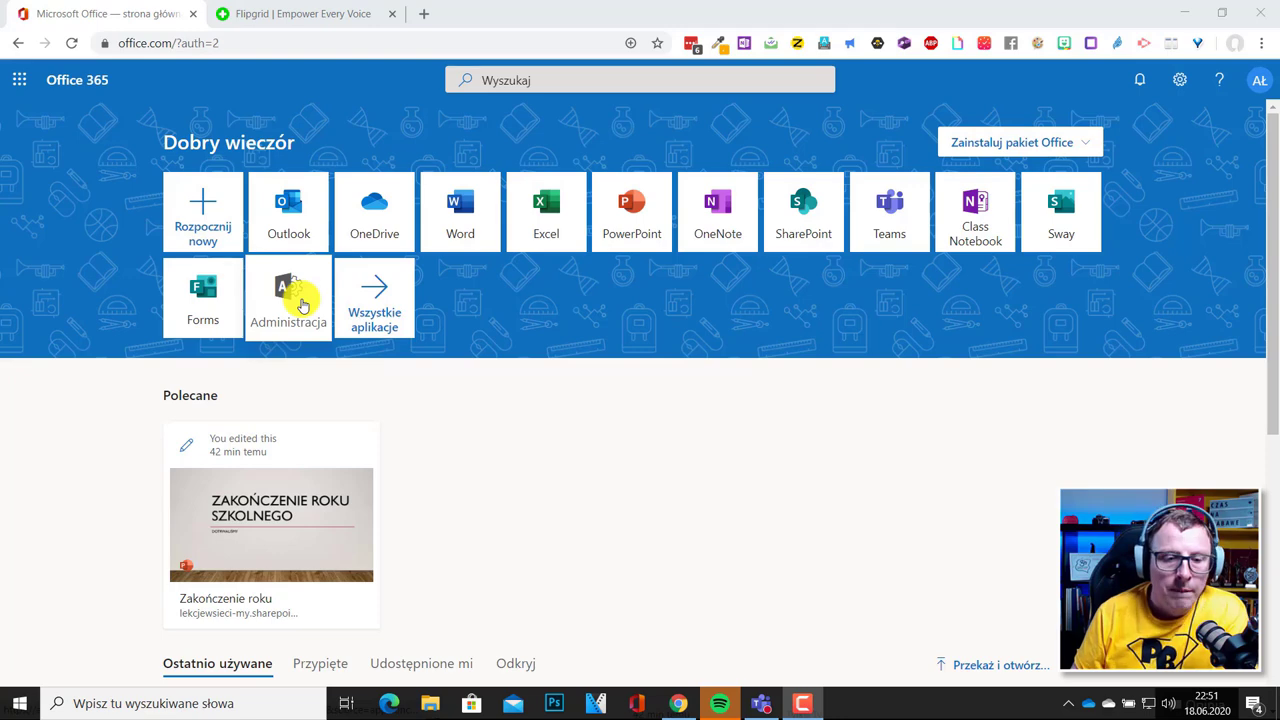
Open the Teams admin center from the Microsoft 365 admin center's Pokaż wszystko list.
left_click(303, 305)
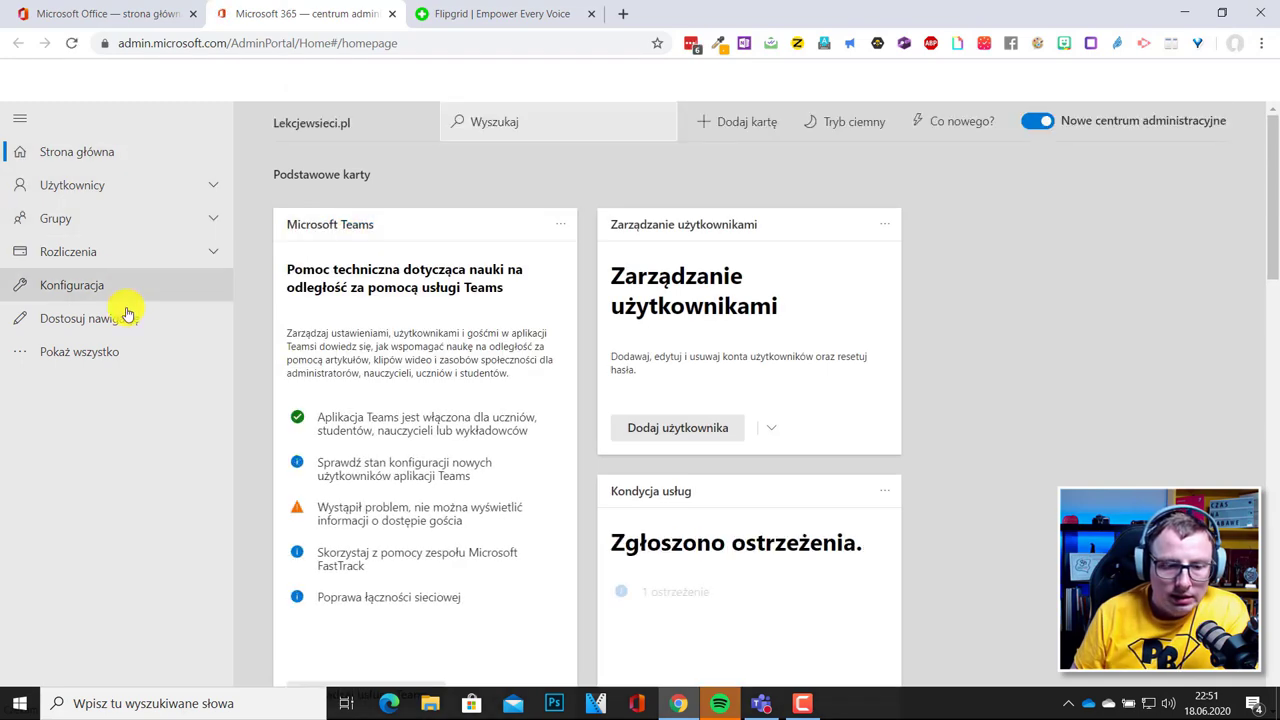
left_click(57, 360)
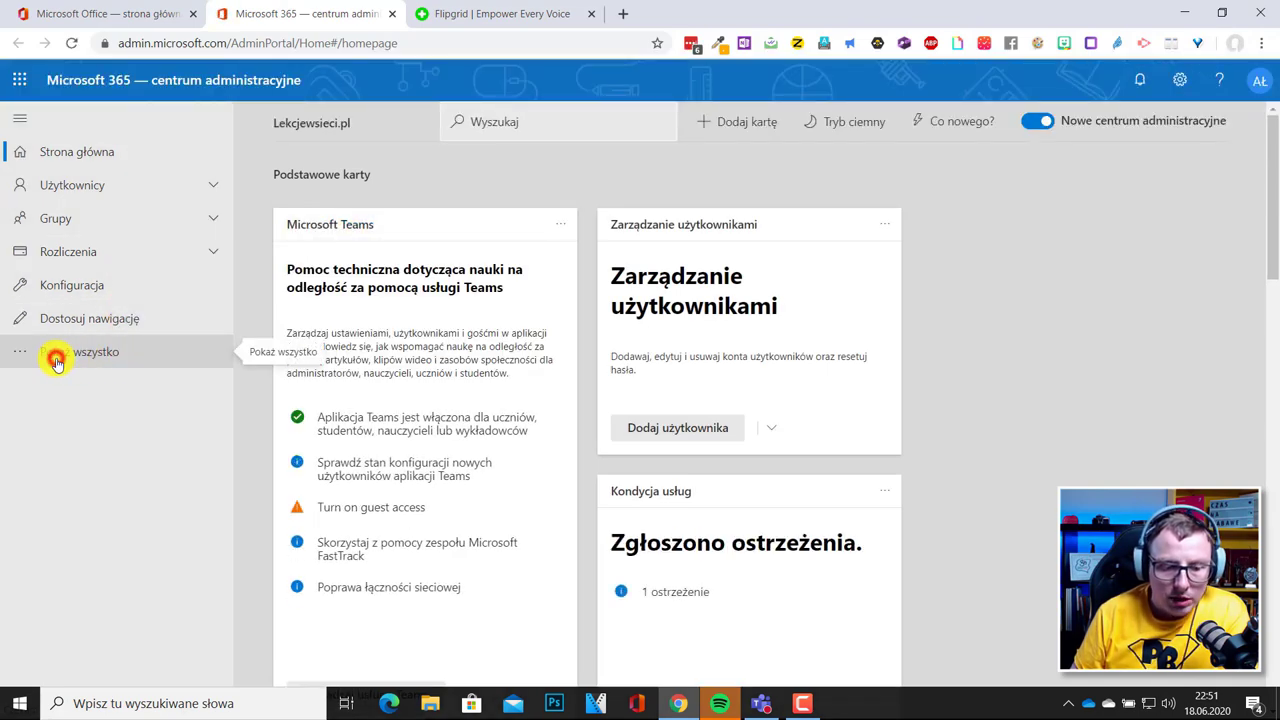
scroll(88, 601, "down", 2)
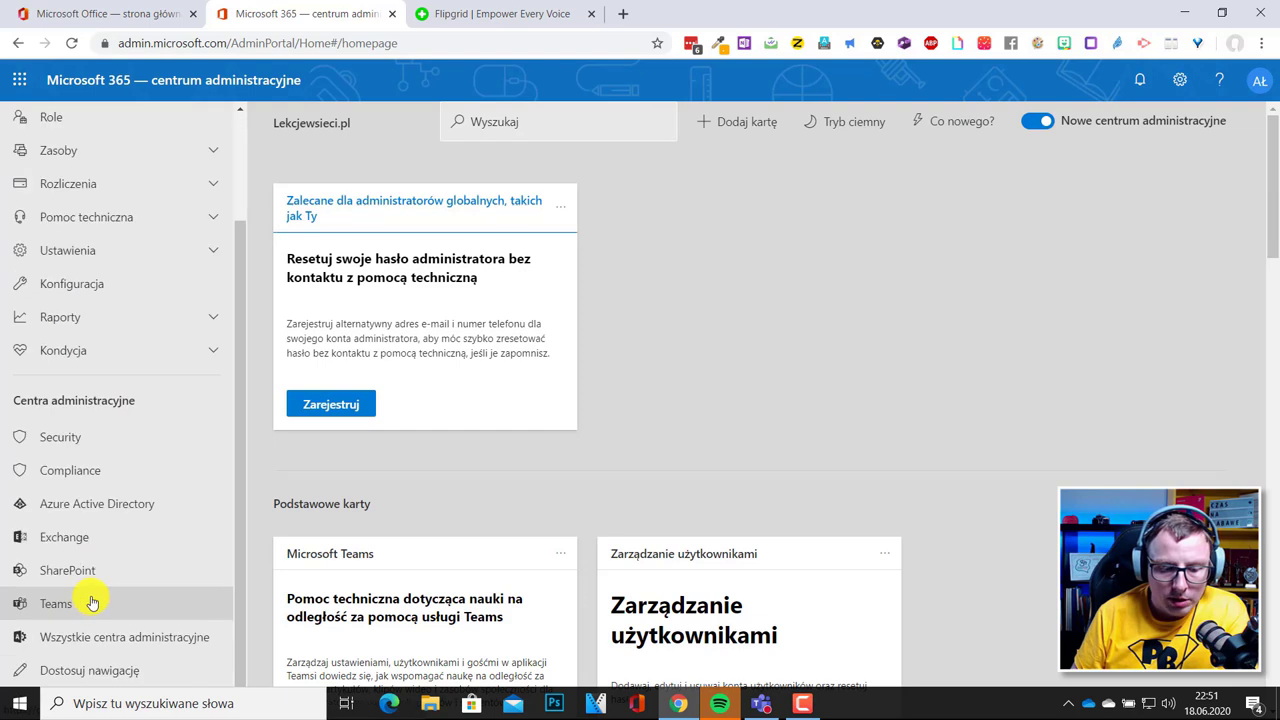
left_click(52, 606)
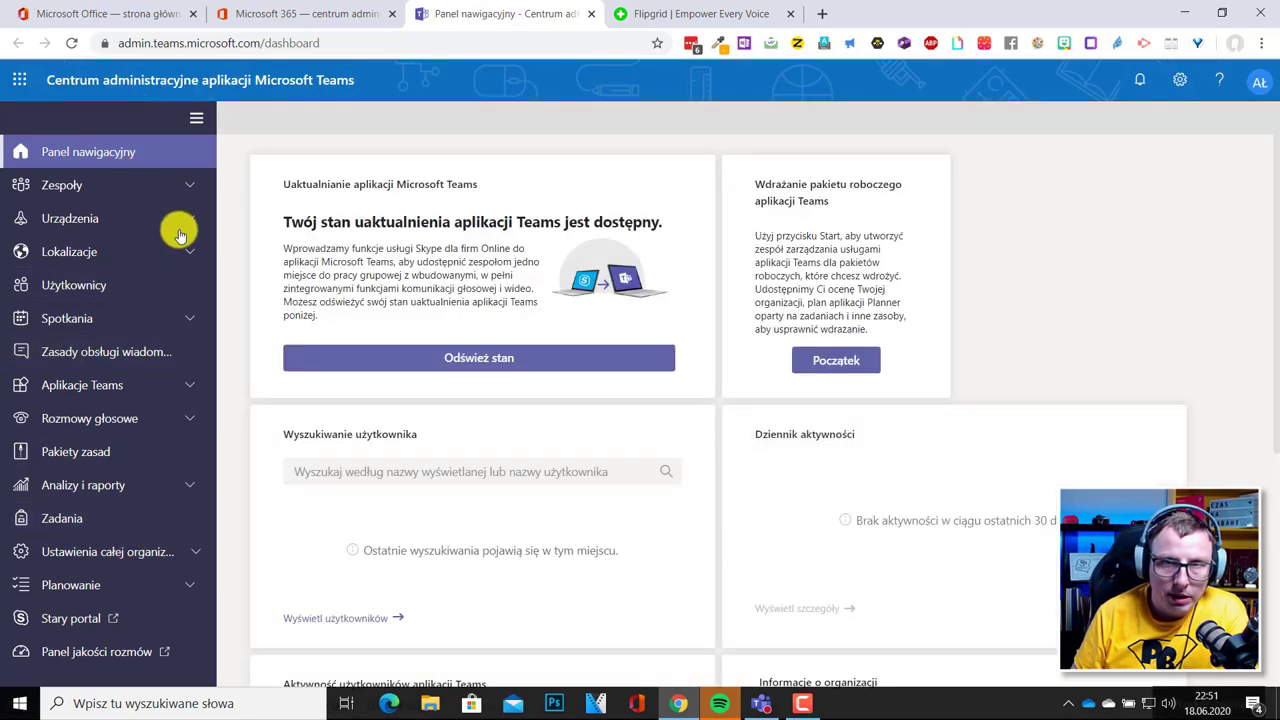
Review the teams table under Zarządzanie zespołami, then open Spotkania > Zasady zdarzeń na żywo.
left_click(184, 188)
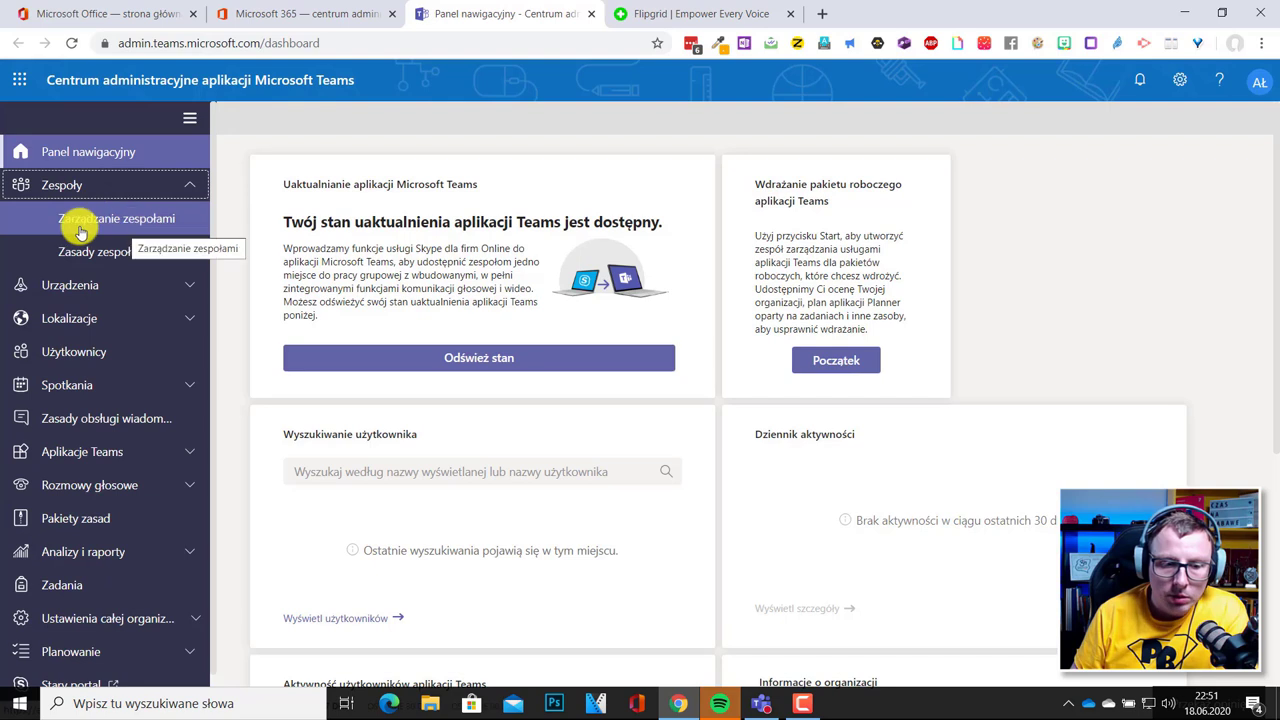
left_click(112, 219)
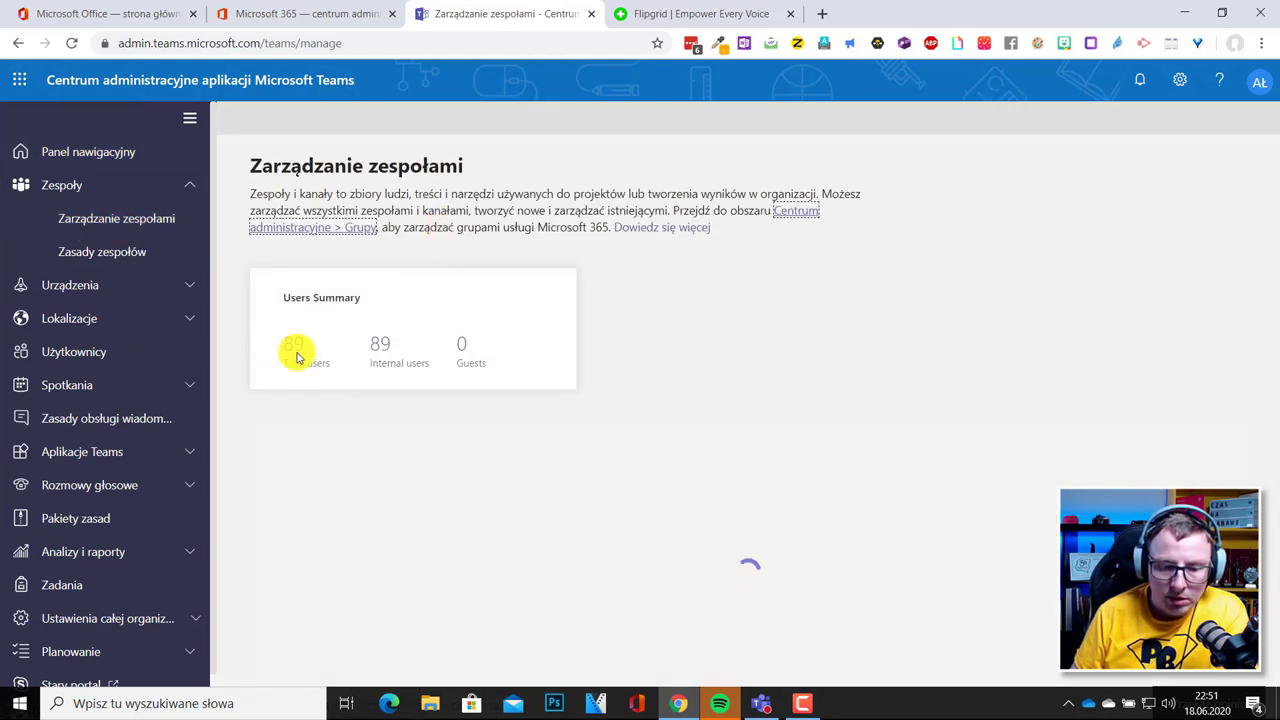
scroll(405, 548, "down", 3)
scroll(395, 552, "down", 2)
scroll(370, 520, "up", 4)
scroll(122, 390, "down", 1)
scroll(140, 370, "up", 1)
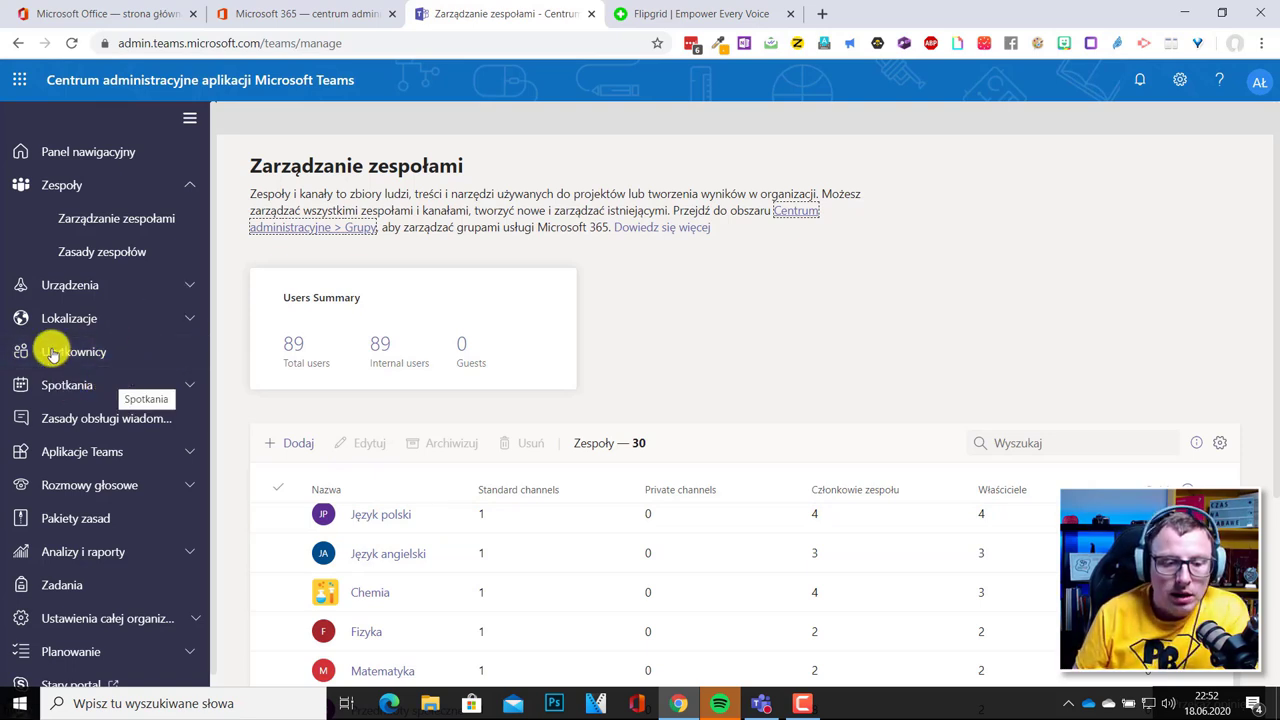
left_click(186, 388)
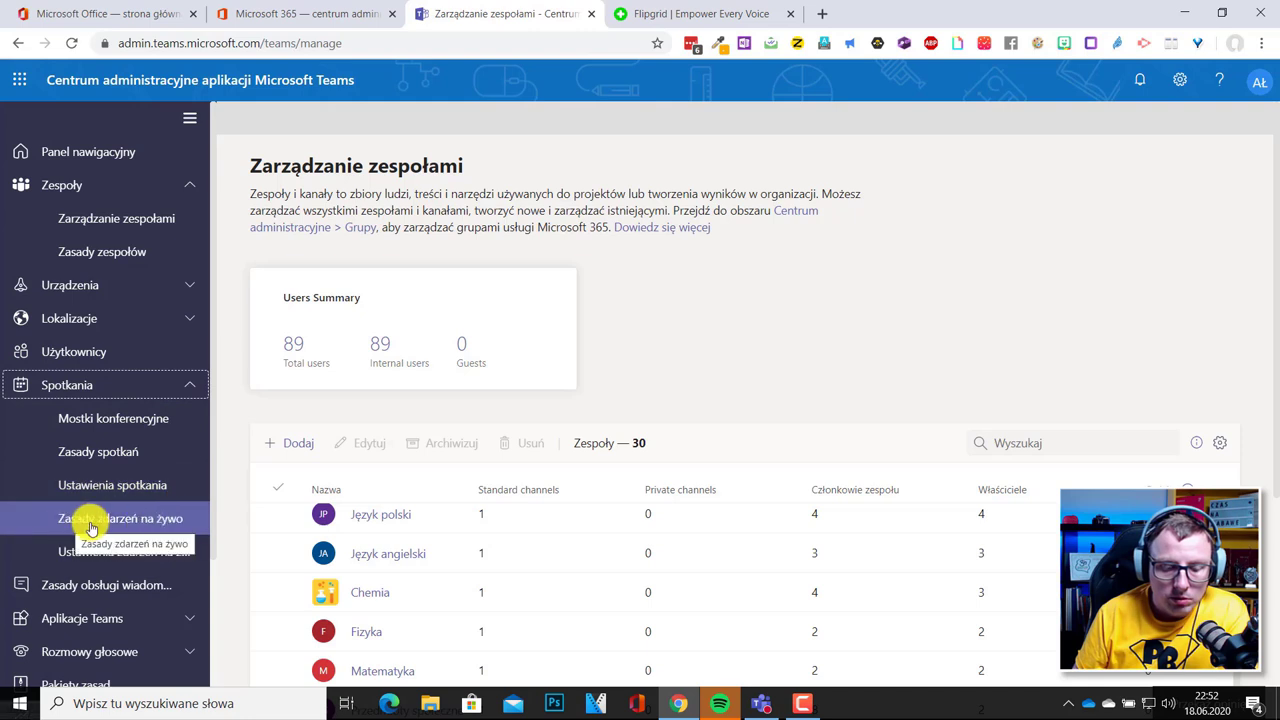
left_click(136, 522)
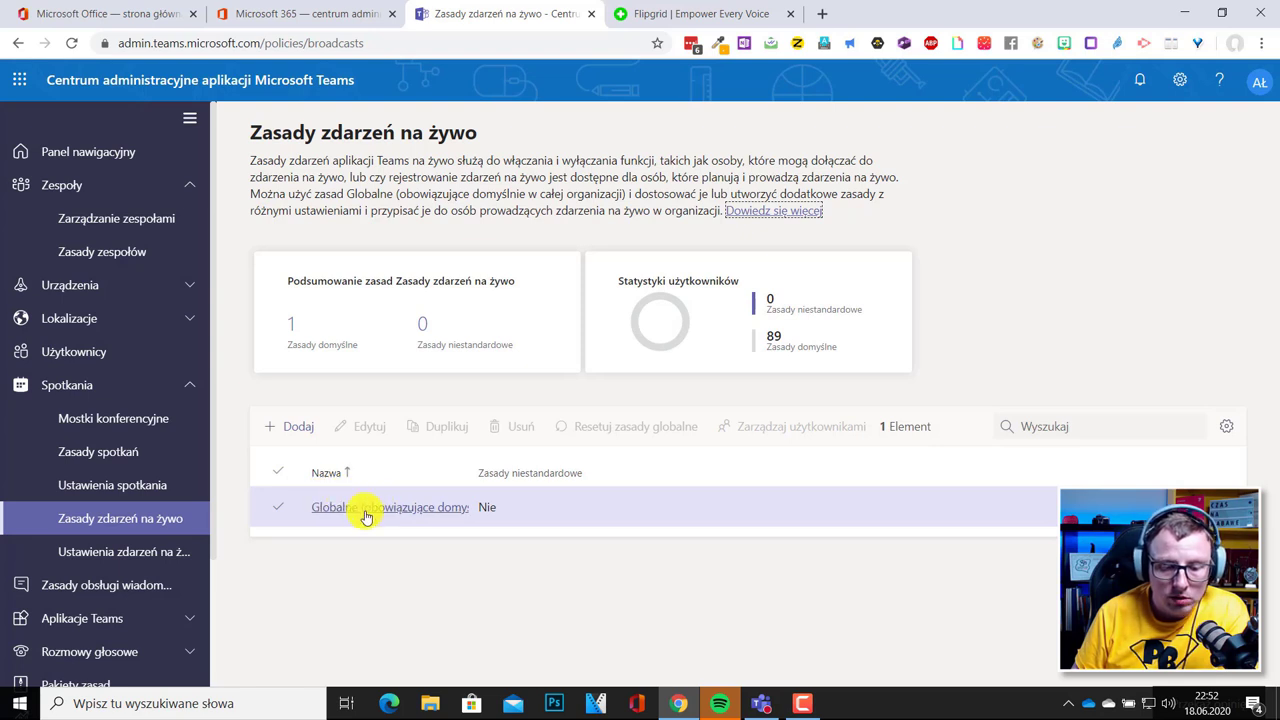
Open the Globalne live events policy and confirm 'Kto może dołączyć' stays on Wszyscy.
left_click(384, 508)
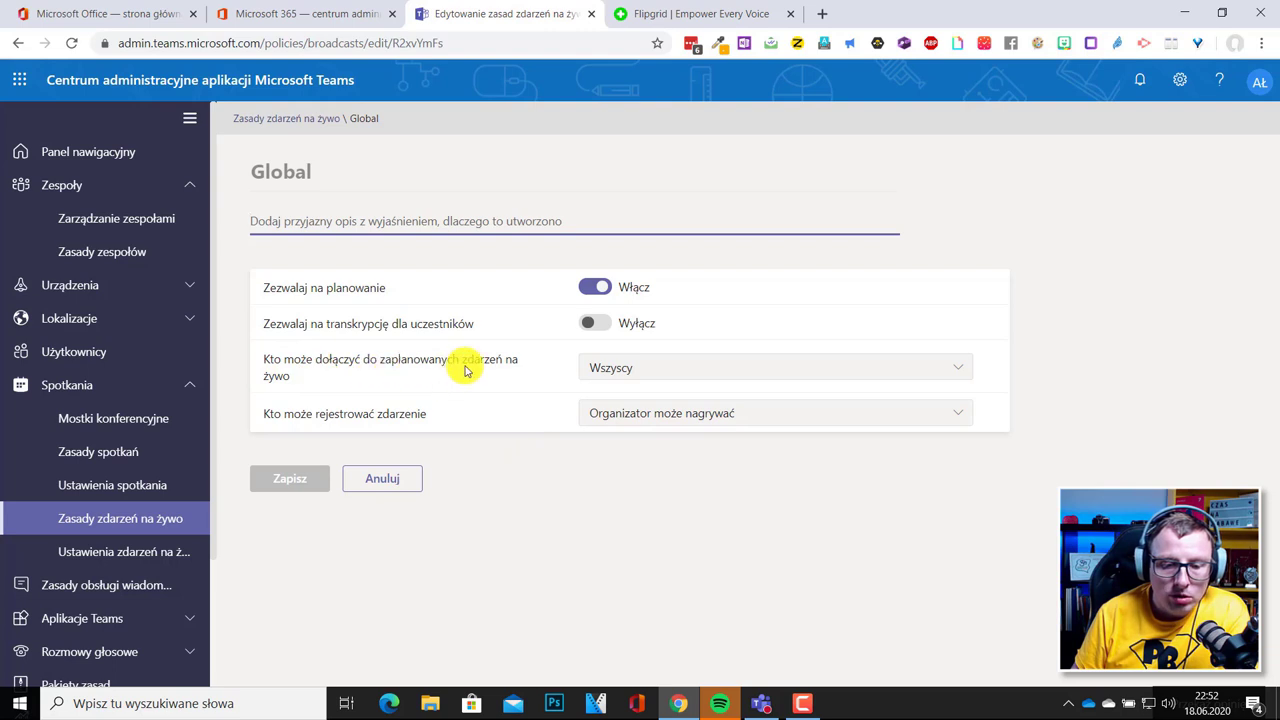
left_click(627, 368)
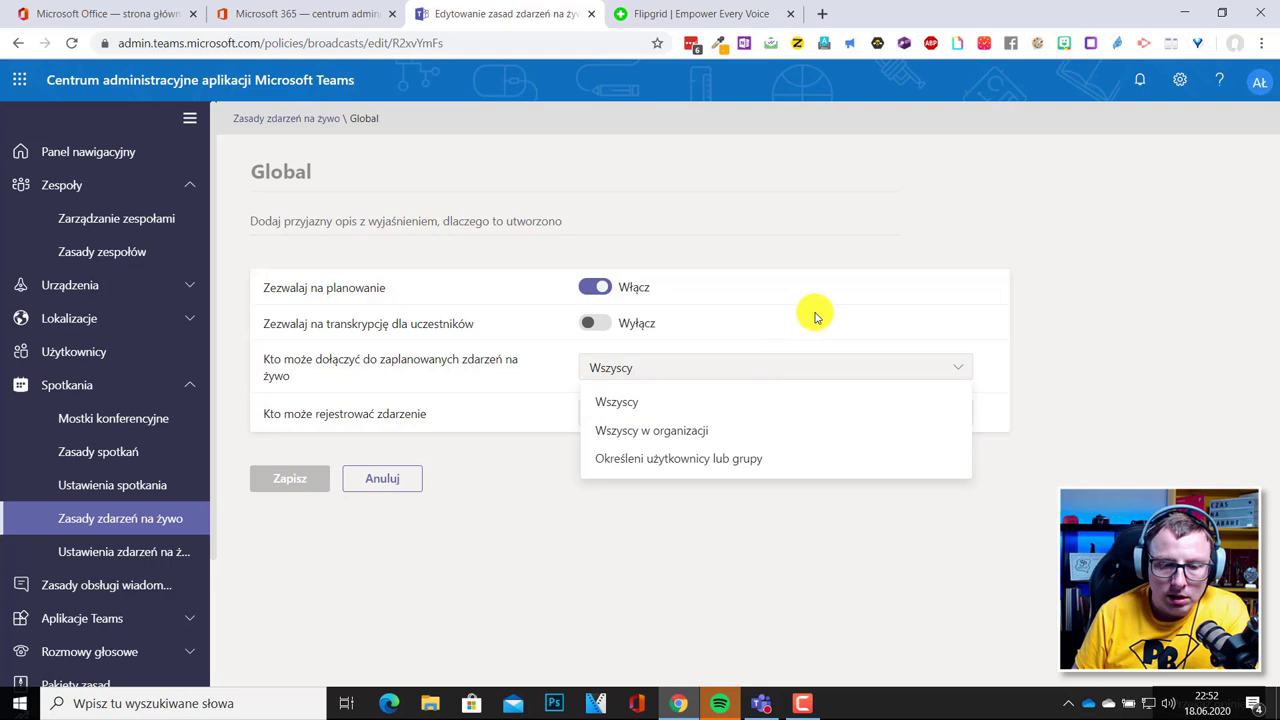
left_click(1045, 311)
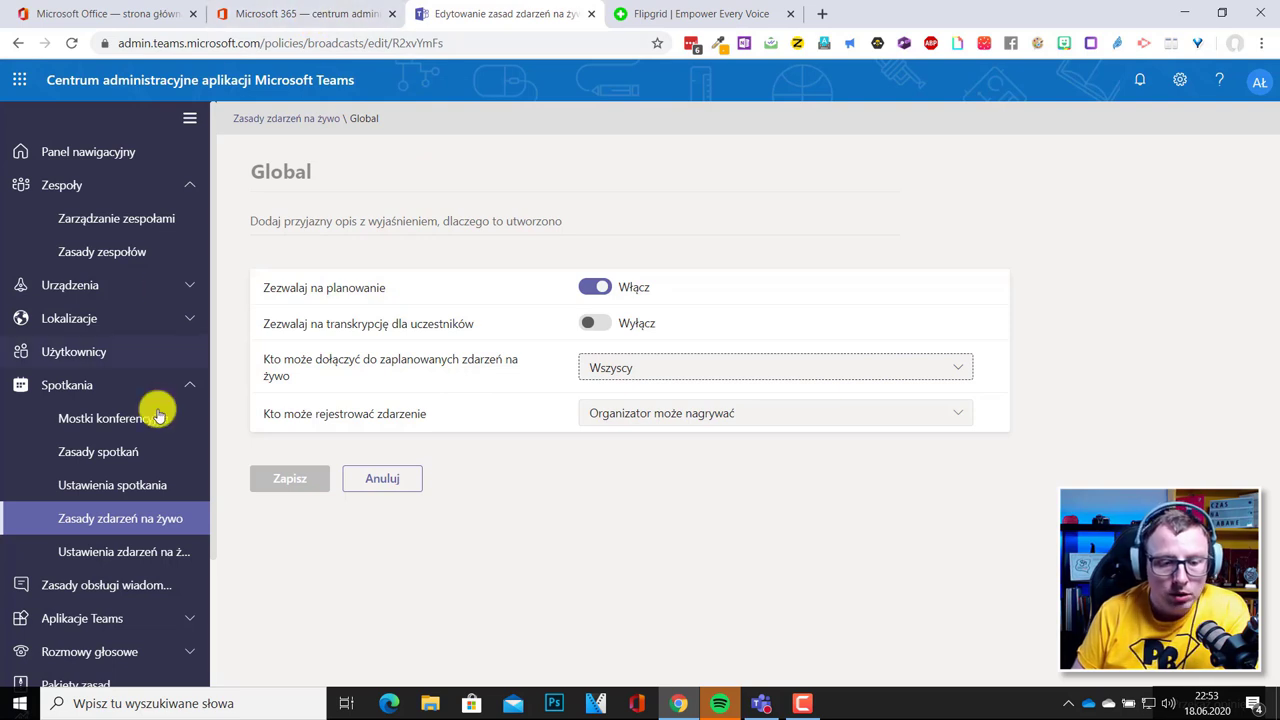
Close the Teams admin and Microsoft 365 admin tabs and return to the Office home tab.
left_click(587, 16)
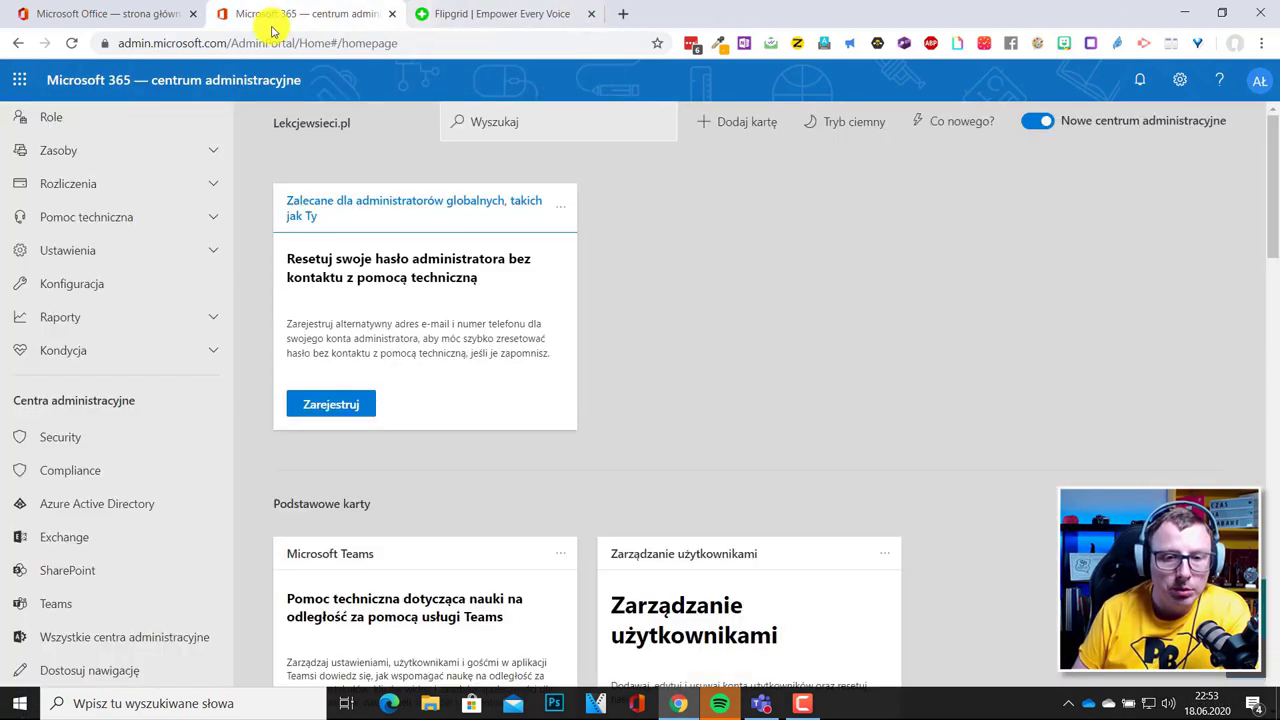
left_click(391, 14)
left_click(132, 15)
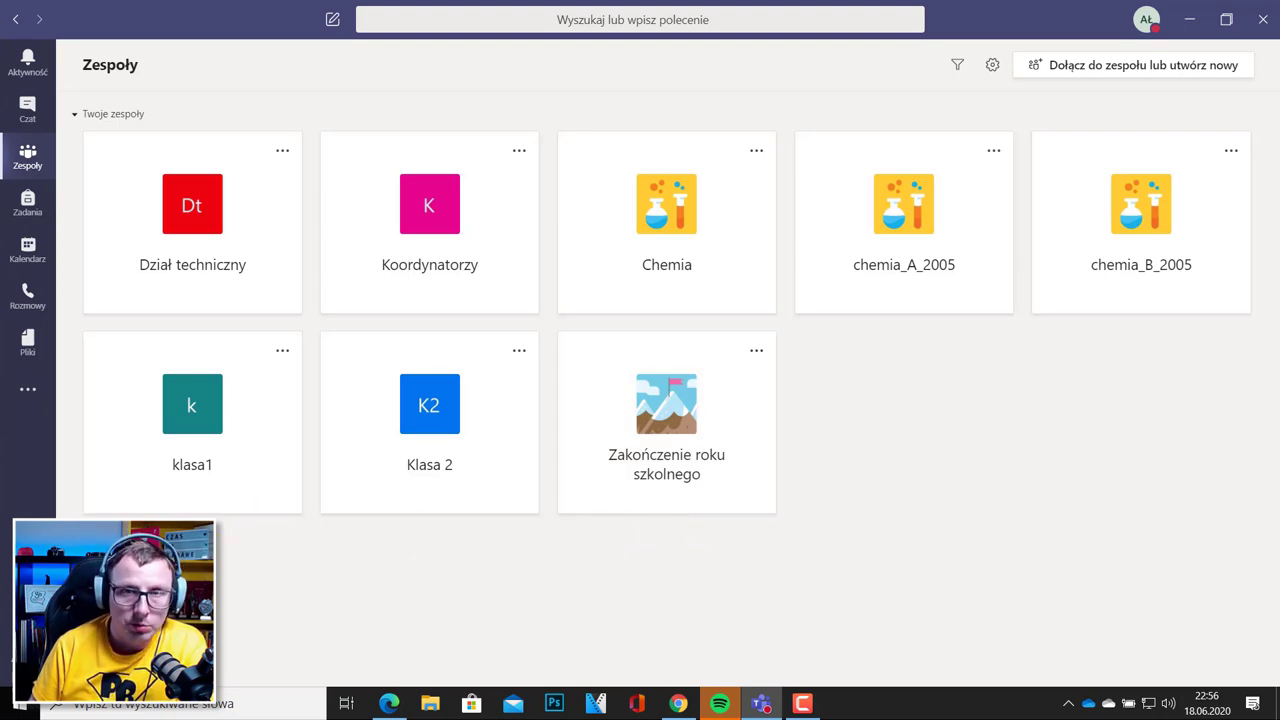
Start a new Zdarzenie na żywo from the Kalendarz's Nowe spotkanie dropdown.
left_click(28, 250)
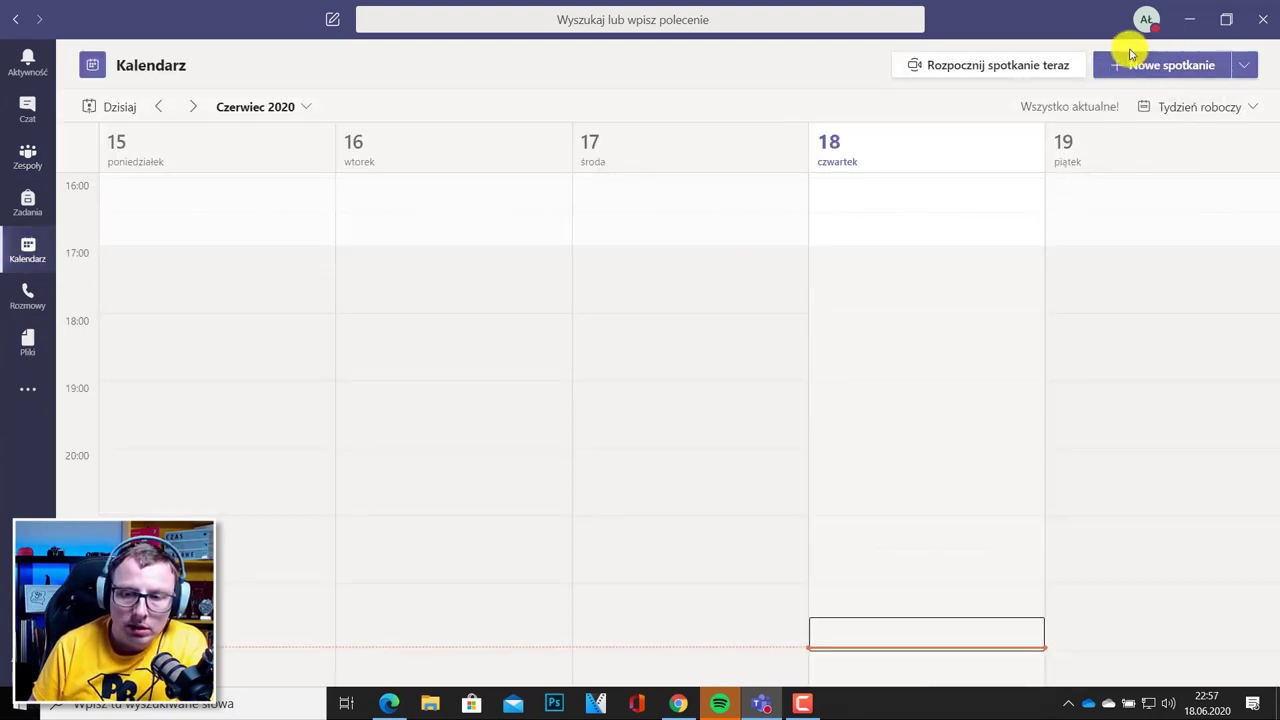
left_click(1246, 67)
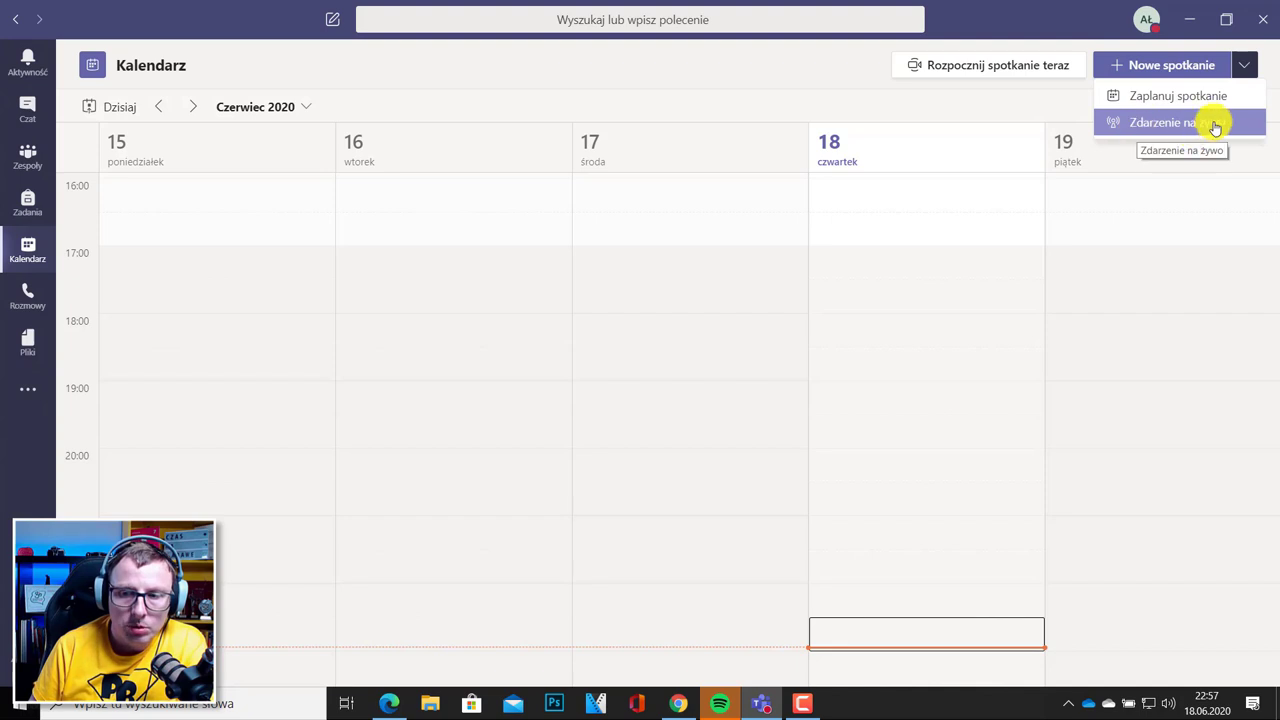
left_click(1167, 130)
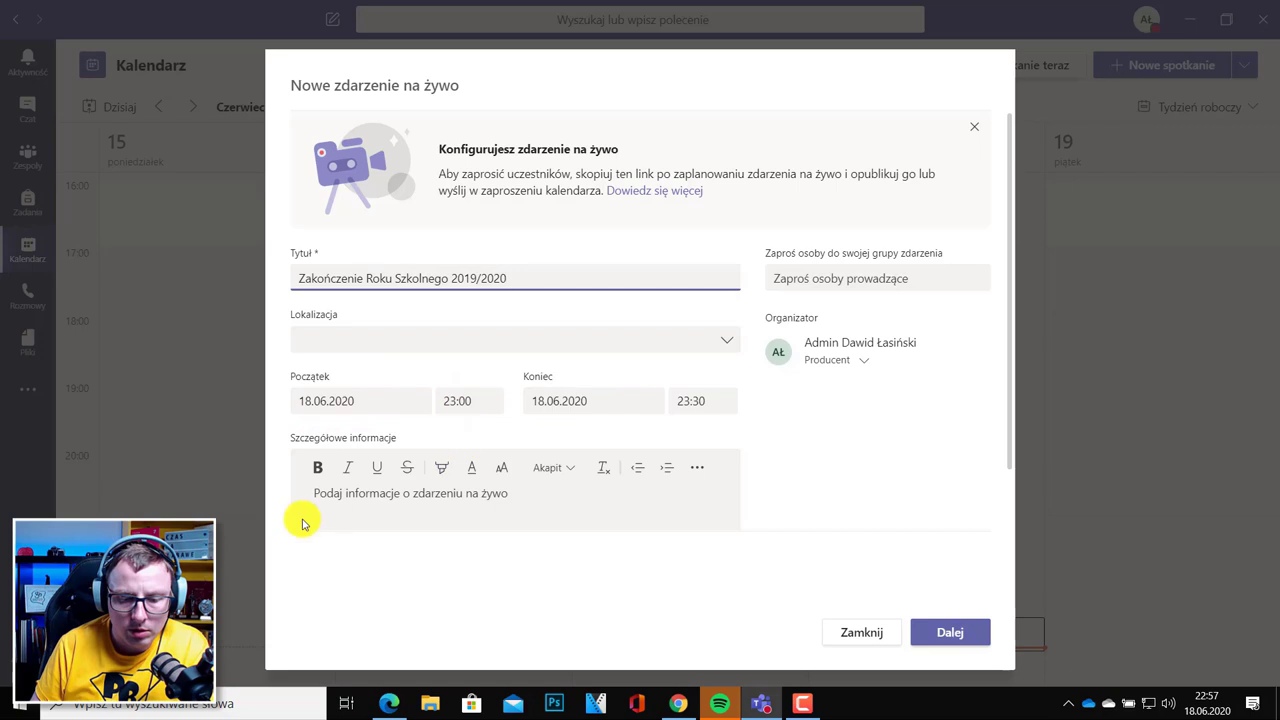
Invite a colleague to the event group with the Osoba prowadząca role and continue to permissions.
left_click(419, 499)
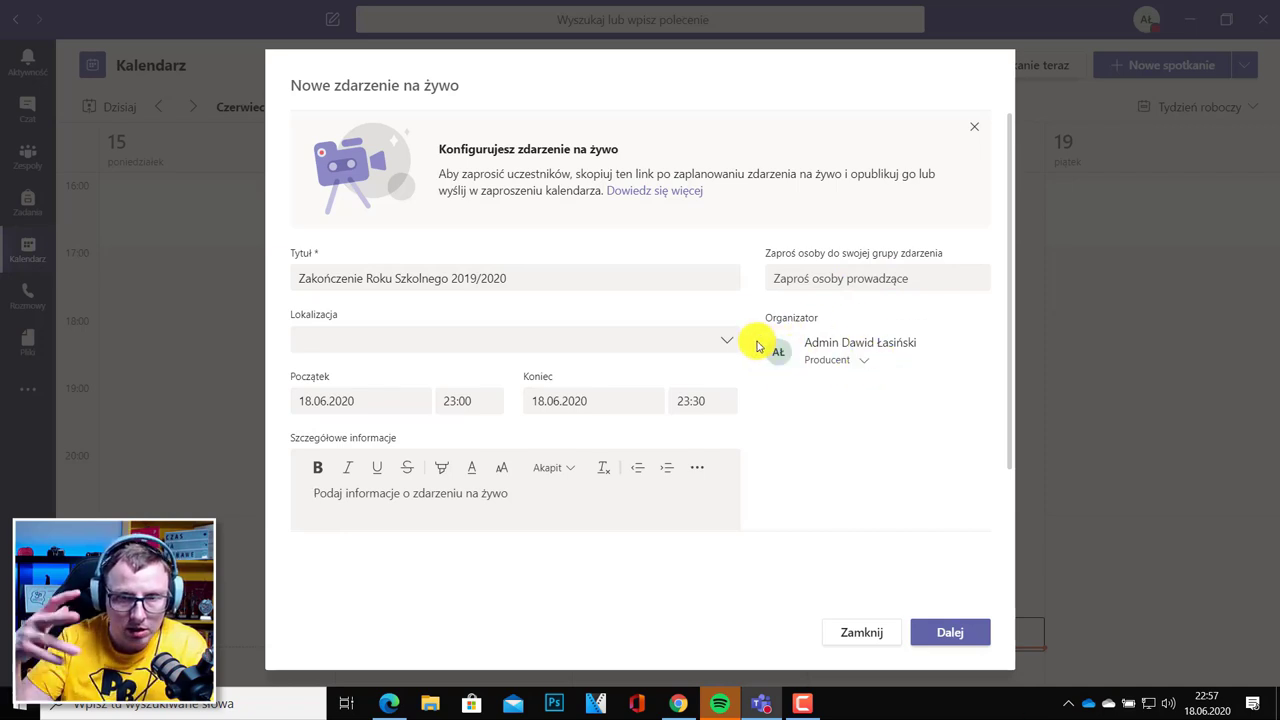
left_click(832, 280)
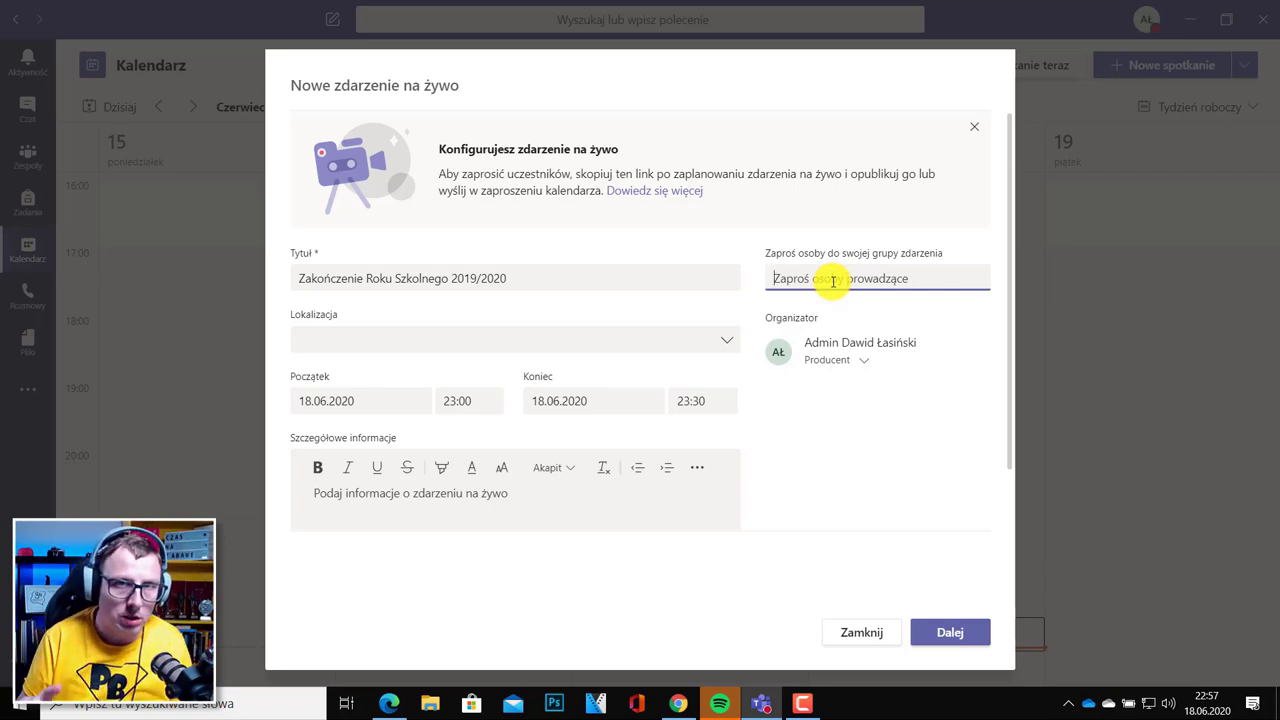
type("Macie")
left_click(835, 313)
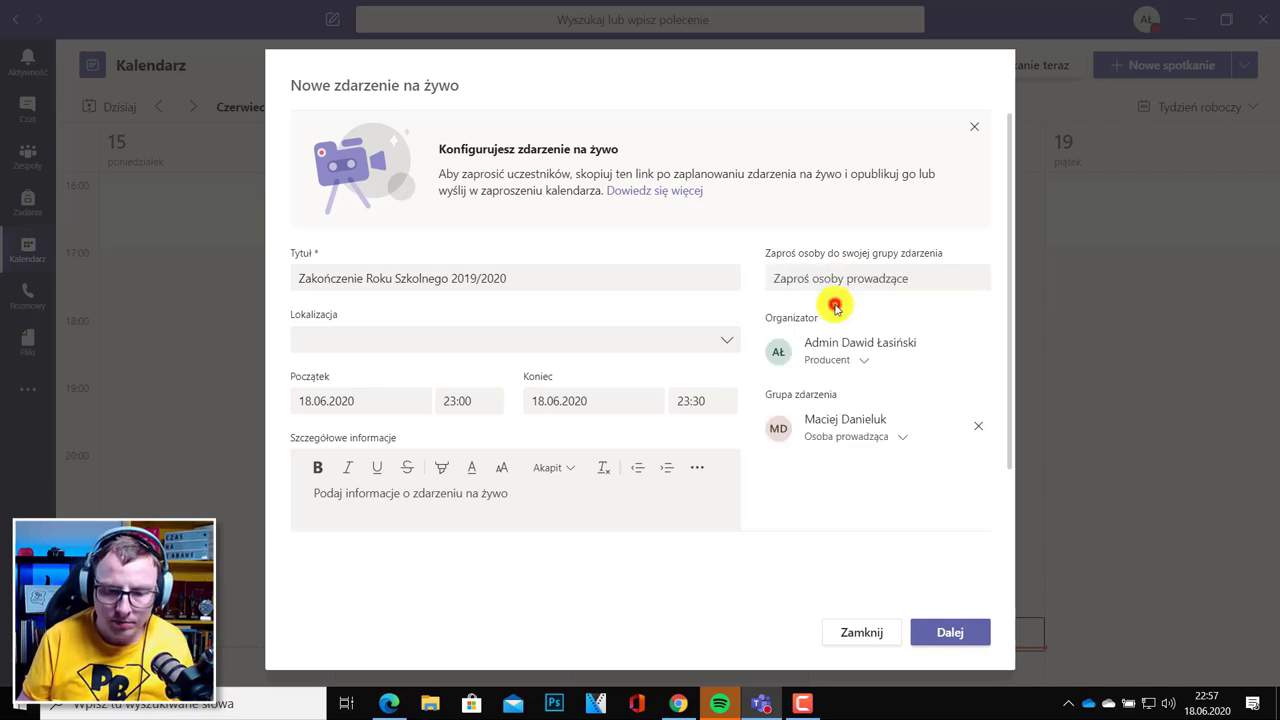
left_click(902, 443)
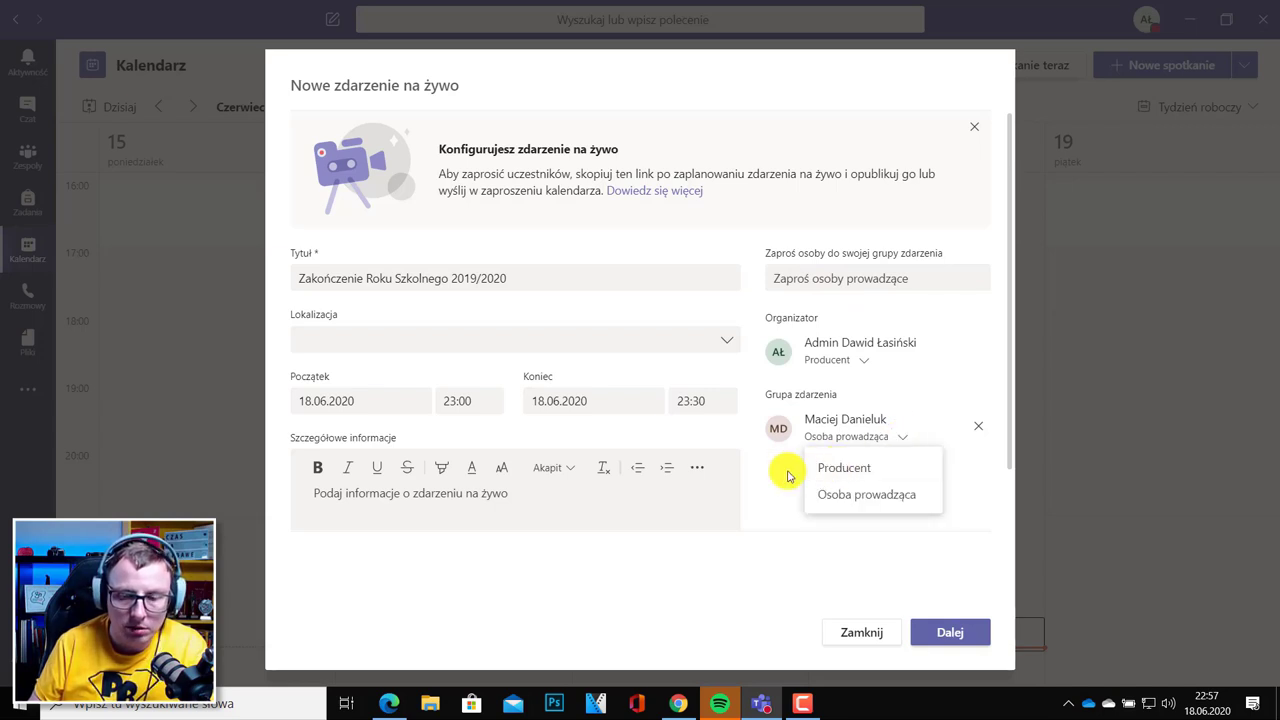
left_click(787, 473)
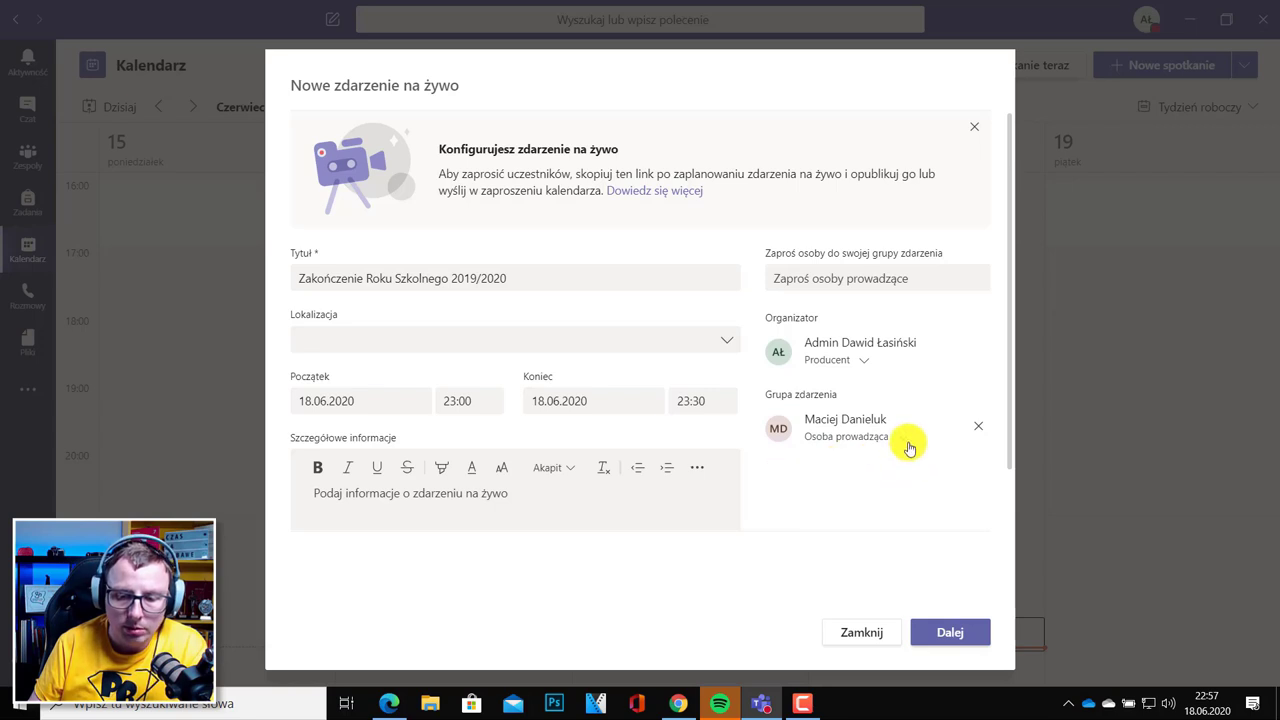
left_click(940, 628)
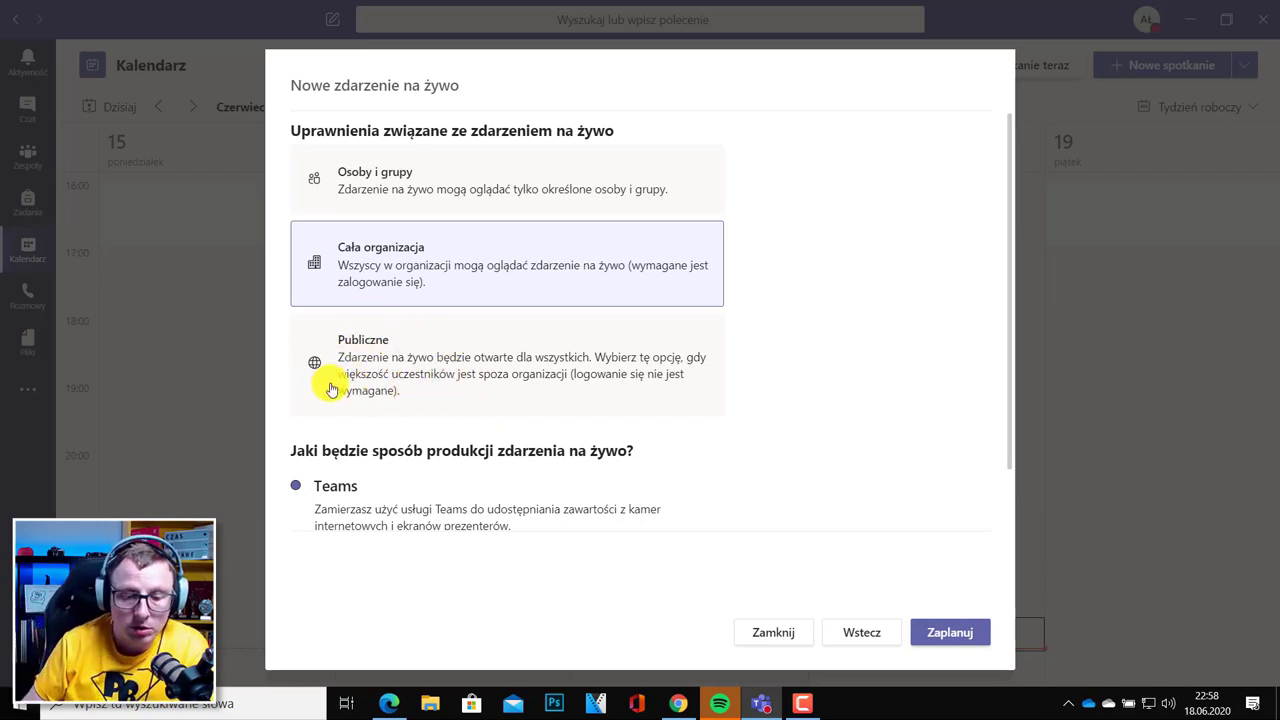
Set the live event's viewers to Cała organizacja and schedule it with Zaplanuj.
left_click(331, 387)
left_click(416, 260)
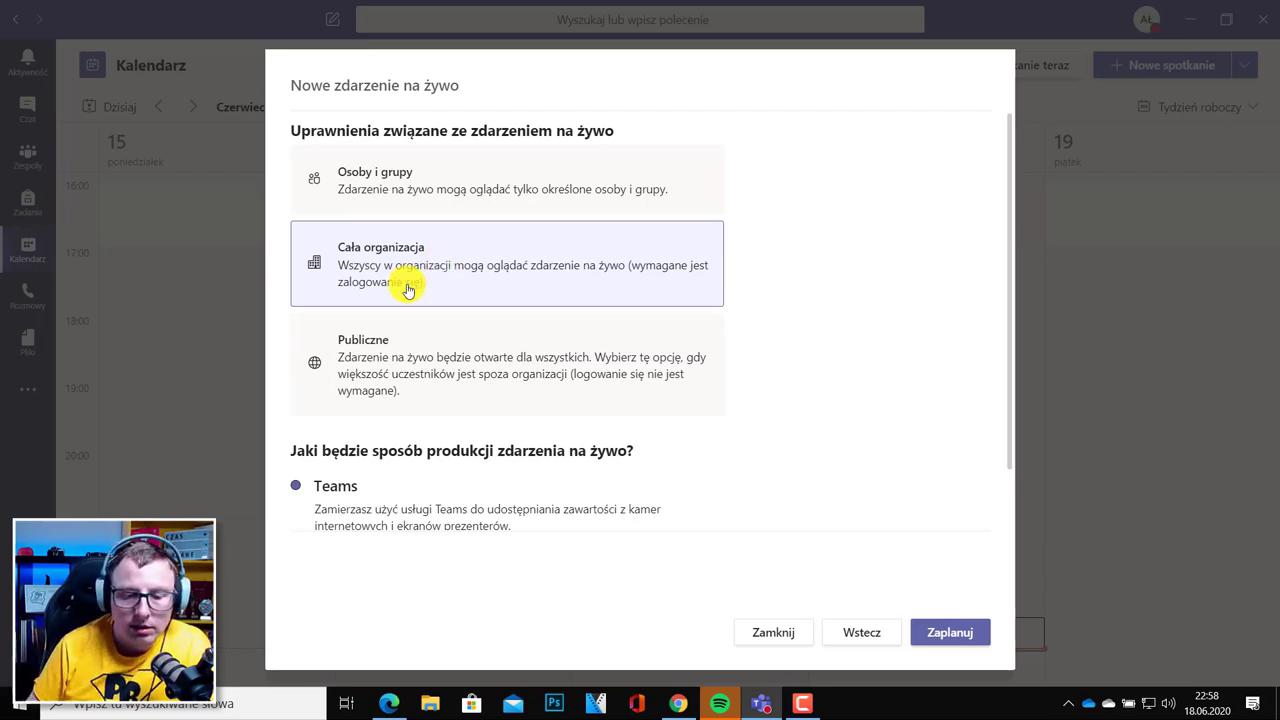
scroll(486, 300, "down", 3)
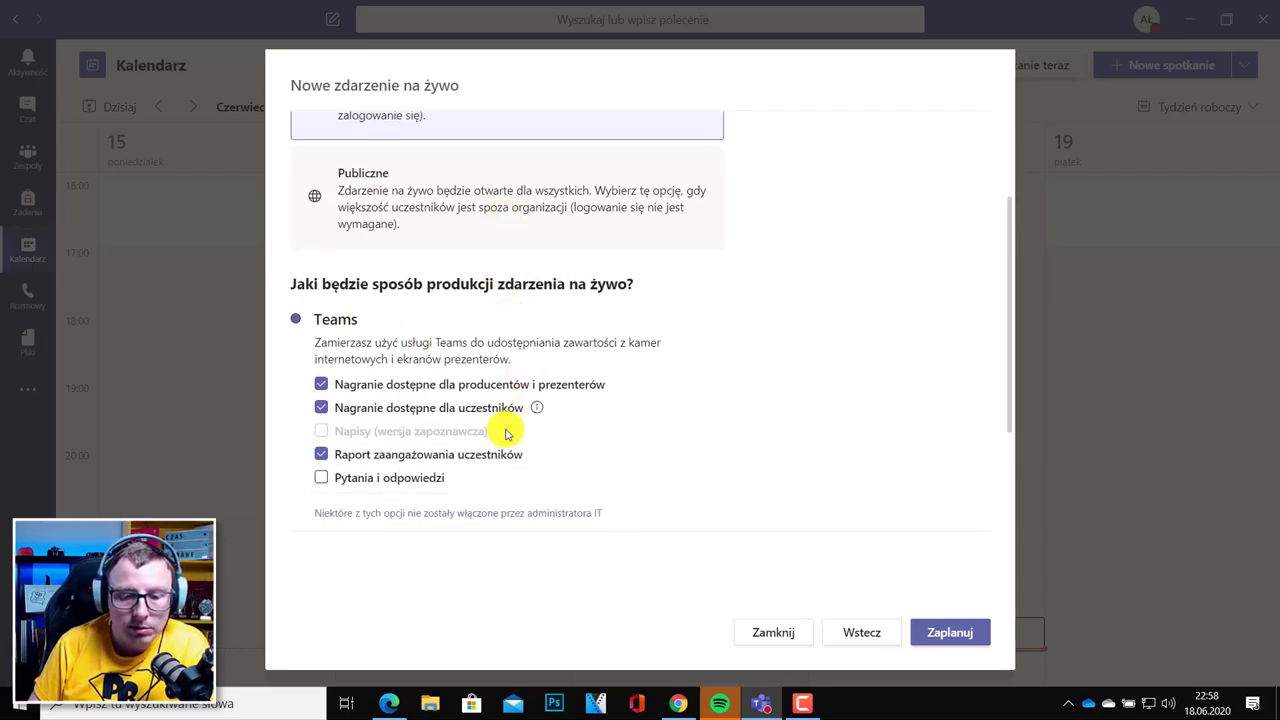
scroll(540, 428, "up", 3)
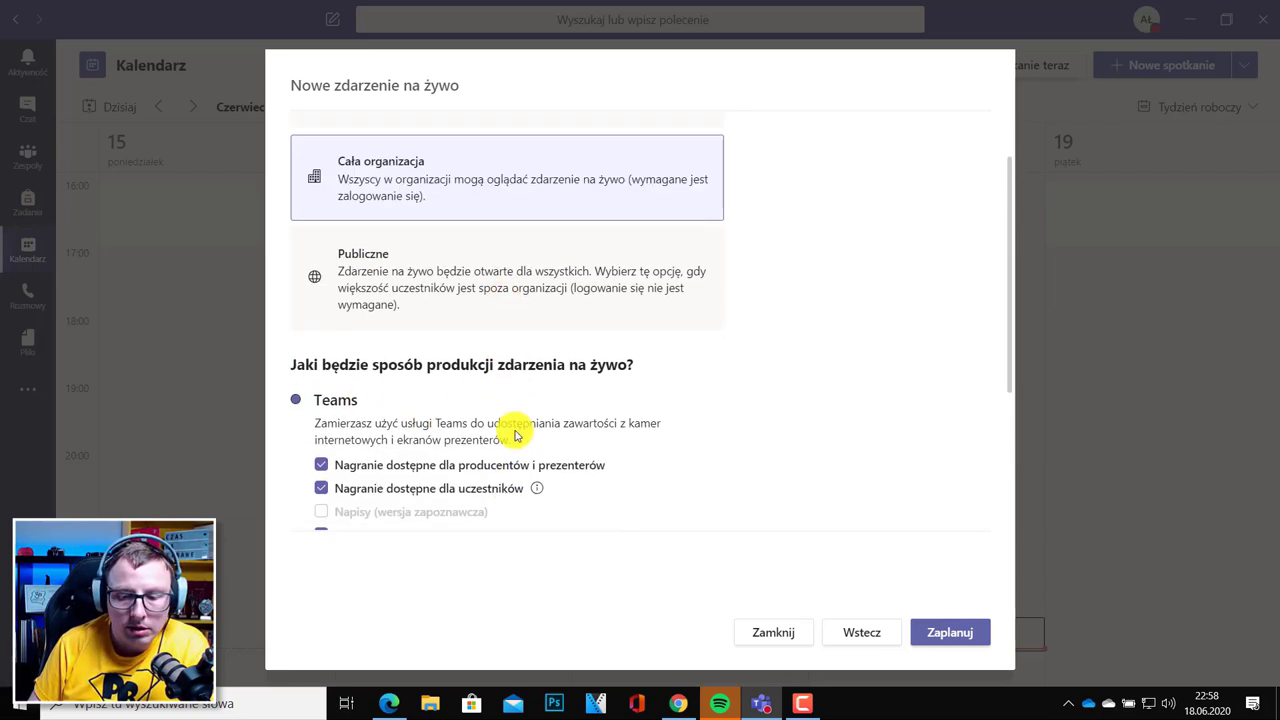
left_click(955, 630)
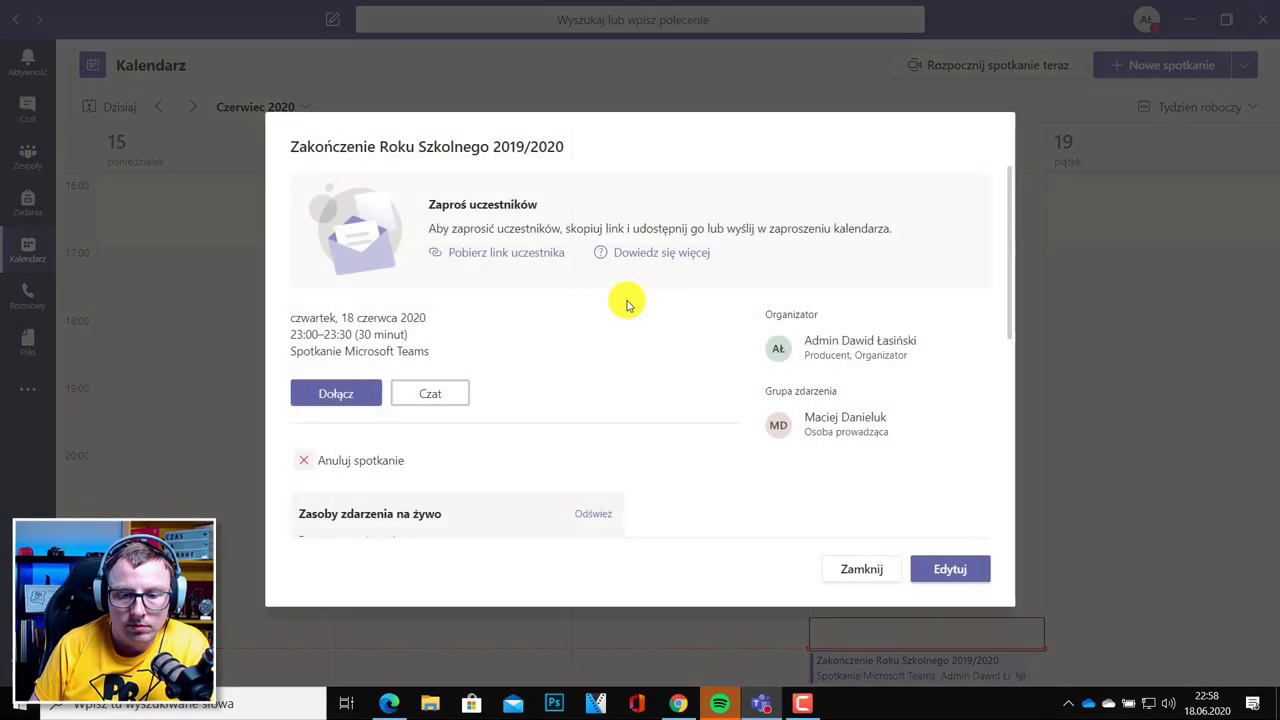
Copy the attendee link, review the invite, and join Zakończenie Roku Szkolnego 2019/2020 as producer.
left_click(525, 258)
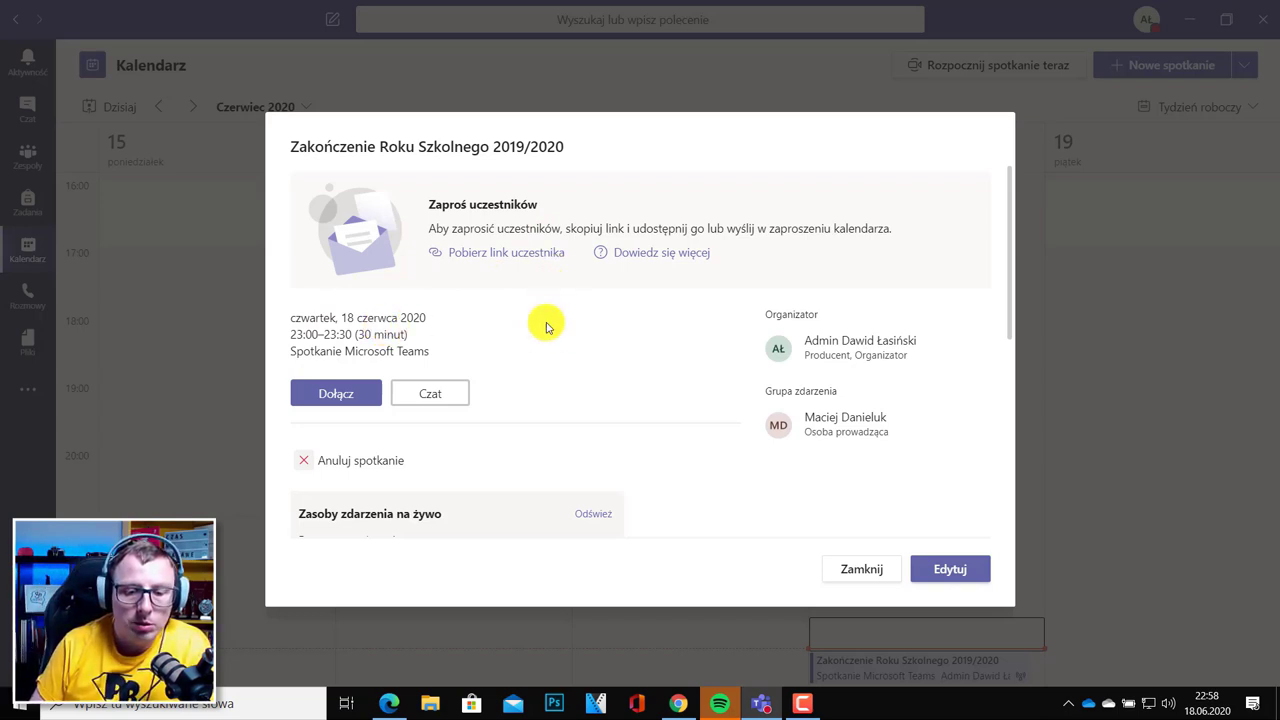
scroll(520, 383, "down", 1)
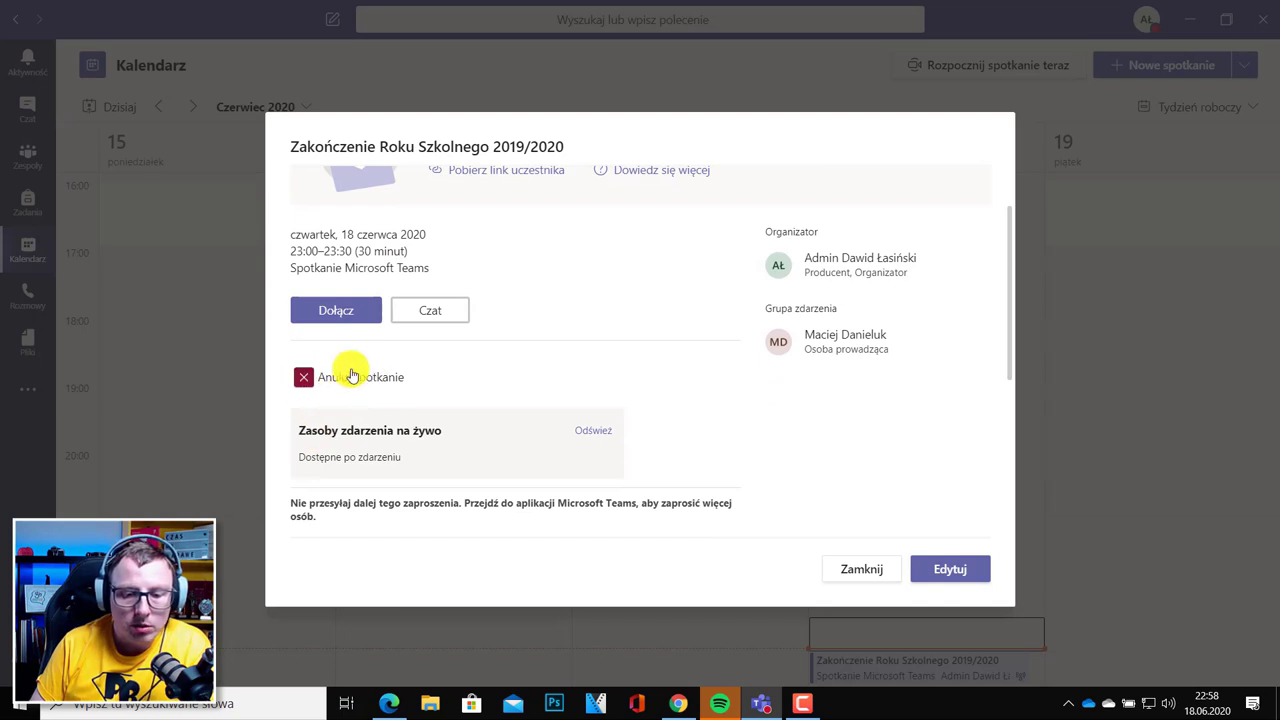
scroll(453, 405, "down", 2)
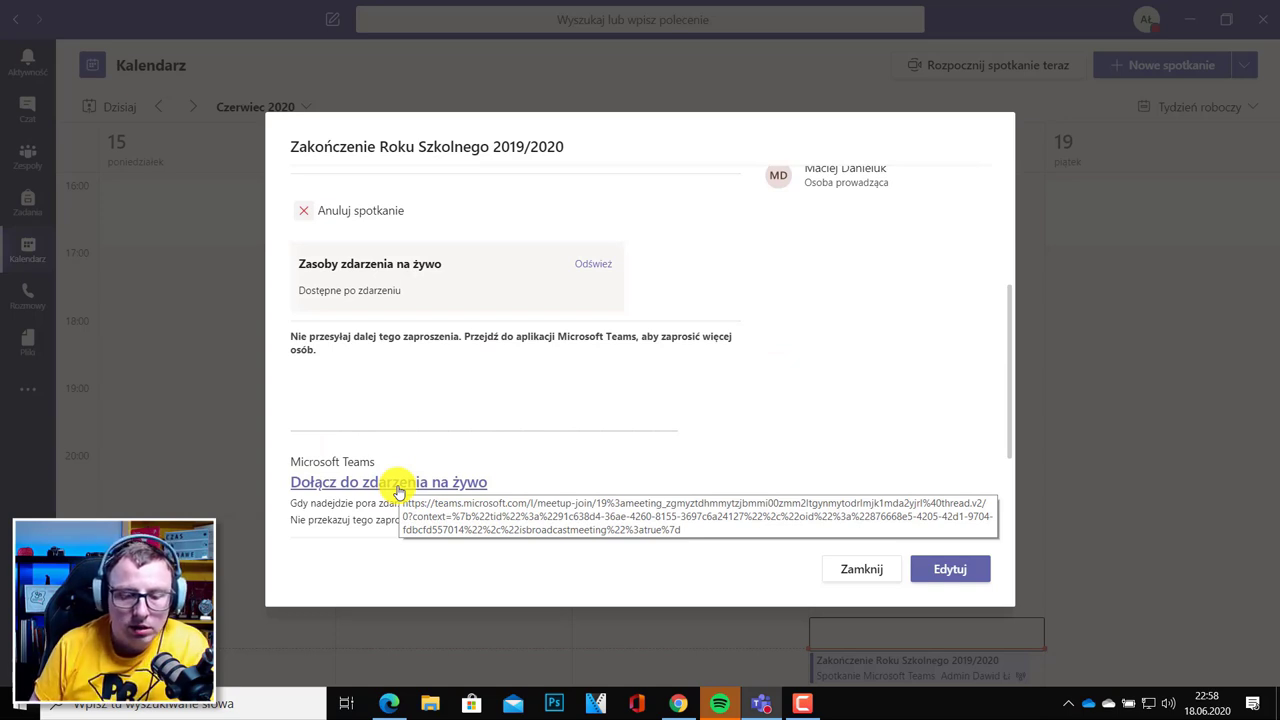
scroll(420, 450, "up", 3)
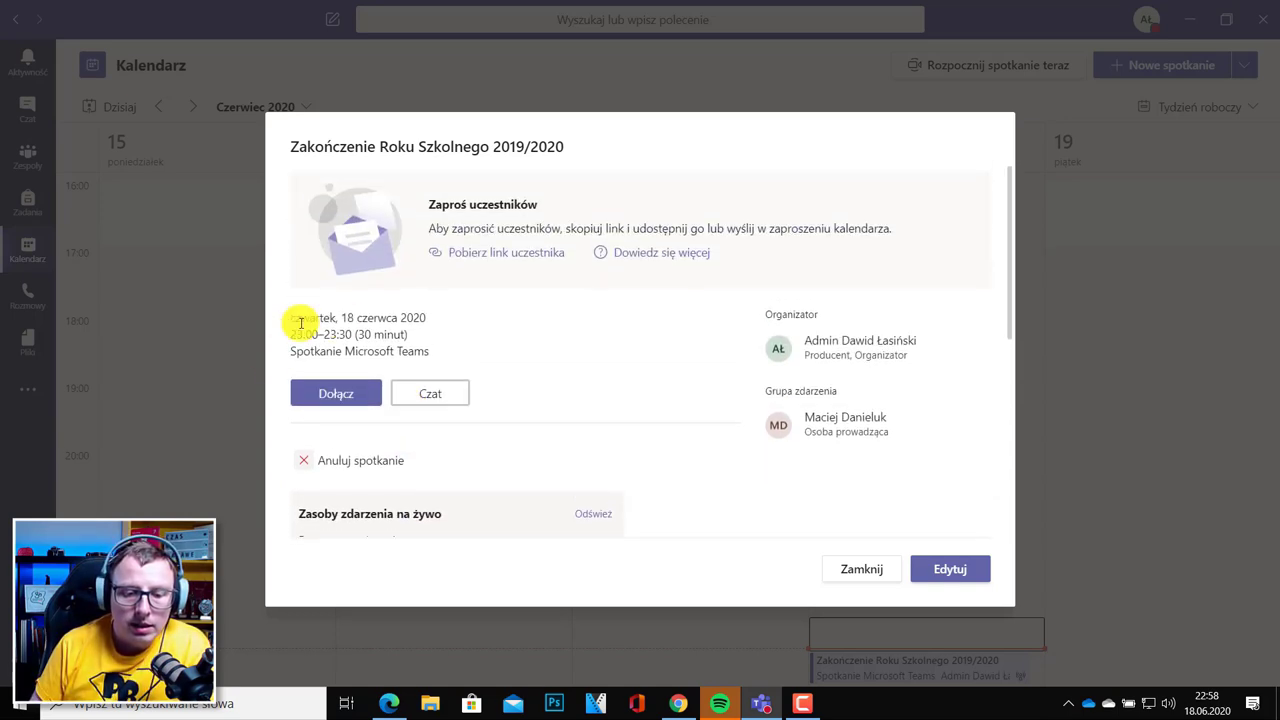
left_click(330, 395)
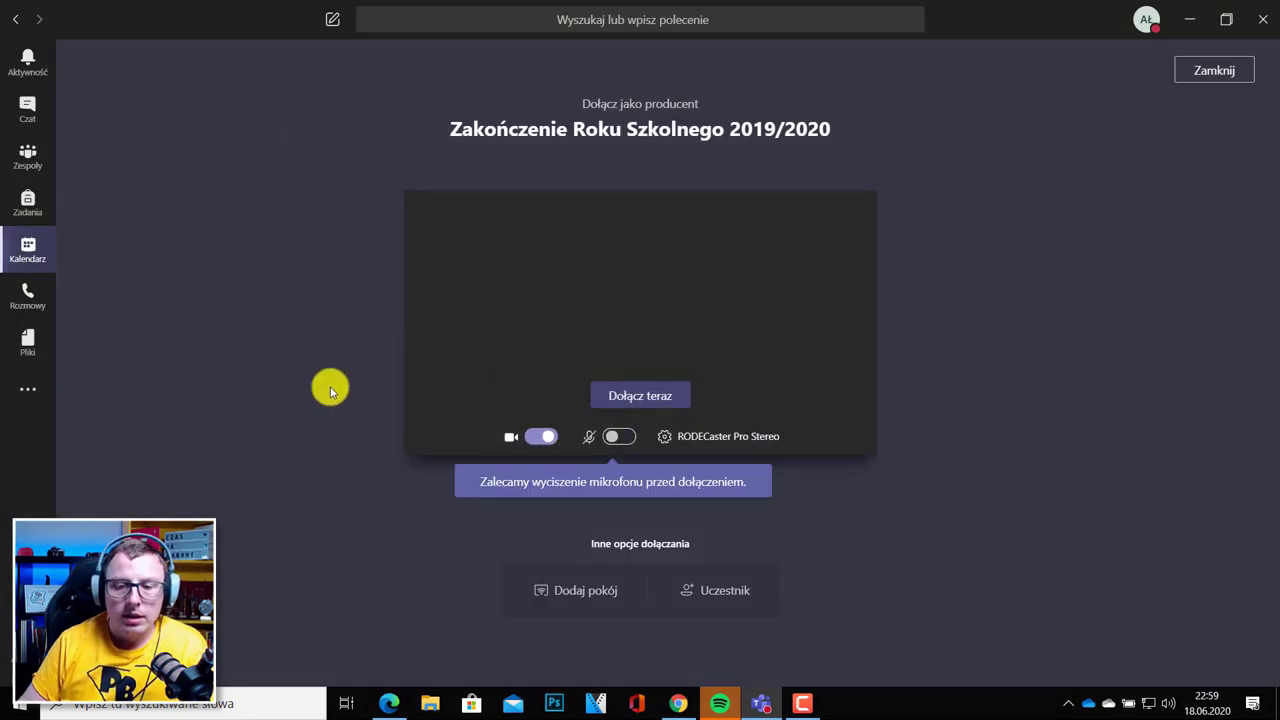
Set the camera to USB 2.0 Webcam Device in device settings, then close the panel.
left_click(664, 440)
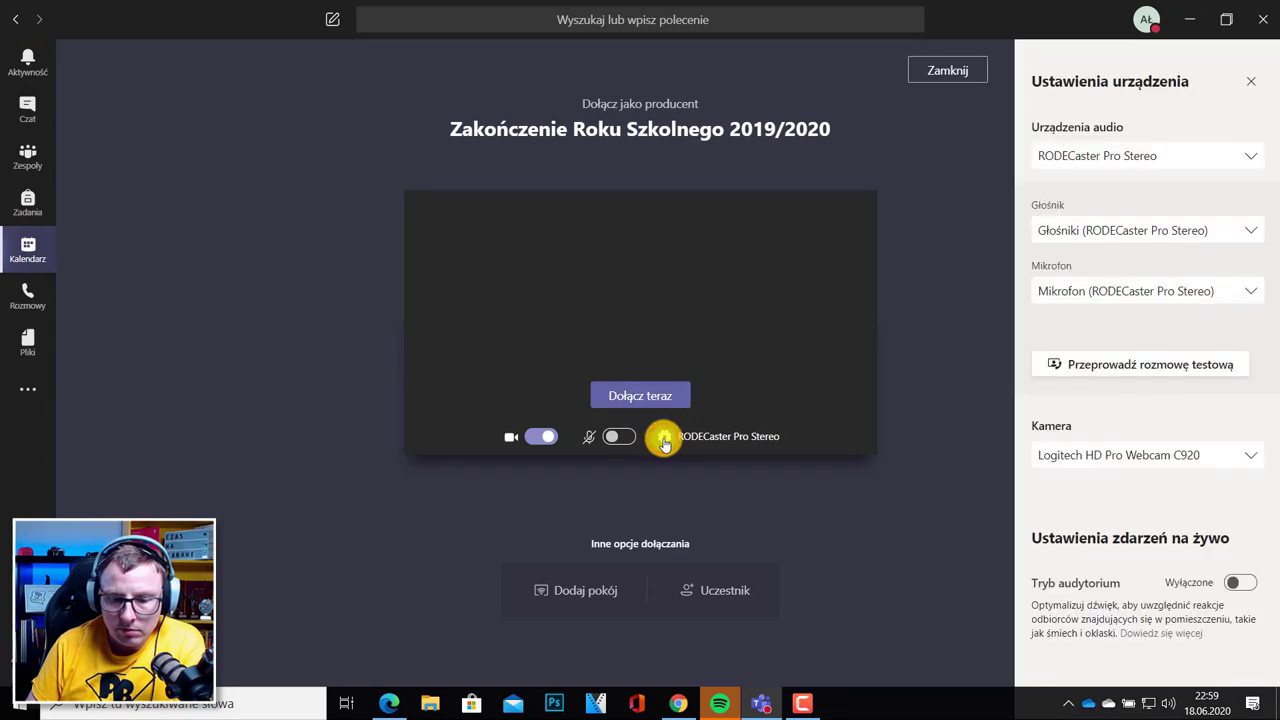
left_click(1228, 452)
left_click(1160, 527)
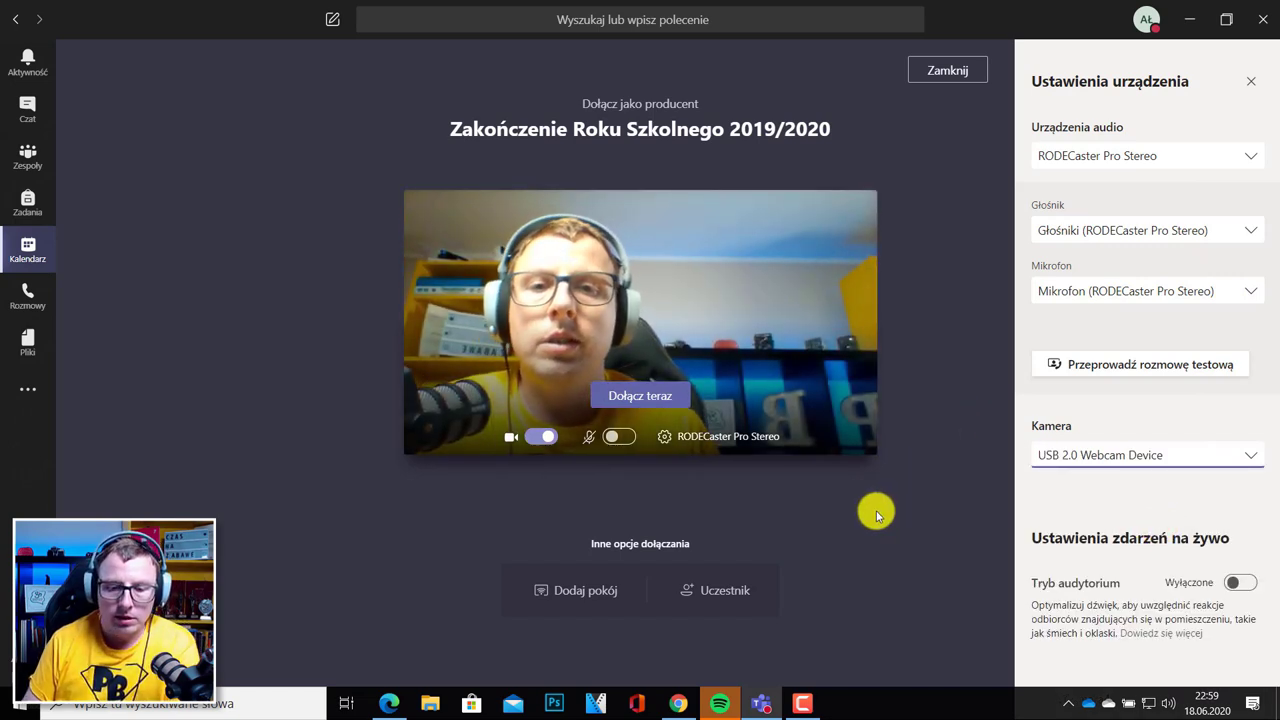
left_click(830, 517)
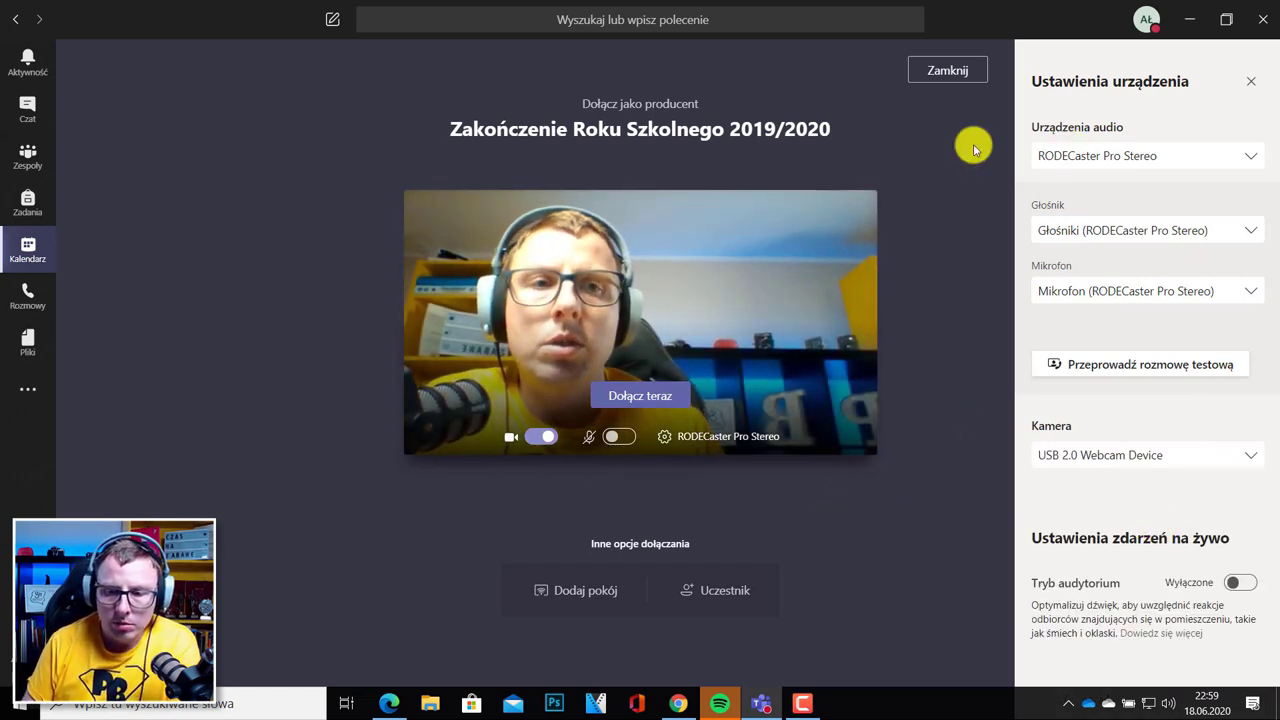
left_click(1250, 81)
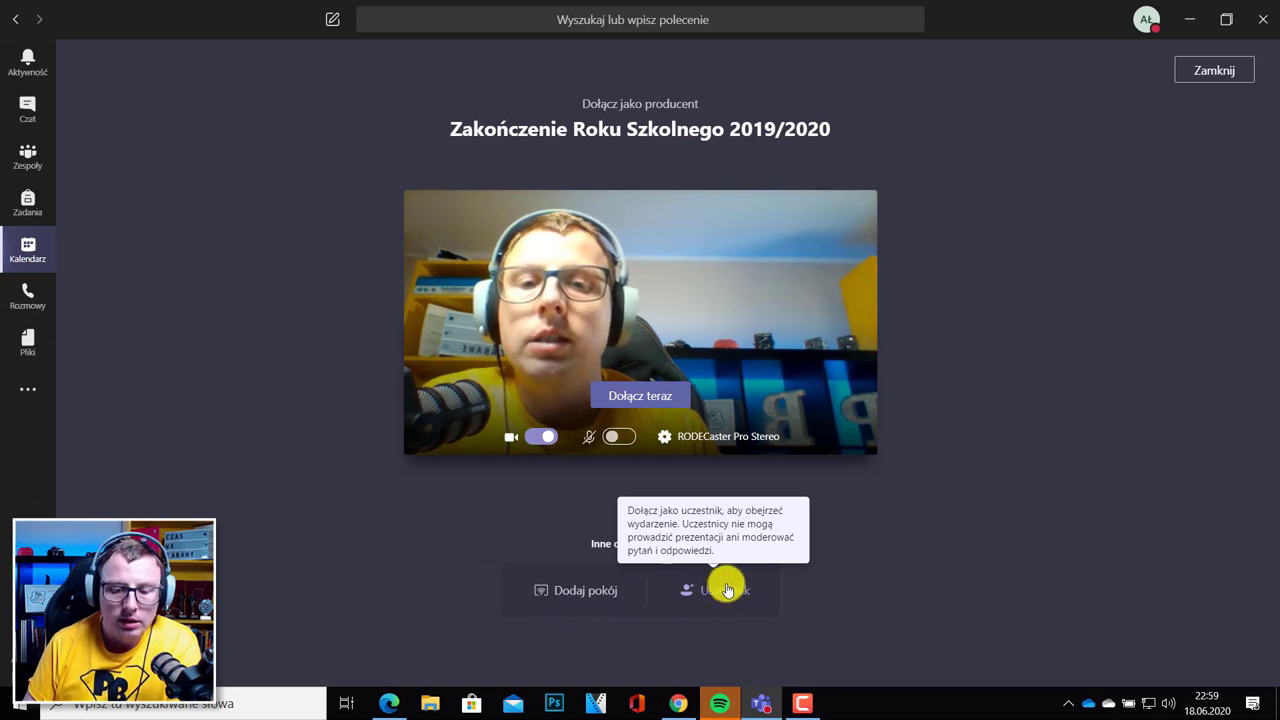
Join the live event now as producer and dismiss the queue-content hint bubble.
left_click(649, 397)
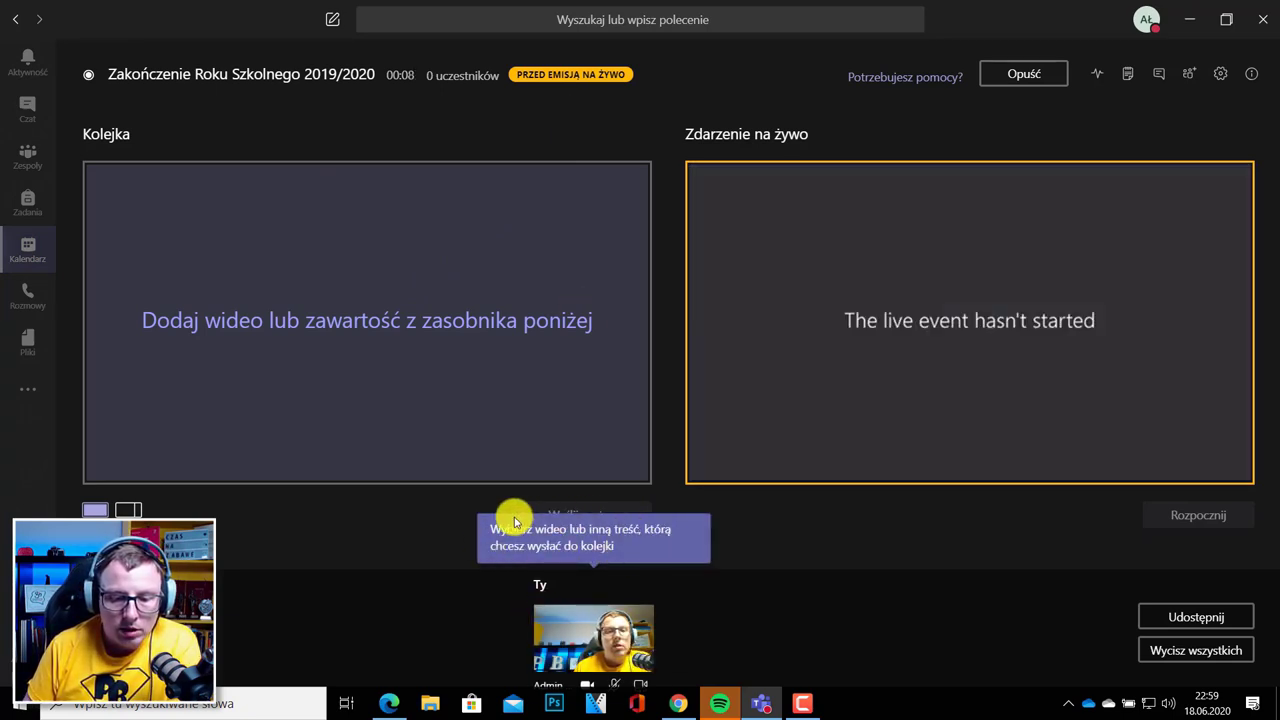
left_click(785, 586)
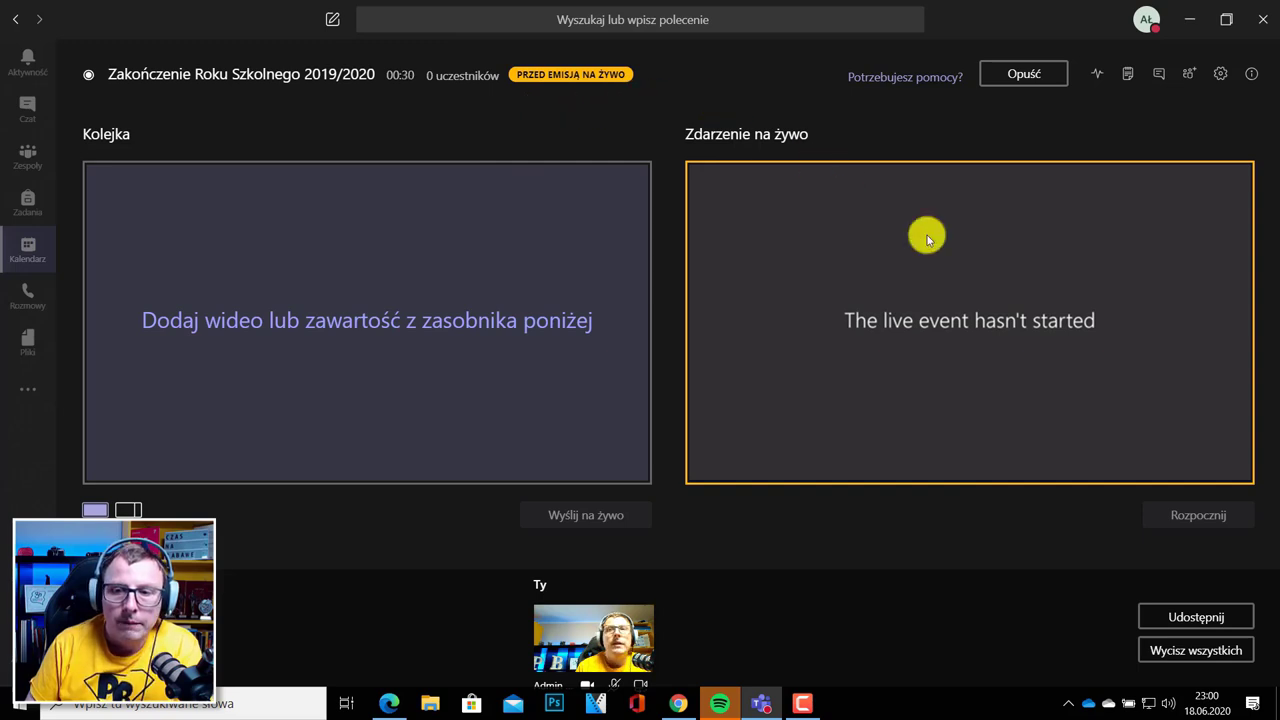
Share the 'Microsoft Teams - Google Chrome' window, including system sound, as live event content.
left_click(1196, 615)
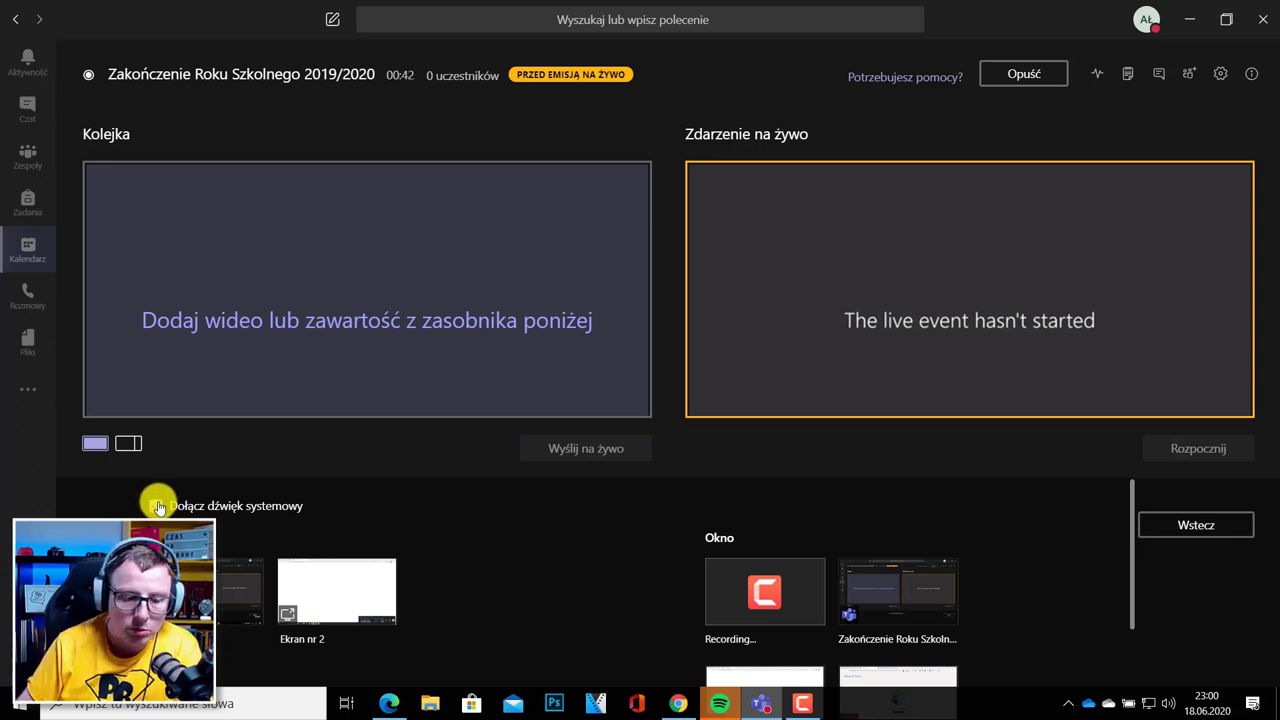
scroll(829, 580, "down", 3)
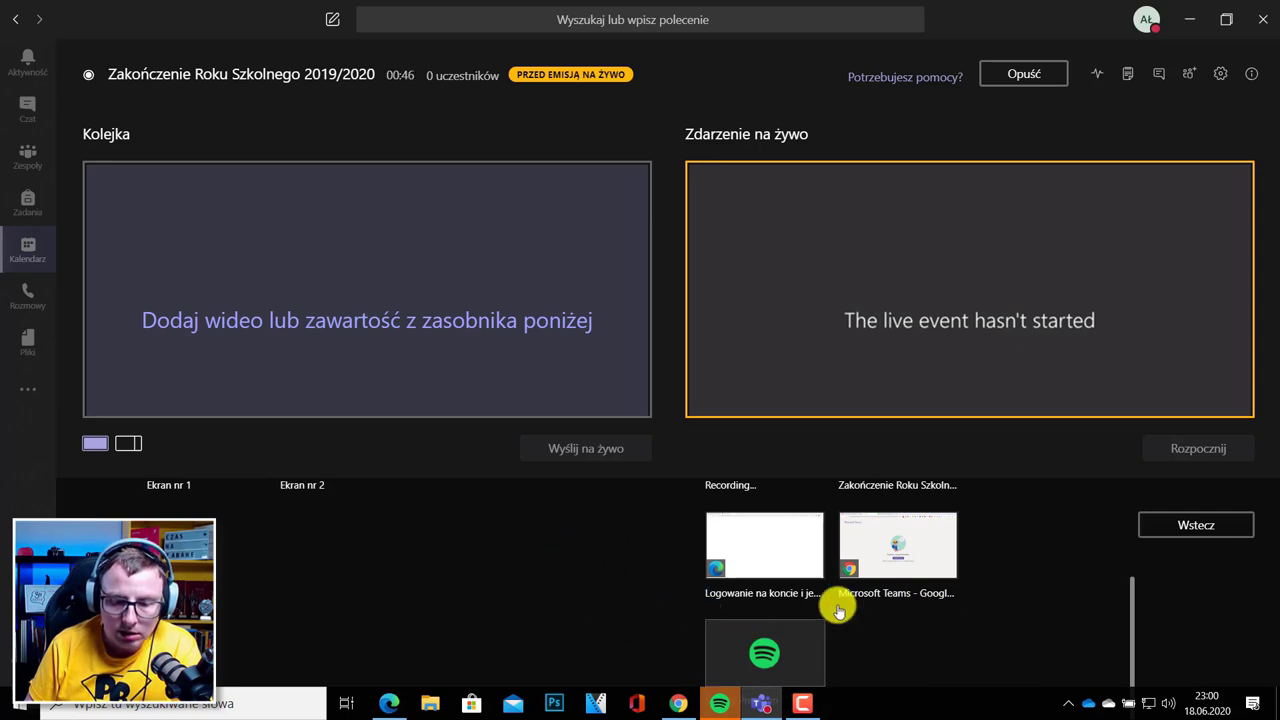
scroll(825, 606, "up", 3)
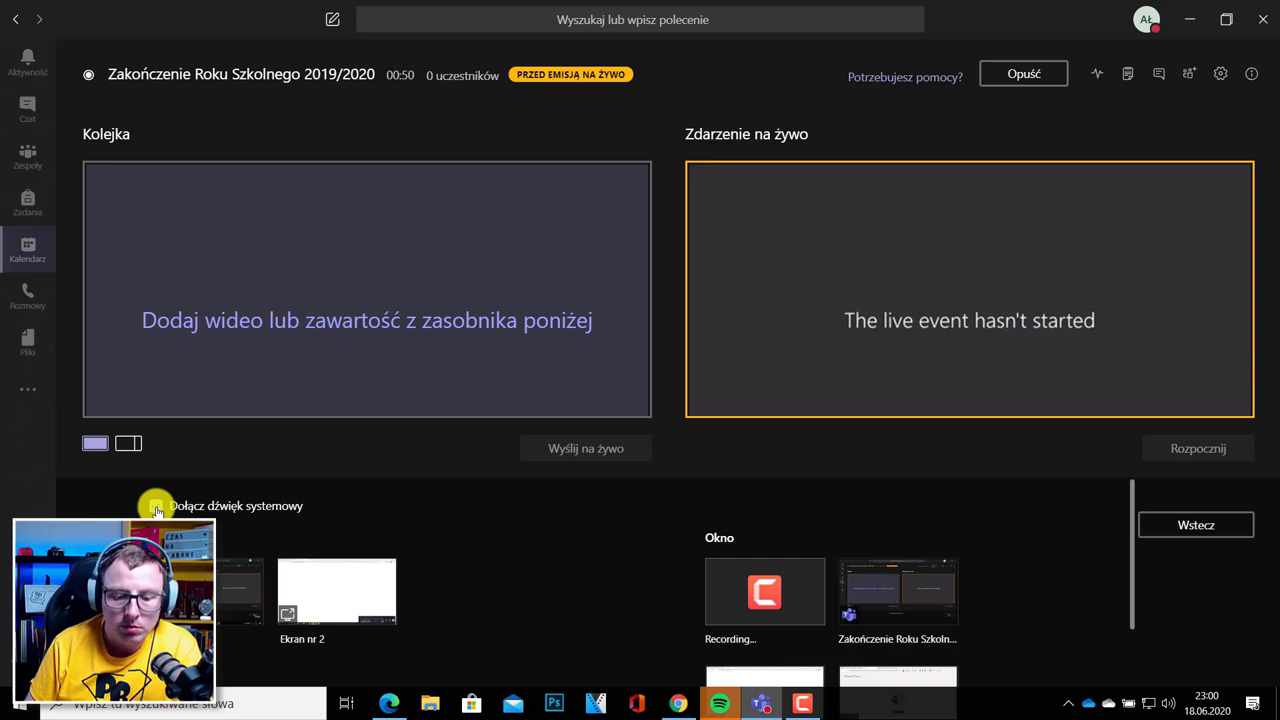
scroll(834, 586, "down", 3)
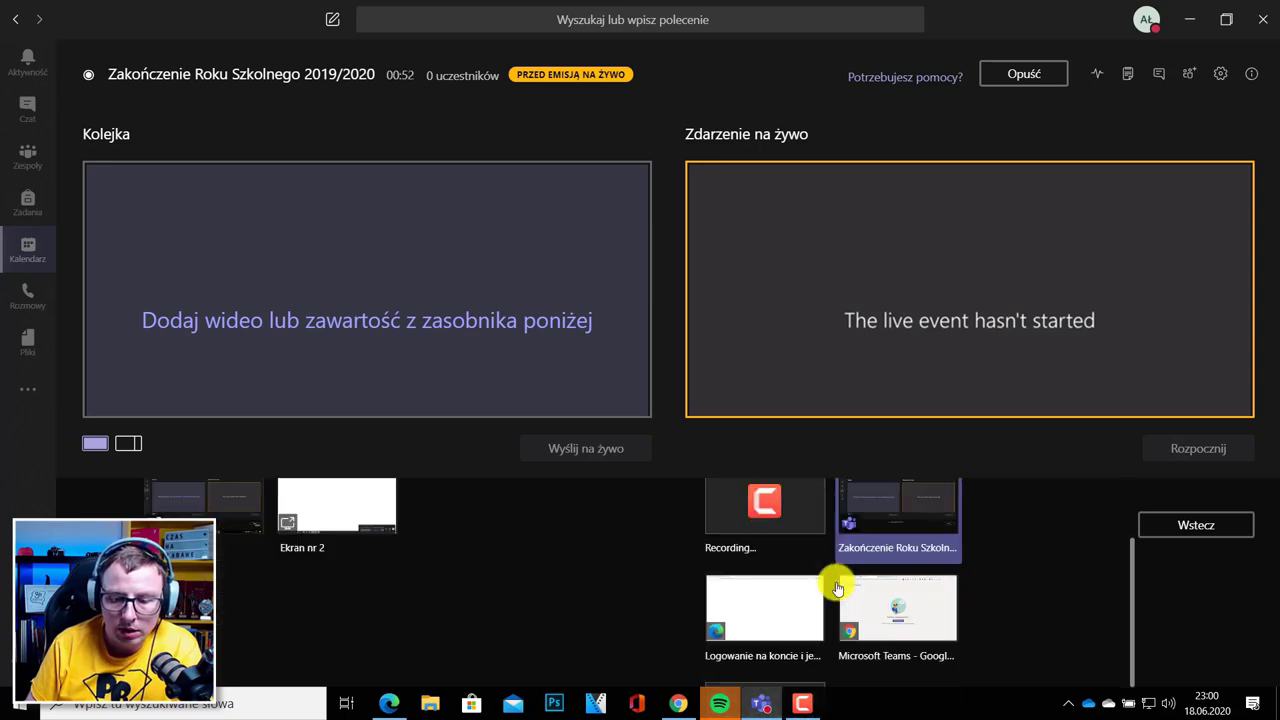
scroll(838, 590, "up", 2)
scroll(160, 485, "up", 1)
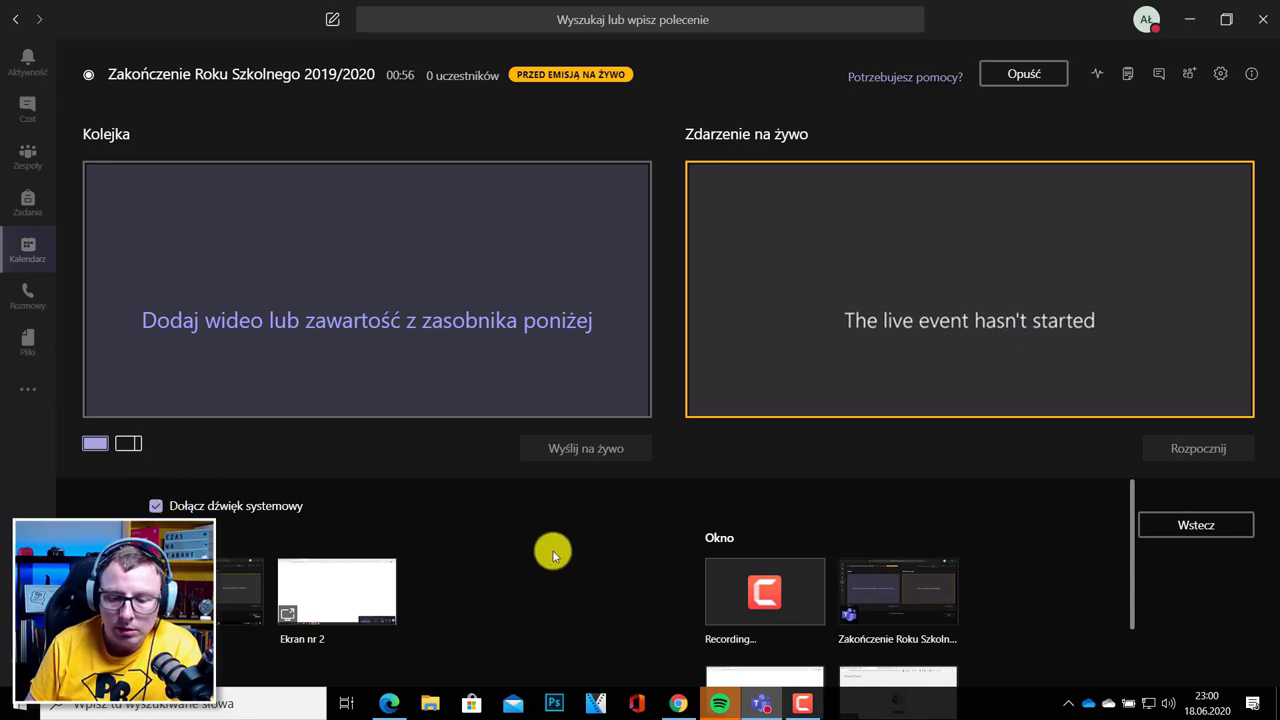
scroll(553, 553, "down", 3)
scroll(553, 553, "up", 2)
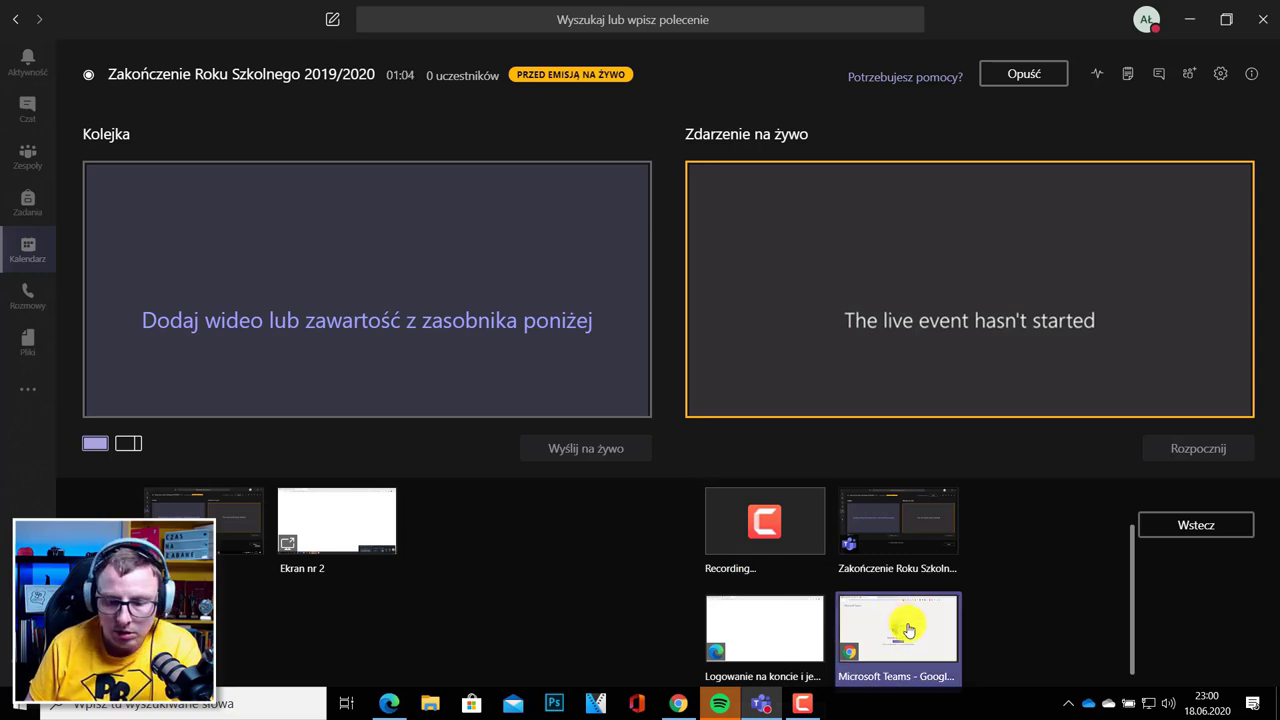
left_click(908, 630)
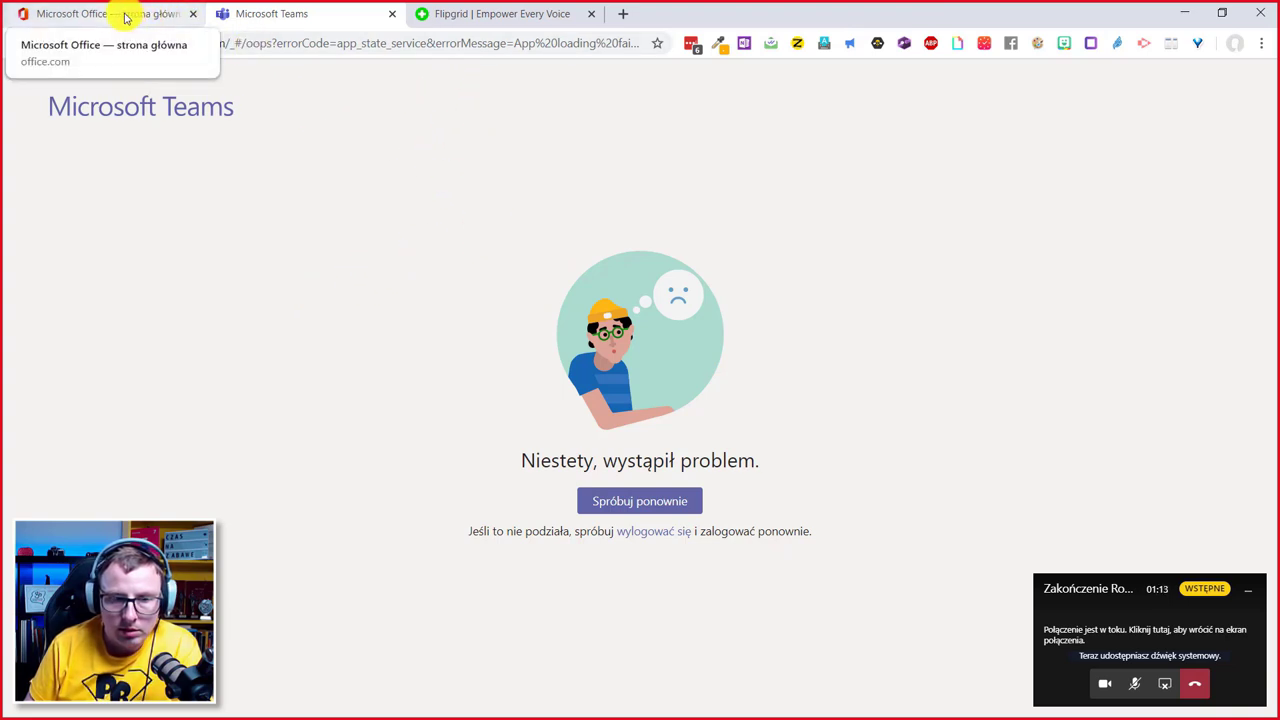
Bring the Flipgrid tab forward in the shared Chrome window, then return to the producer view.
left_click(502, 16)
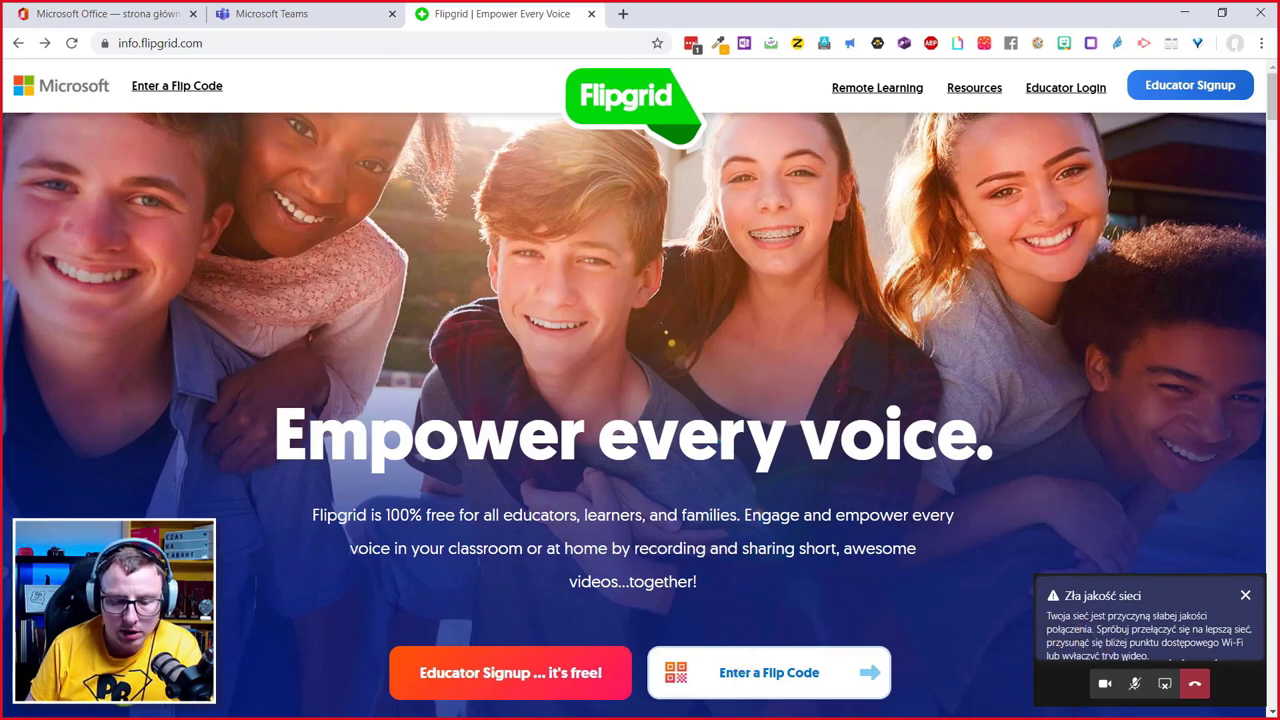
left_click(1112, 628)
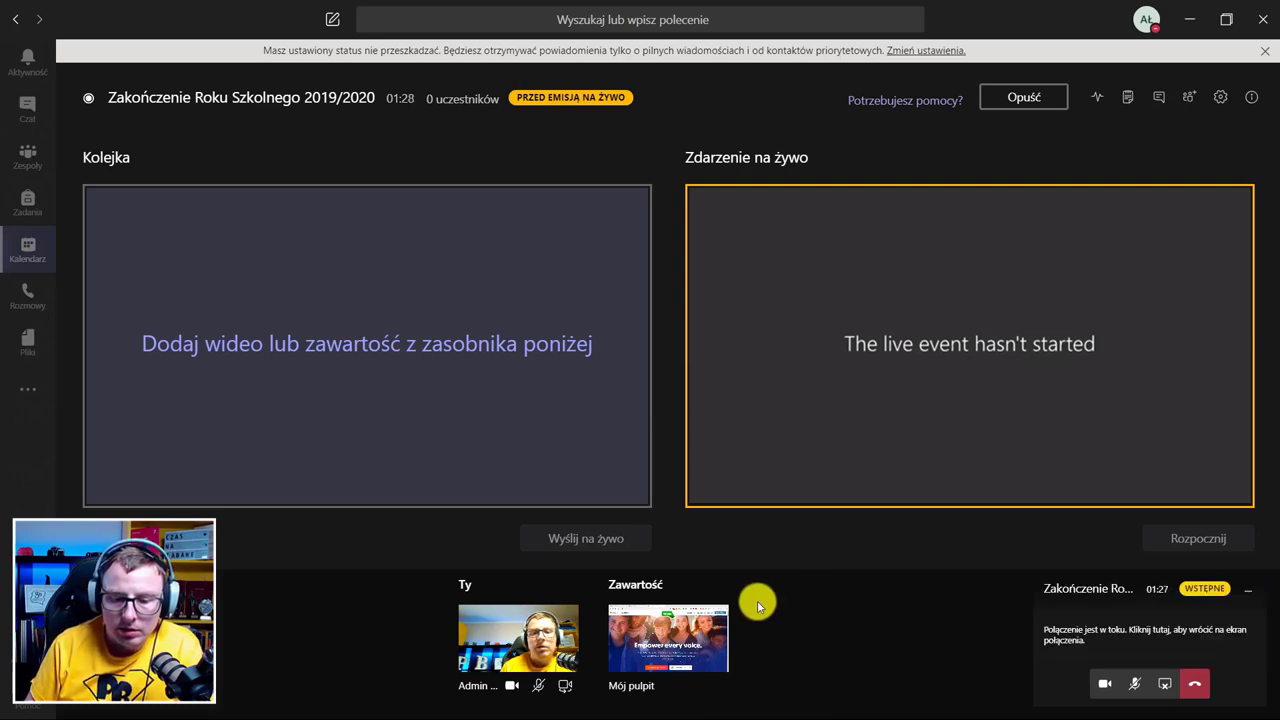
Send the Ty camera feed to the live preview, dismiss the network warning, and queue Mój pulpit.
left_click(527, 627)
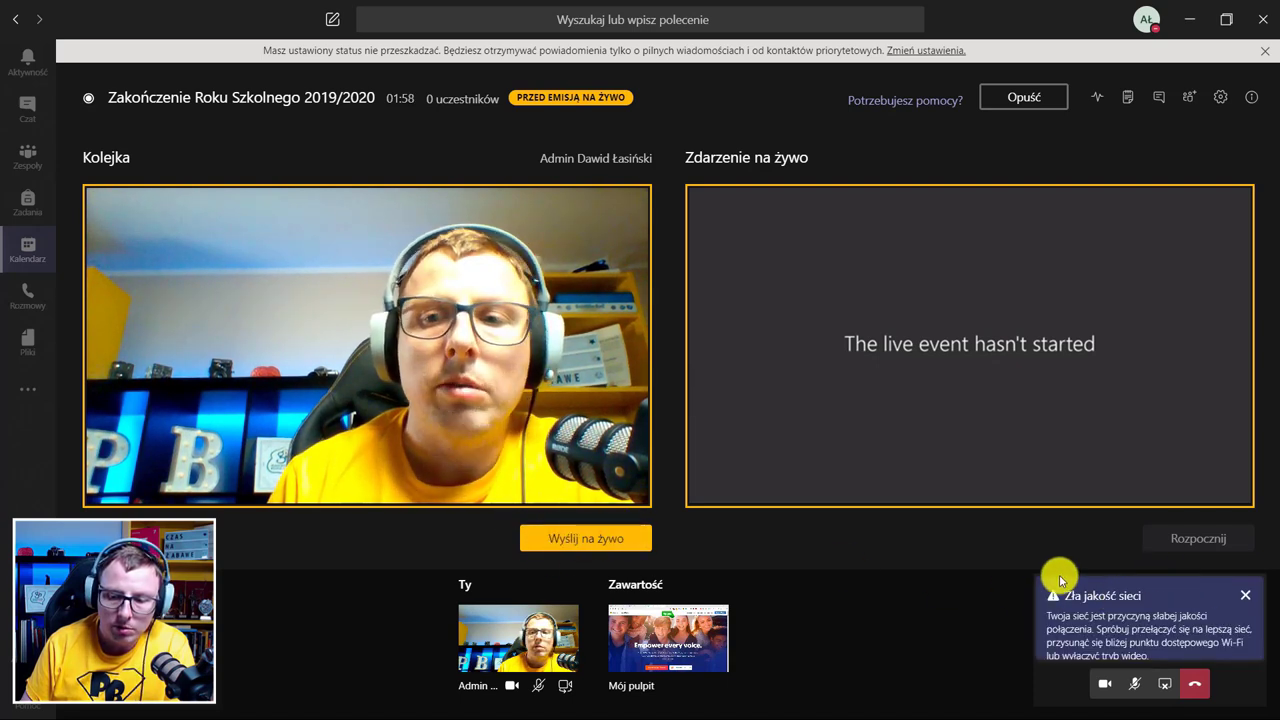
left_click(609, 545)
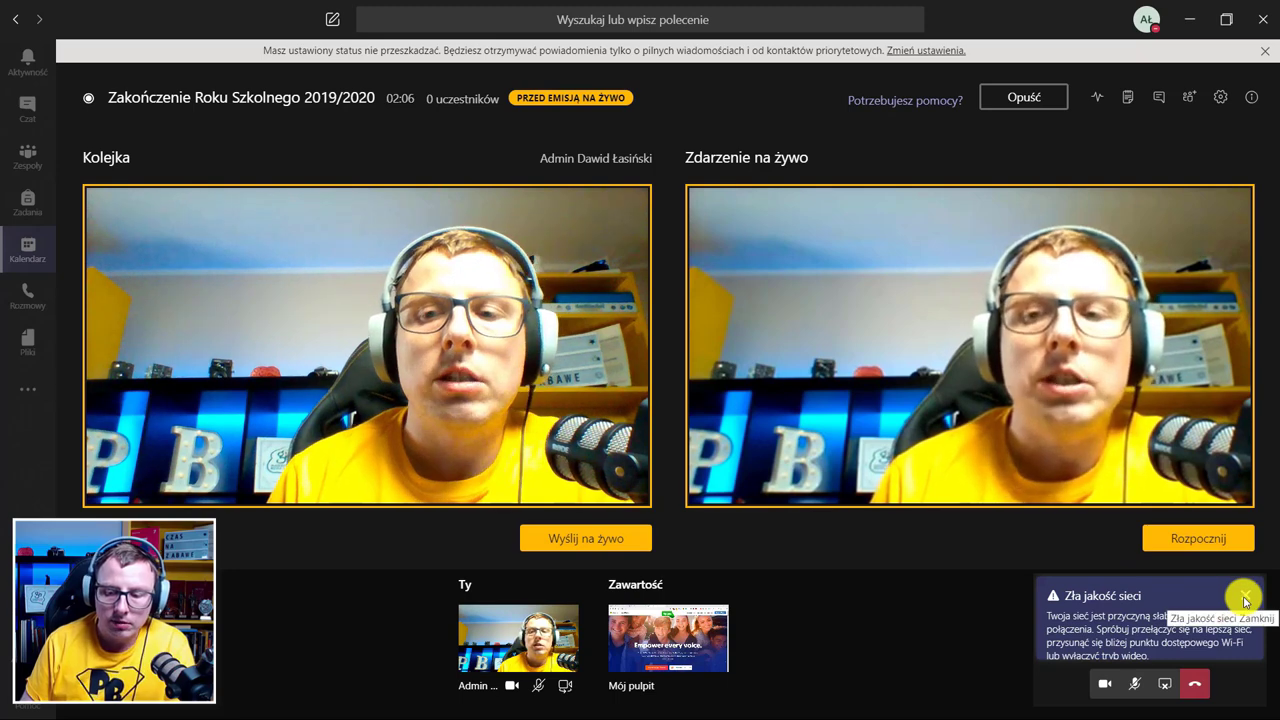
left_click(1245, 598)
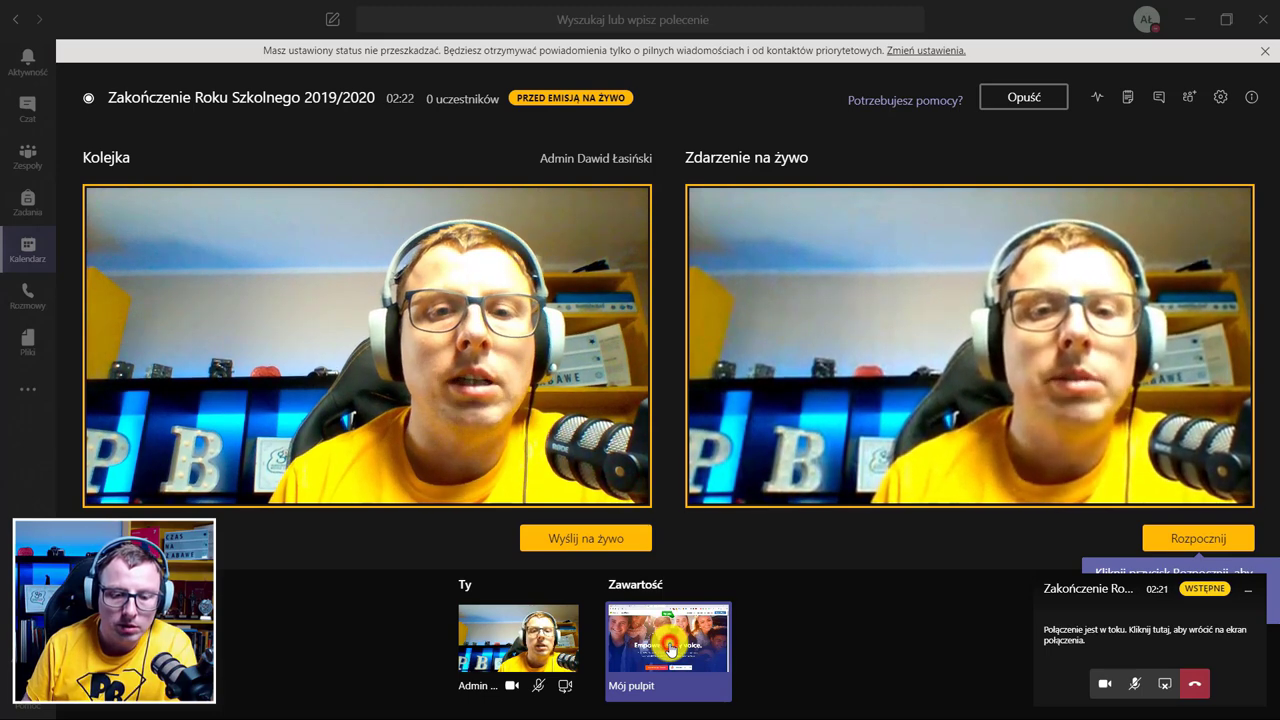
left_click(672, 650)
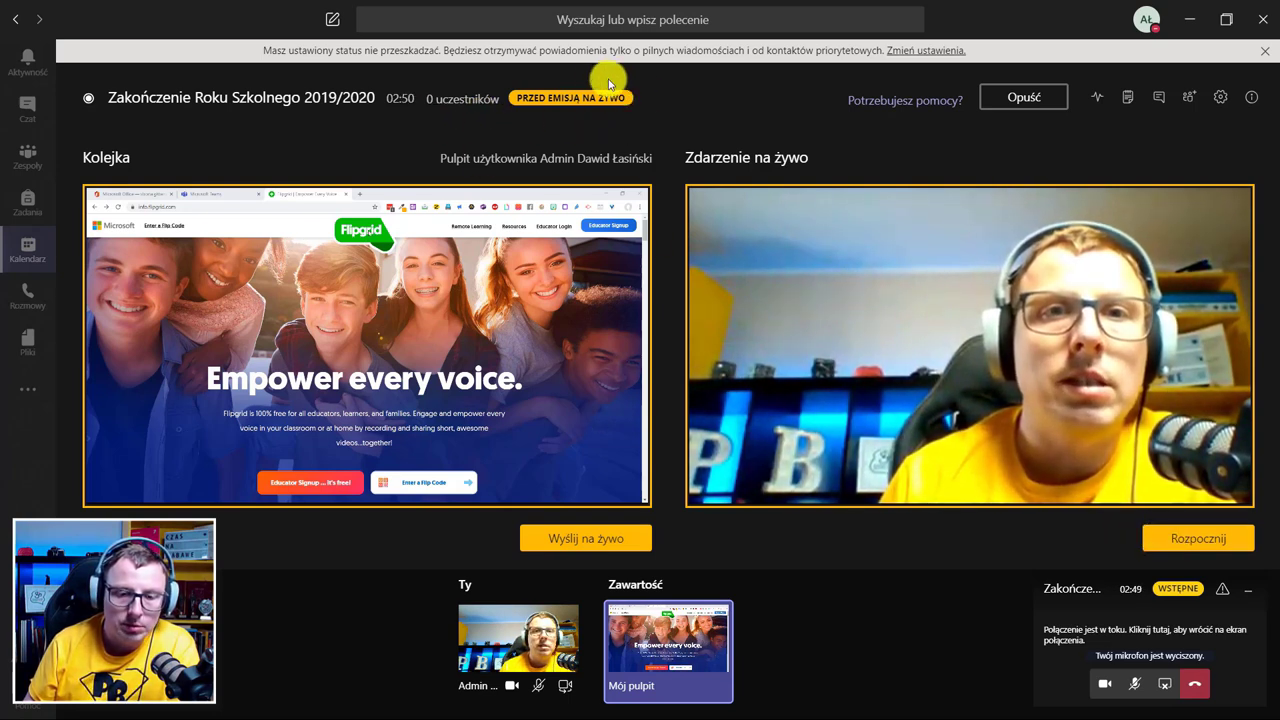
Start the live event with Rozpocznij and confirm with Kontynuuj.
left_click(1203, 544)
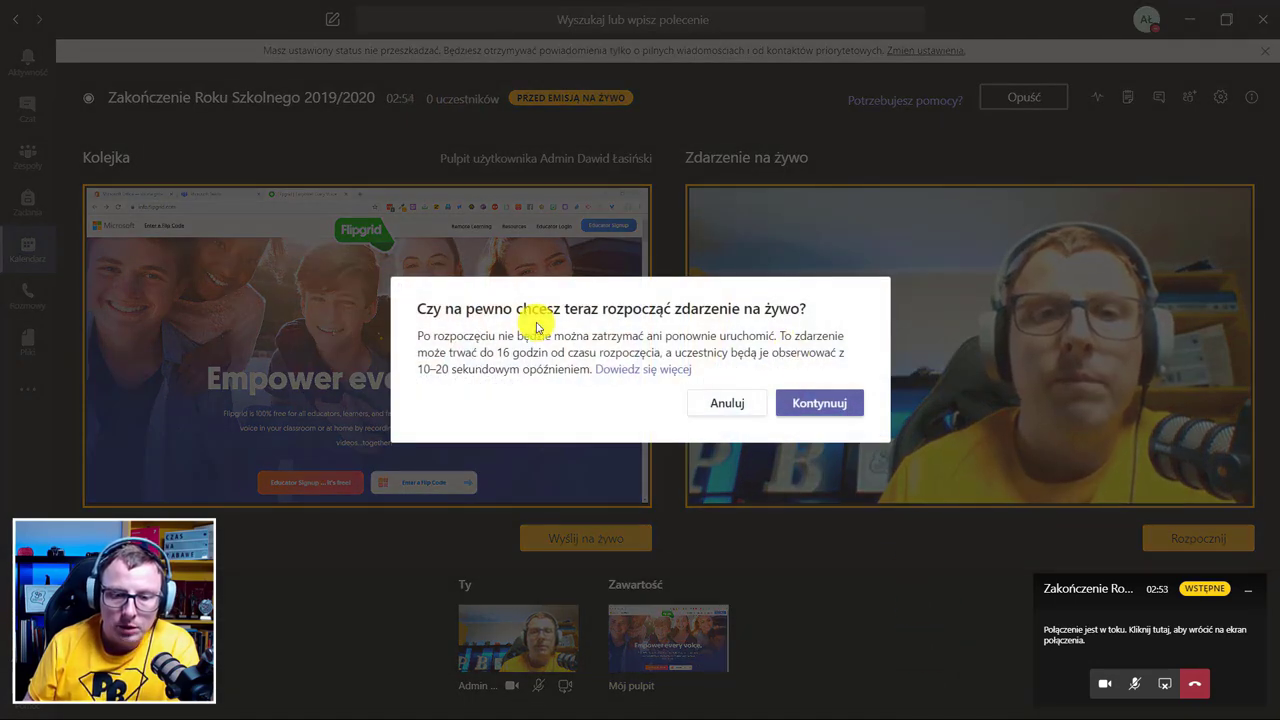
left_click(826, 405)
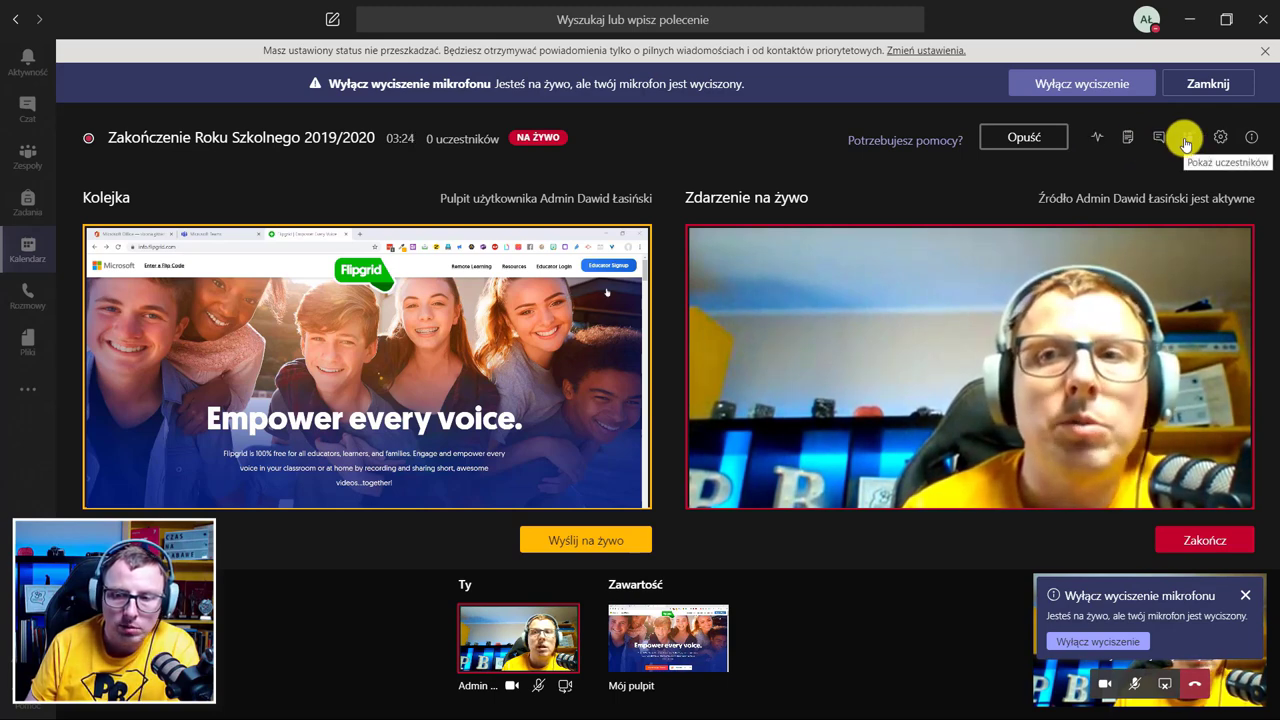
Check the event's participants and health stats, then open and close Ustawienia urządzenia.
left_click(1184, 140)
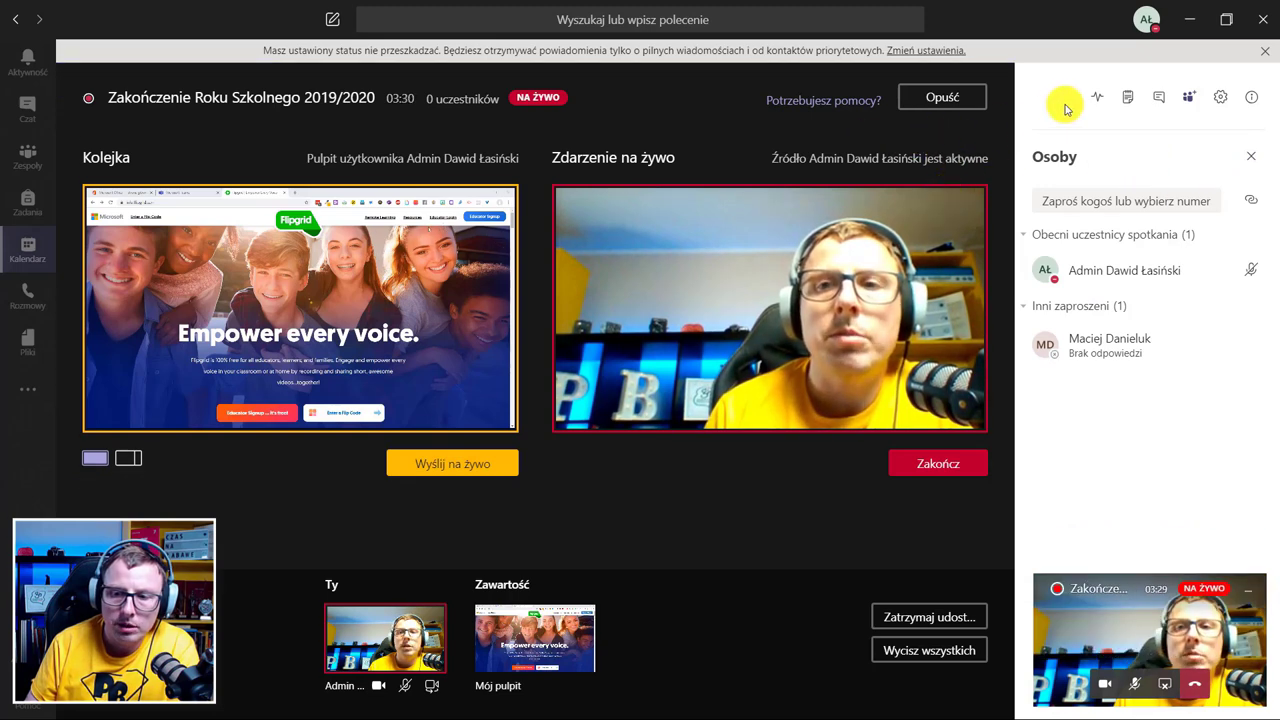
left_click(1095, 102)
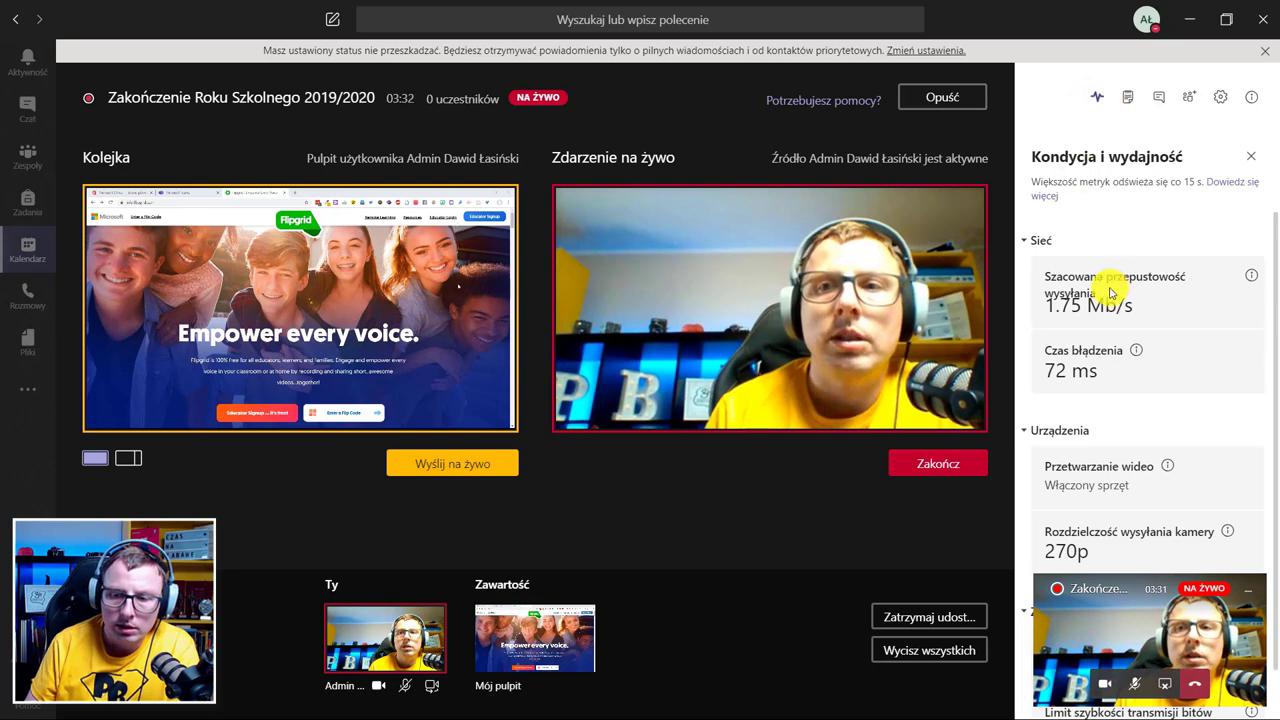
scroll(1145, 475, "down", 1)
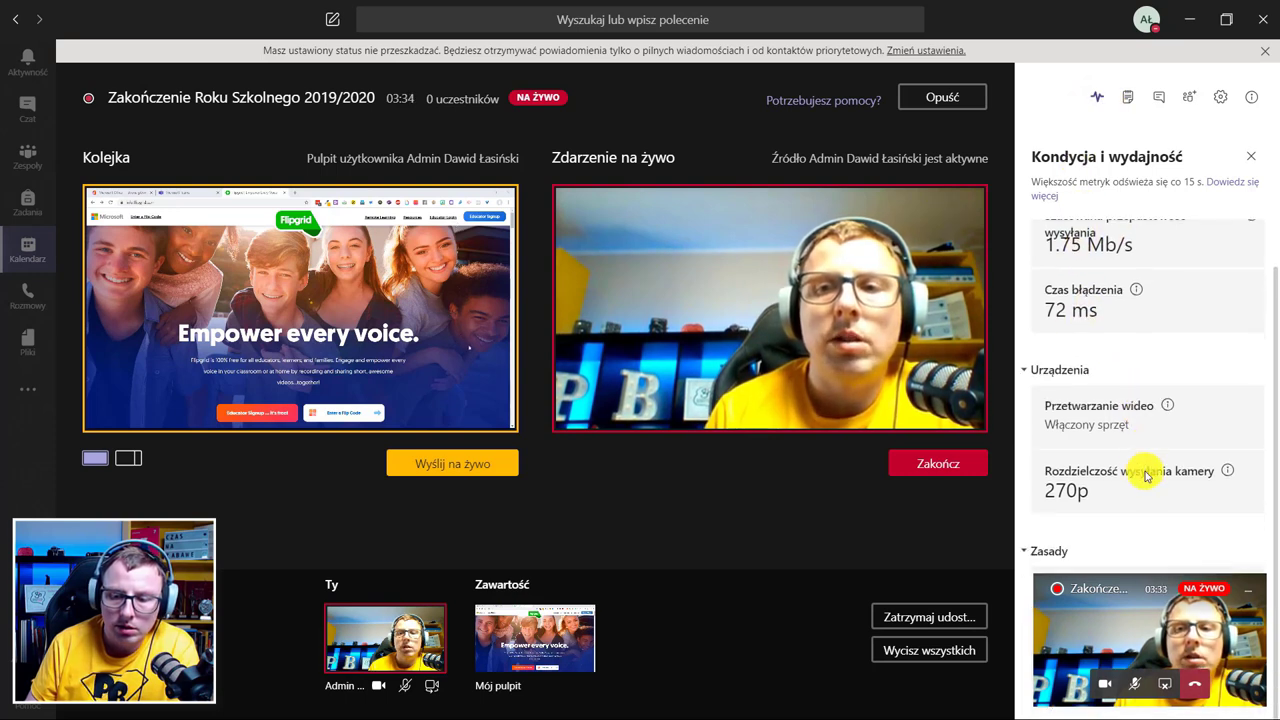
scroll(1103, 483, "up", 1)
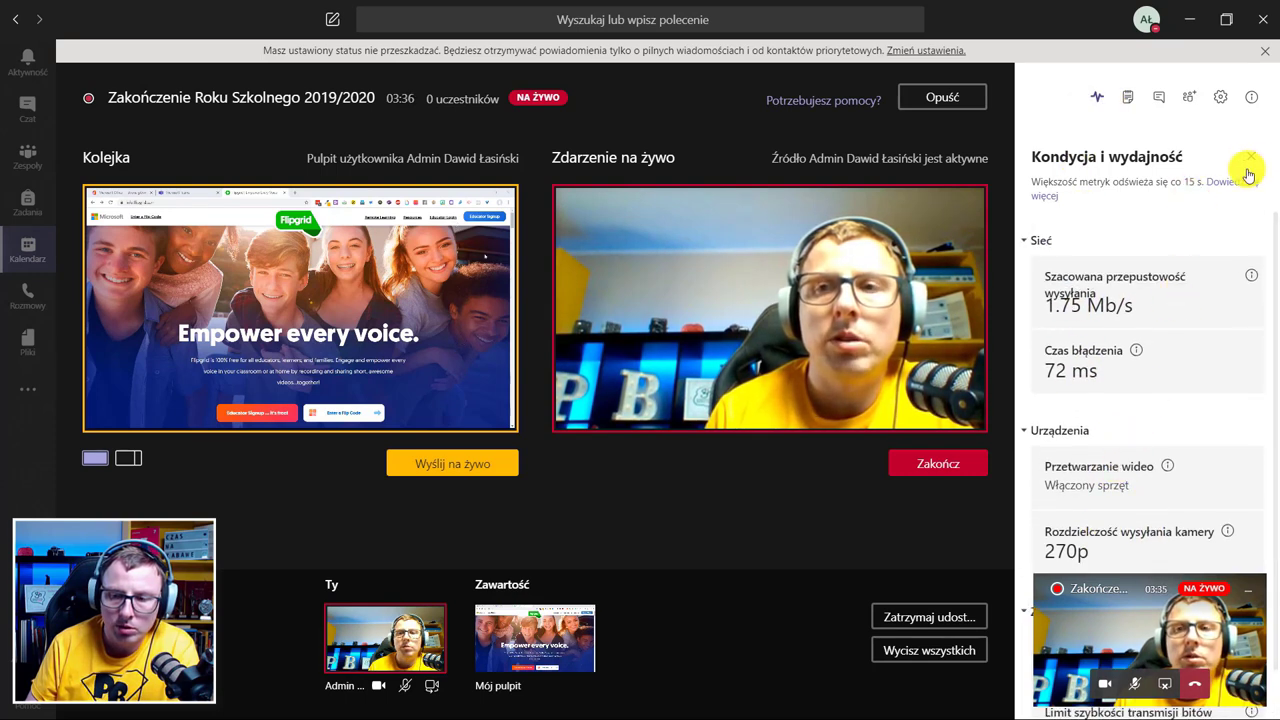
left_click(1219, 100)
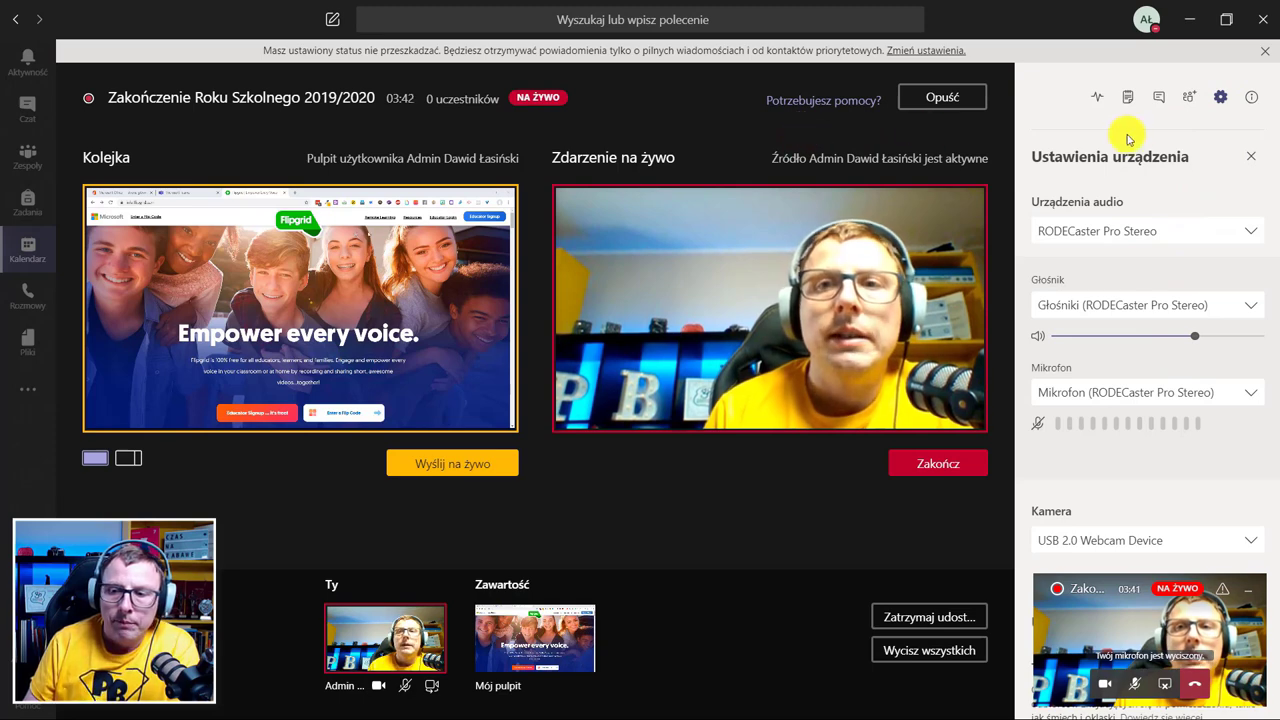
left_click(1250, 156)
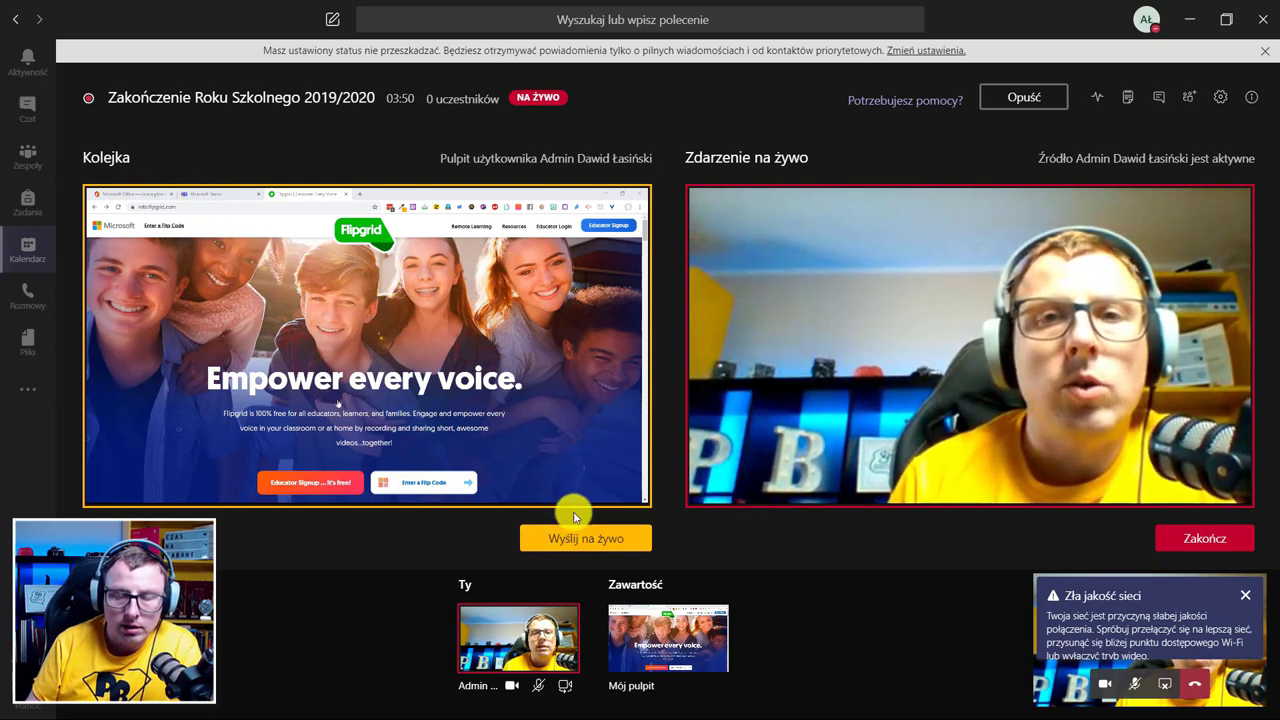
Broadcast the Flipgrid desktop share, then put the Ty camera feed back on air.
left_click(591, 536)
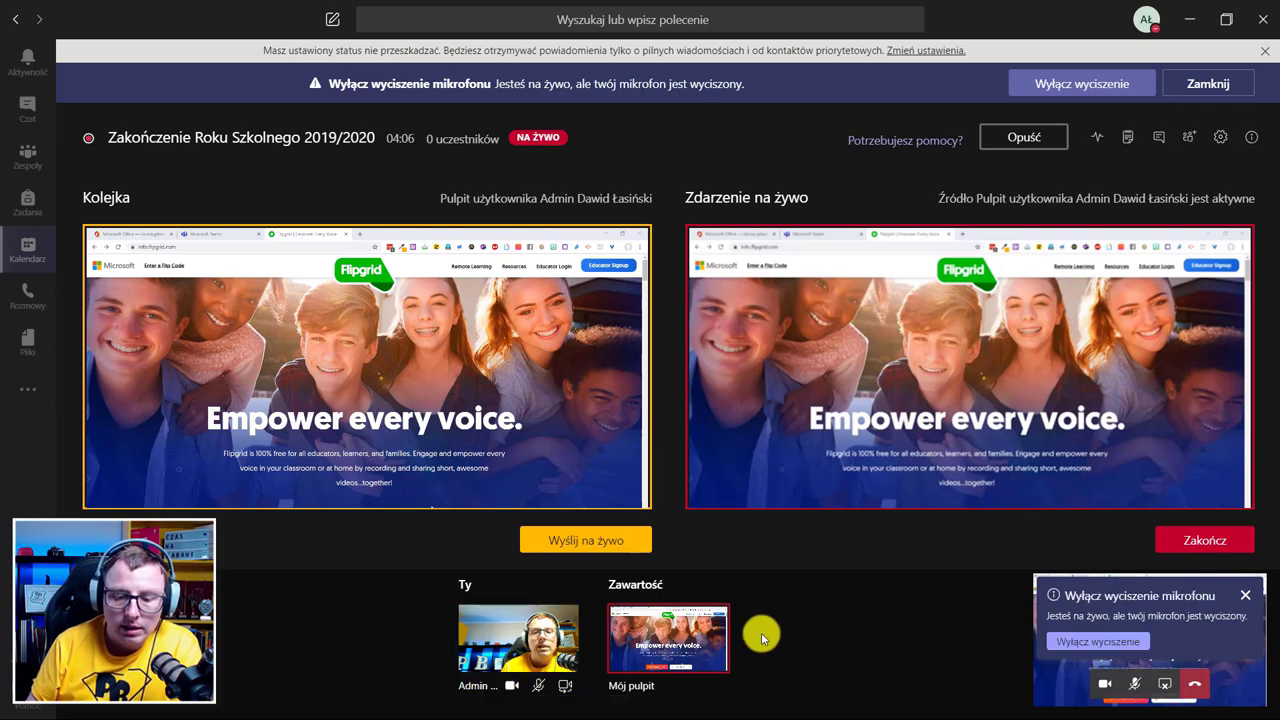
left_click(515, 637)
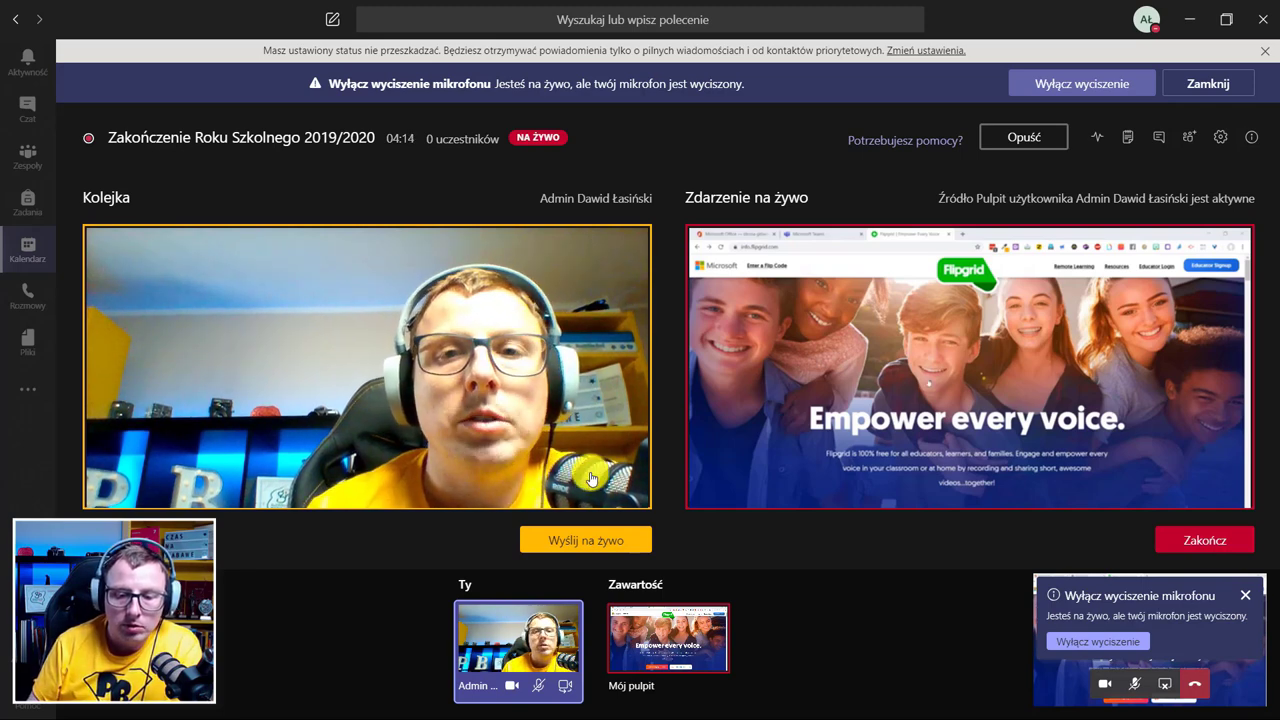
left_click(585, 541)
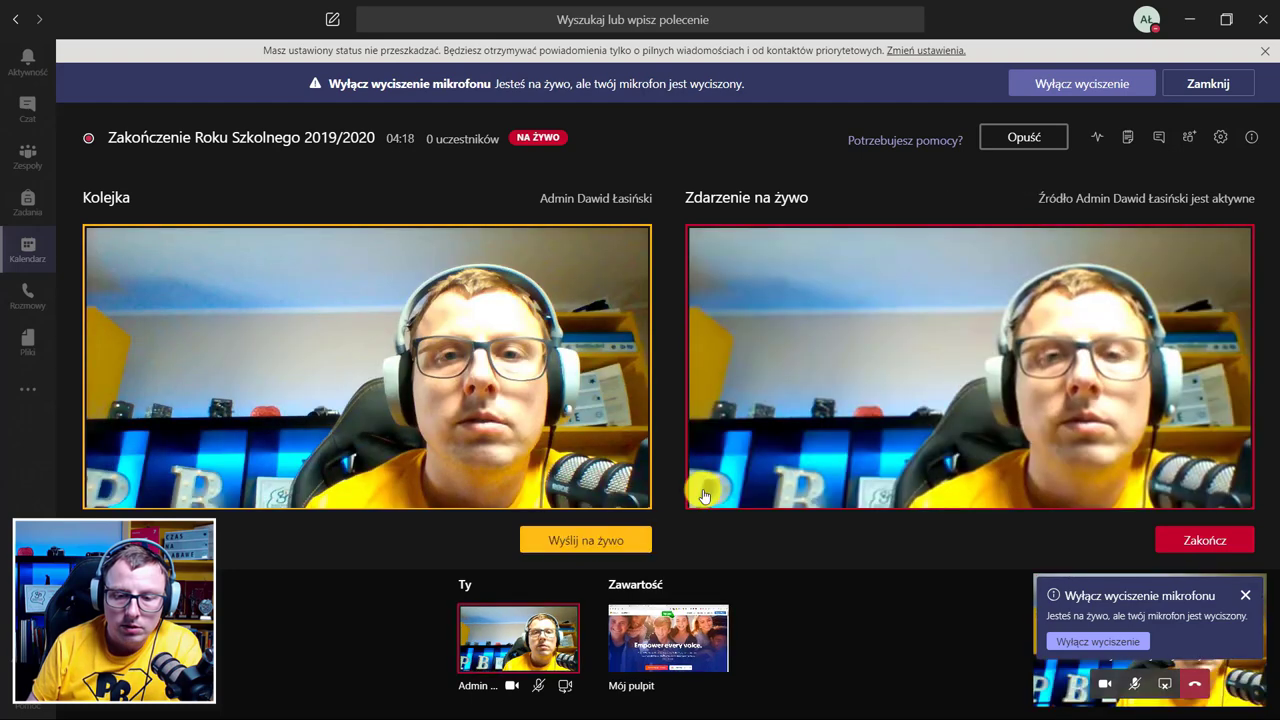
Queue Mój pulpit again, dismiss the unmute-microphone notice, and move the compact meeting window aside.
left_click(668, 640)
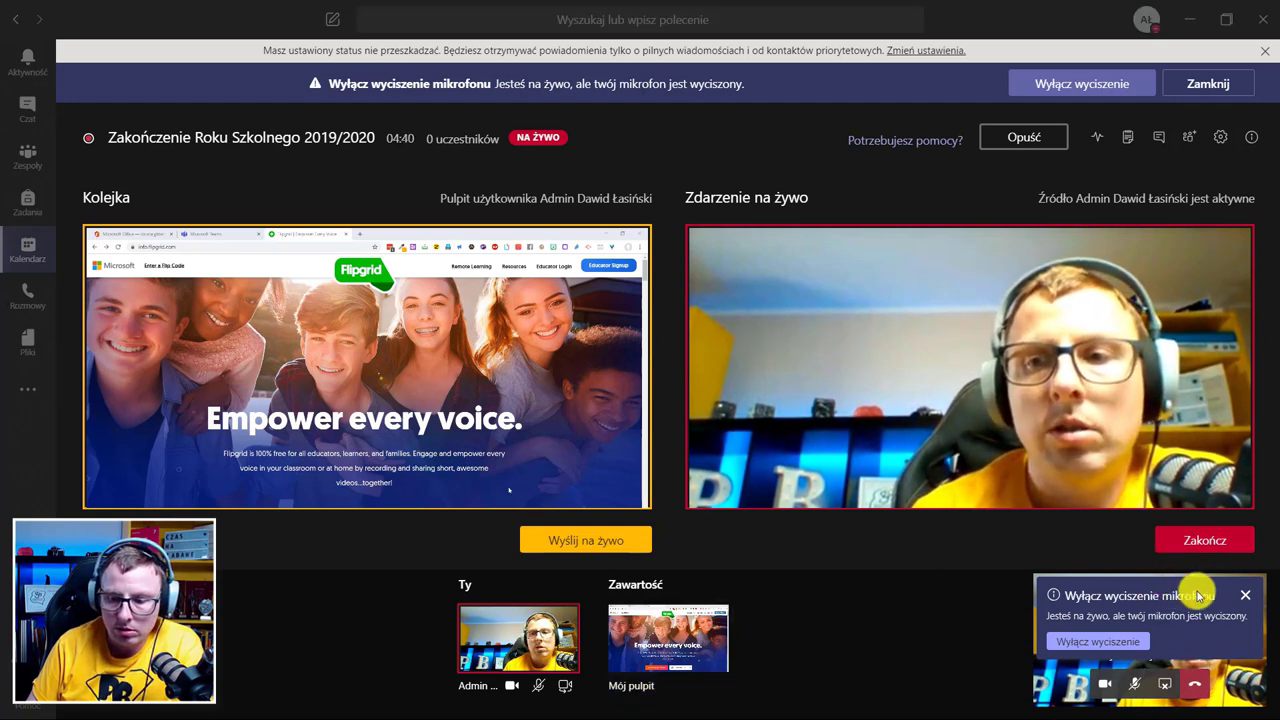
left_click(1245, 595)
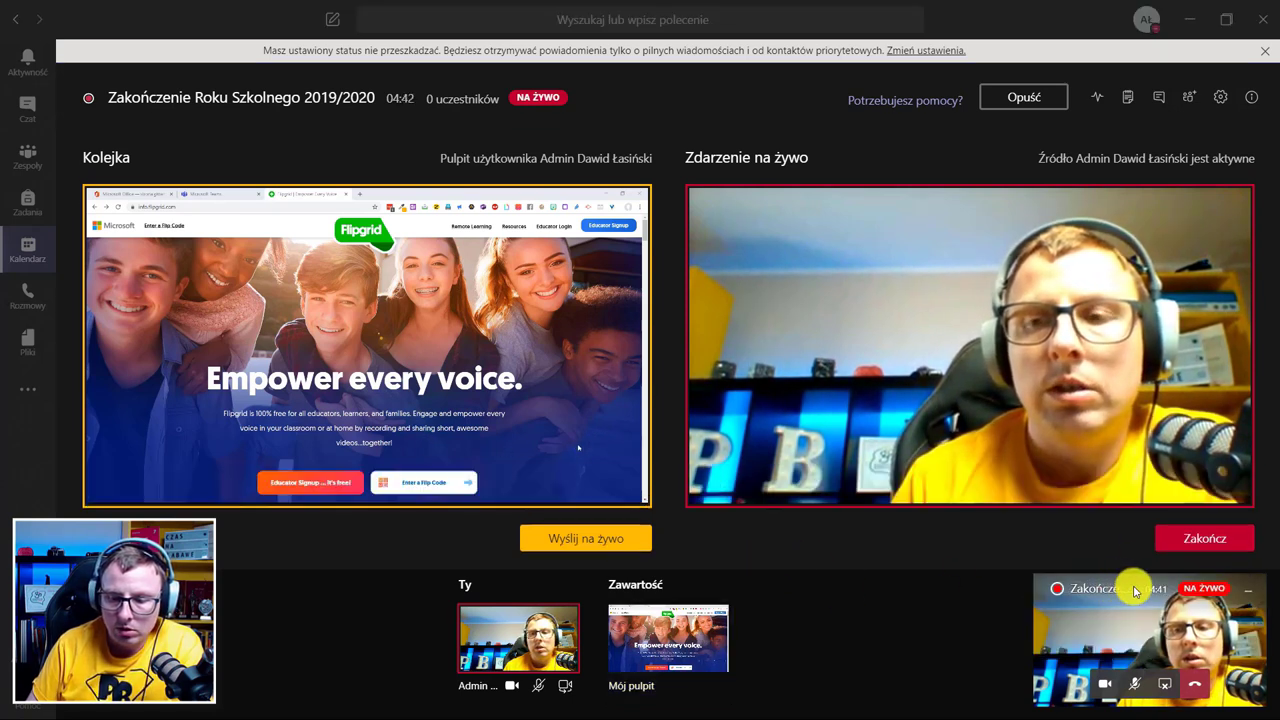
left_click_drag(1129, 590, 912, 576)
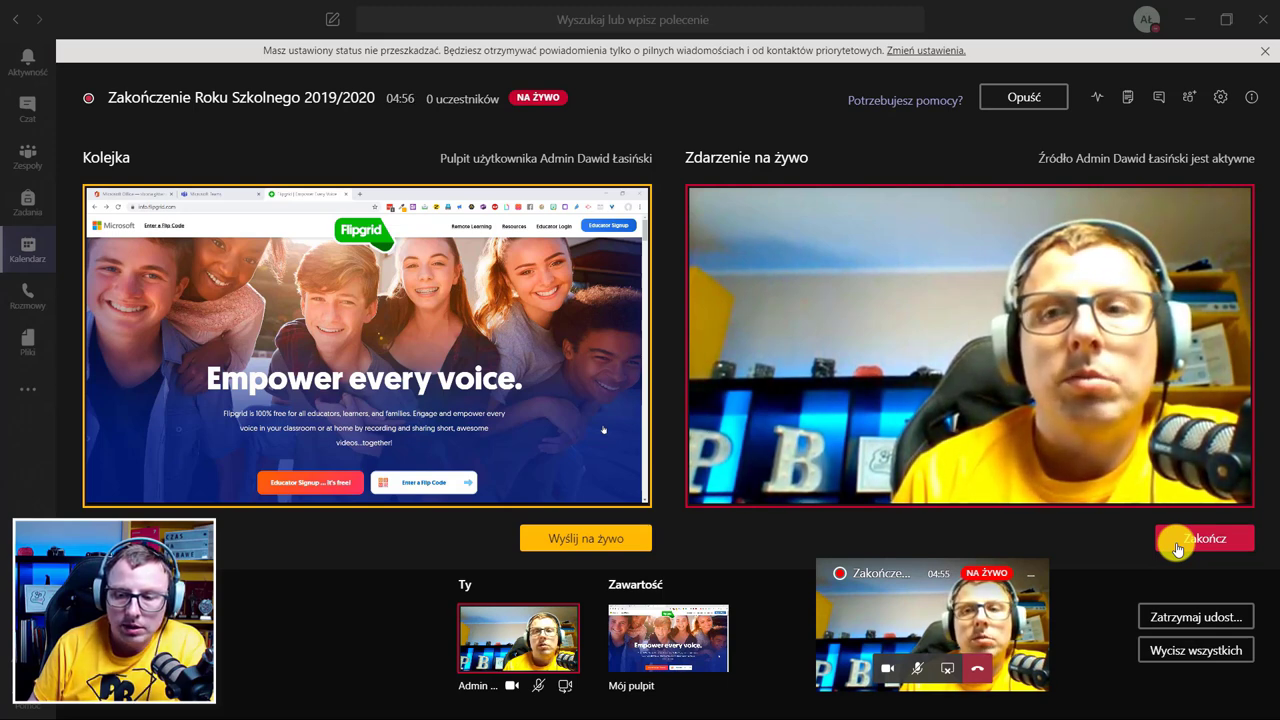
End the live event with Zakończ, confirm Zakończ zdarzenie na żywo, and leave with Opuść.
left_click(1180, 548)
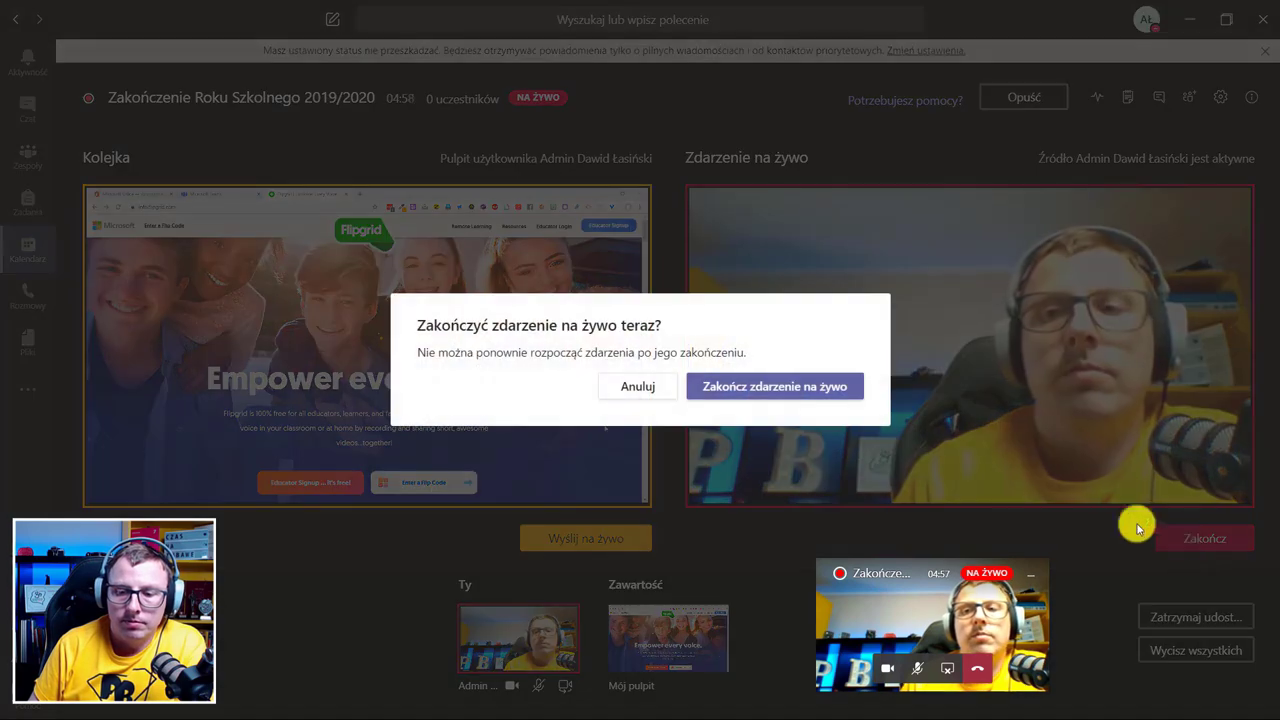
left_click(735, 380)
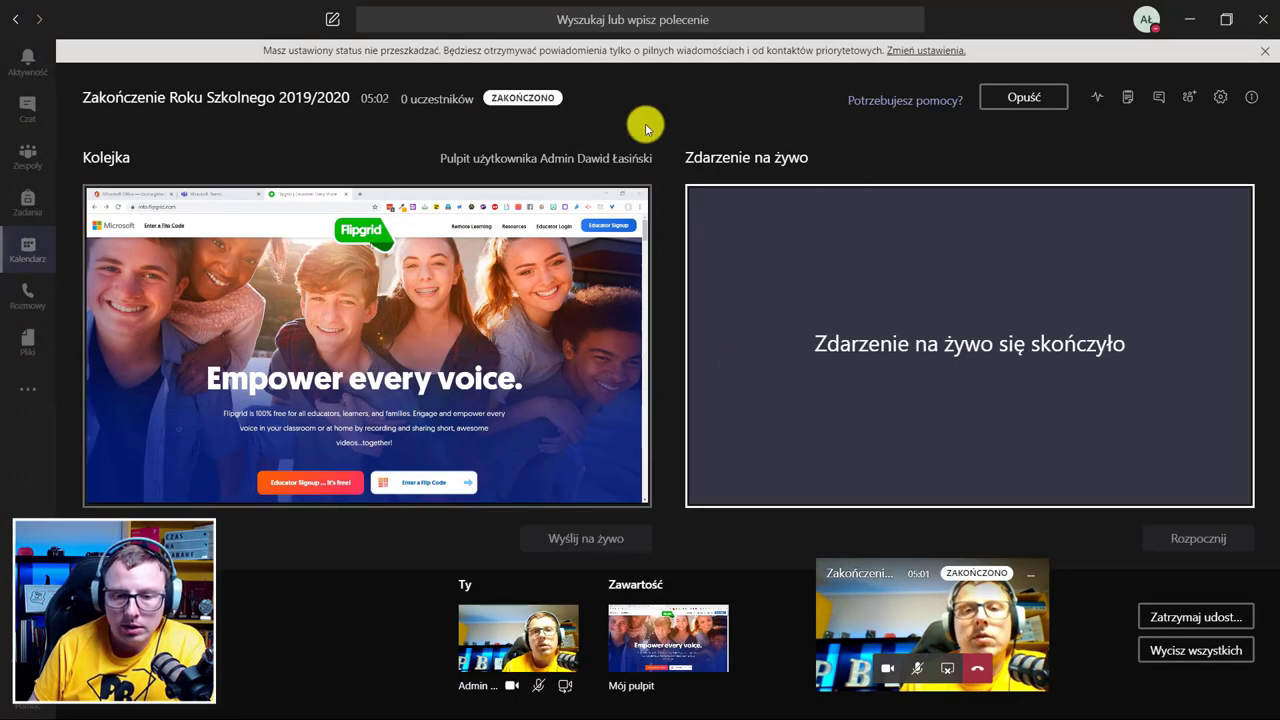
left_click(1019, 101)
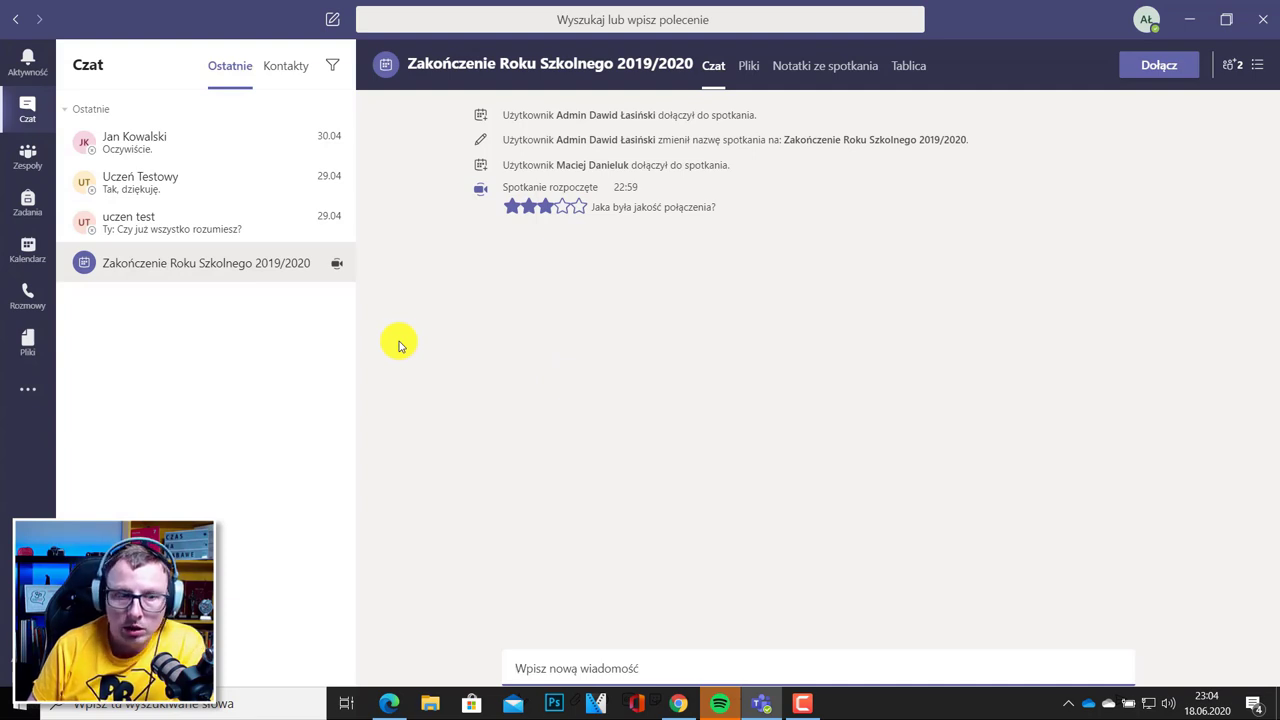
Go to the Klasa 2 team's Ogólny channel and bring up Dodaj kartę for a new tab.
left_click(25, 148)
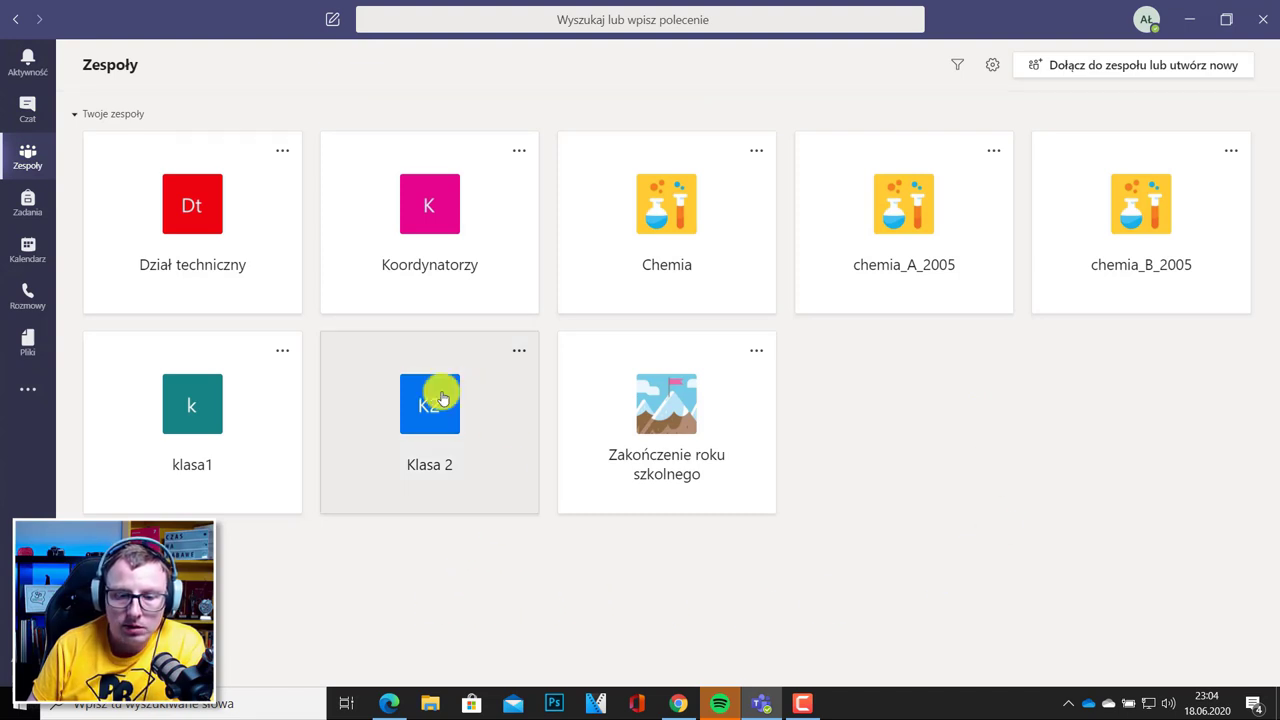
left_click(481, 436)
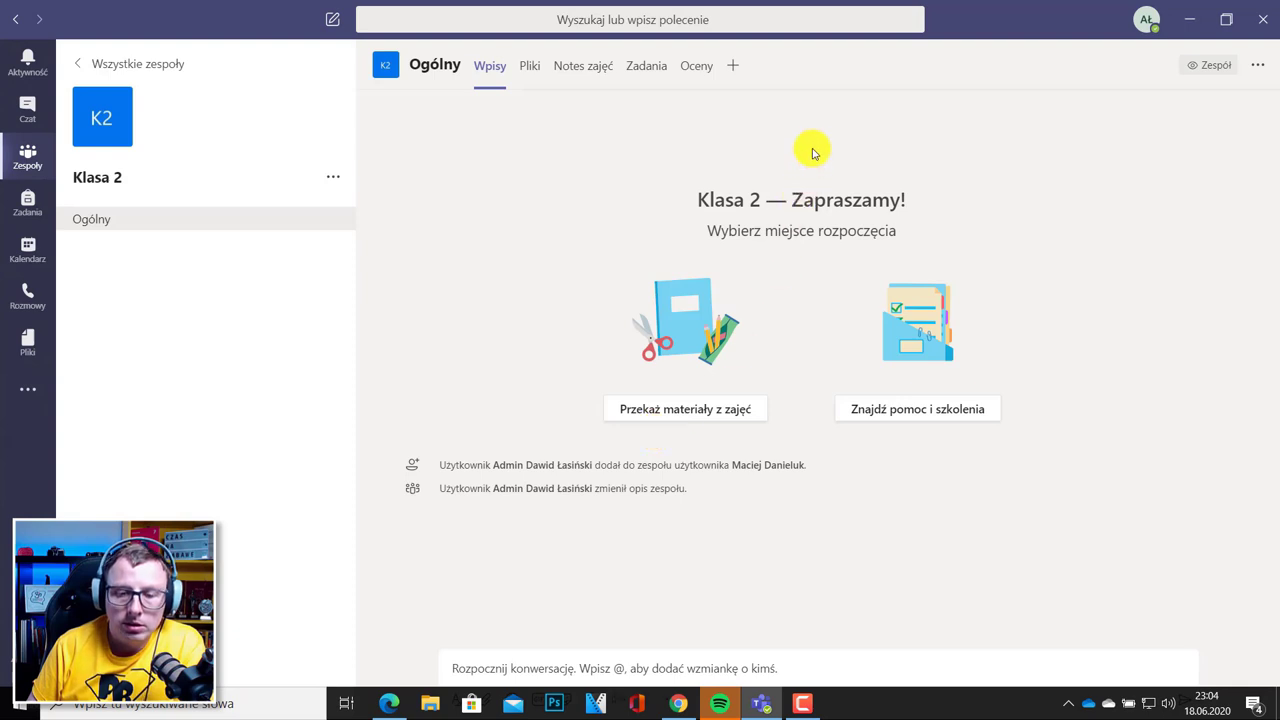
left_click(731, 66)
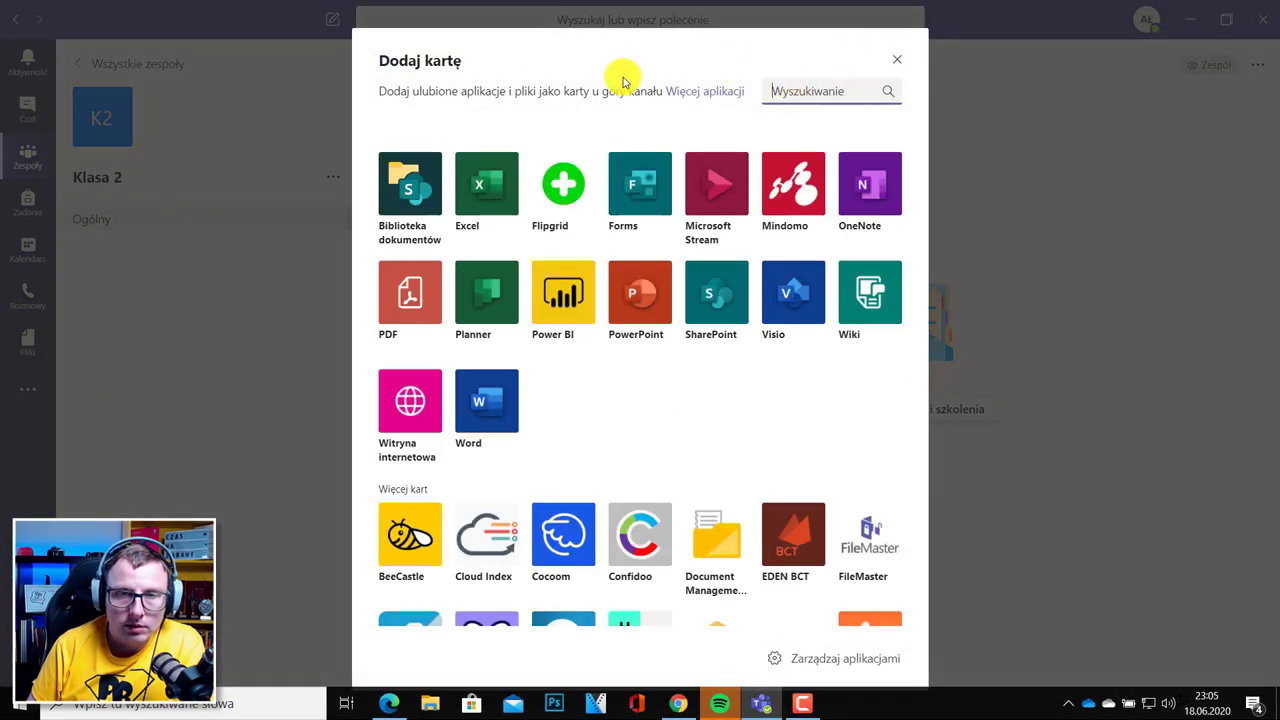
Pick the Flipgrid tile in Dodaj kartę and press Dodaj.
scroll(651, 441, "down", 8)
scroll(651, 441, "up", 10)
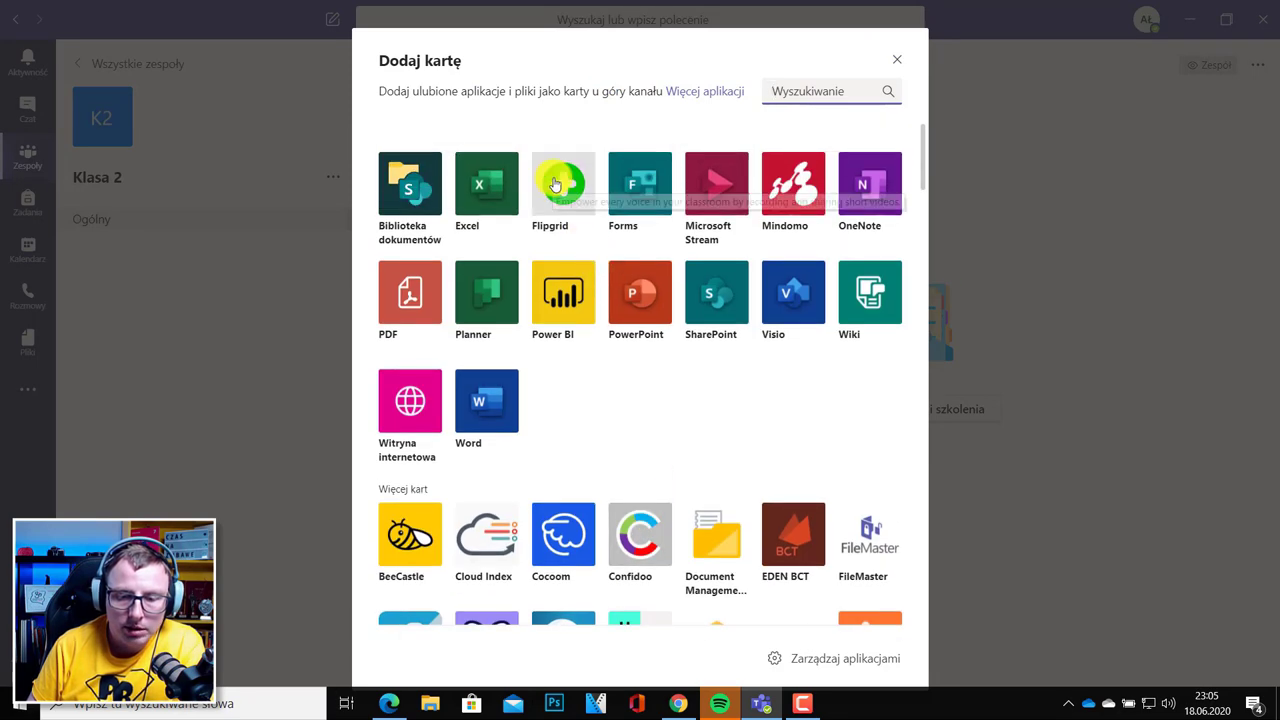
left_click(555, 185)
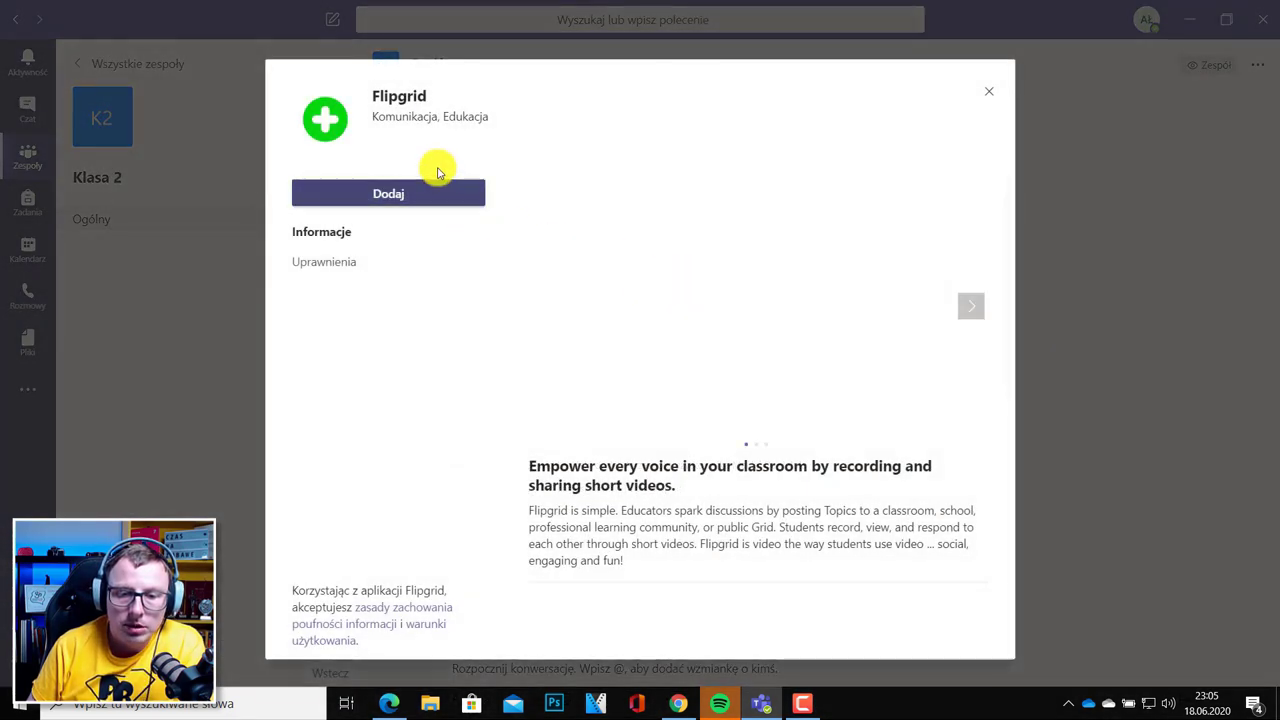
left_click(380, 194)
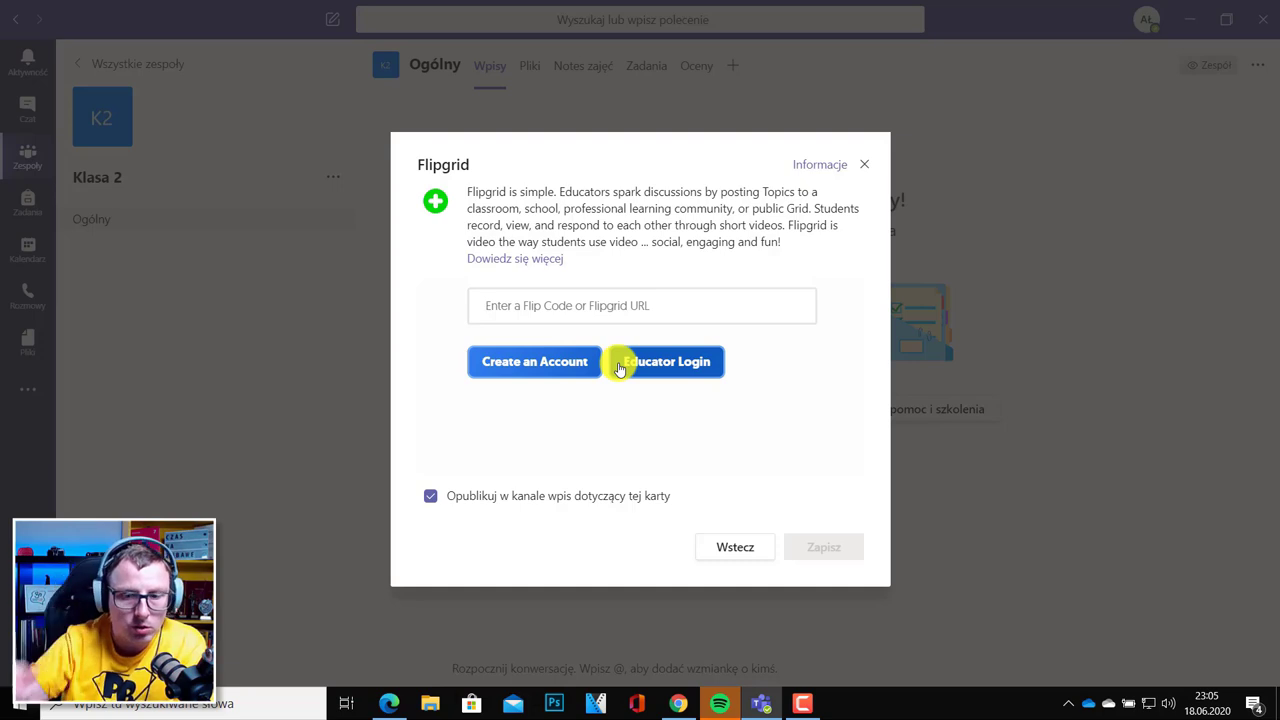
Choose Educator Login in the Flipgrid tab setup to sign in as an educator.
left_click(687, 368)
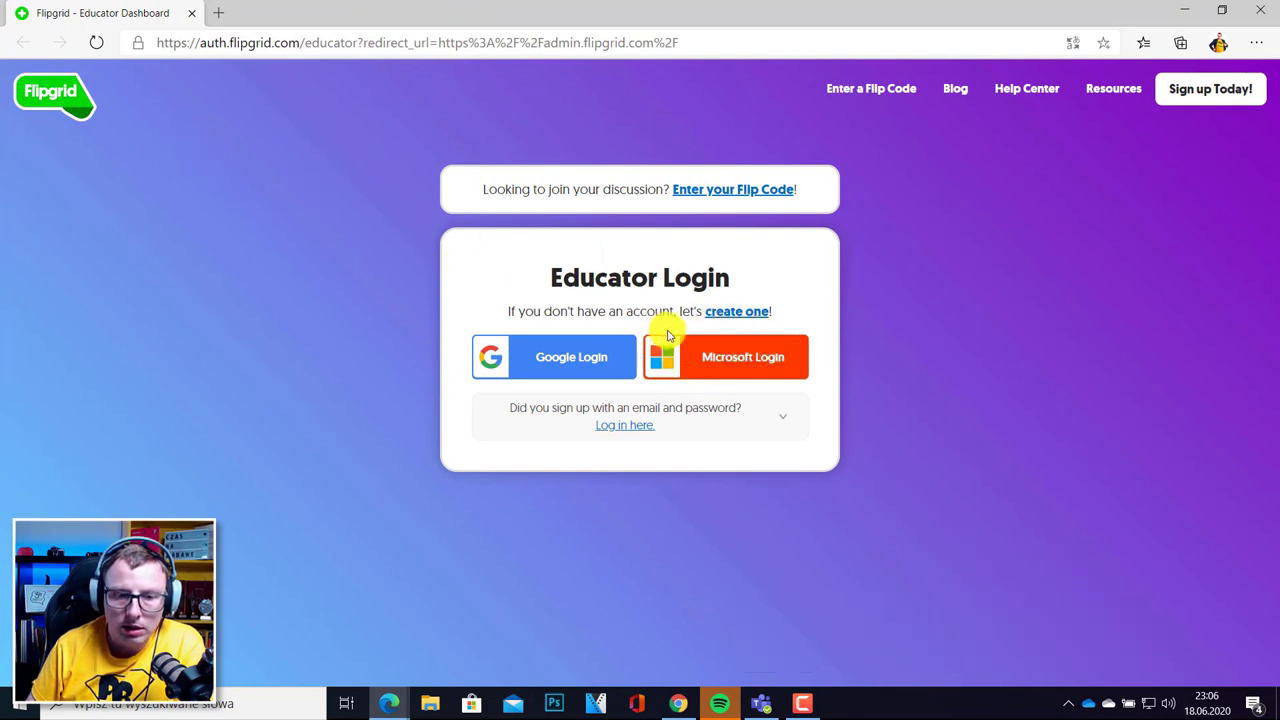
Return to the Flipgrid home page past the cookie notice and start Educator Signup.
left_click(40, 100)
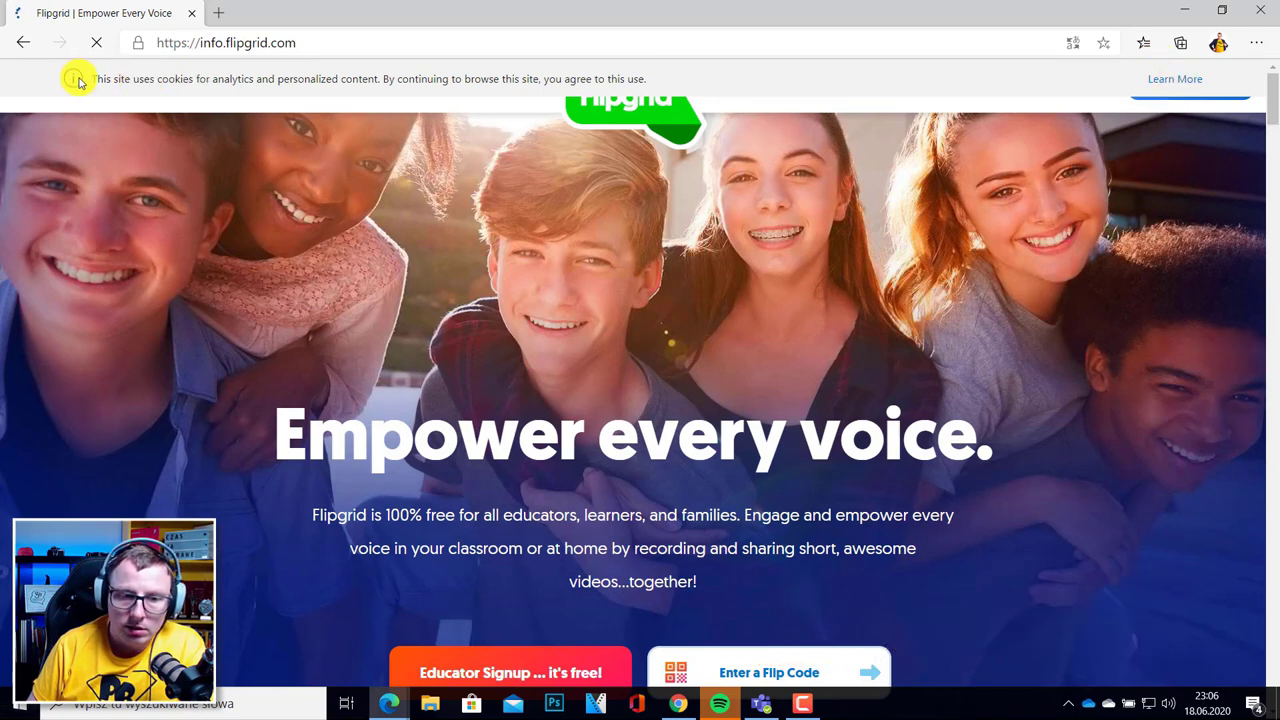
left_click(1190, 83)
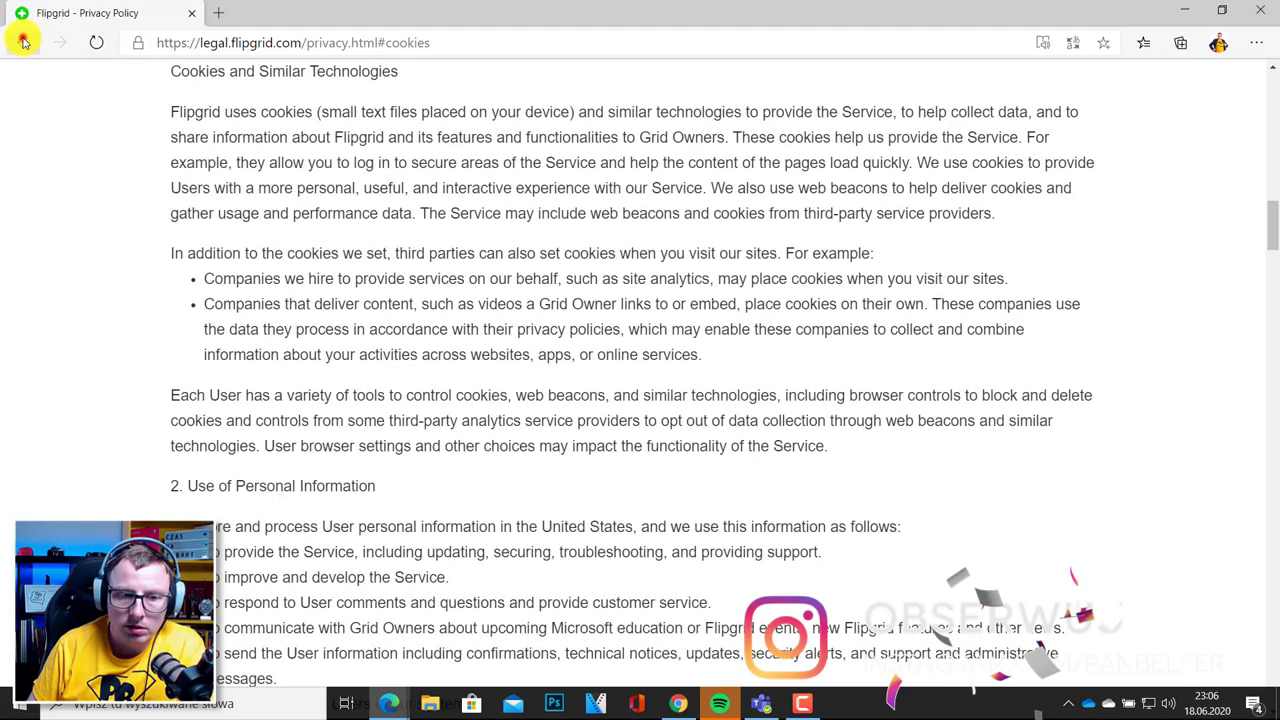
left_click(23, 42)
scroll(677, 306, "down", 3)
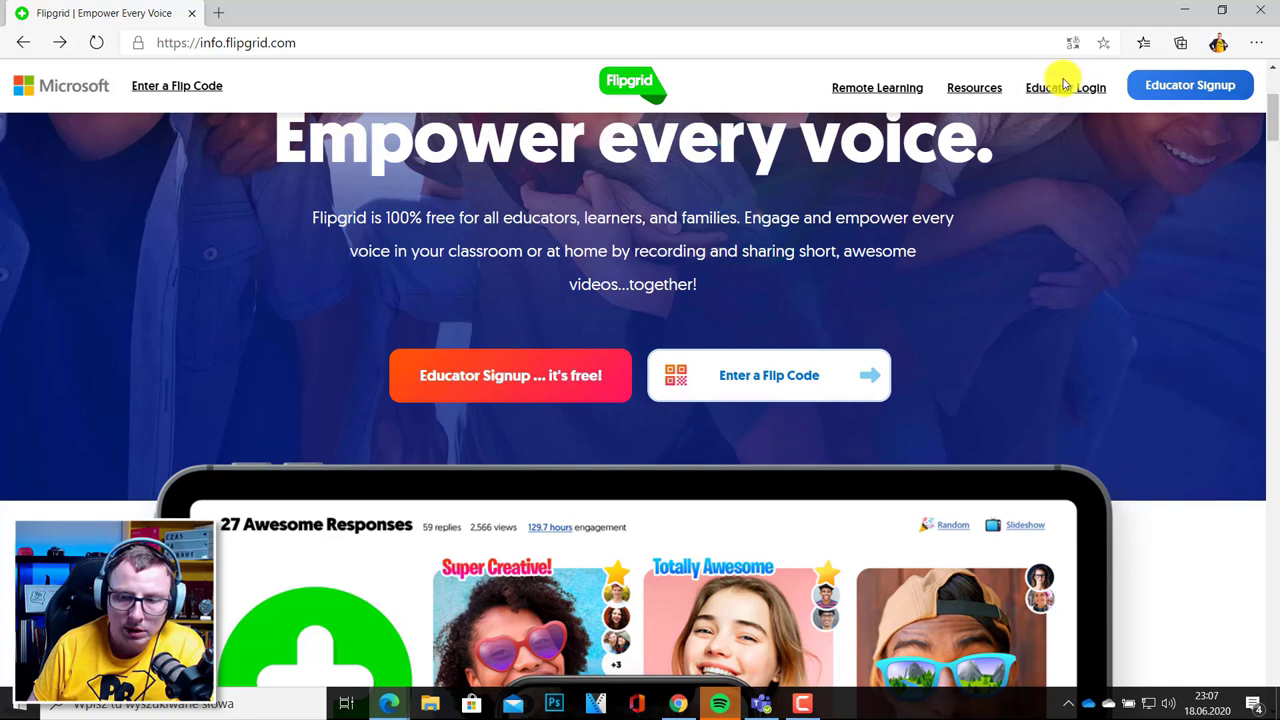
left_click(1171, 88)
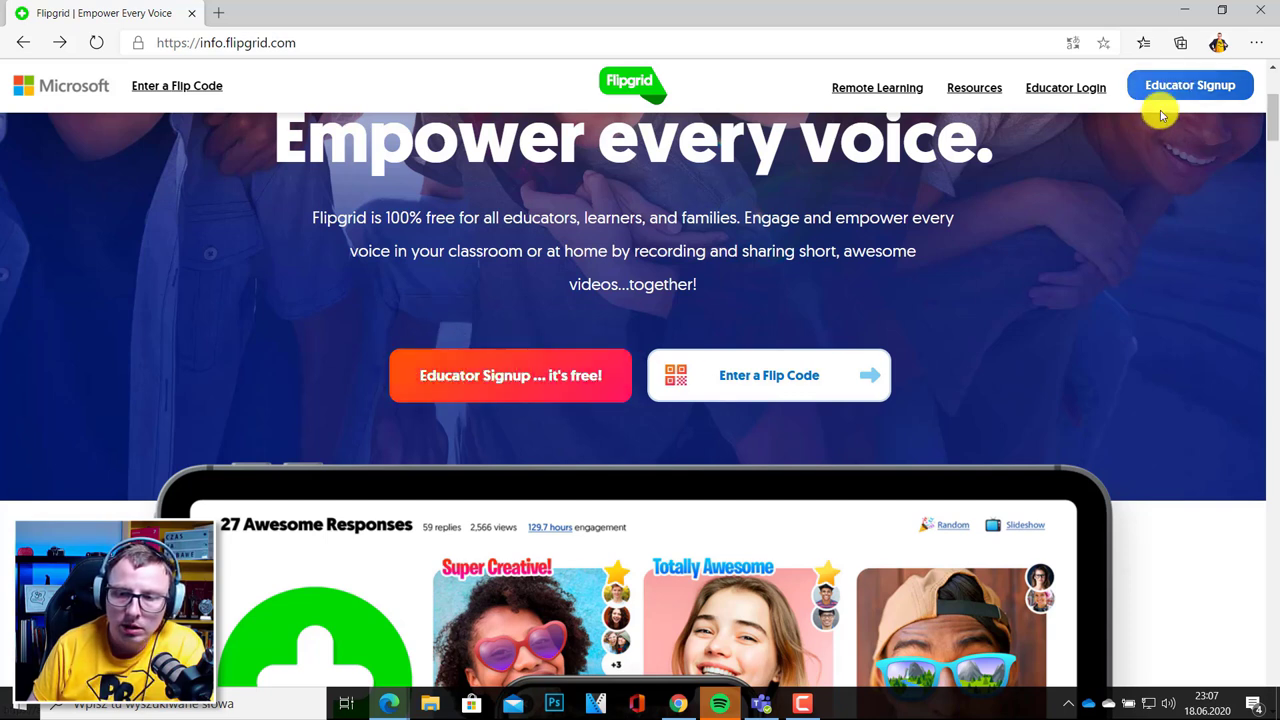
left_click(1190, 88)
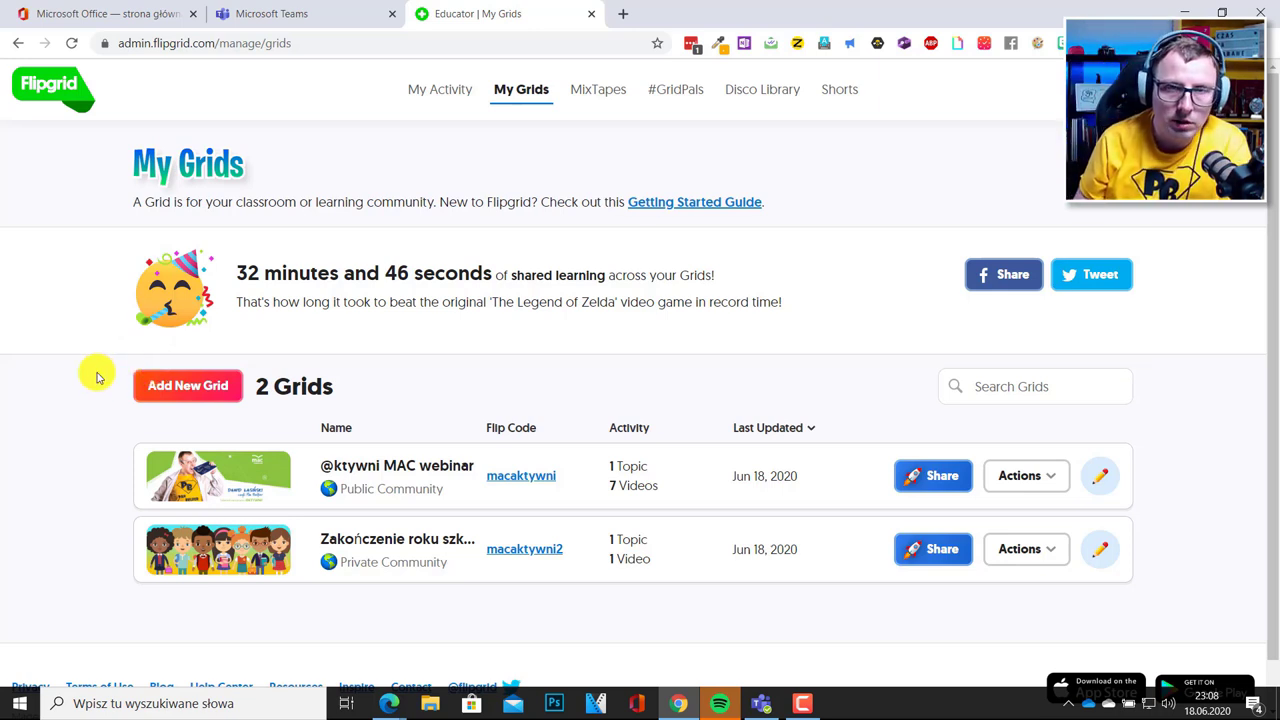
Choose Add New Grid on the My Grids list.
left_click(190, 388)
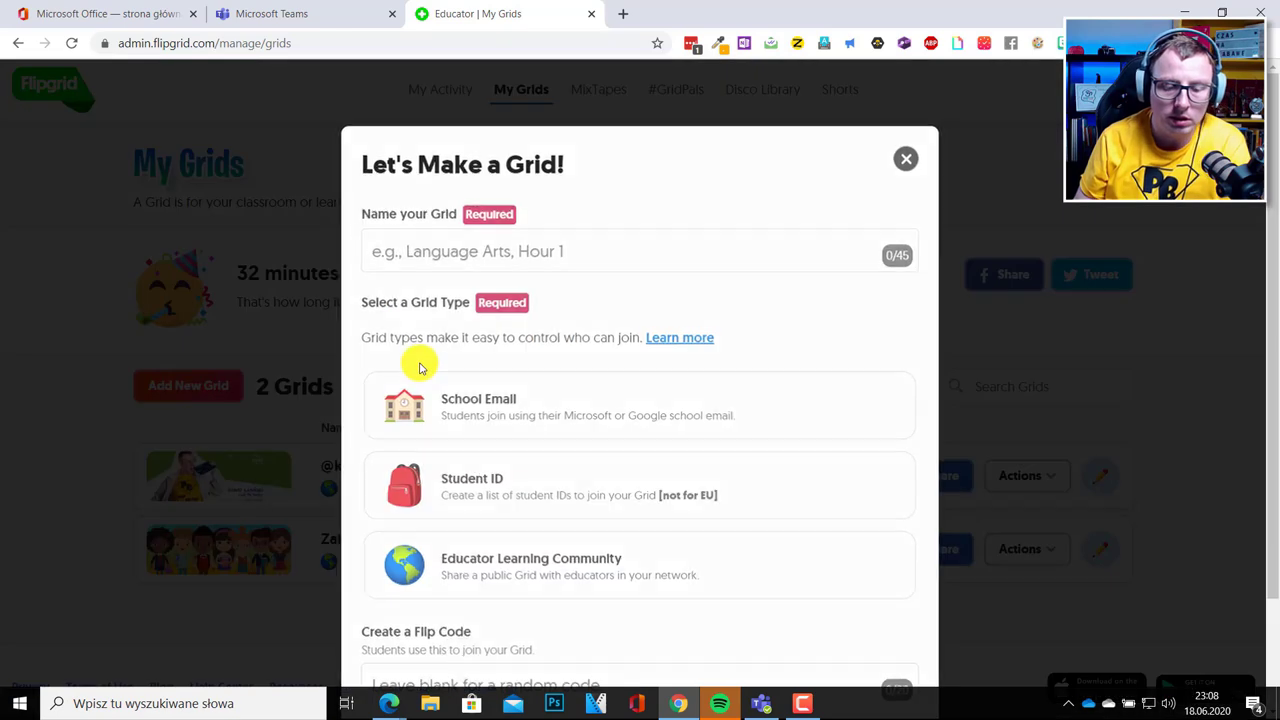
Name the grid '2a Zakończenie Roku Szkolnego' and settle on the School Email grid type.
left_click(418, 255)
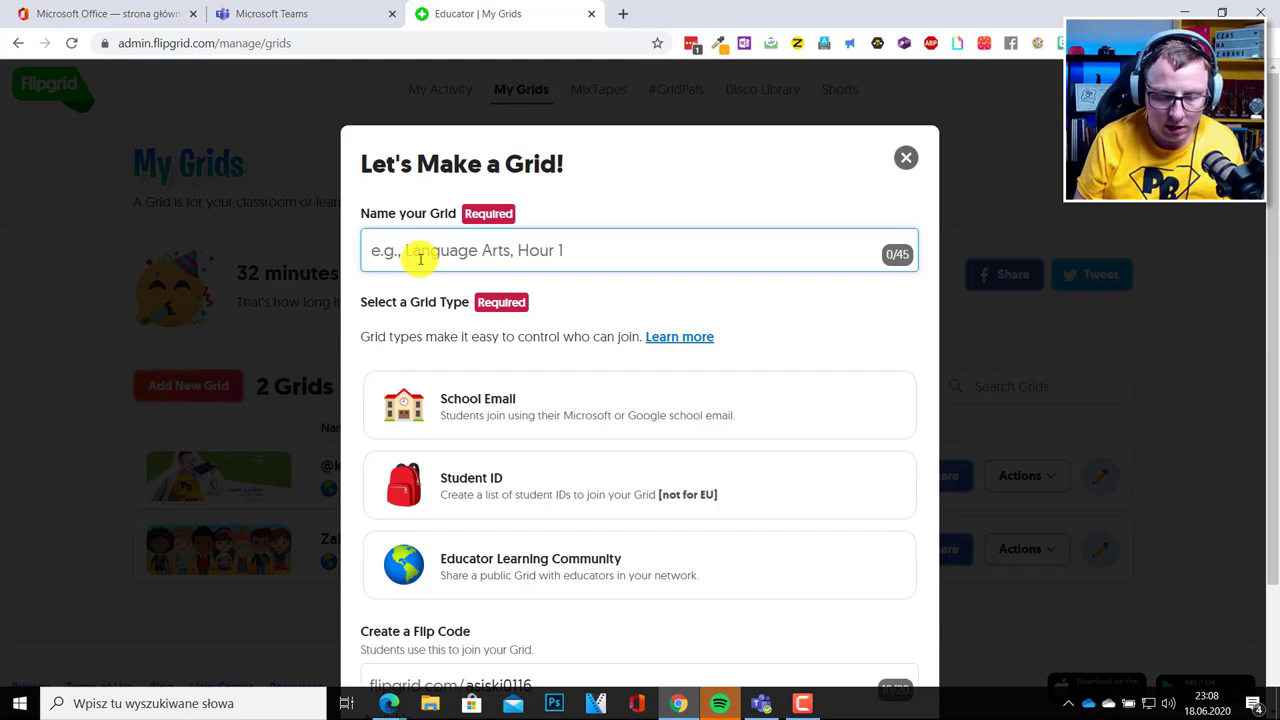
type("2a Zakończenie Roku Szkolnego")
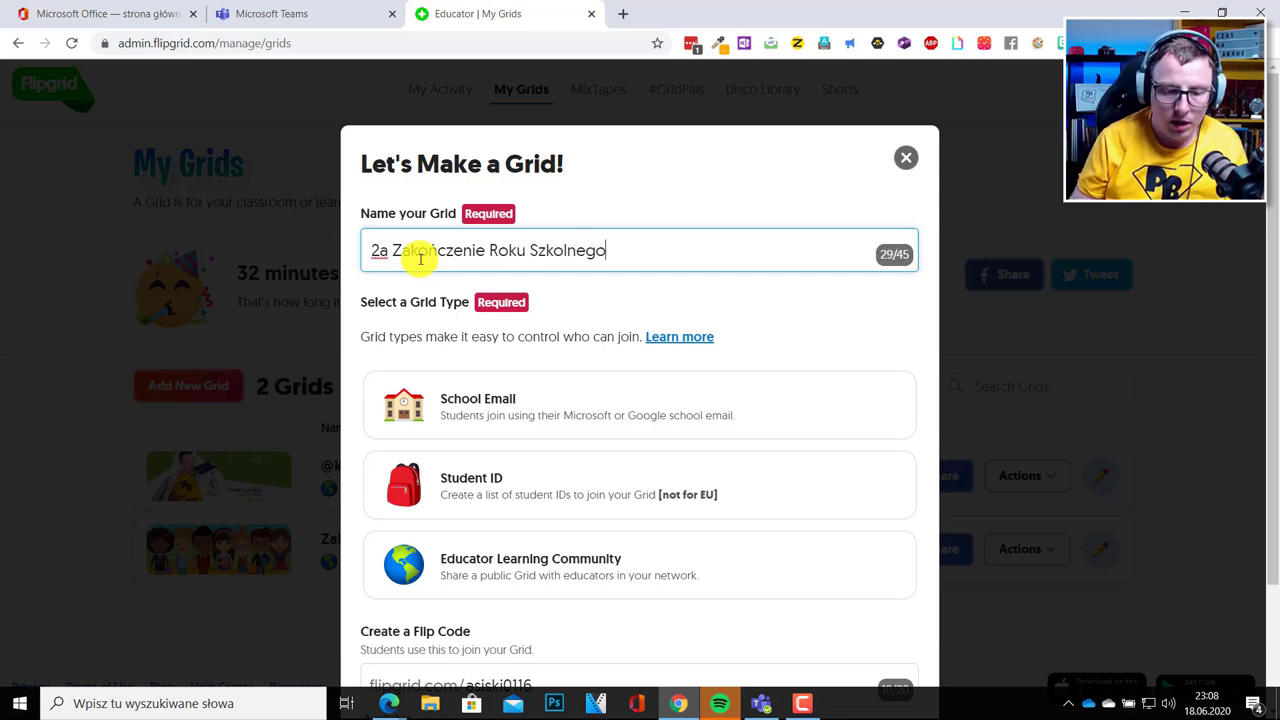
scroll(440, 310, "down", 1)
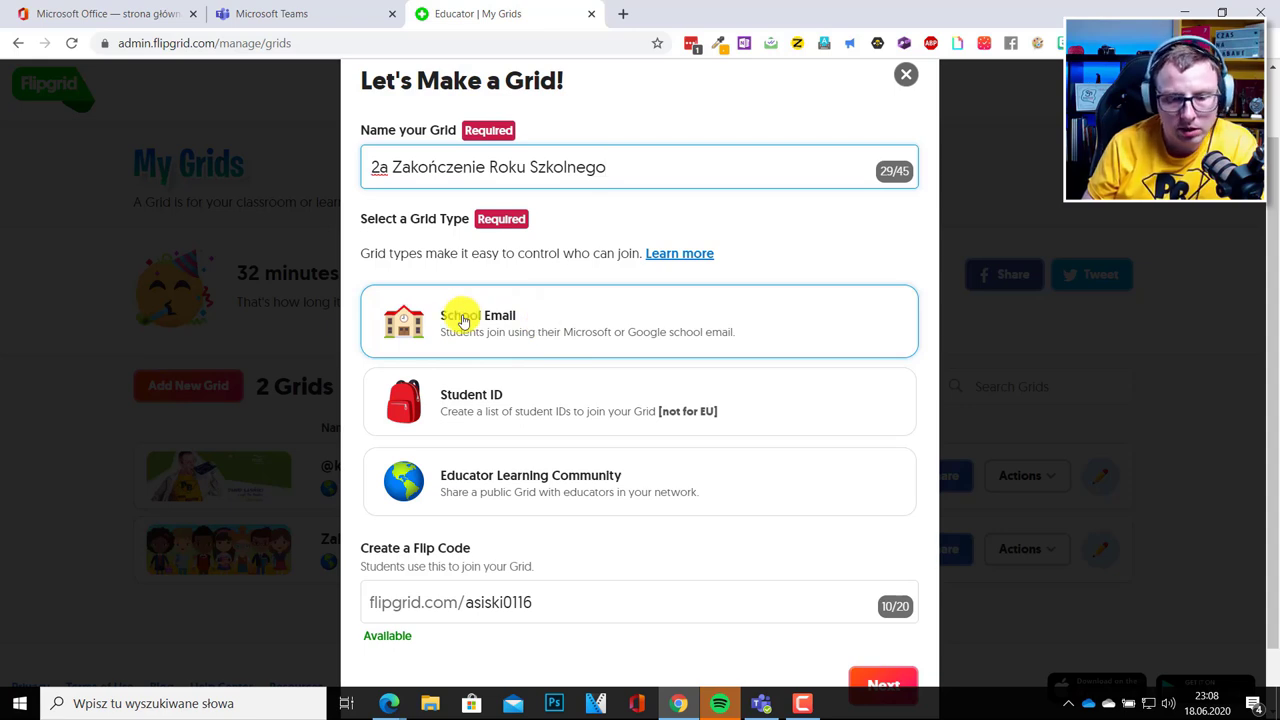
left_click(491, 462)
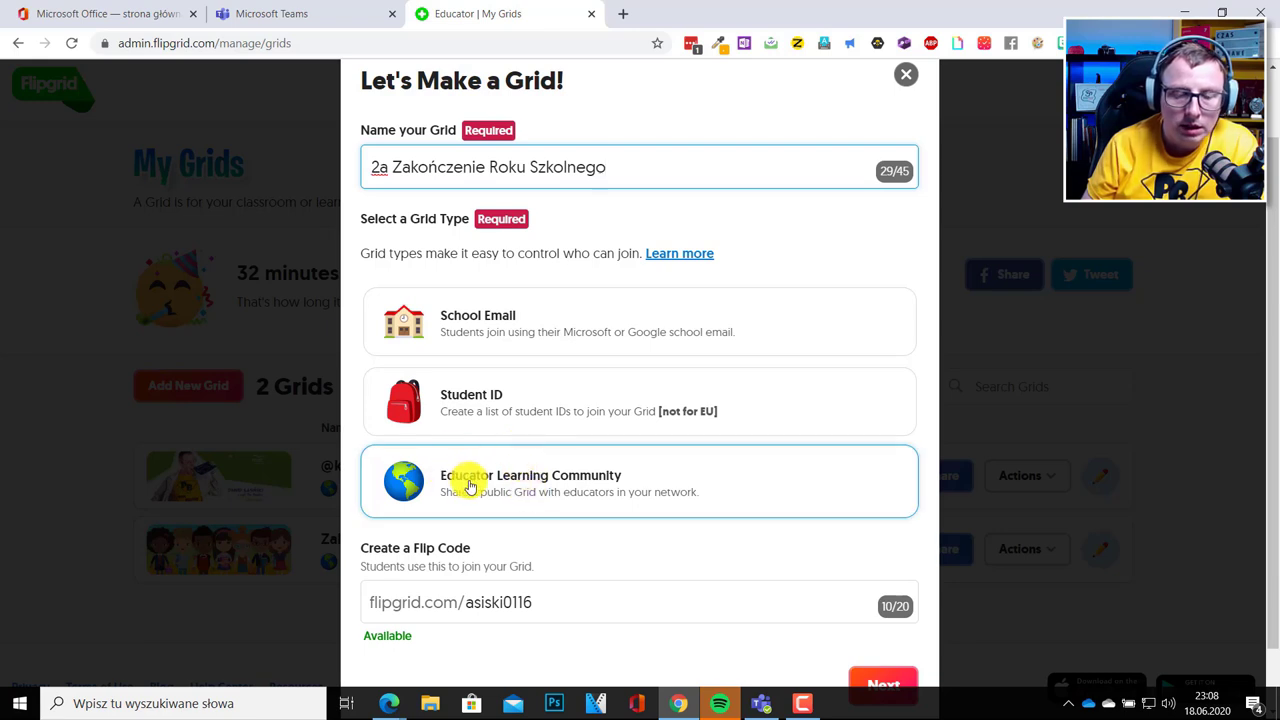
left_click(498, 312)
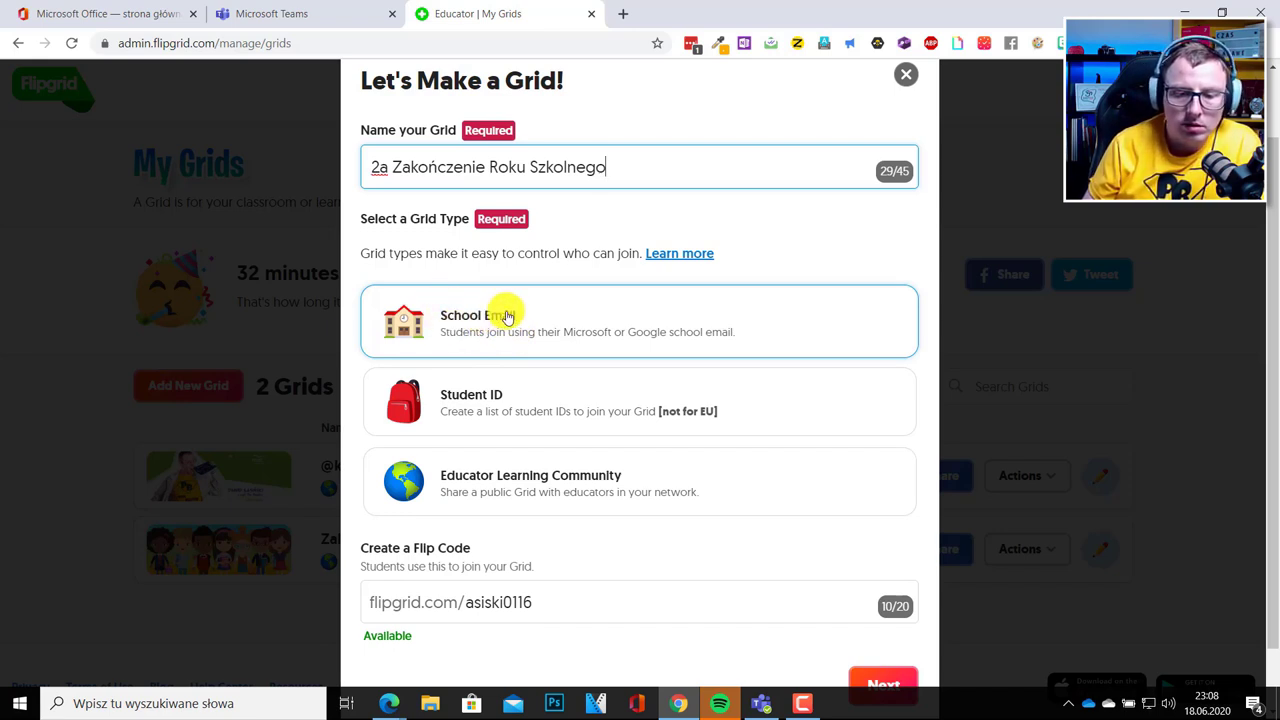
left_click(530, 605)
scroll(457, 503, "down", 1)
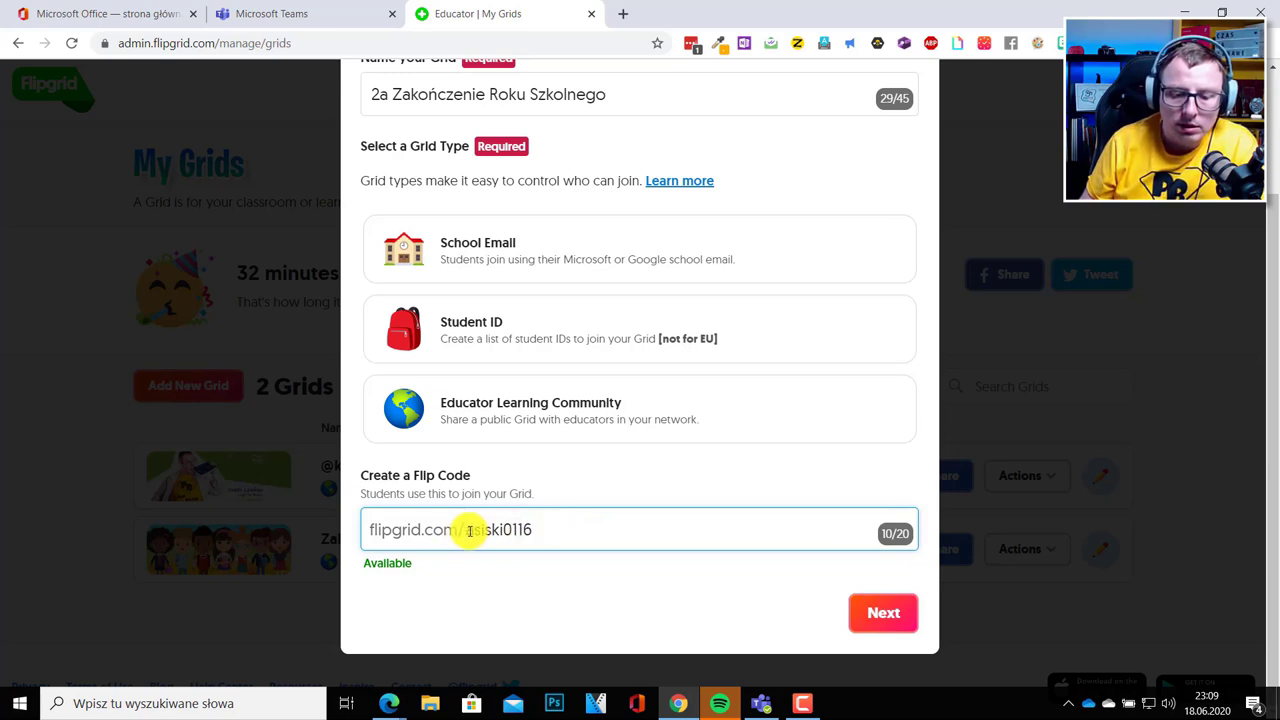
left_click_drag(541, 530, 467, 530)
key("BackSpace")
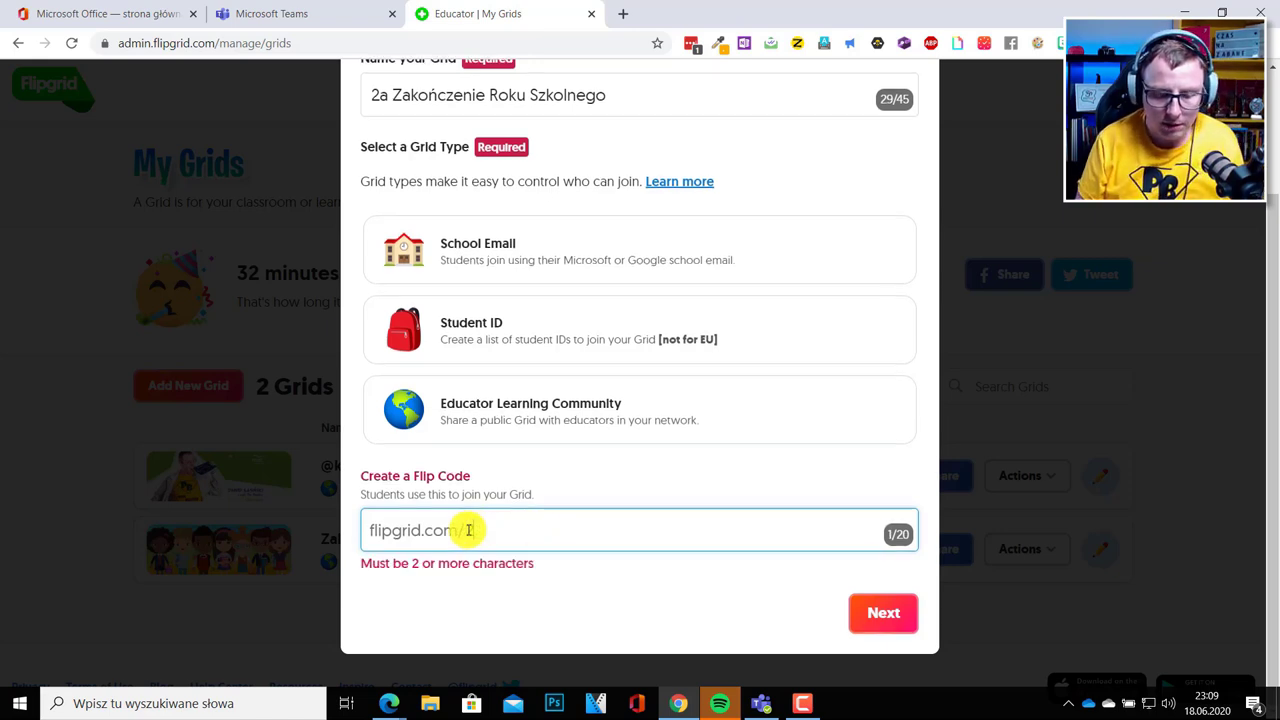
type("zkonc")
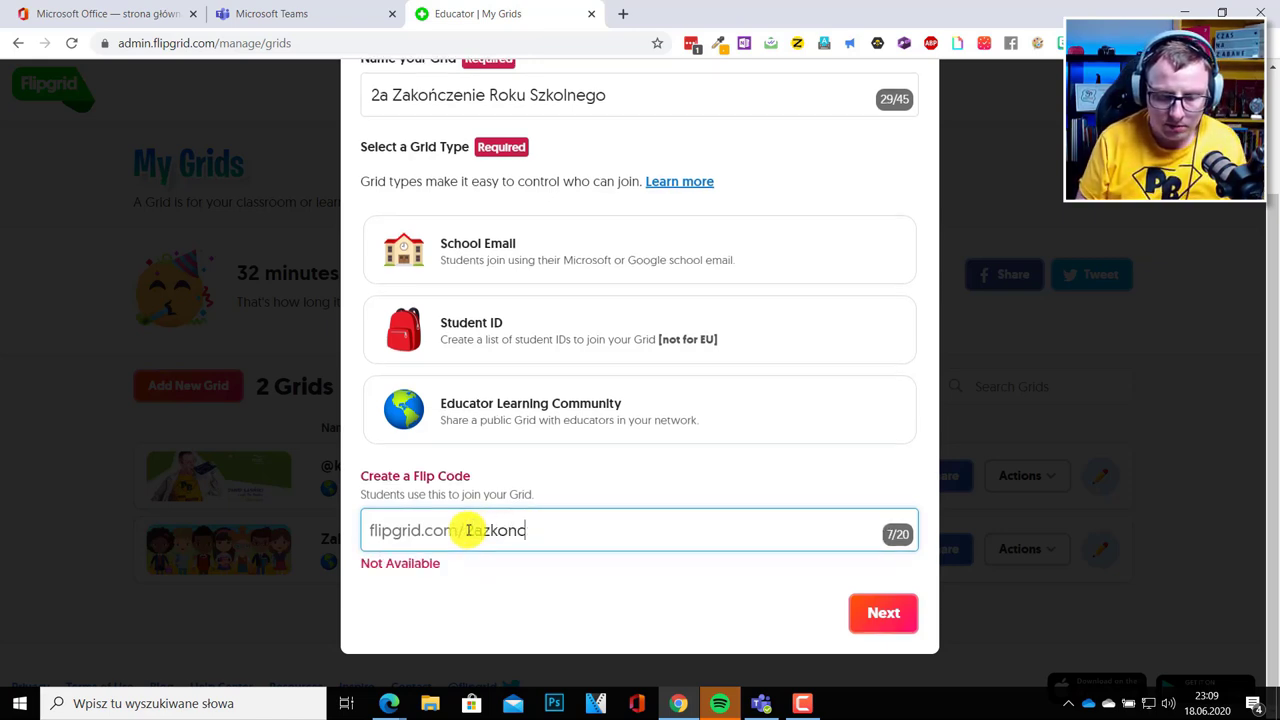
key("BackSpace")
key("BackSpace")
key("BackSpace")
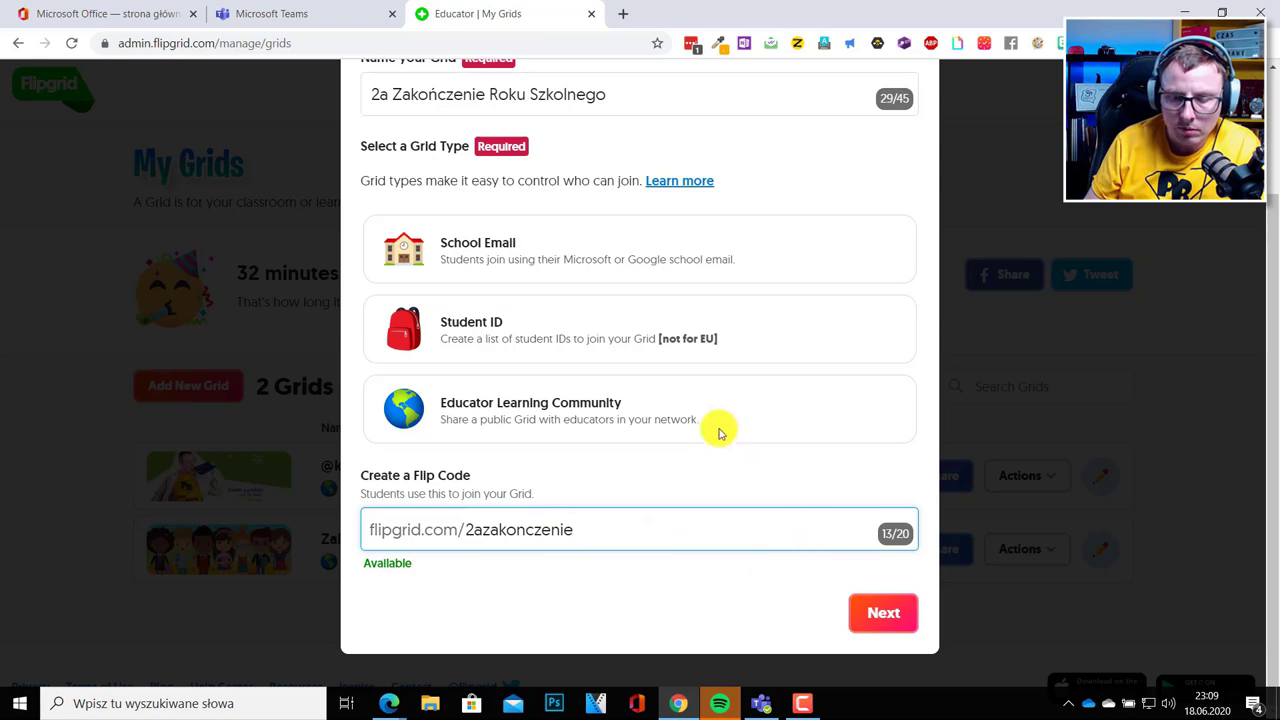
scroll(548, 336, "up", 2)
left_click(509, 392)
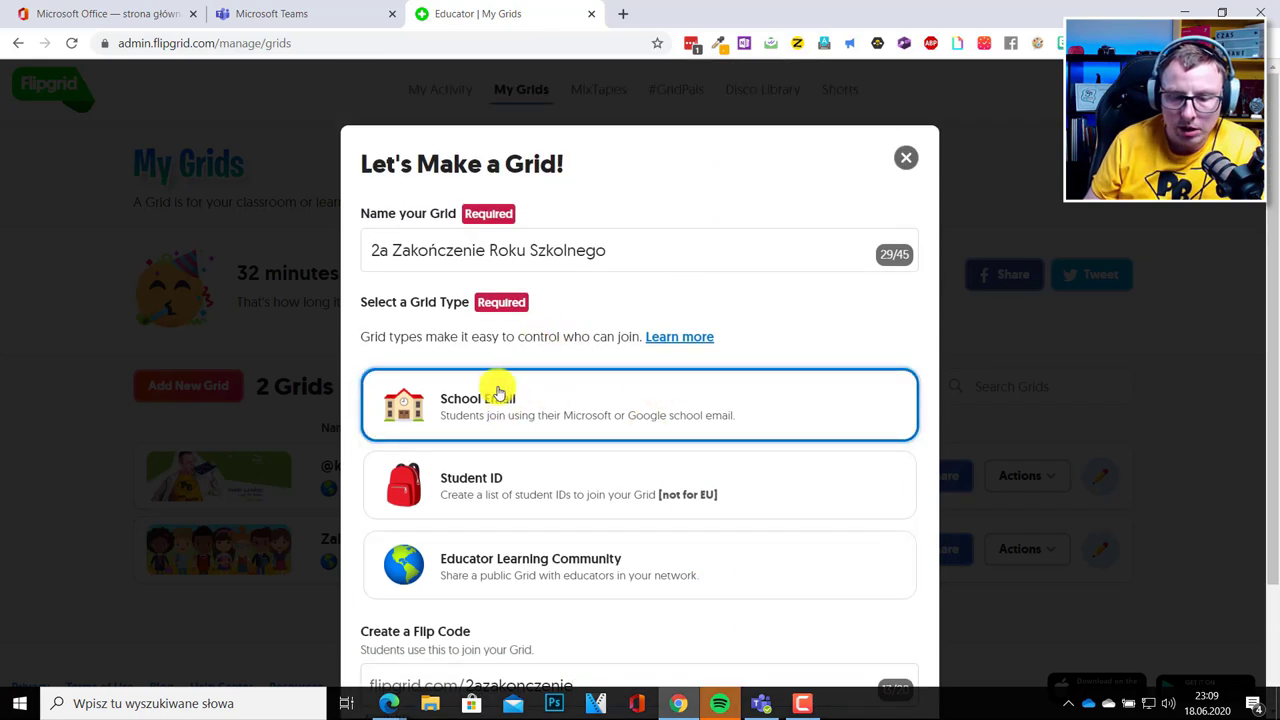
scroll(531, 389, "down", 1)
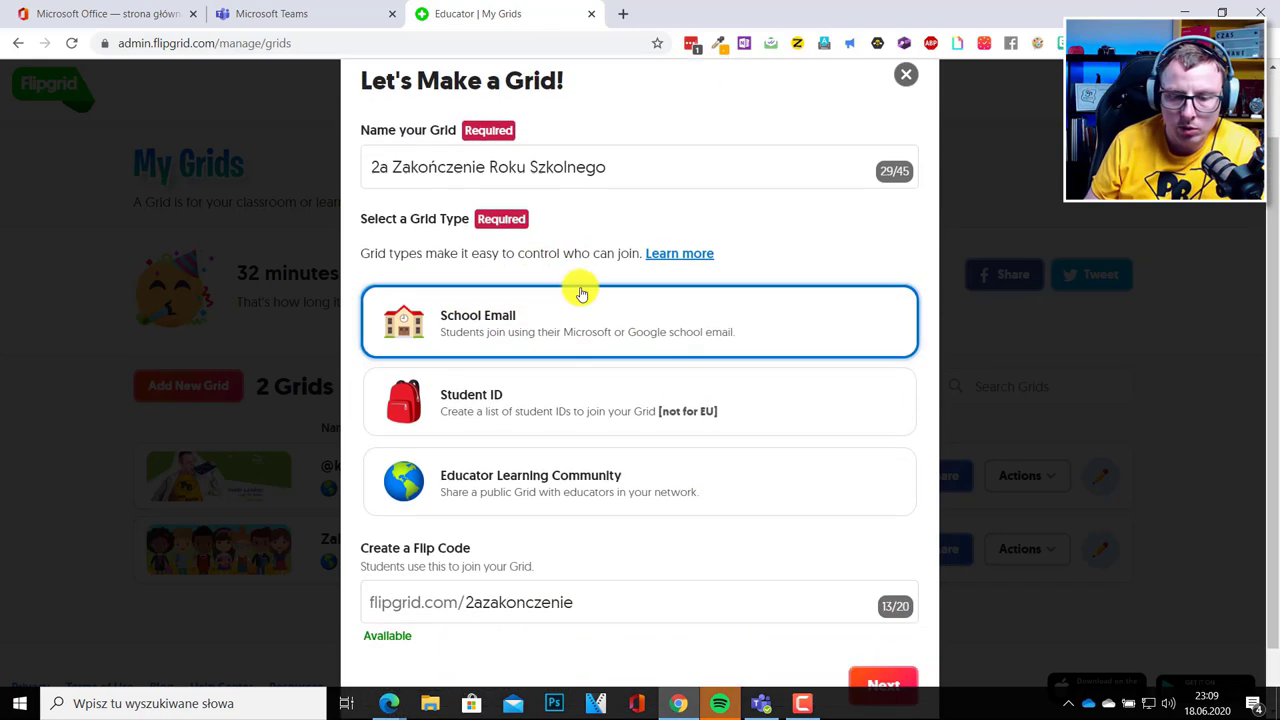
scroll(581, 293, "down", 1)
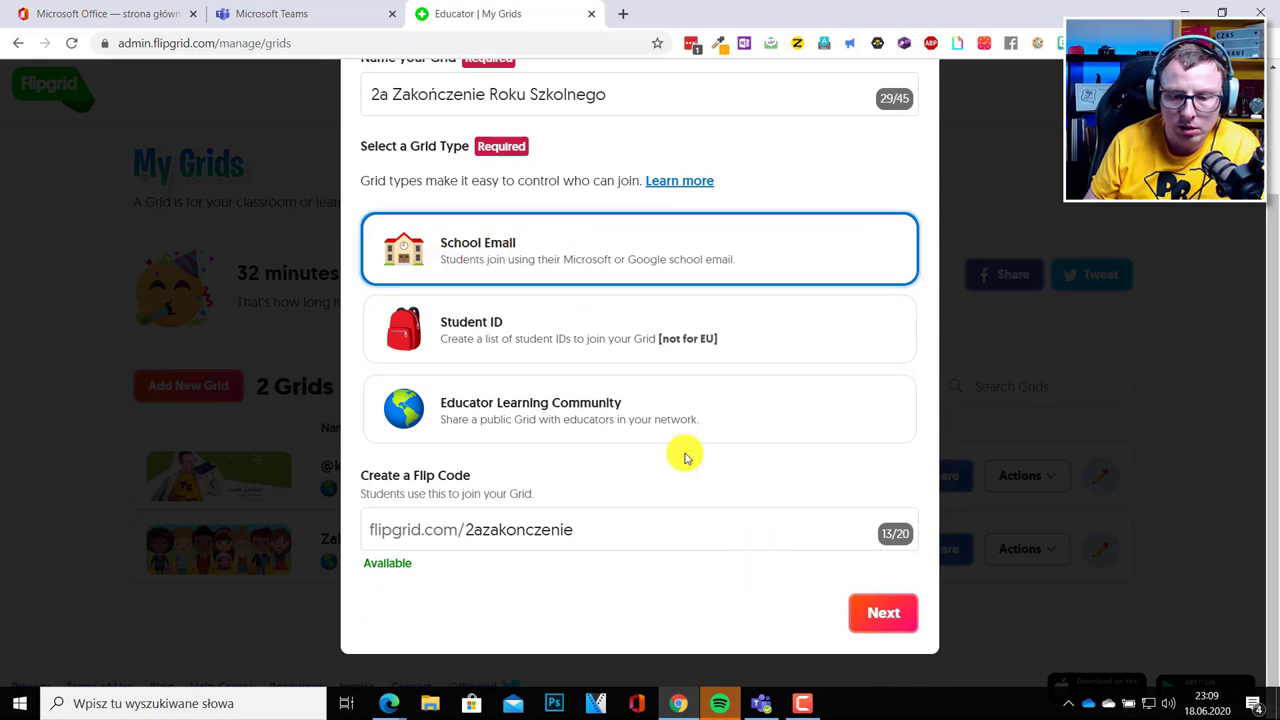
left_click(880, 614)
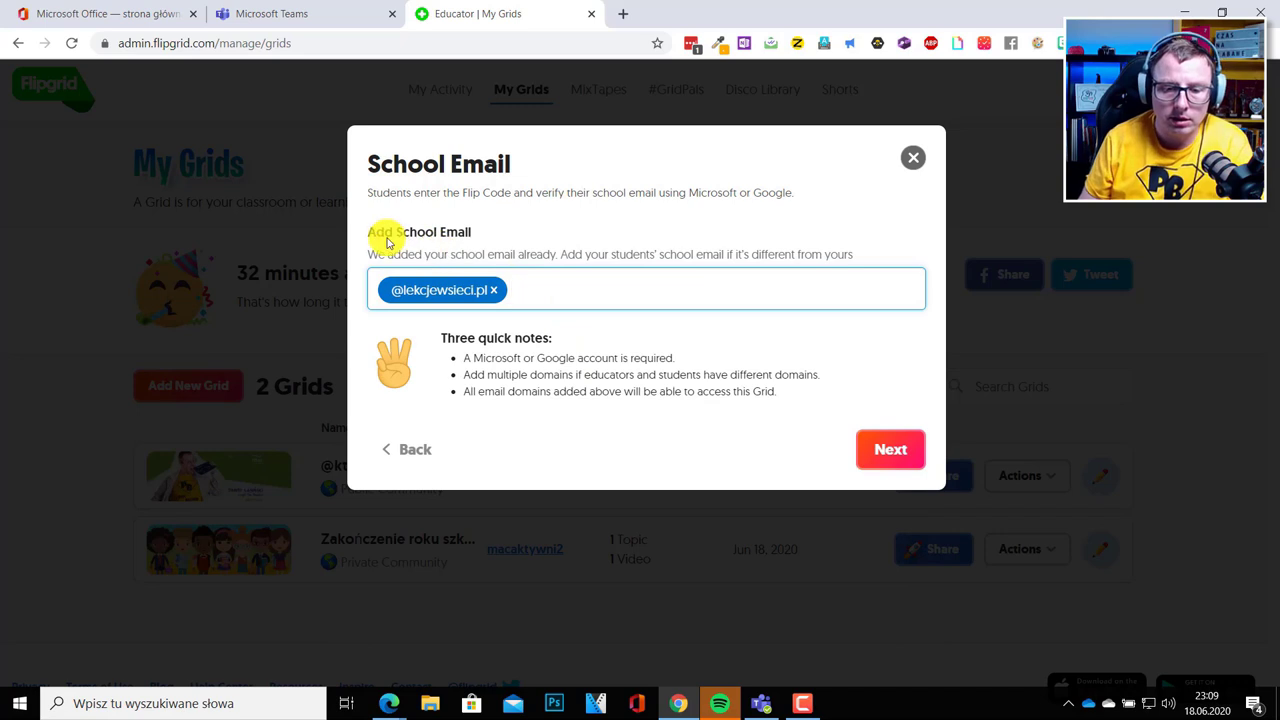
left_click(406, 282)
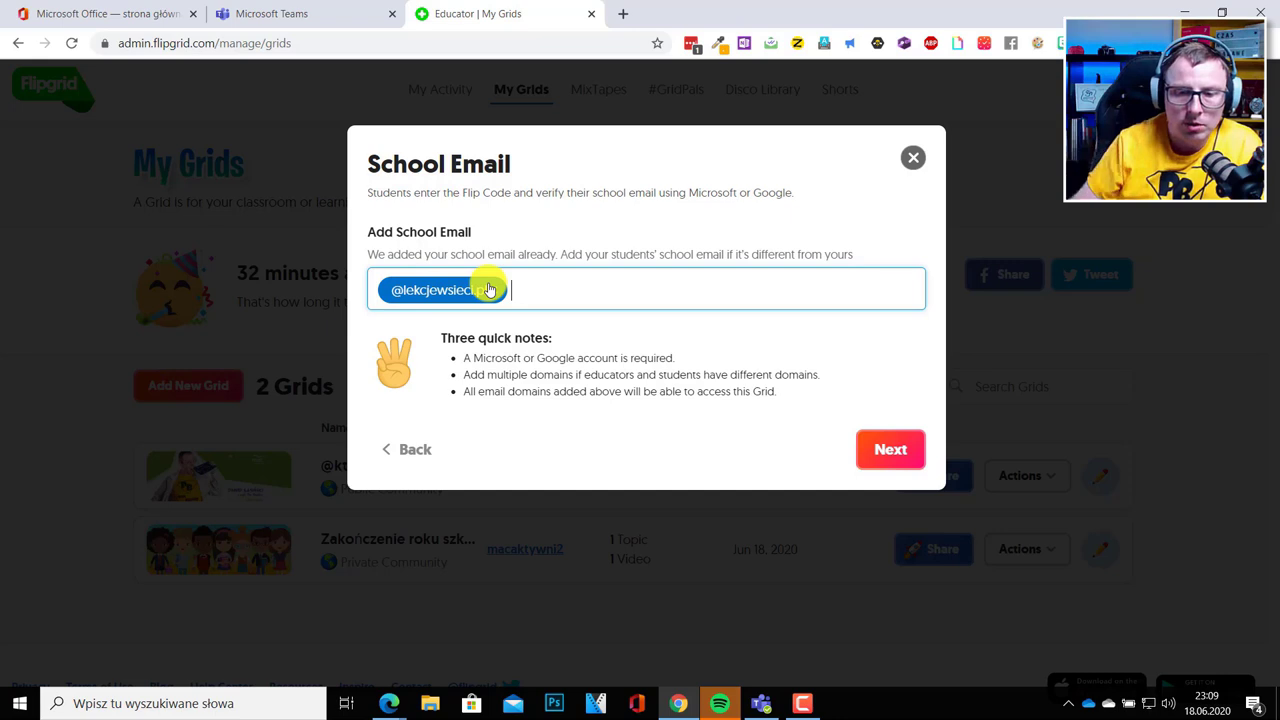
left_click_drag(378, 288, 494, 293)
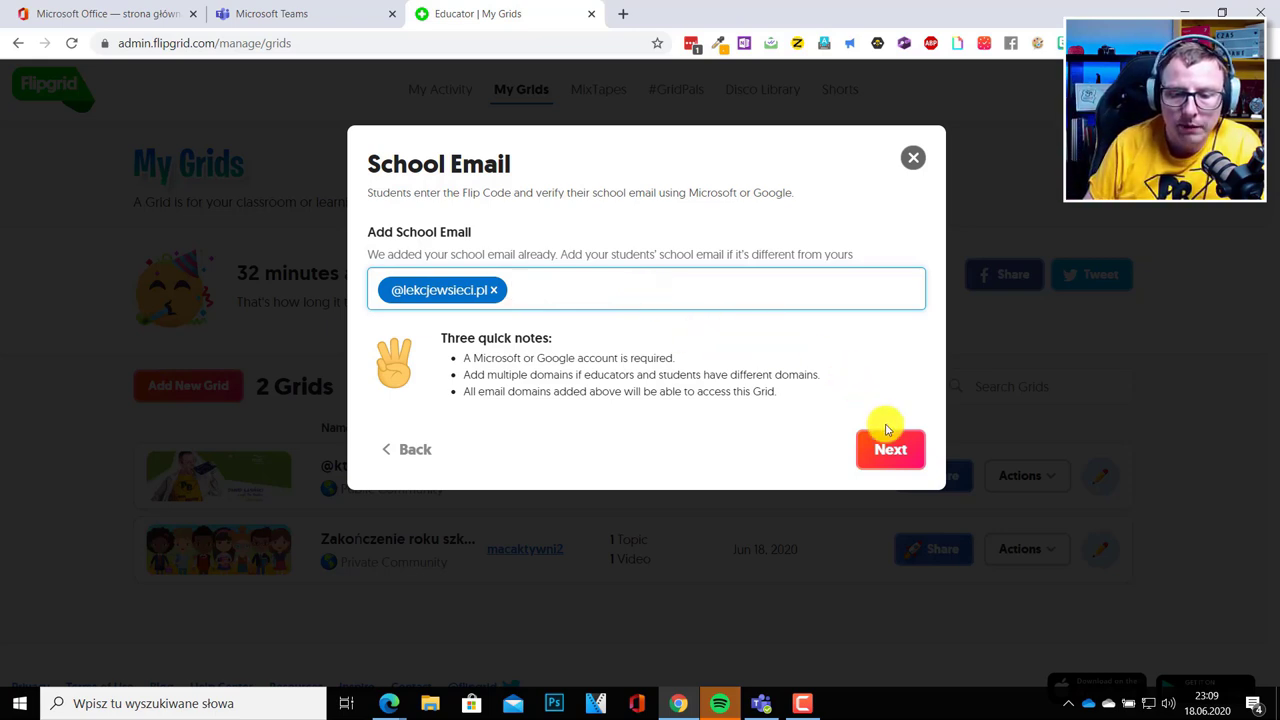
left_click(898, 470)
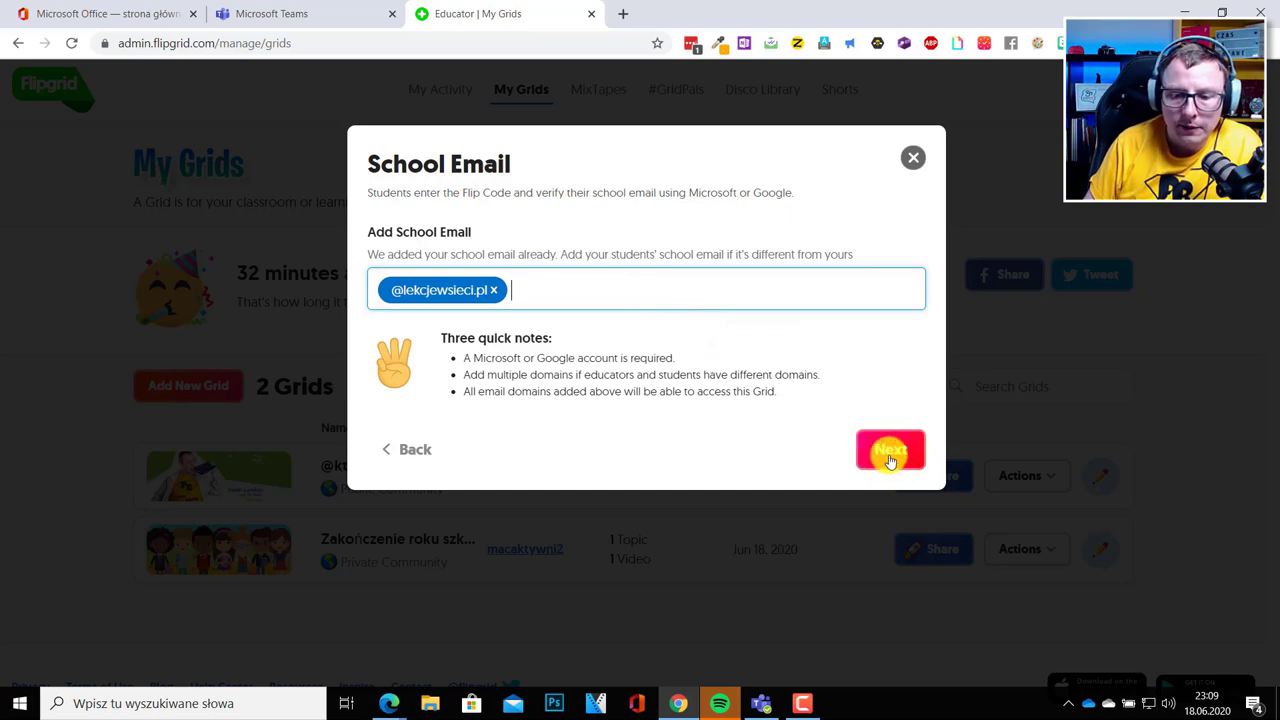
left_click(890, 459)
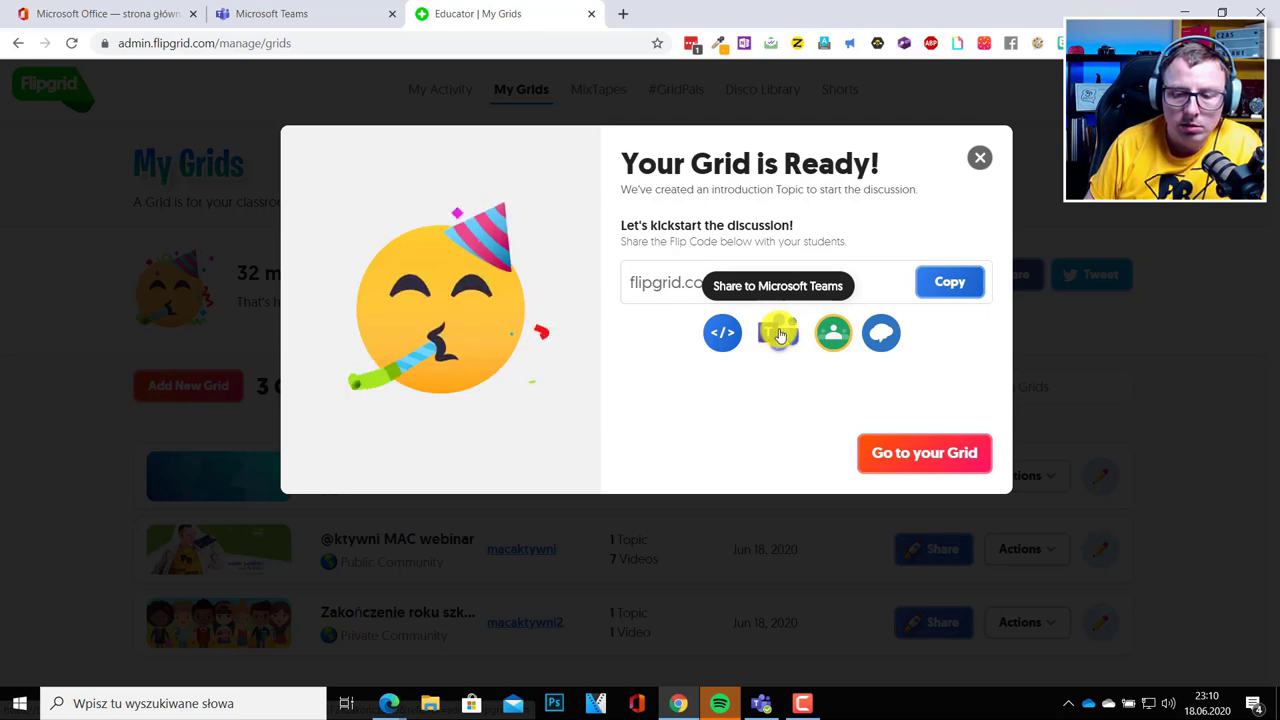
left_click(780, 334)
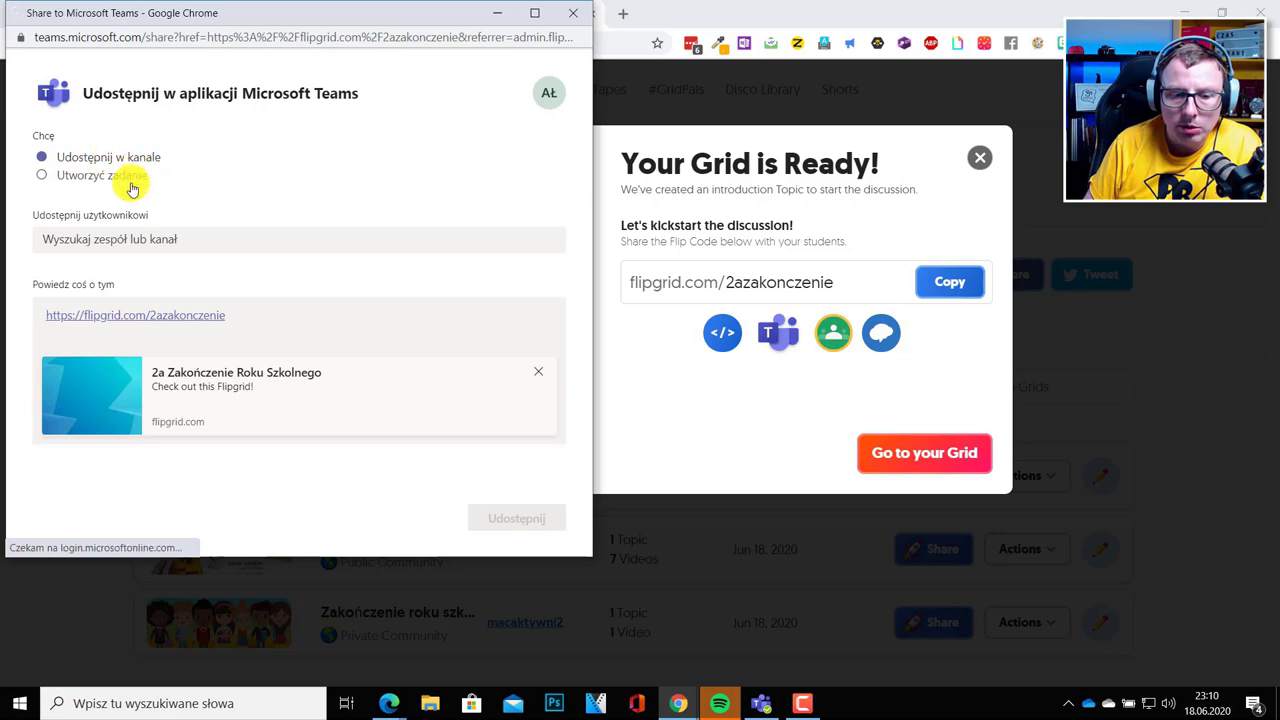
Search 'klasa', pick Klasa 2 > General, post the grid link, and close the window.
left_click(93, 243)
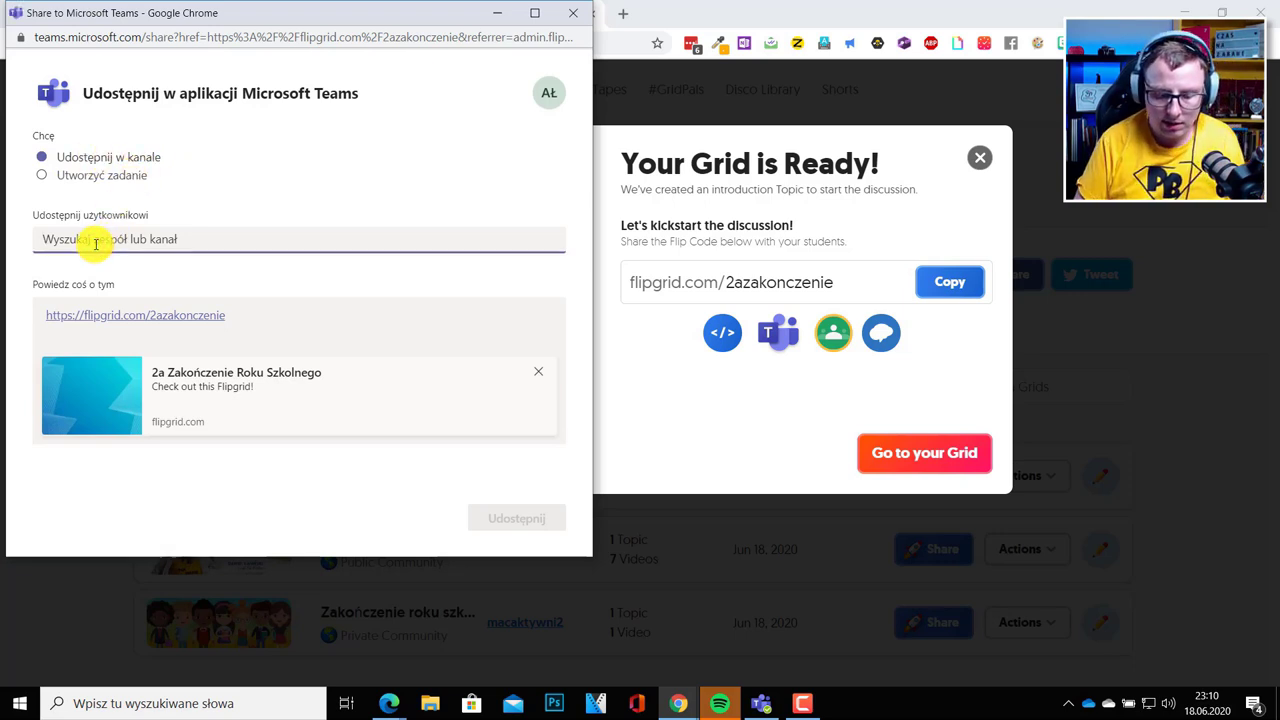
type("klasa")
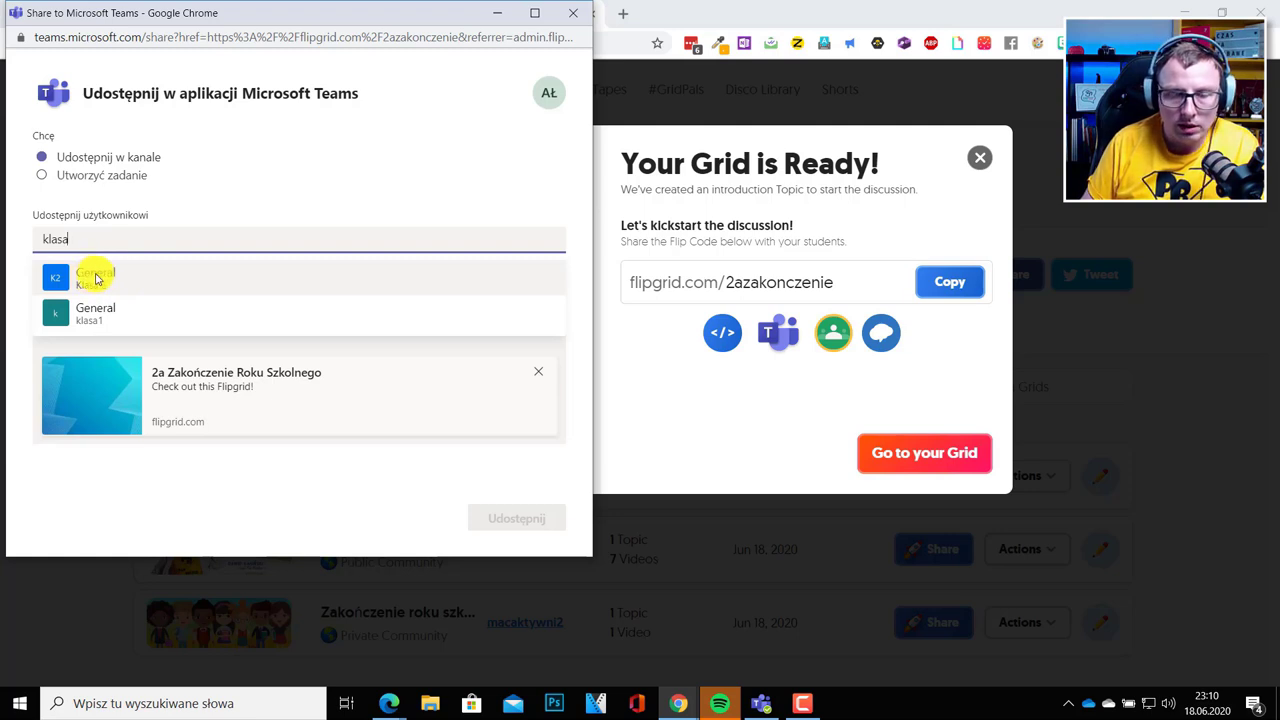
left_click(85, 288)
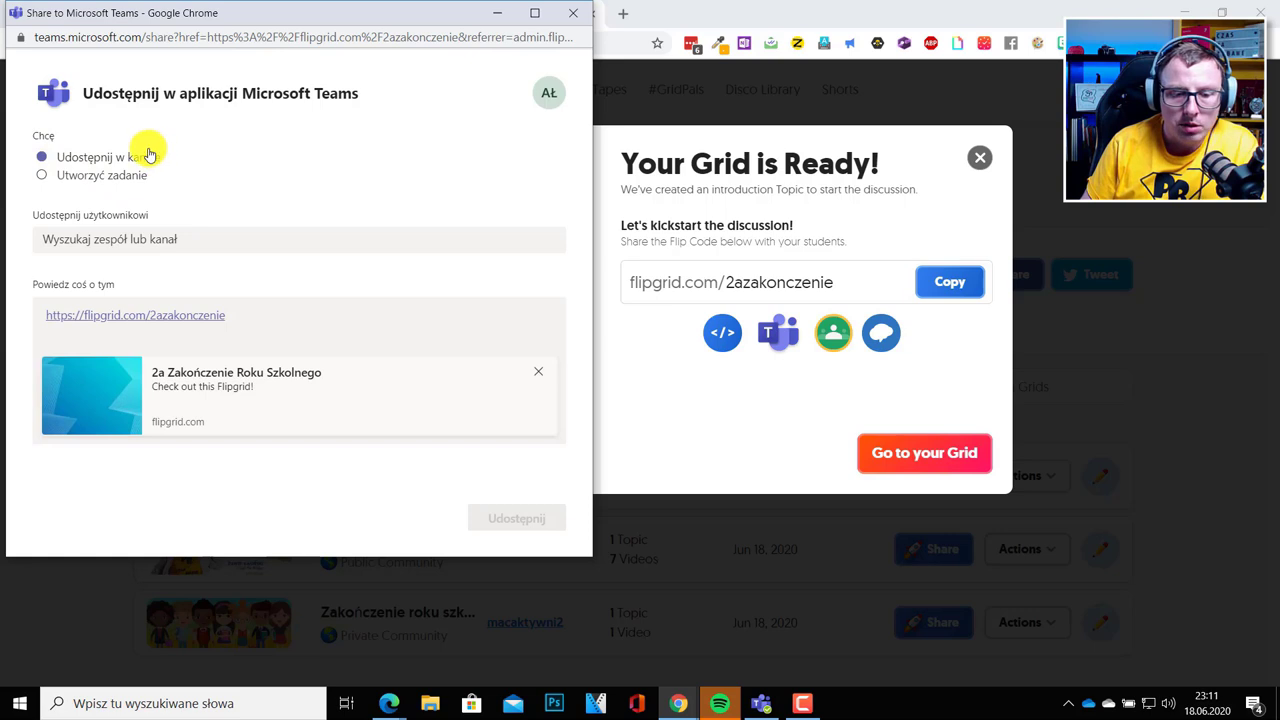
left_click(100, 236)
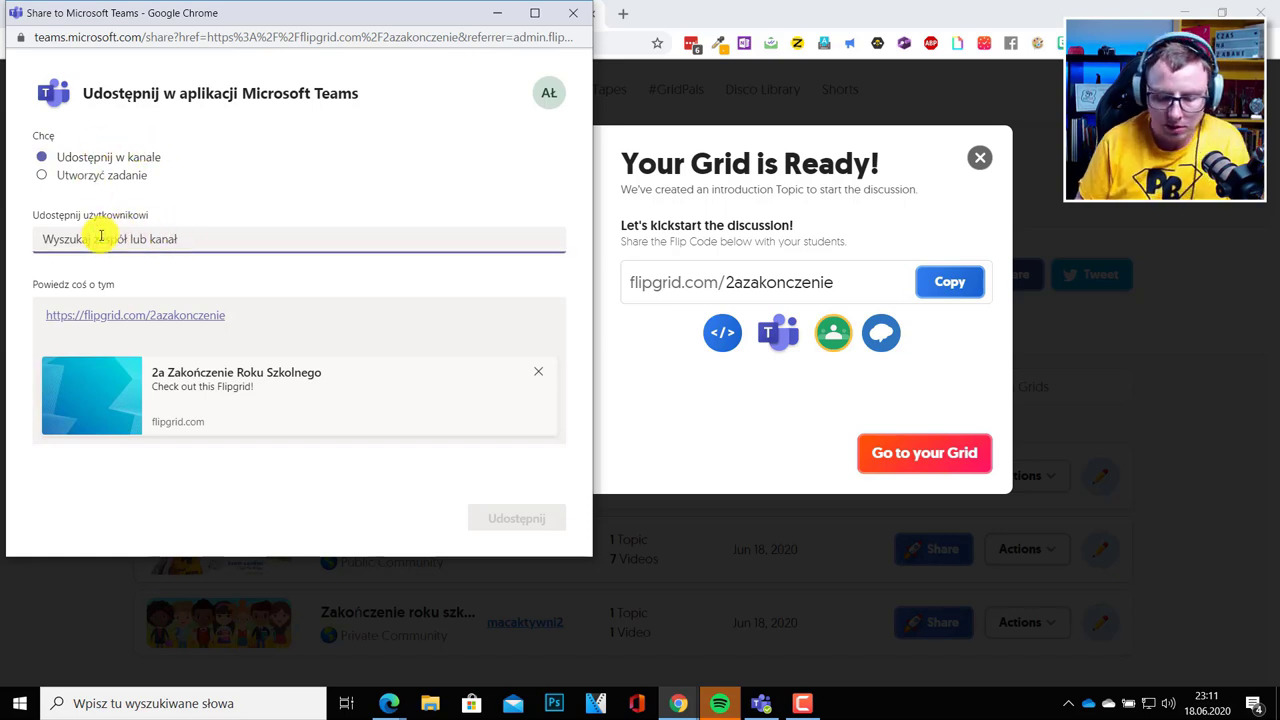
type("ka")
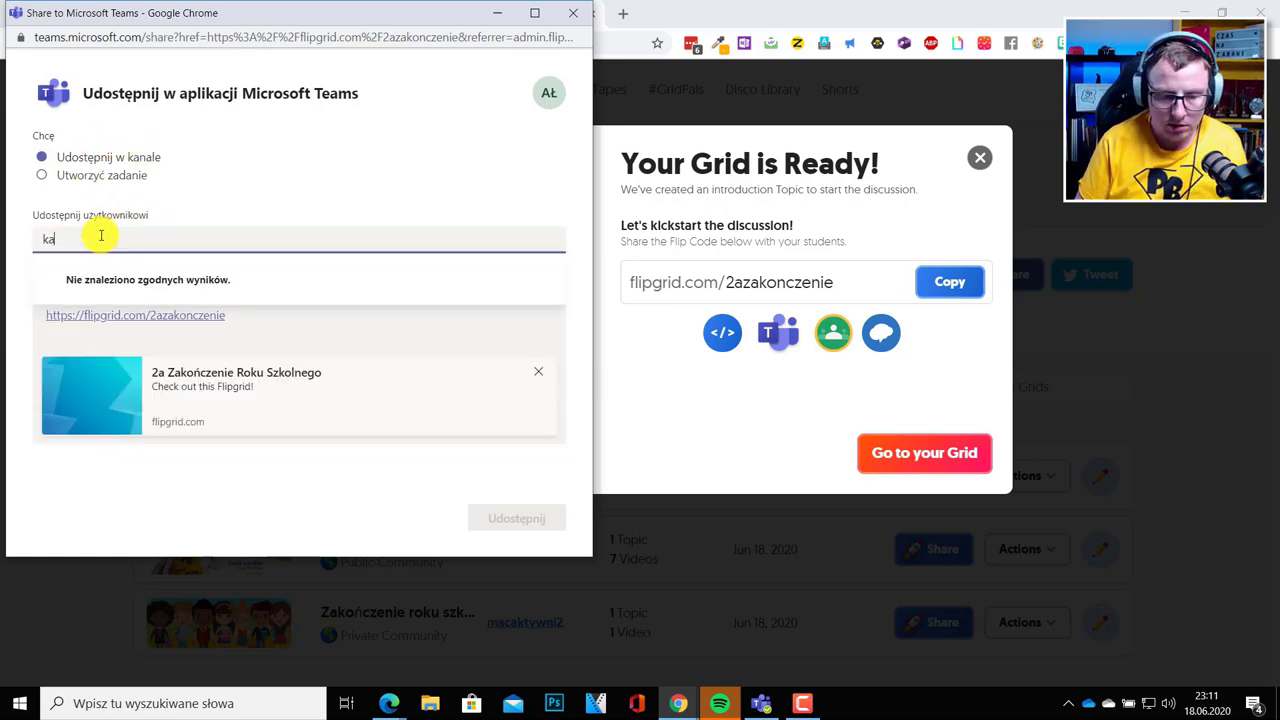
type("lla")
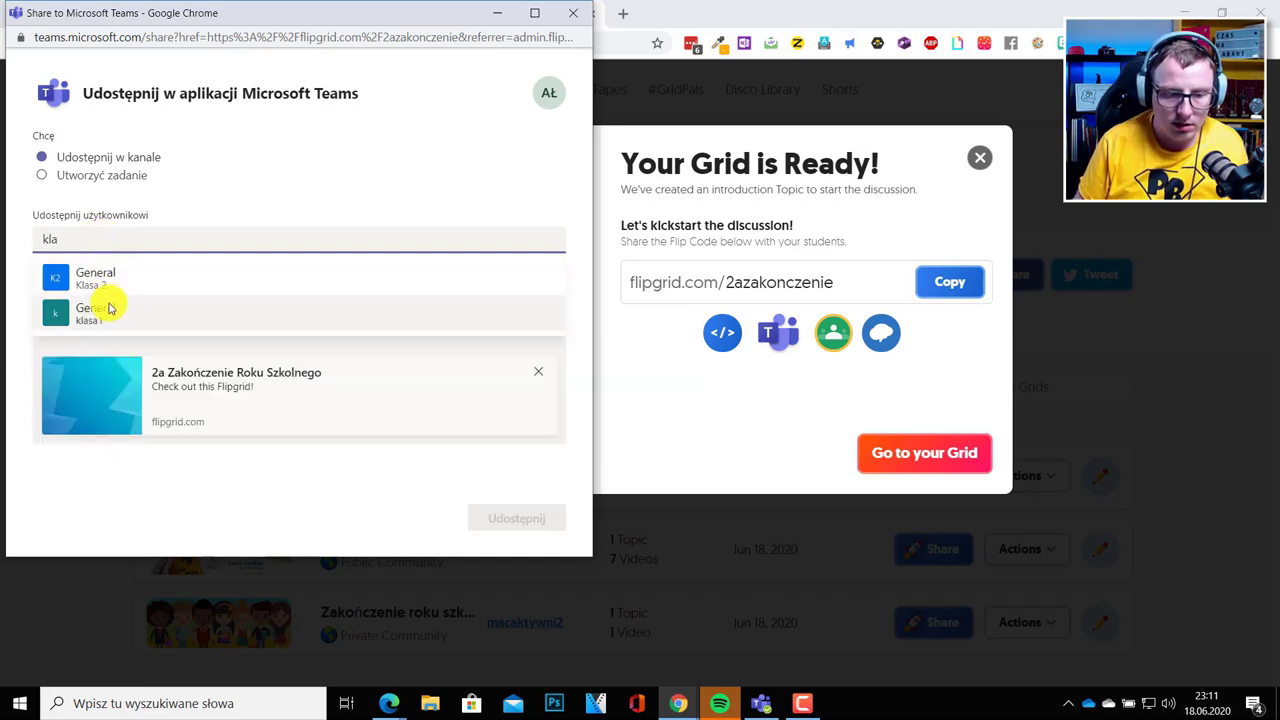
left_click(110, 280)
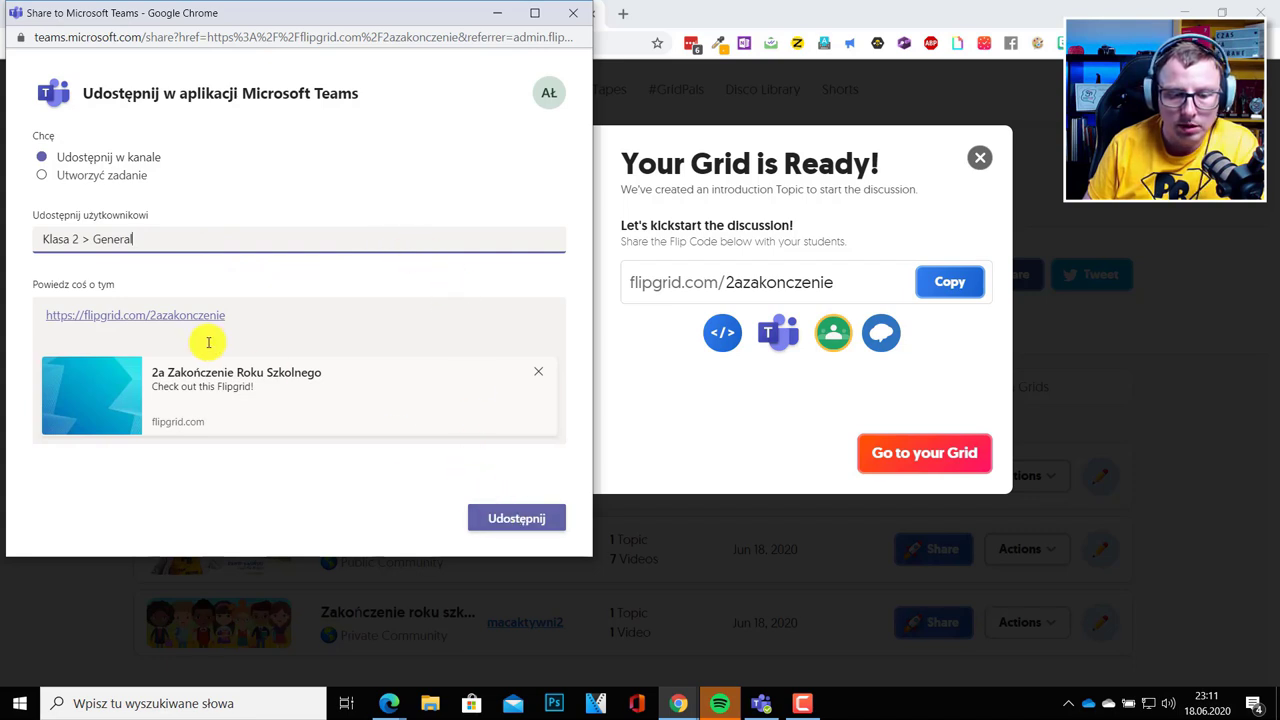
left_click(517, 516)
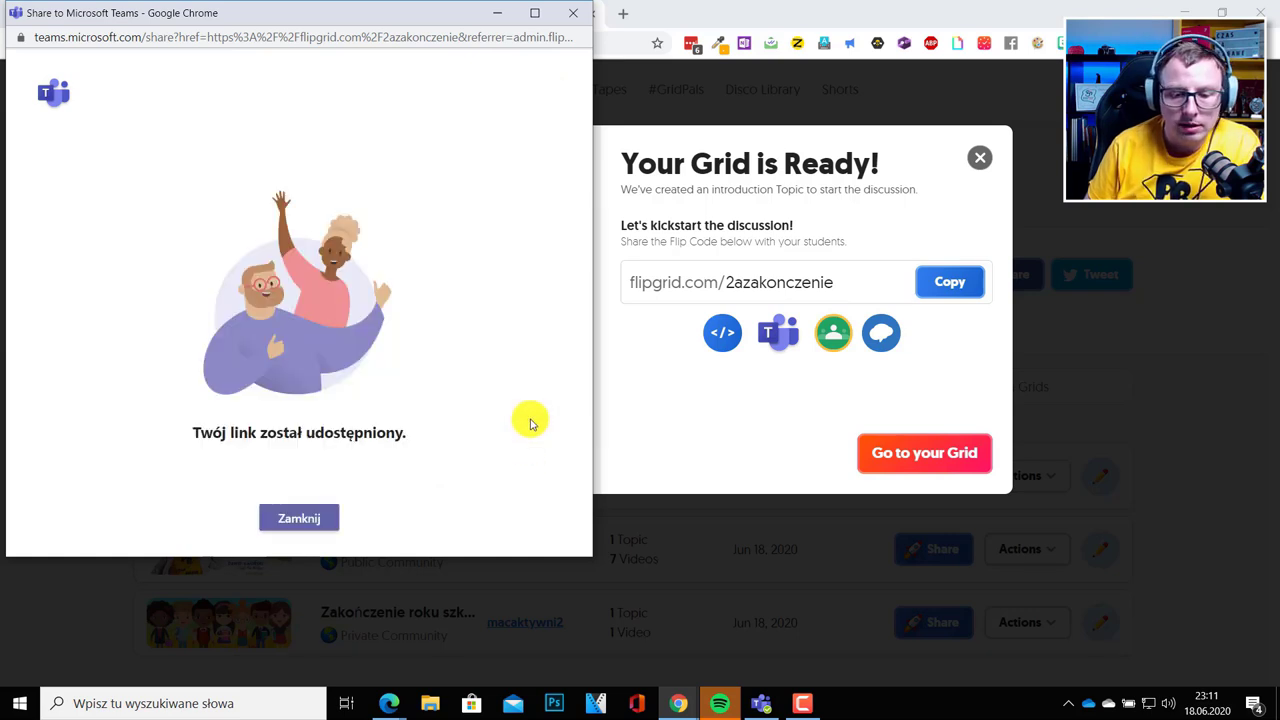
left_click(307, 521)
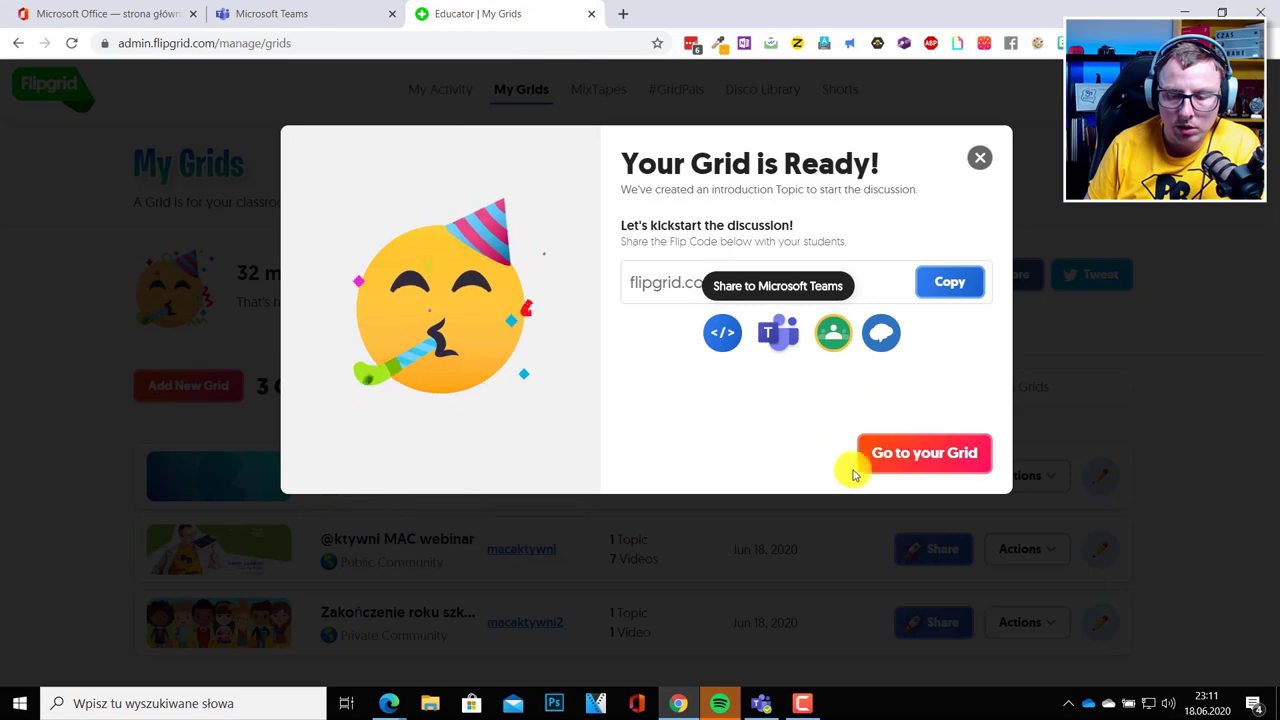
View the Grid Details page of 2a Zakończenie Roku Szkolnego, then switch to Microsoft Teams.
left_click(889, 451)
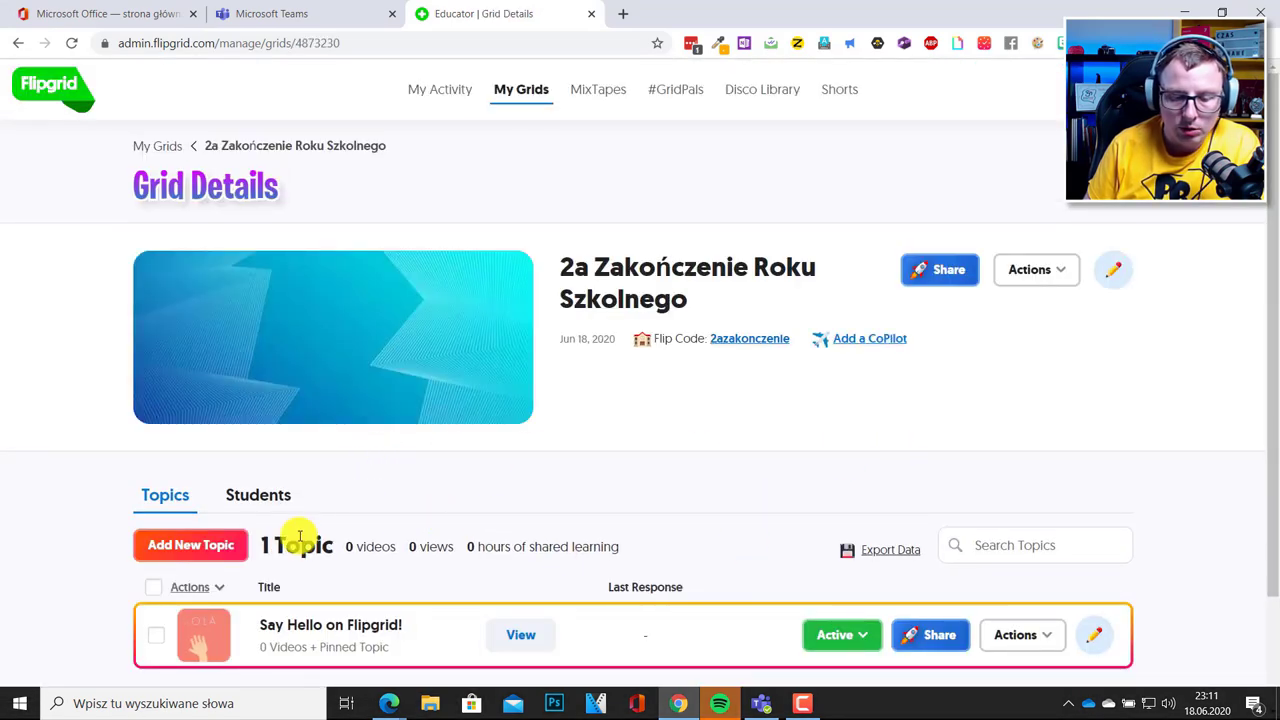
scroll(300, 540, "down", 3)
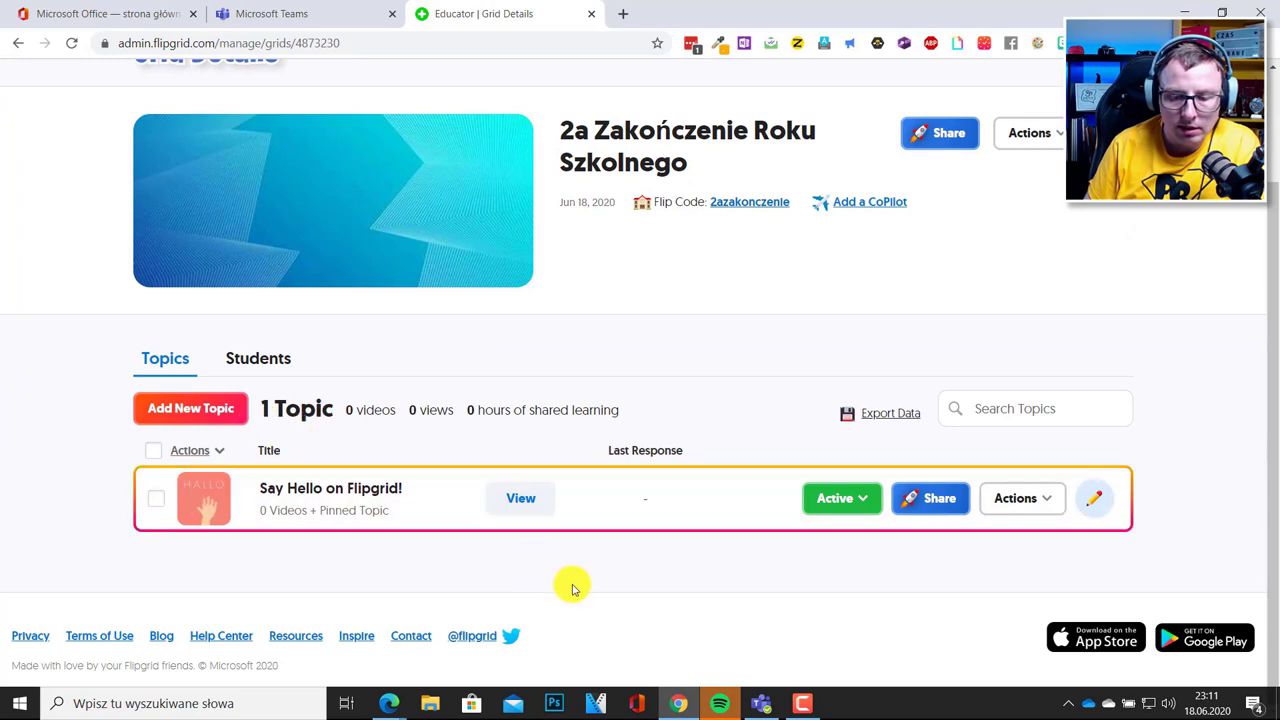
left_click(761, 703)
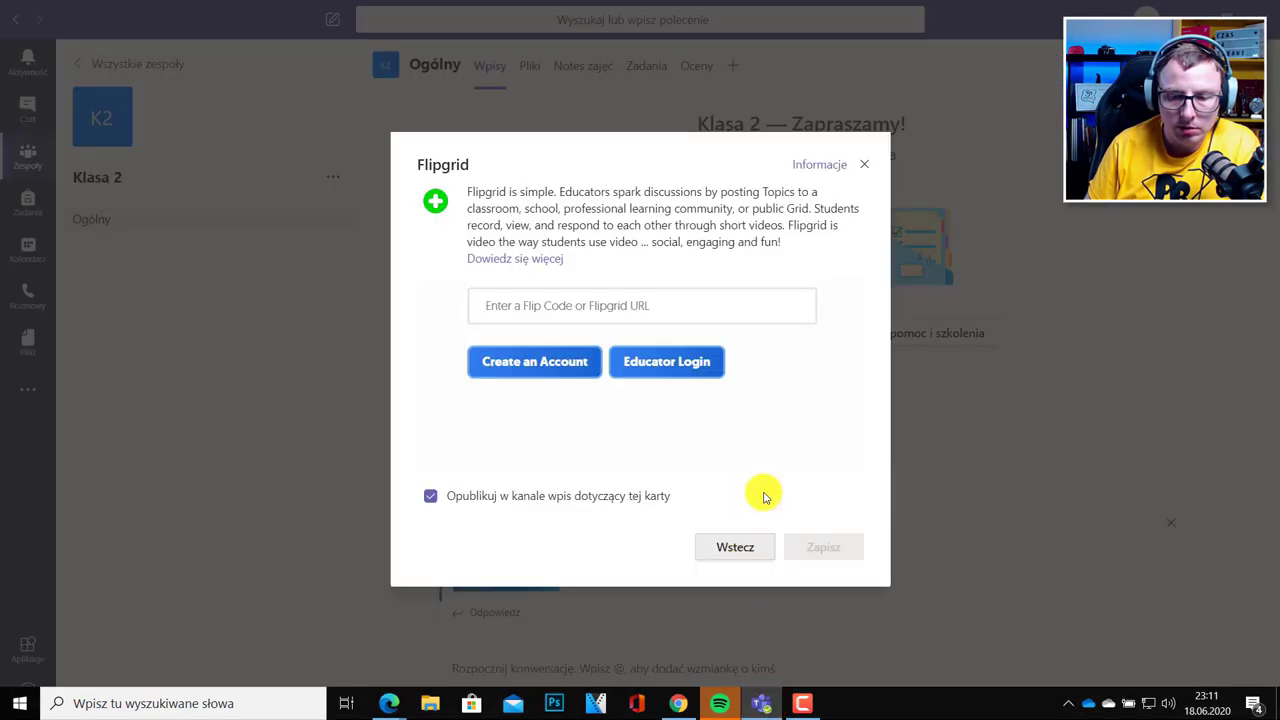
Close the Flipgrid dialog to see the link posted in Klasa 2, then return to Chrome.
left_click(865, 168)
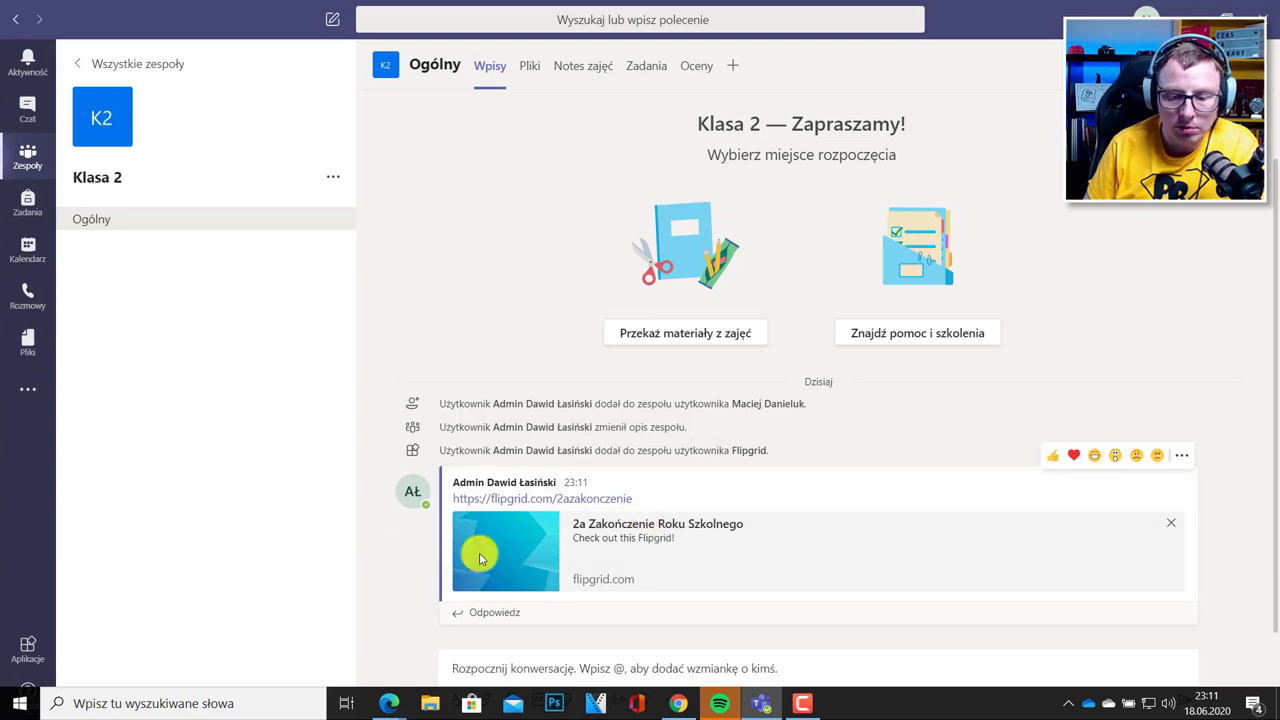
left_click(670, 706)
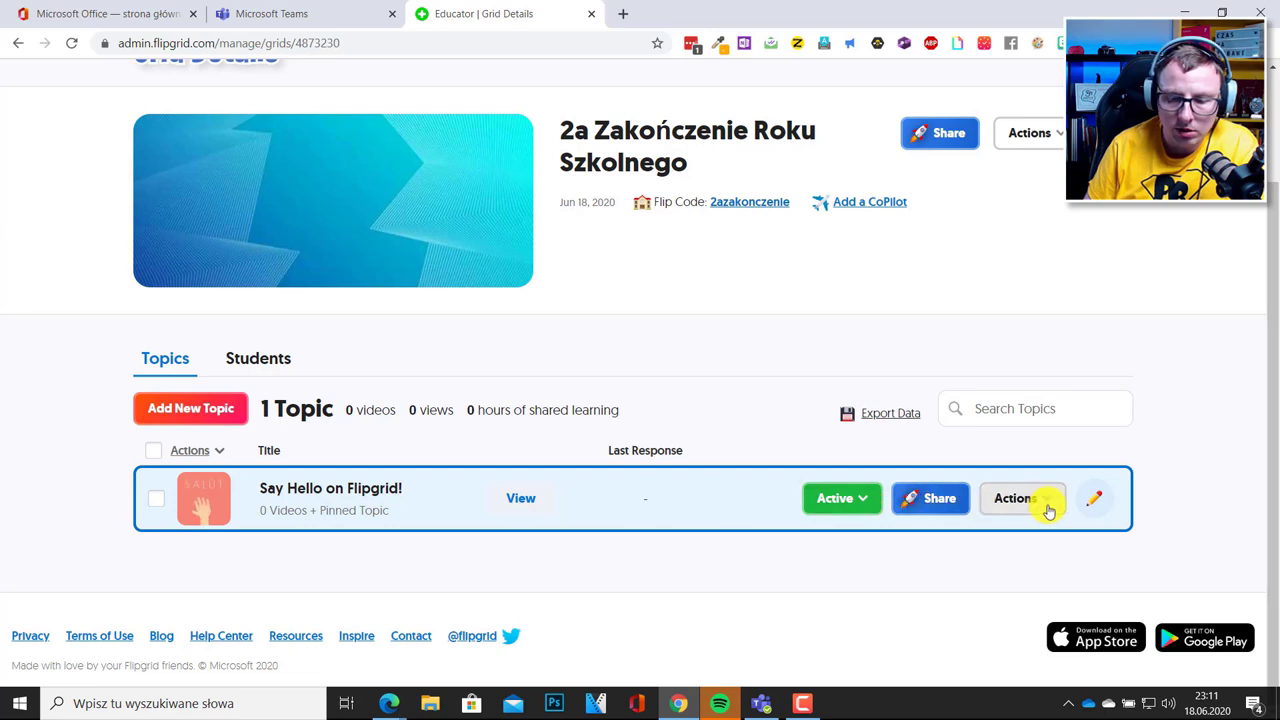
Delete the Say Hello on Flipgrid! topic through Actions, confirming permanent deletion.
left_click(154, 503)
left_click(220, 451)
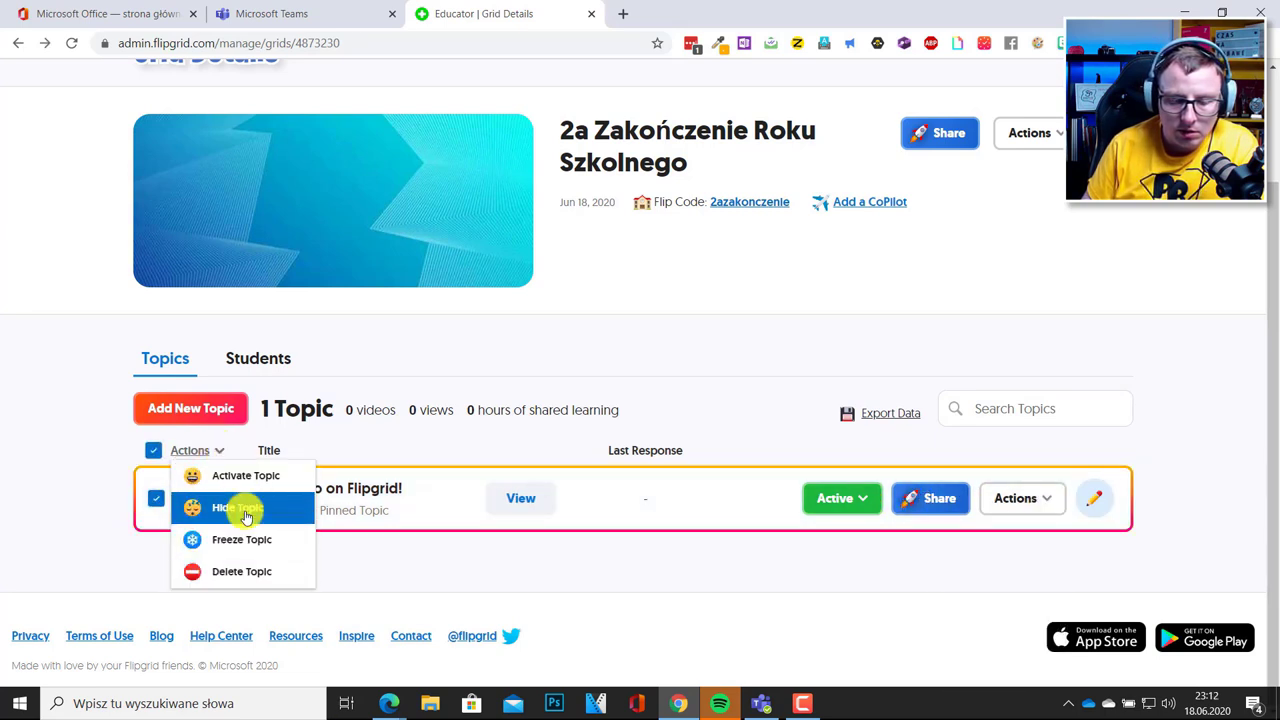
left_click(235, 572)
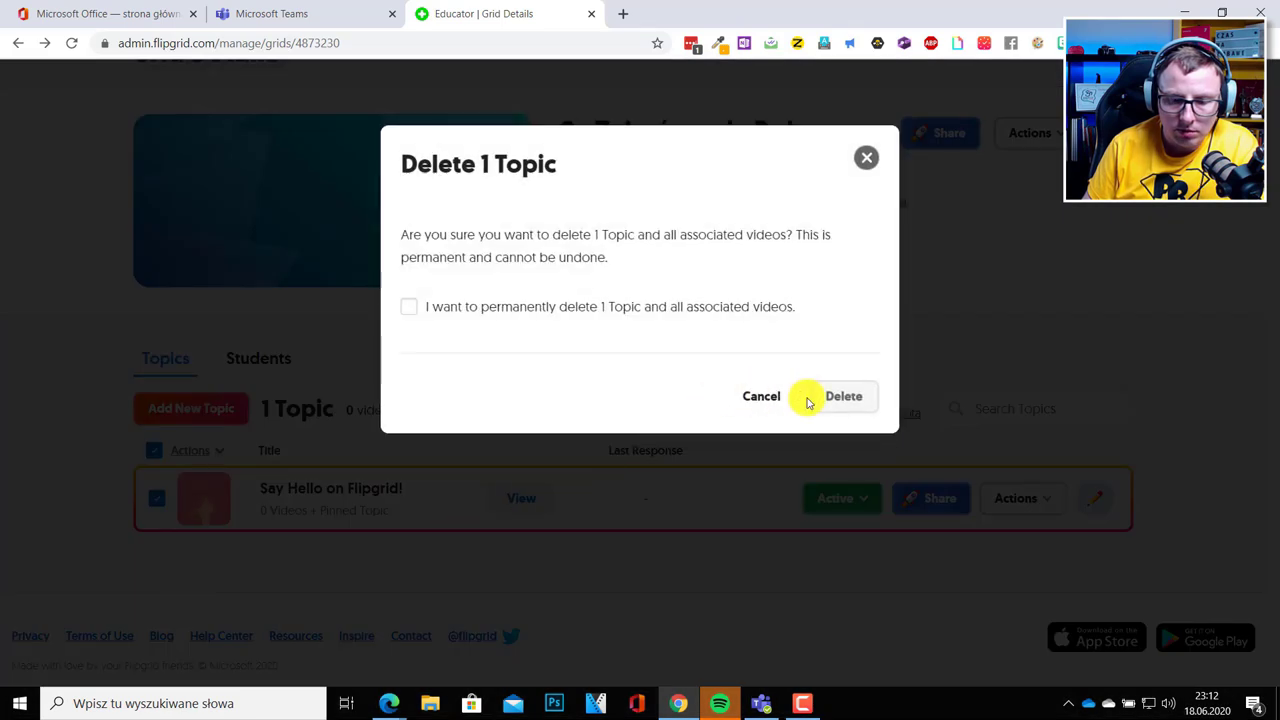
left_click(517, 311)
left_click(825, 398)
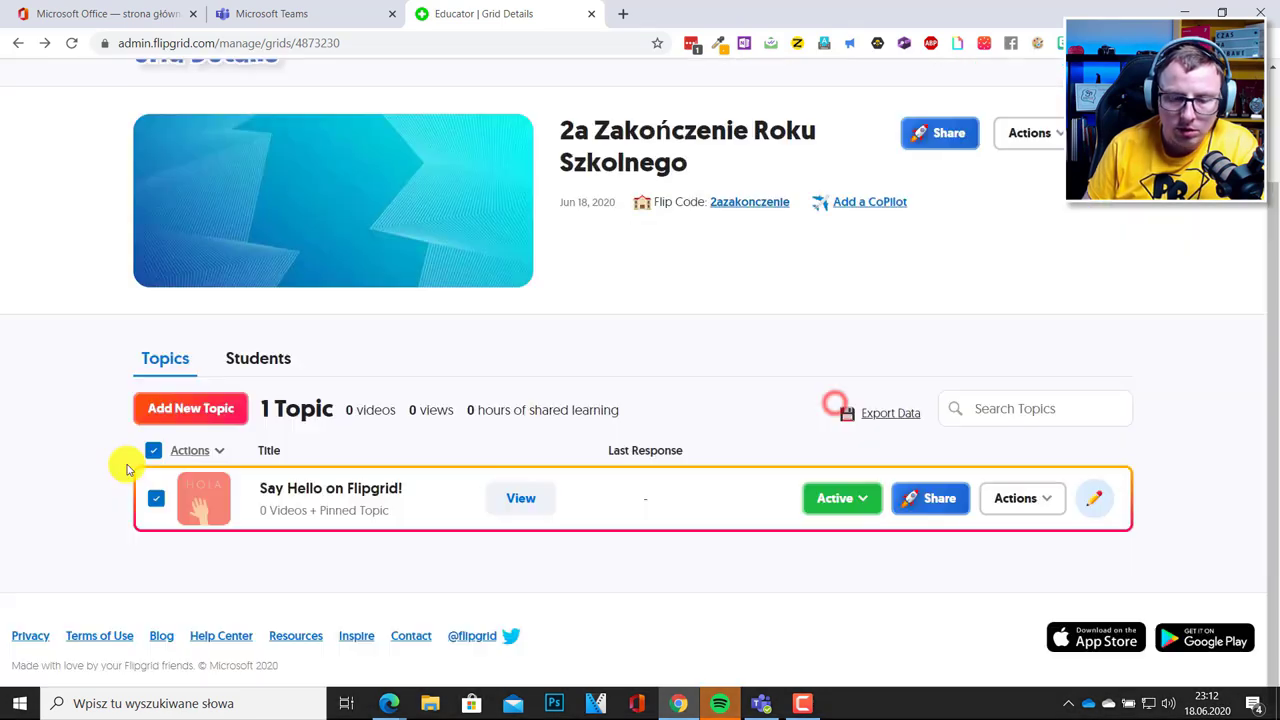
Add a topic titled 'Z czego jesteś dumny/dumna' and begin writing its prompt.
left_click(197, 415)
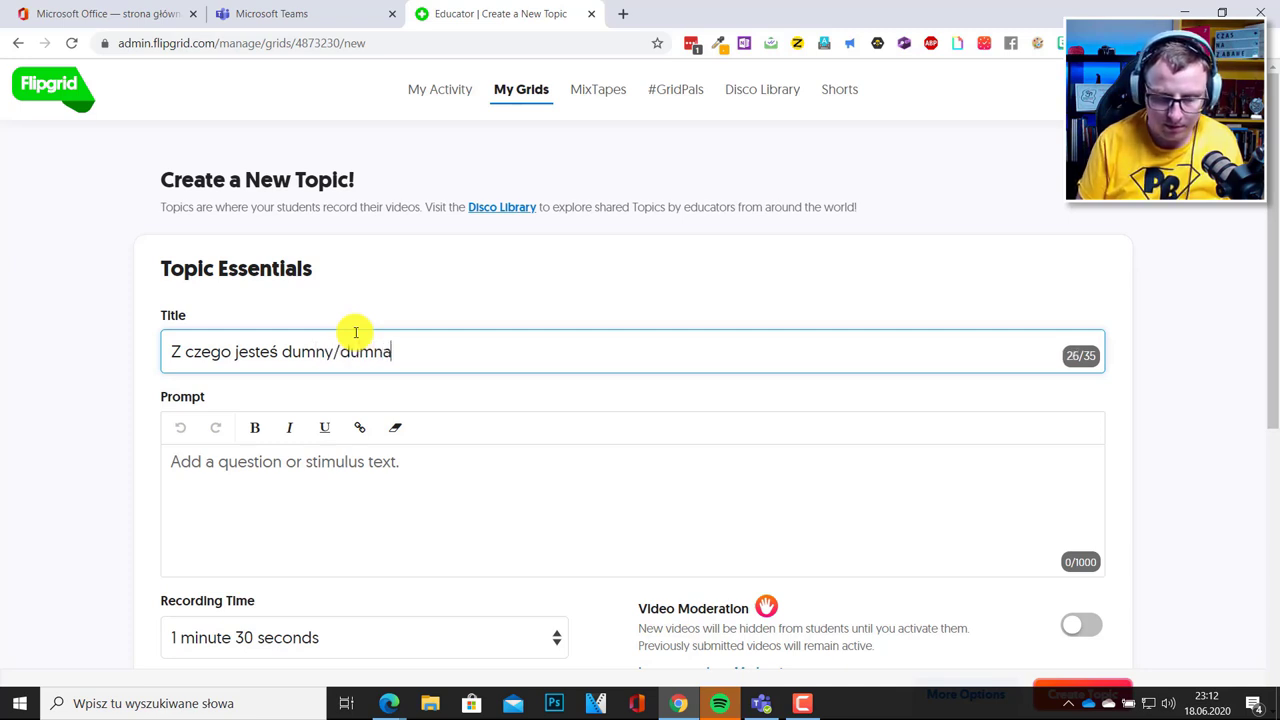
left_click(382, 468)
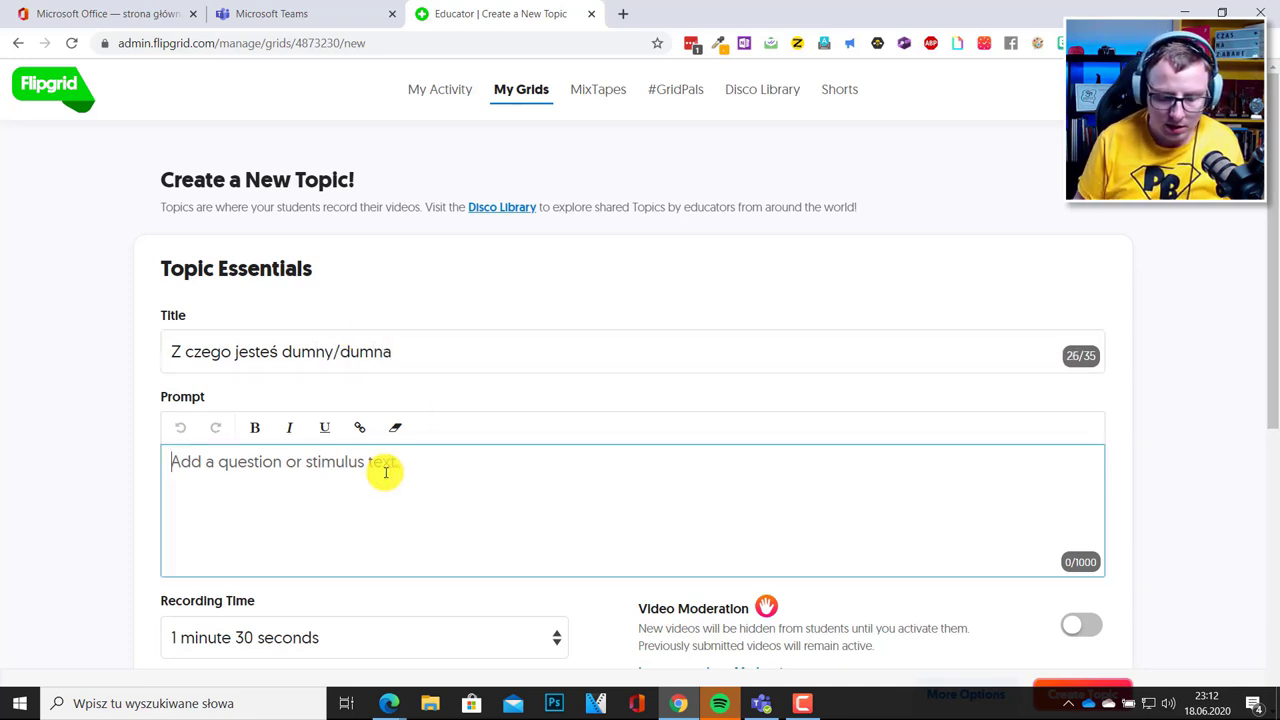
type("N")
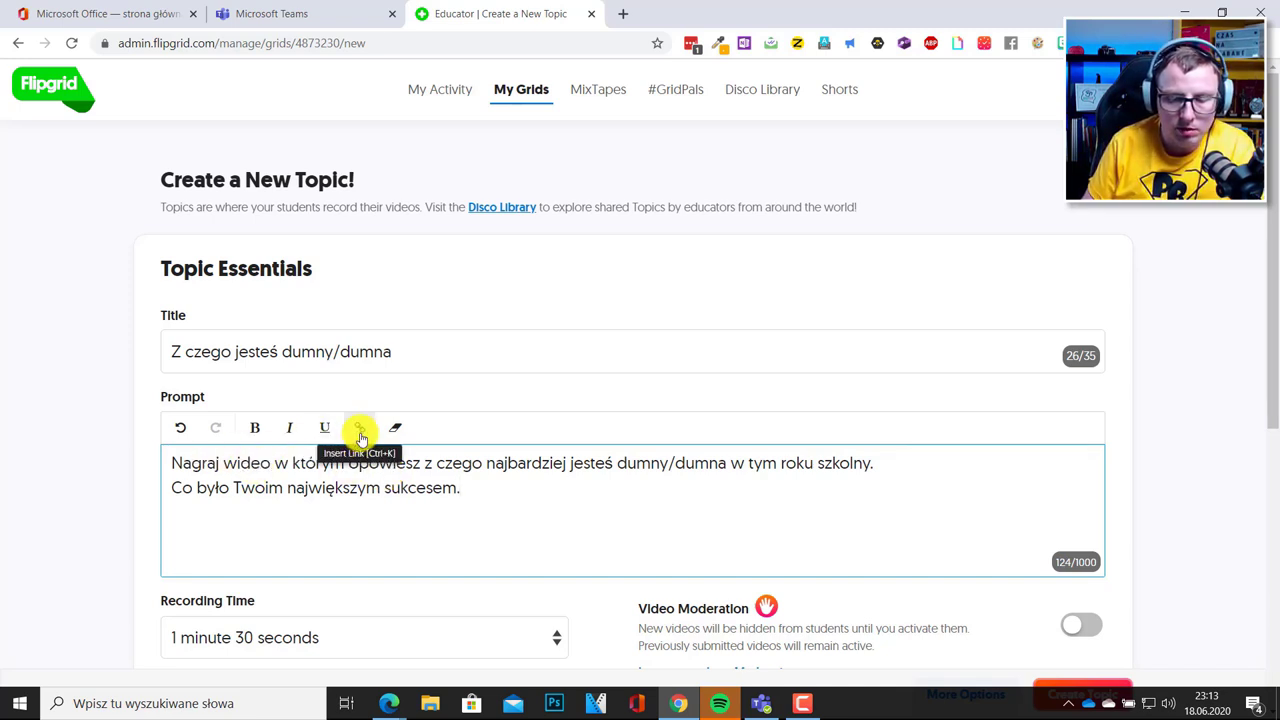
Keep the recording time at 1 minute 30 seconds and switch the Video Moderation toggle on.
scroll(430, 455, "down", 2)
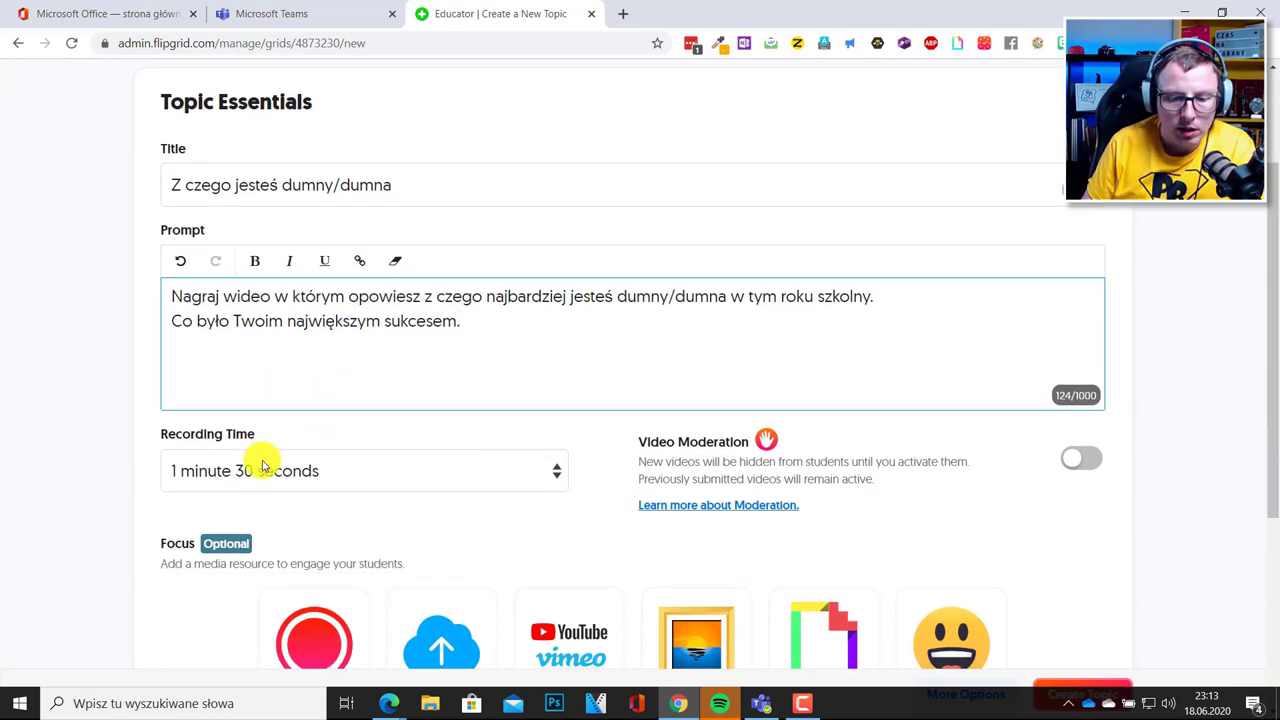
scroll(262, 465, "down", 1)
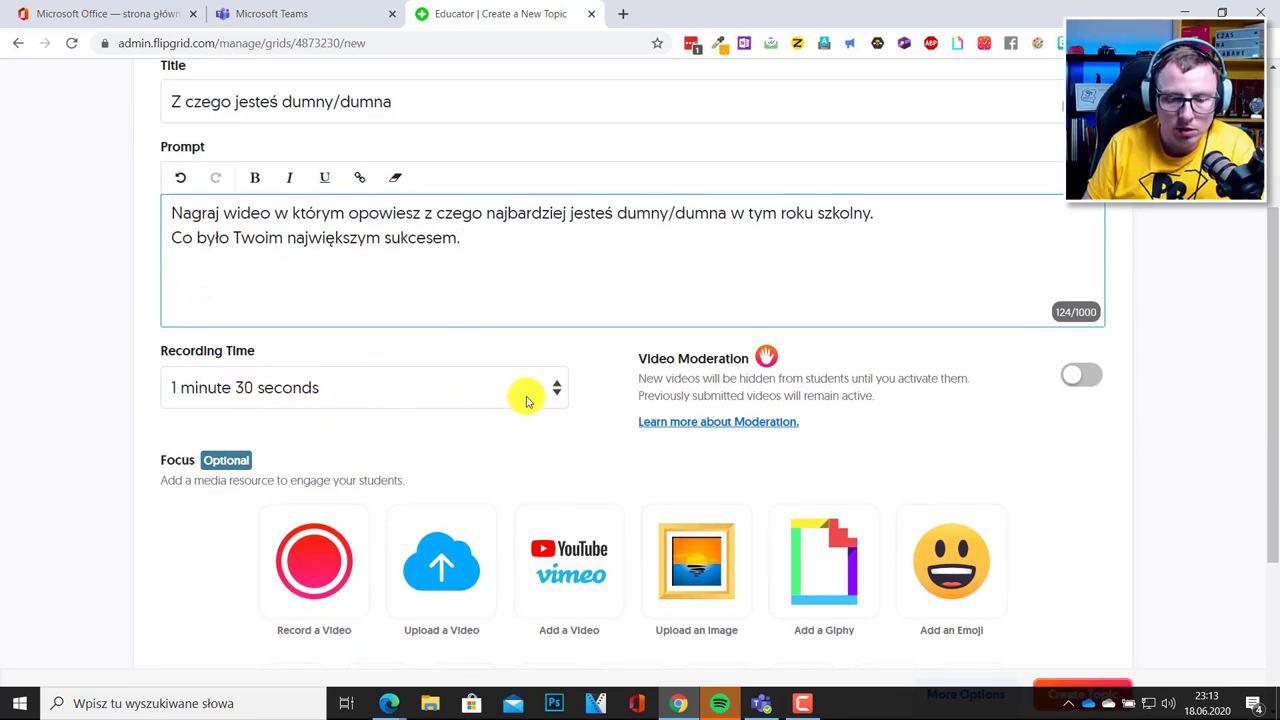
left_click(562, 391)
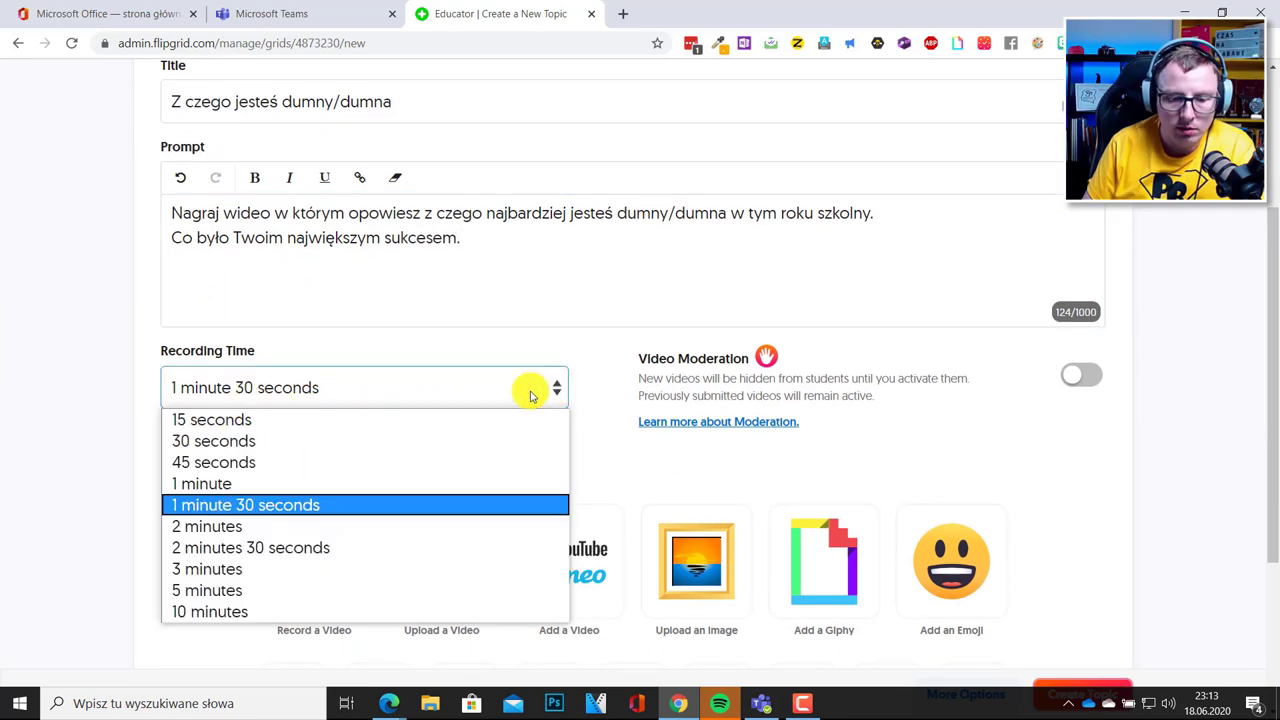
left_click(401, 507)
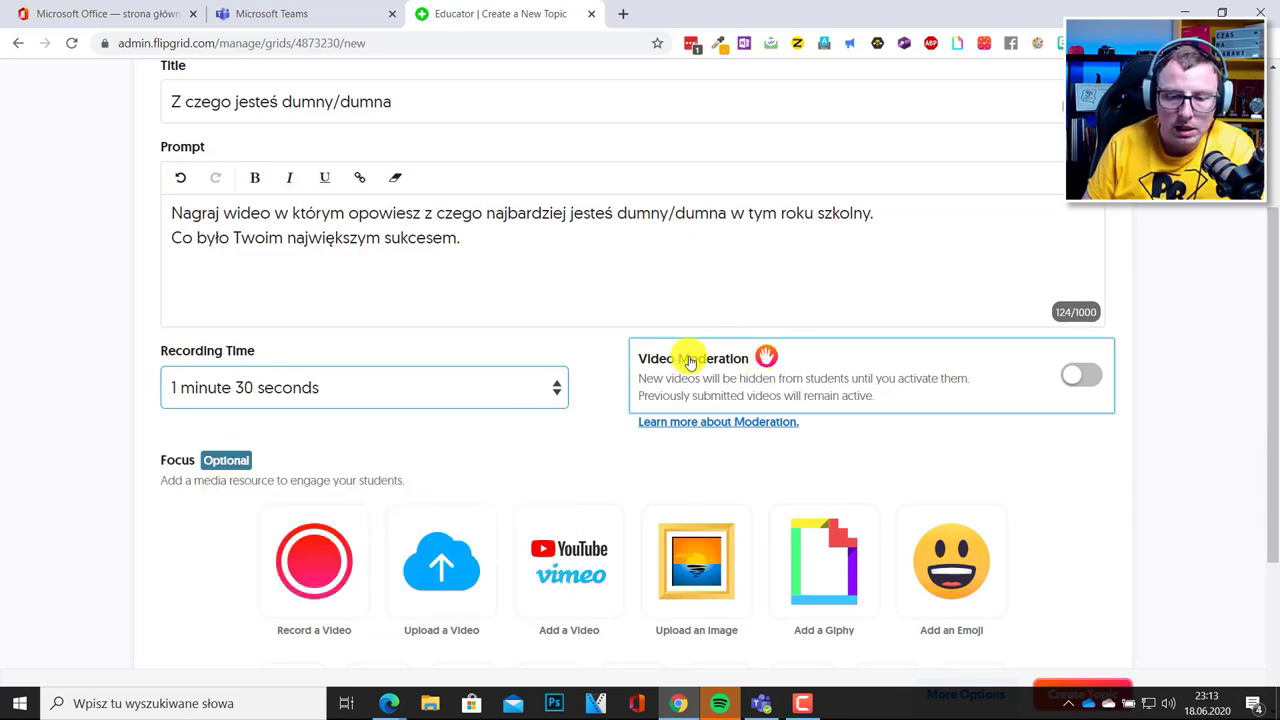
left_click(1077, 378)
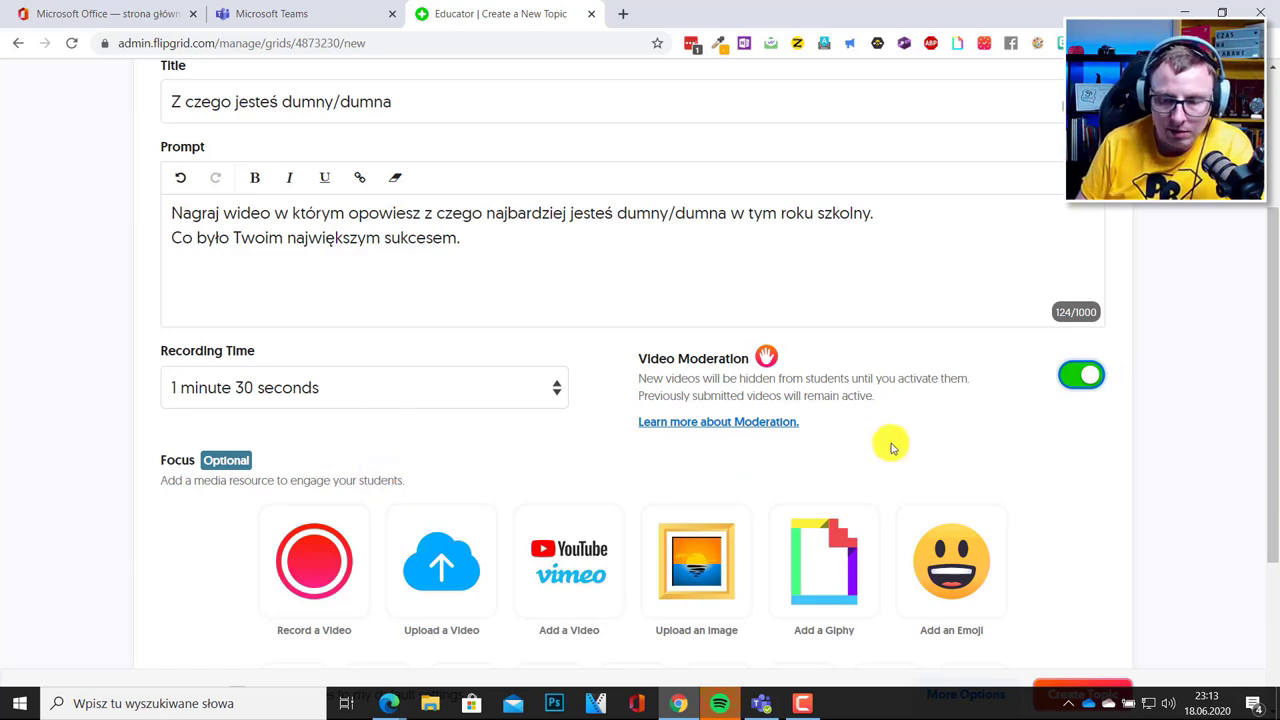
scroll(531, 443, "down", 2)
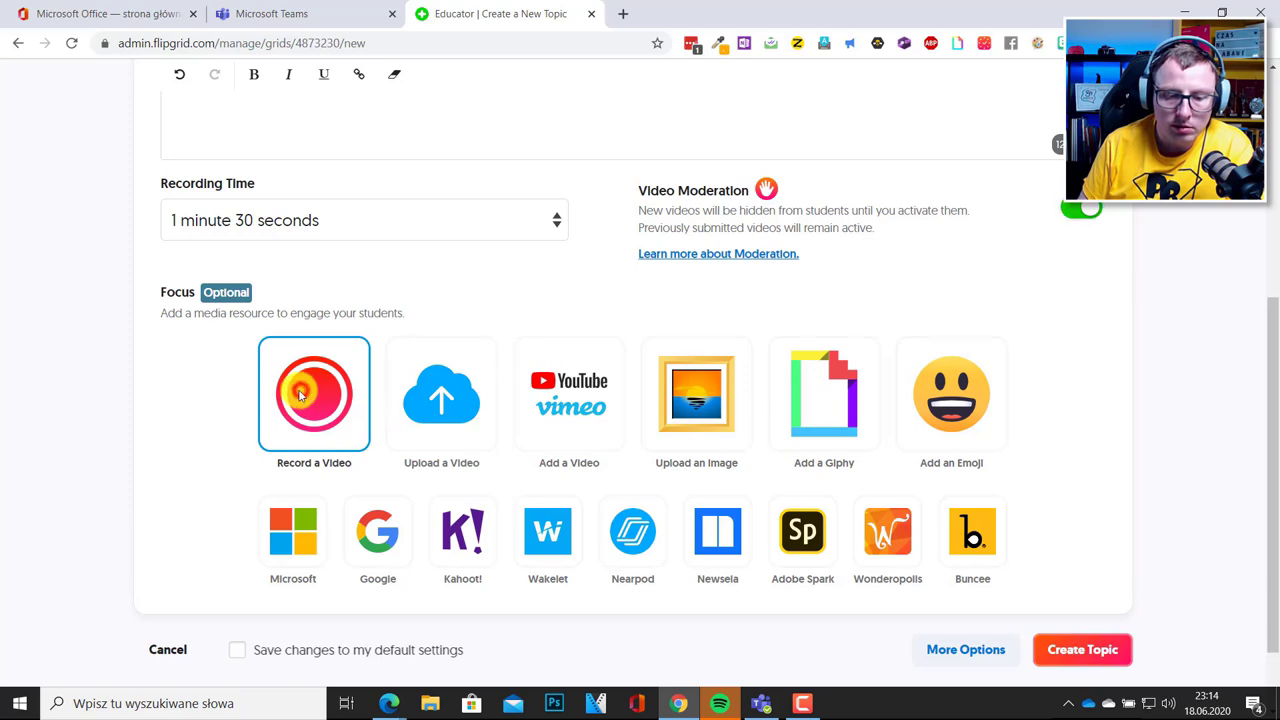
In the Focus video recorder, pin a top-left sticky note reading 'Zakończenie Roku Szkolnego. Nagraj wideo.'.
left_click(302, 396)
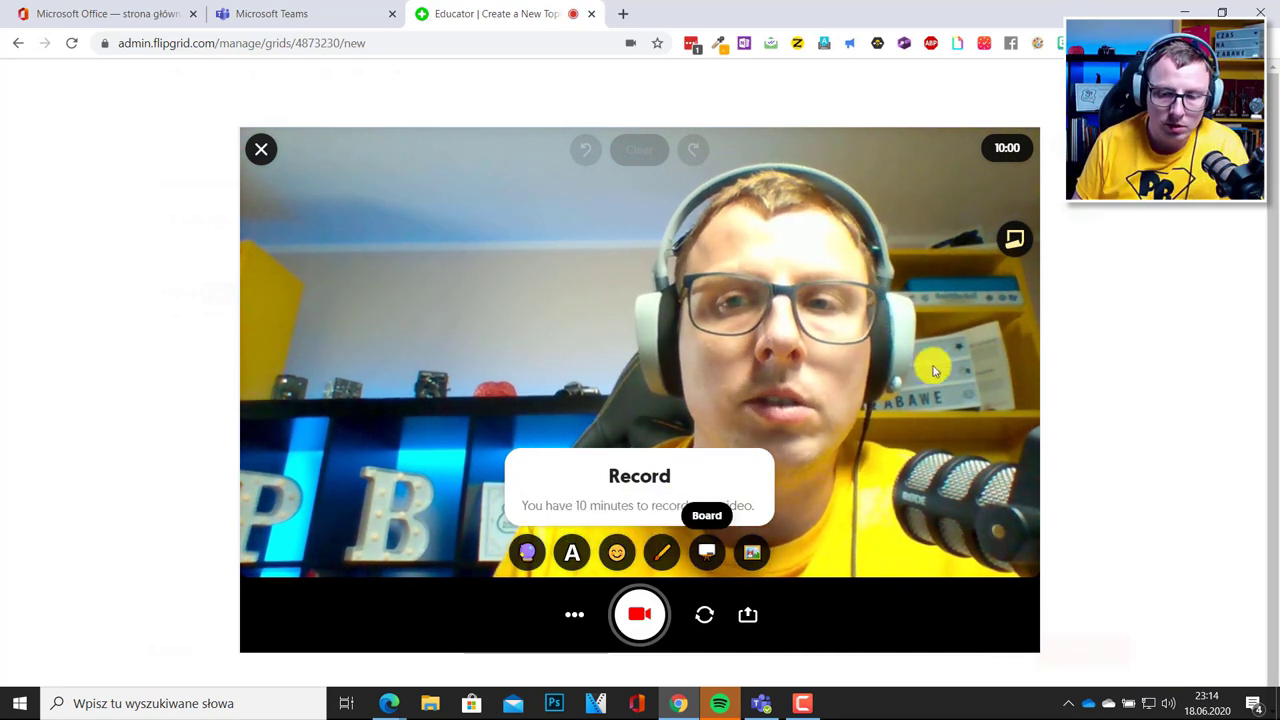
left_click(1012, 242)
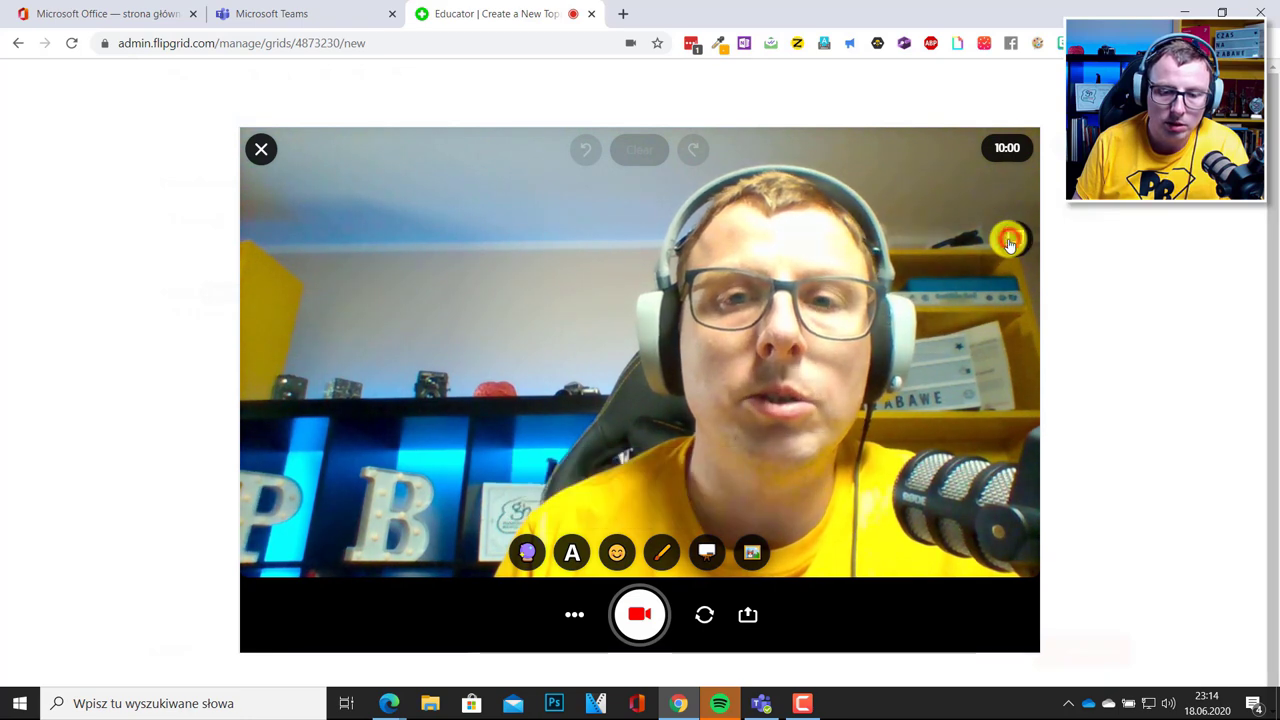
left_click_drag(822, 244, 326, 249)
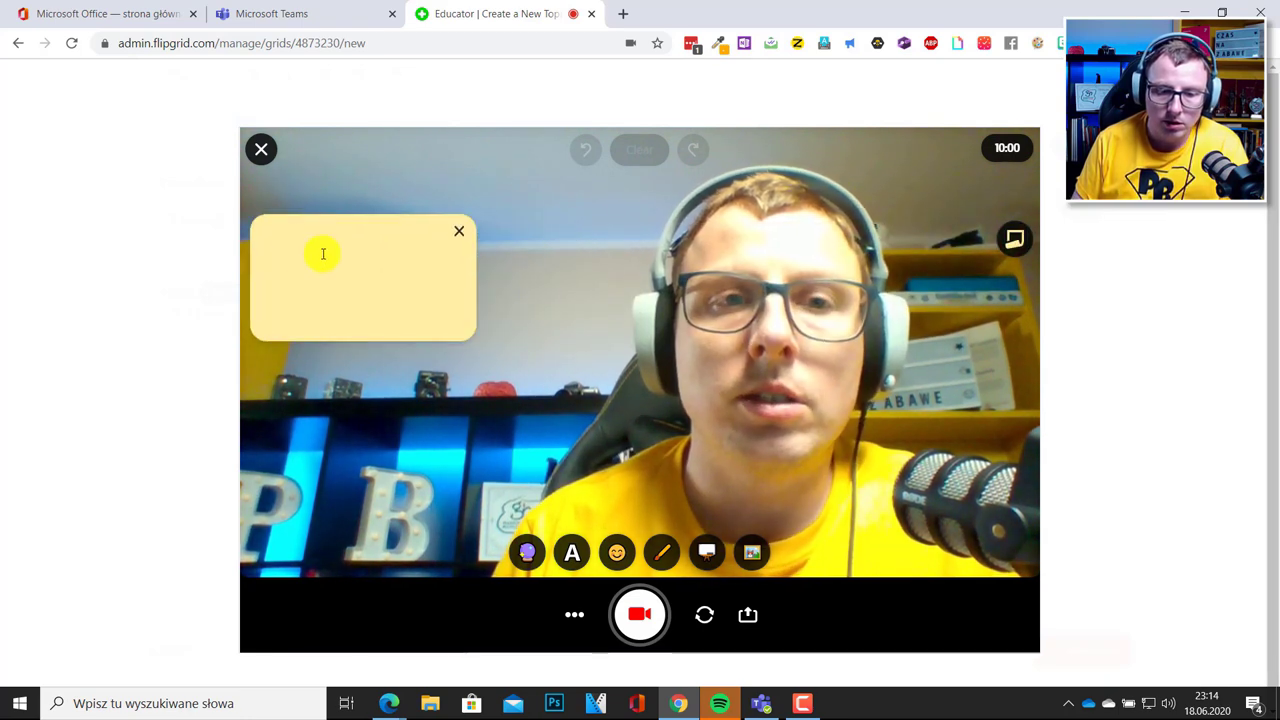
left_click(314, 257)
type("Zak")
type("on")
type("czenie ")
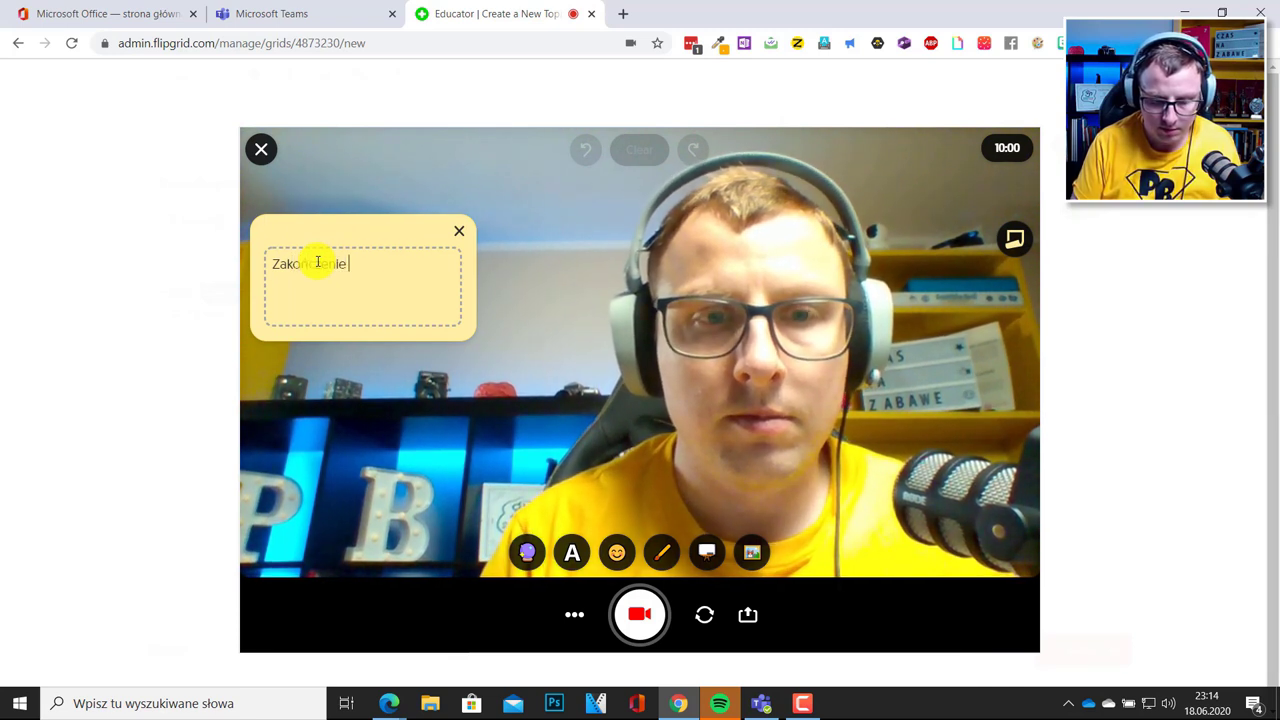
type("Roku Szkolnego.")
key("Return")
type("agra")
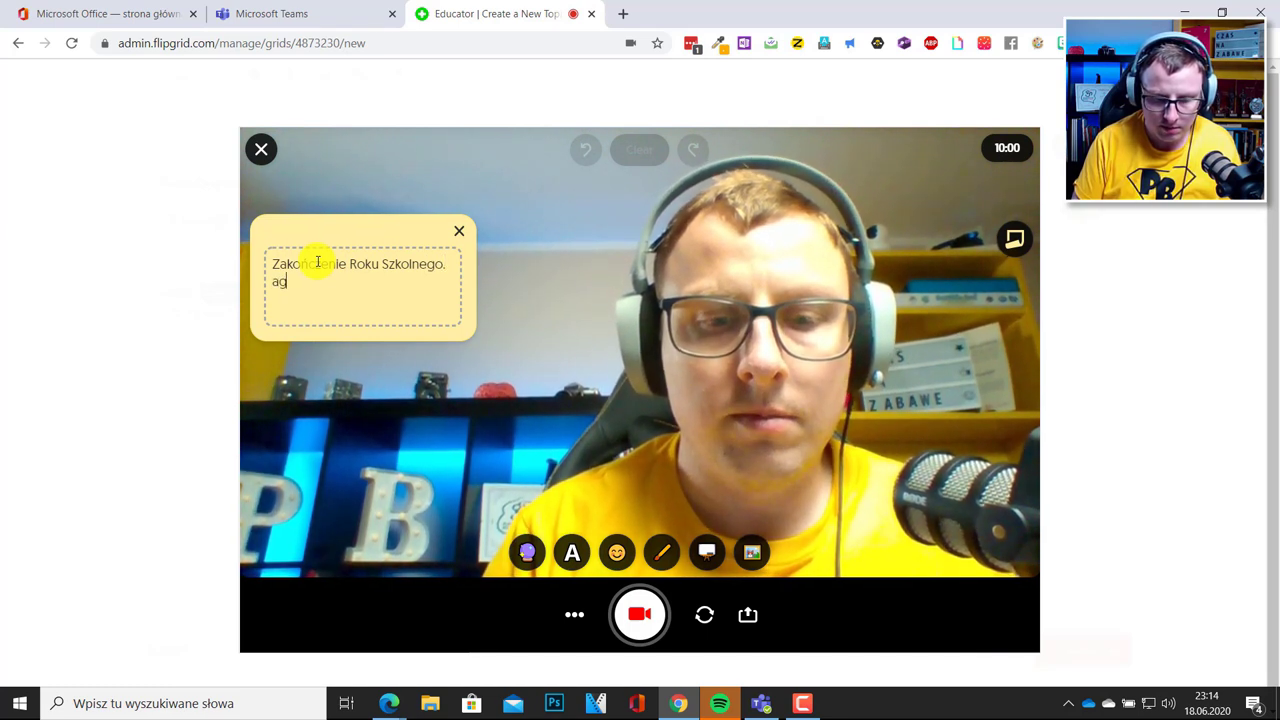
key("BackSpace")
key("BackSpace")
key("BackSpace")
key("BackSpace")
type("Na")
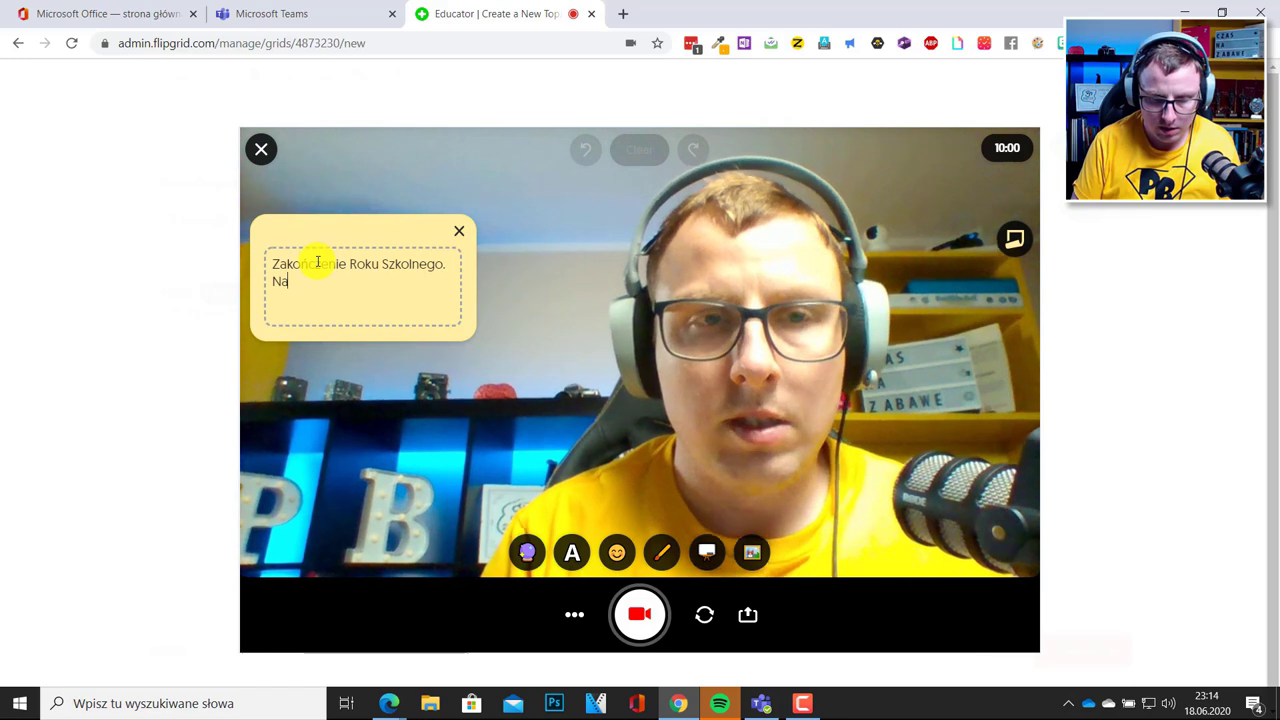
type("graj wideo.")
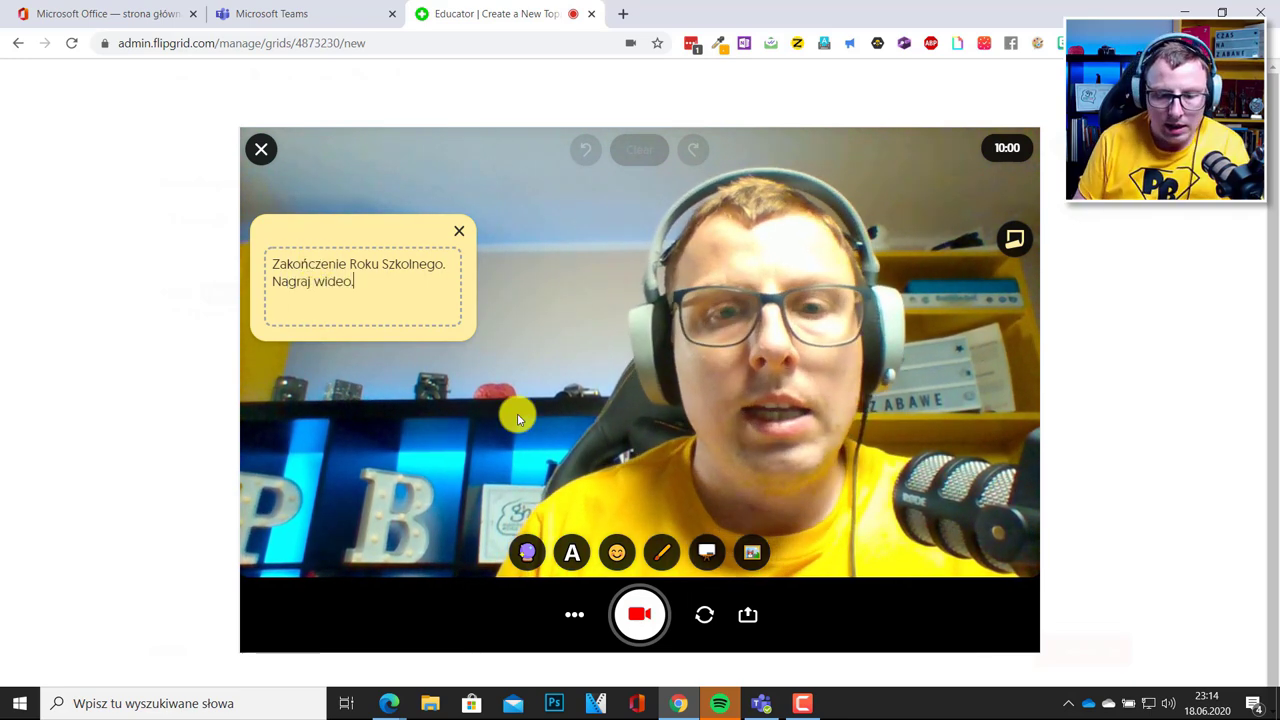
left_click_drag(414, 243, 417, 206)
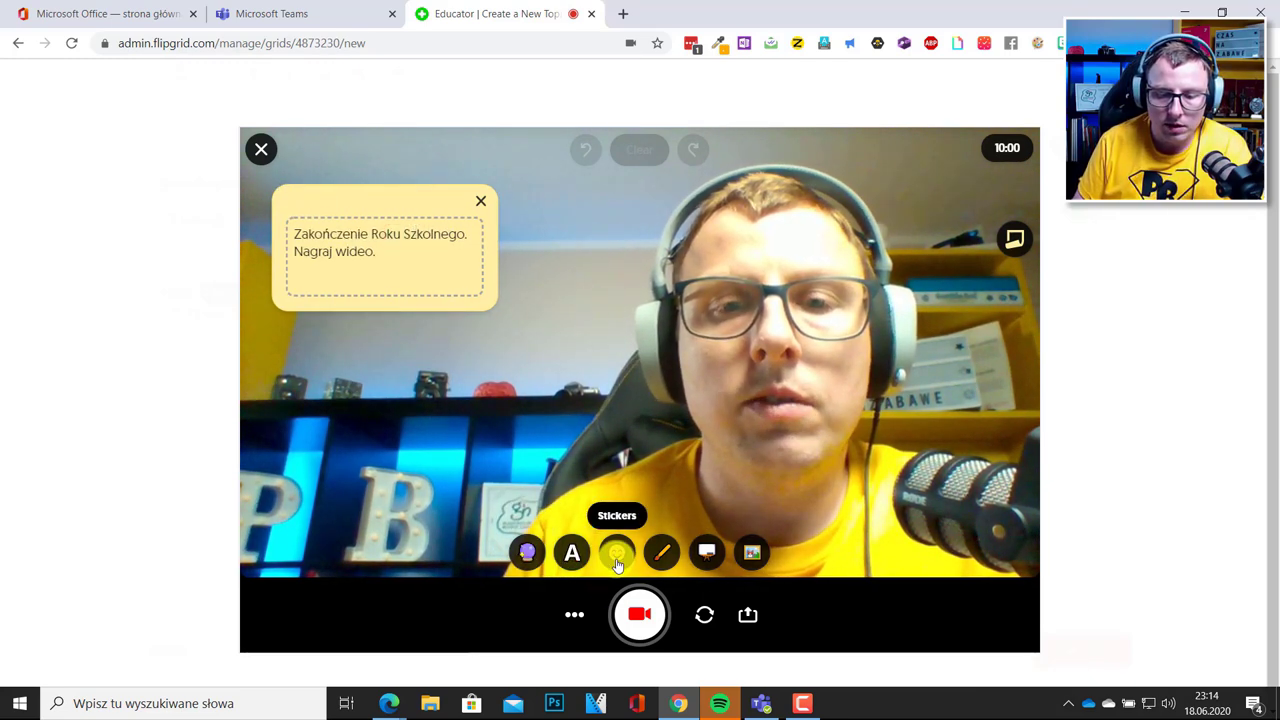
Place an enlarged party-face emoji sticker beside the sticky note, leaving Photo Sticker unused.
left_click(617, 563)
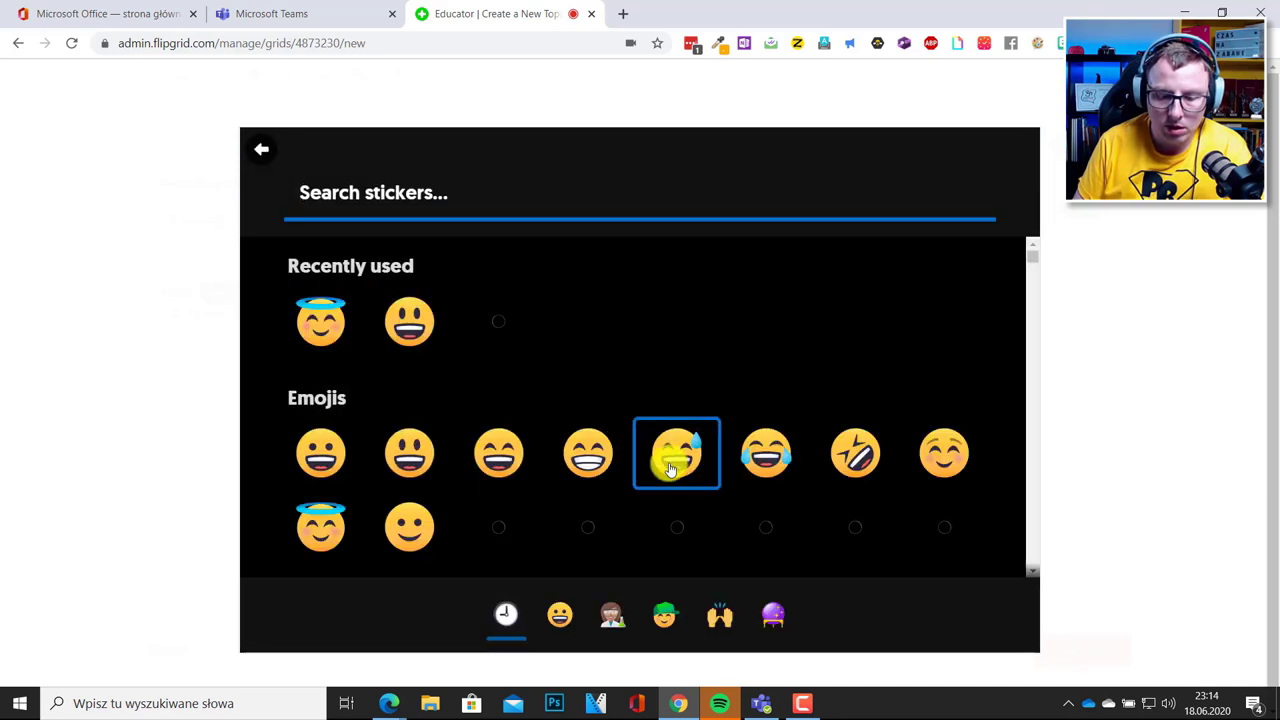
scroll(670, 468, "down", 1)
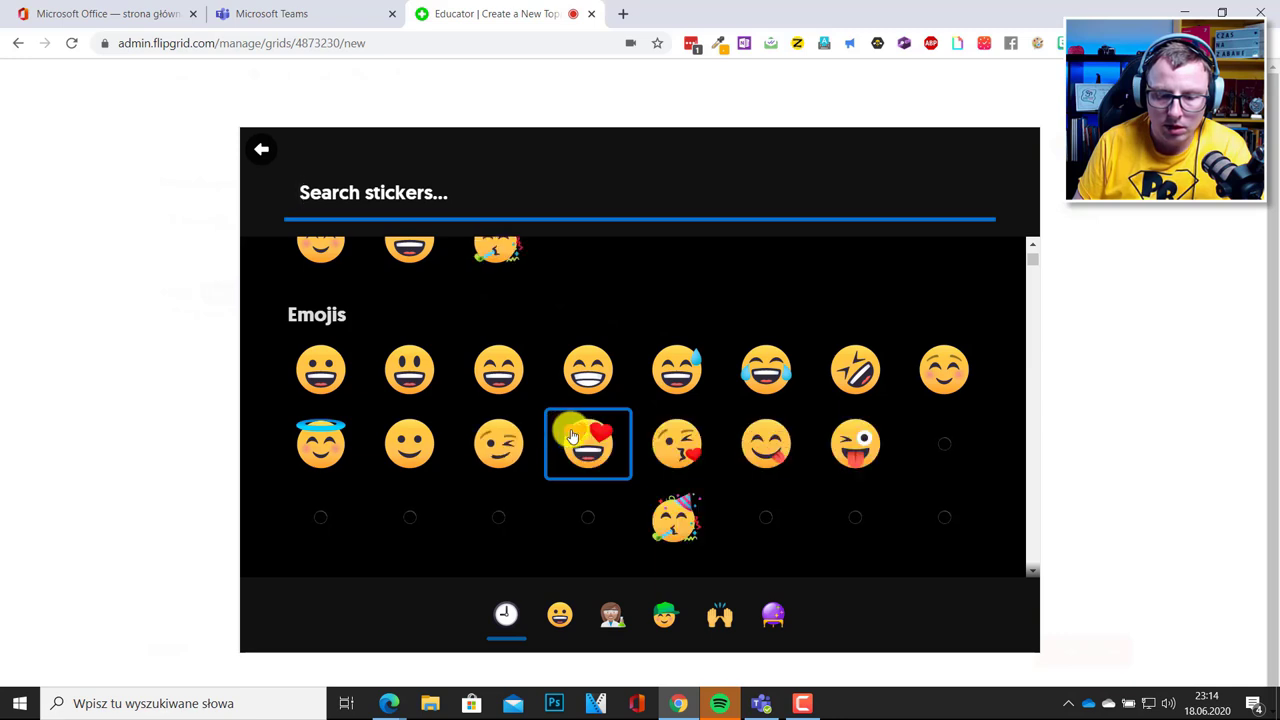
left_click(668, 514)
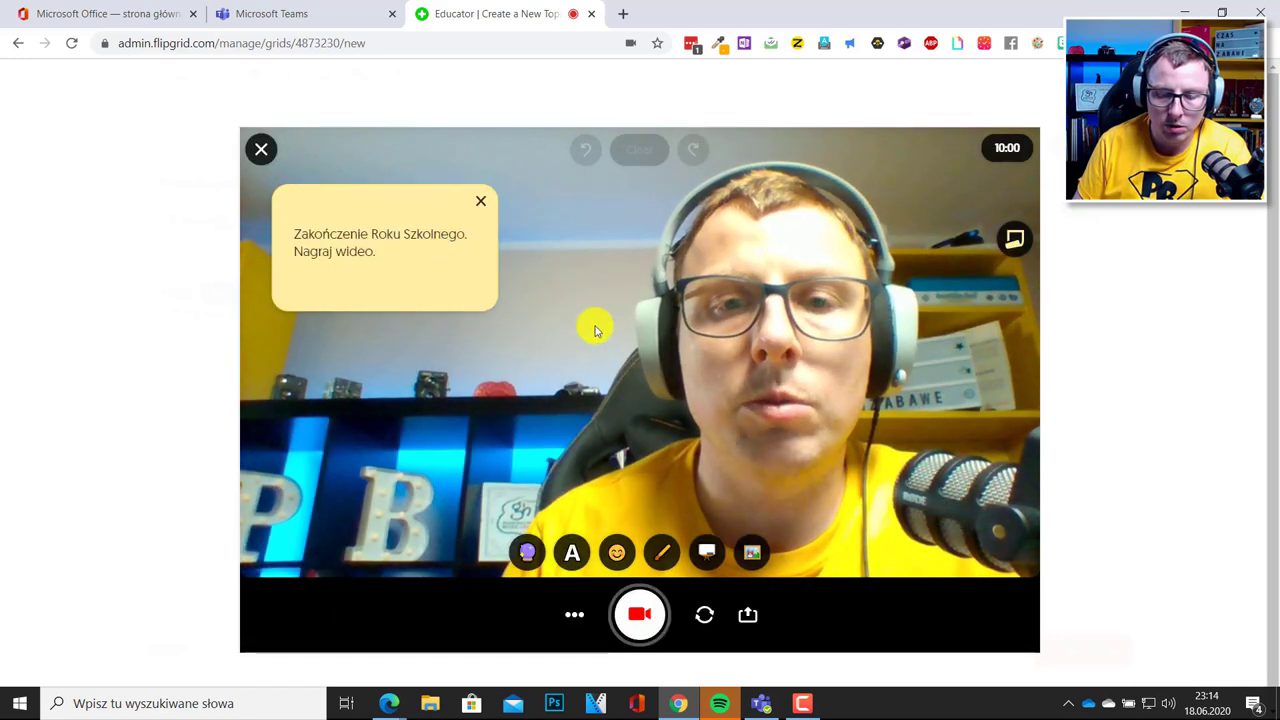
left_click_drag(628, 347, 409, 388)
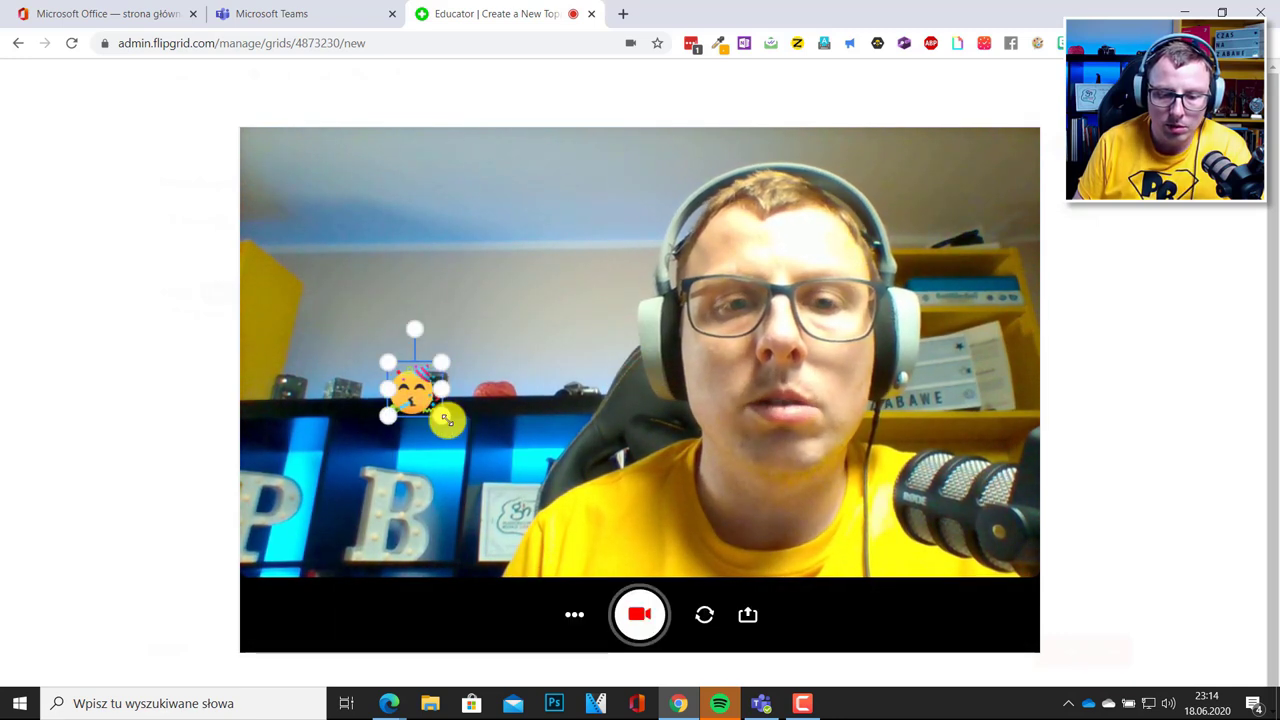
left_click_drag(451, 434, 455, 437)
left_click_drag(380, 388, 558, 262)
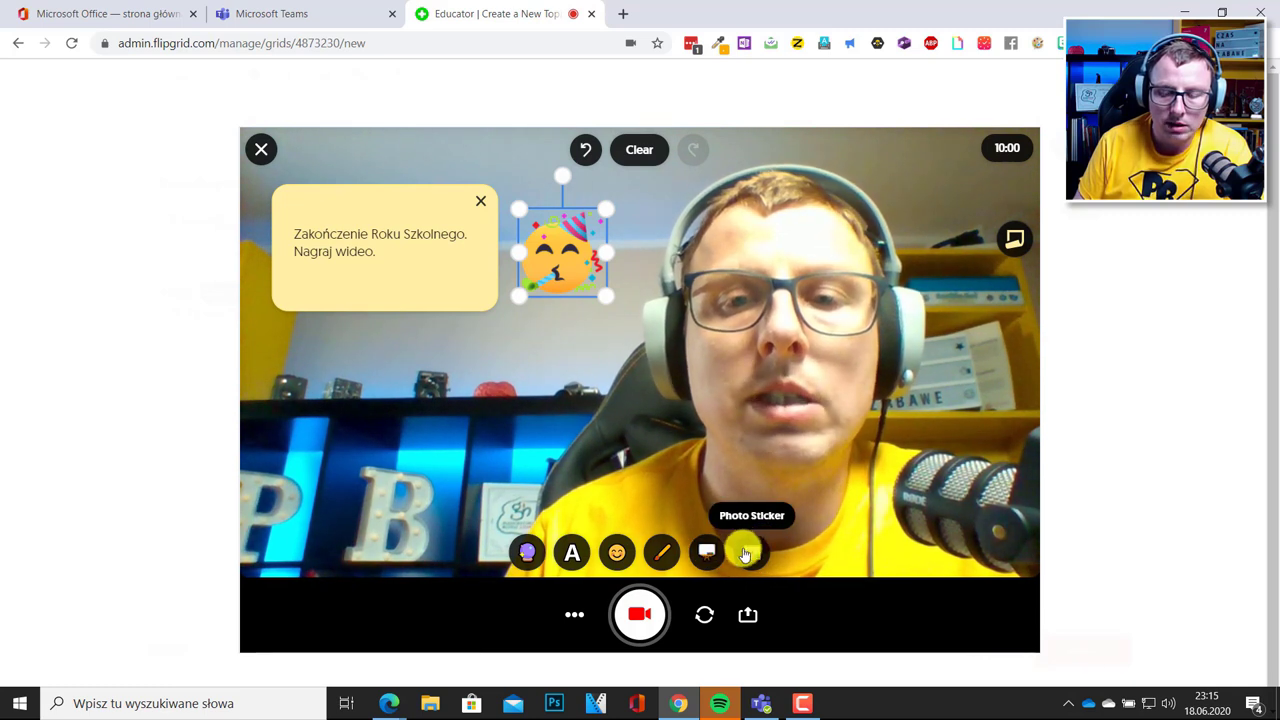
left_click(746, 551)
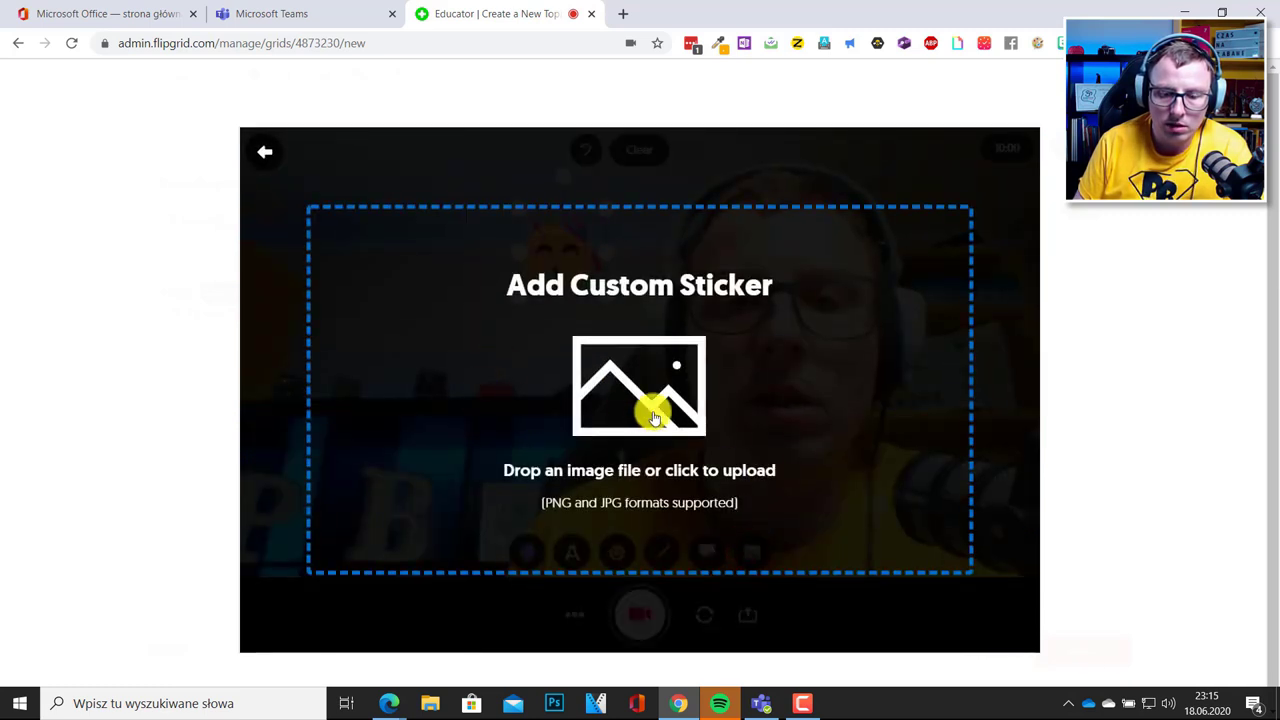
left_click(267, 153)
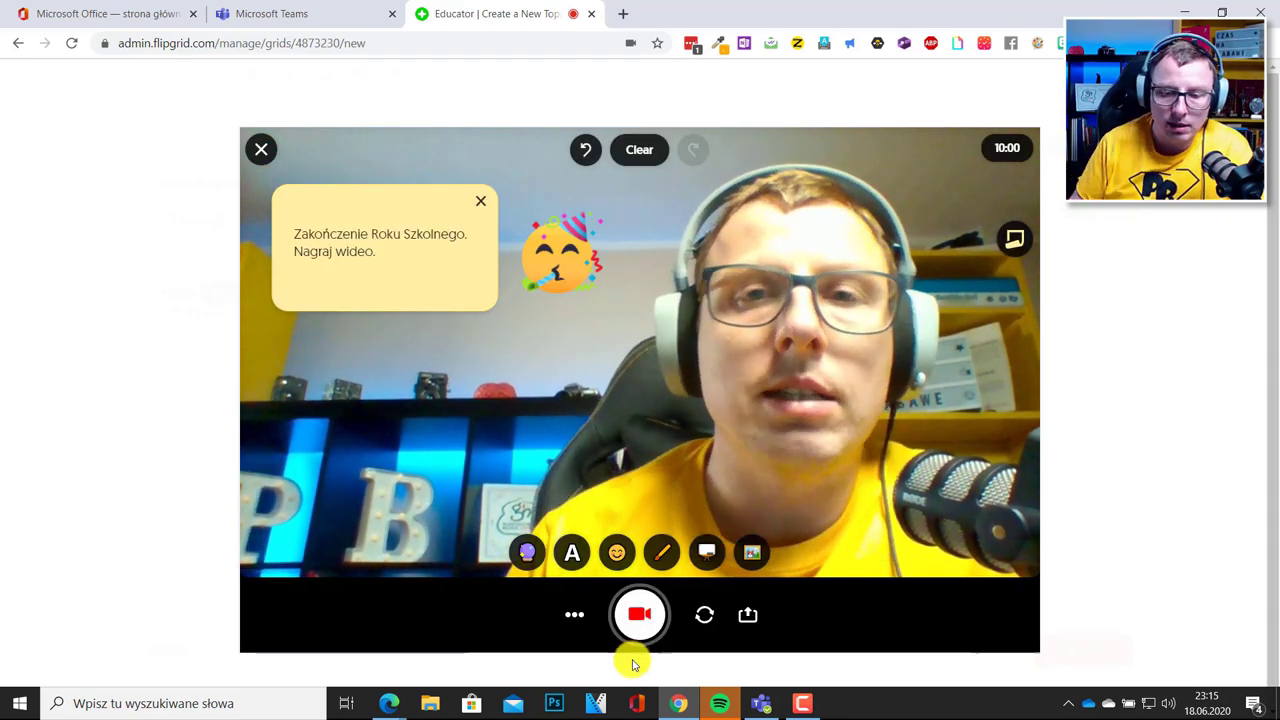
Check the extra recording options, then start recording the focus video.
left_click(574, 618)
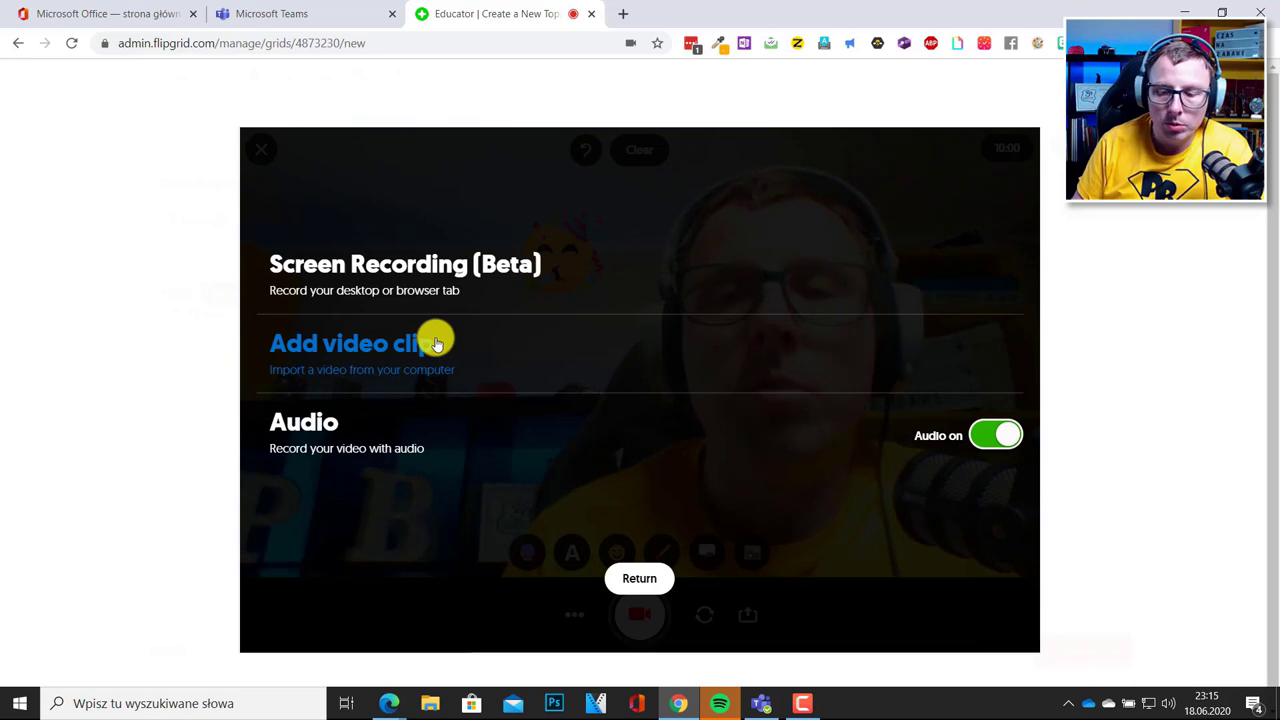
left_click(630, 579)
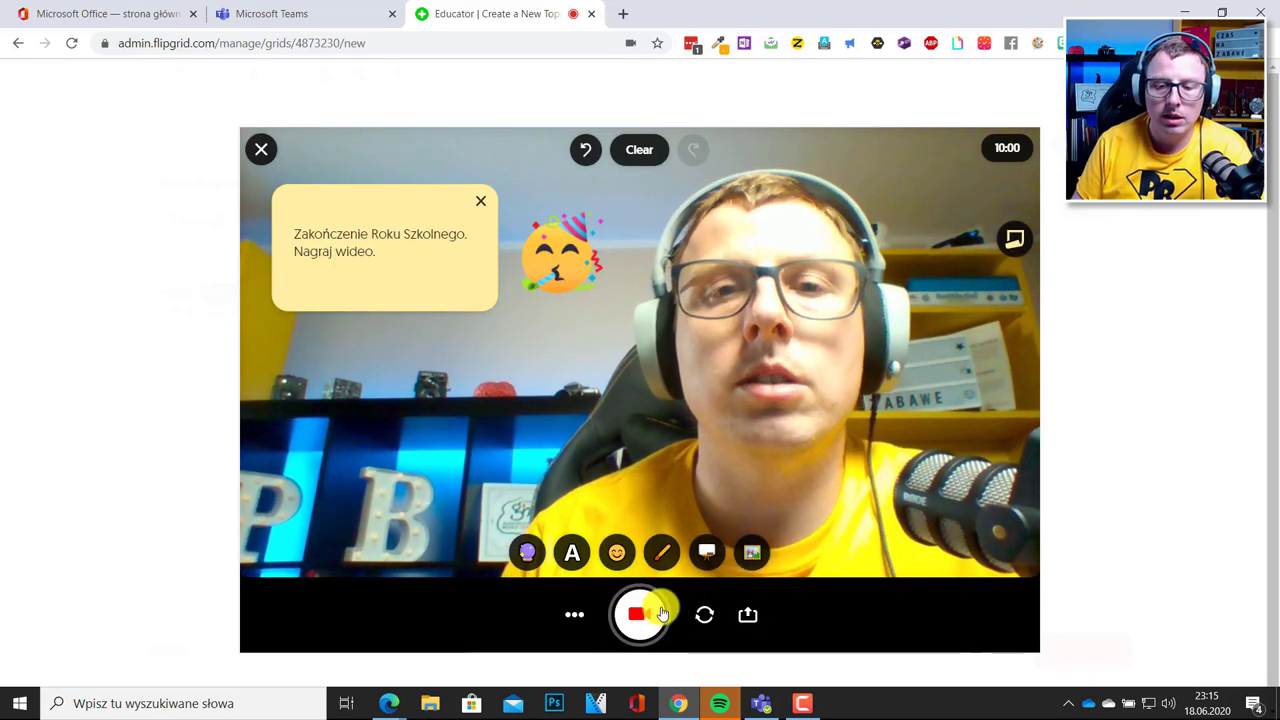
left_click(655, 613)
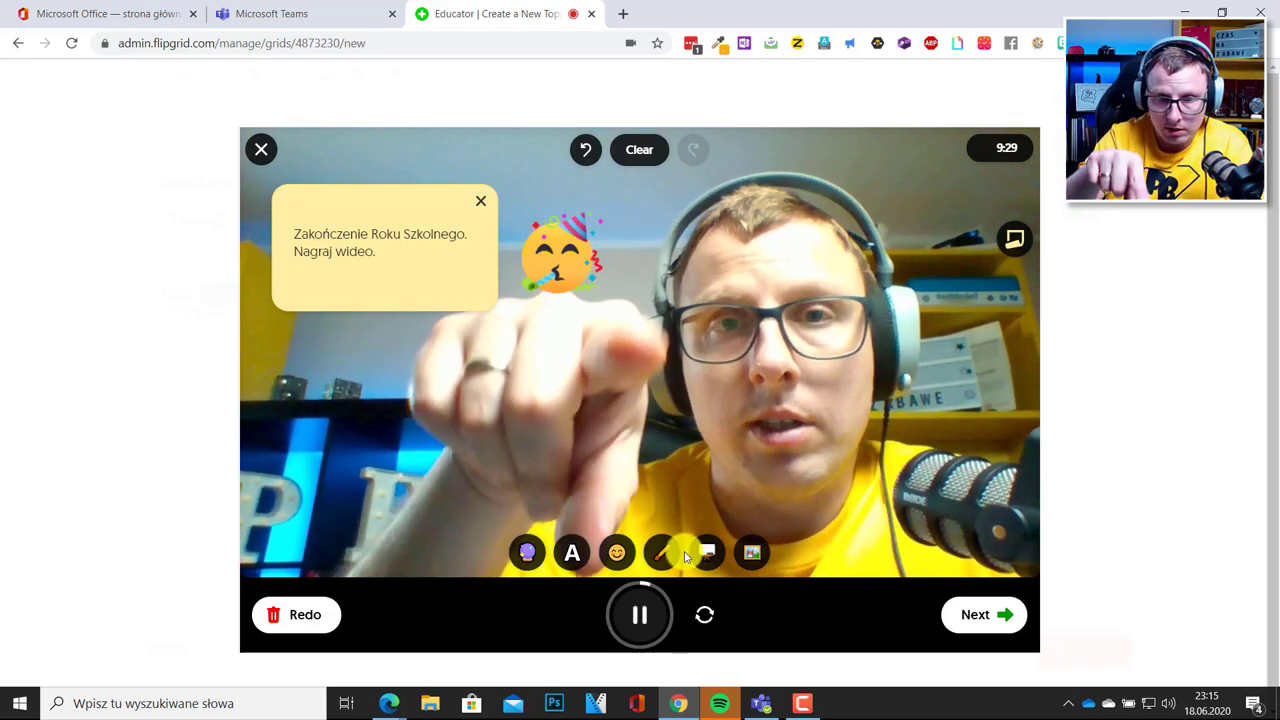
Draw cyan strokes and a white wavy line over the live video.
left_click(662, 553)
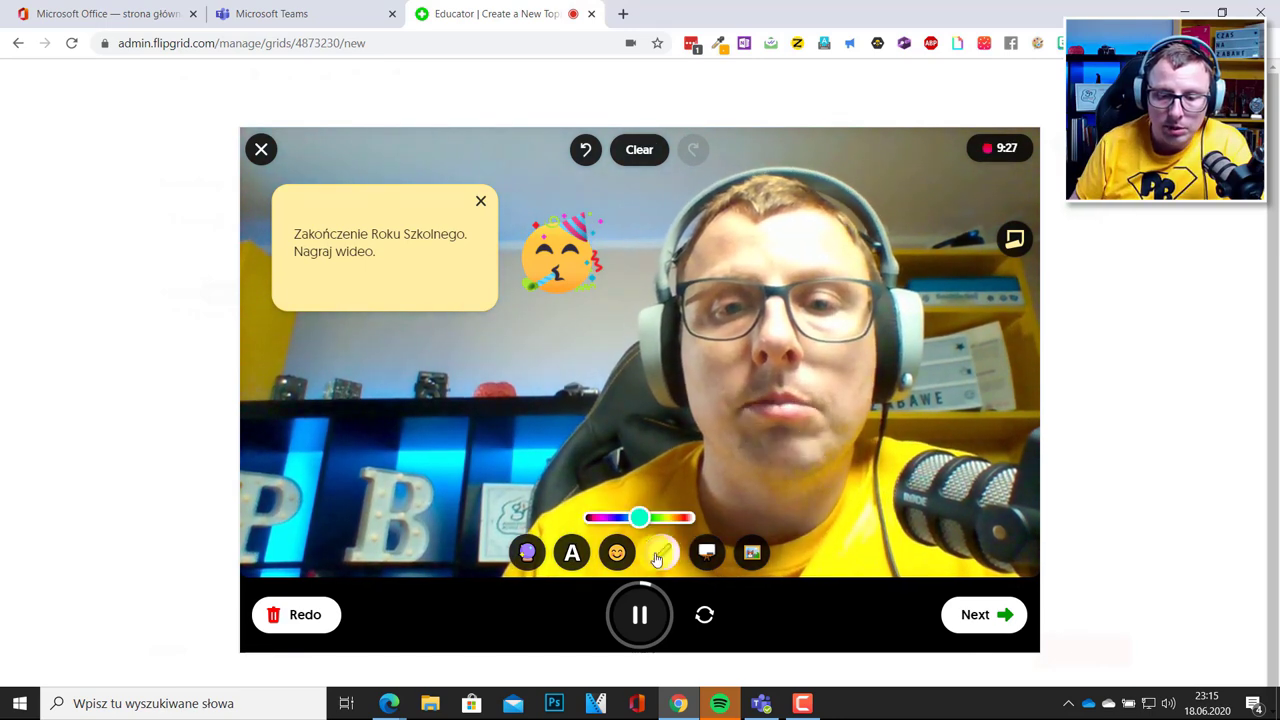
left_click_drag(510, 334, 363, 355)
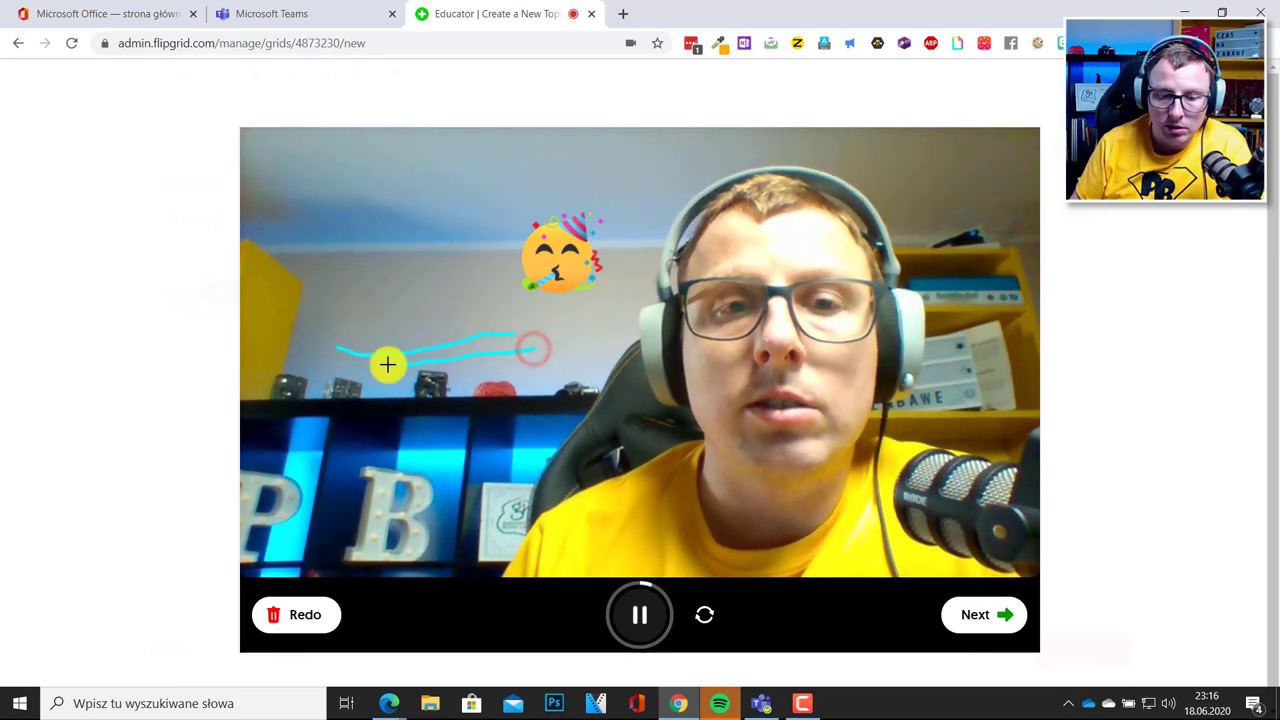
left_click_drag(547, 362, 418, 372)
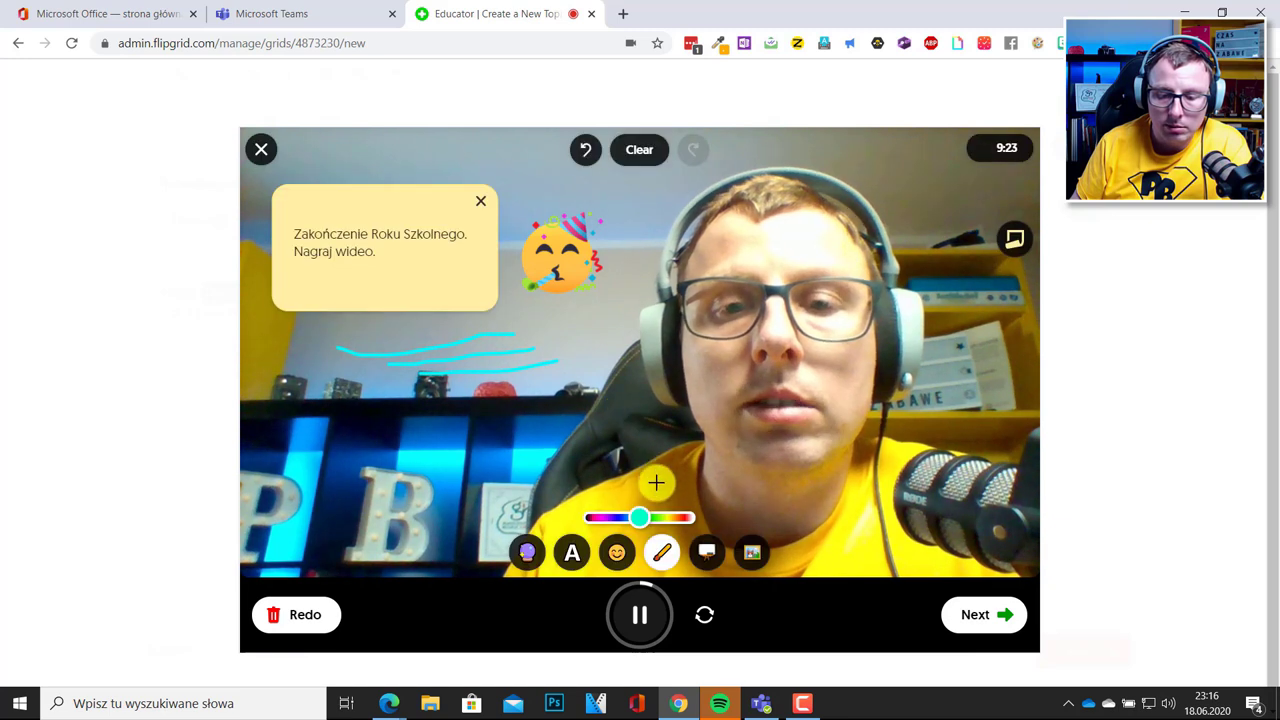
left_click_drag(655, 527, 680, 518)
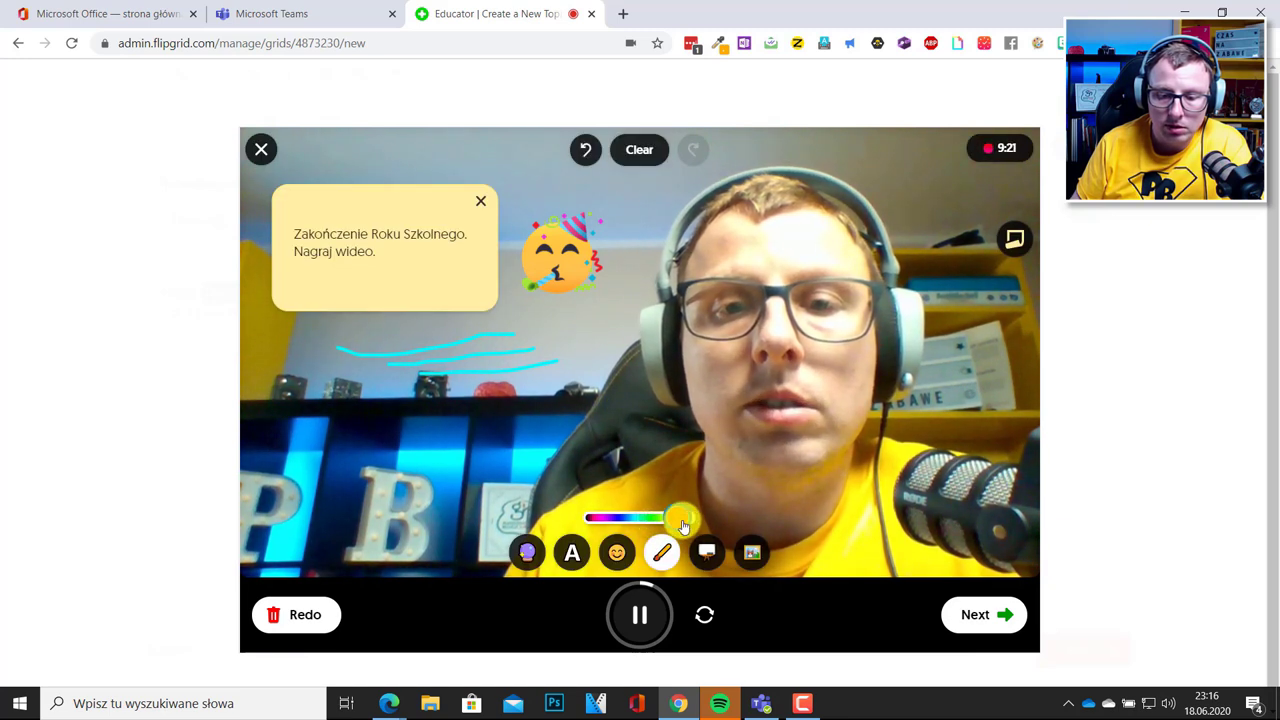
left_click_drag(380, 449, 488, 429)
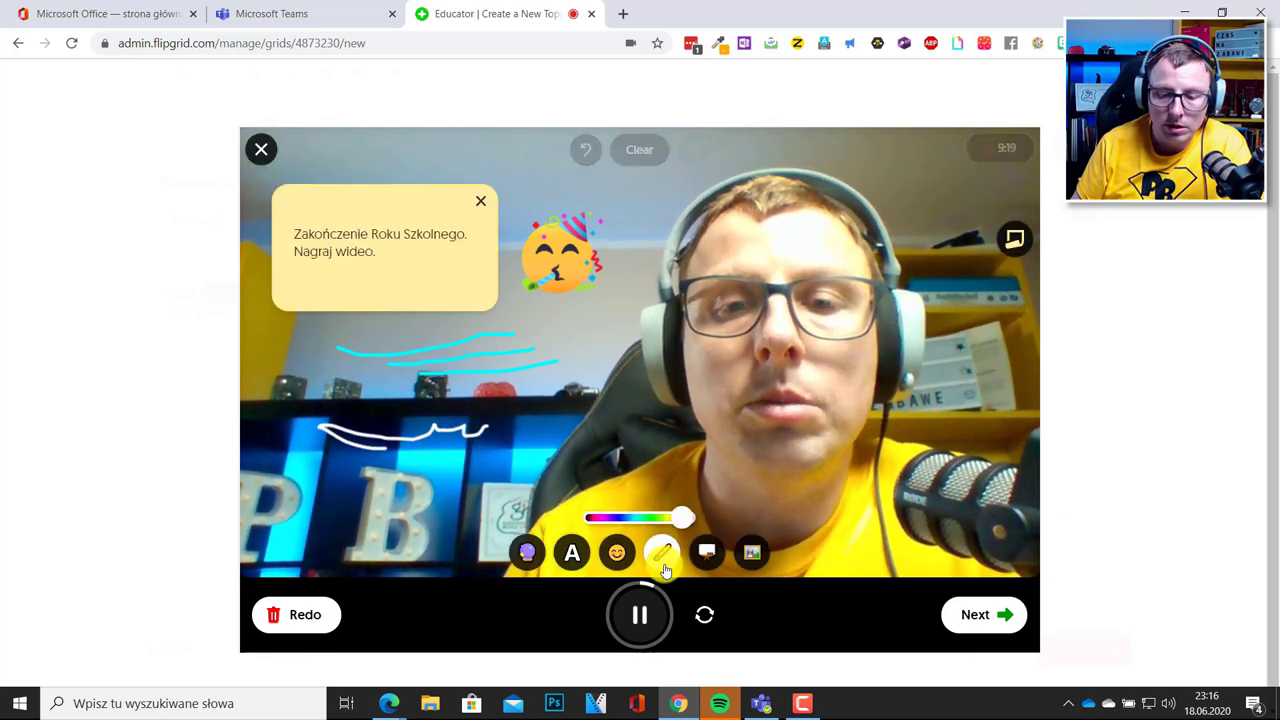
Switch to the whiteboard background, draw a black squiggle, then return to the camera.
left_click(707, 553)
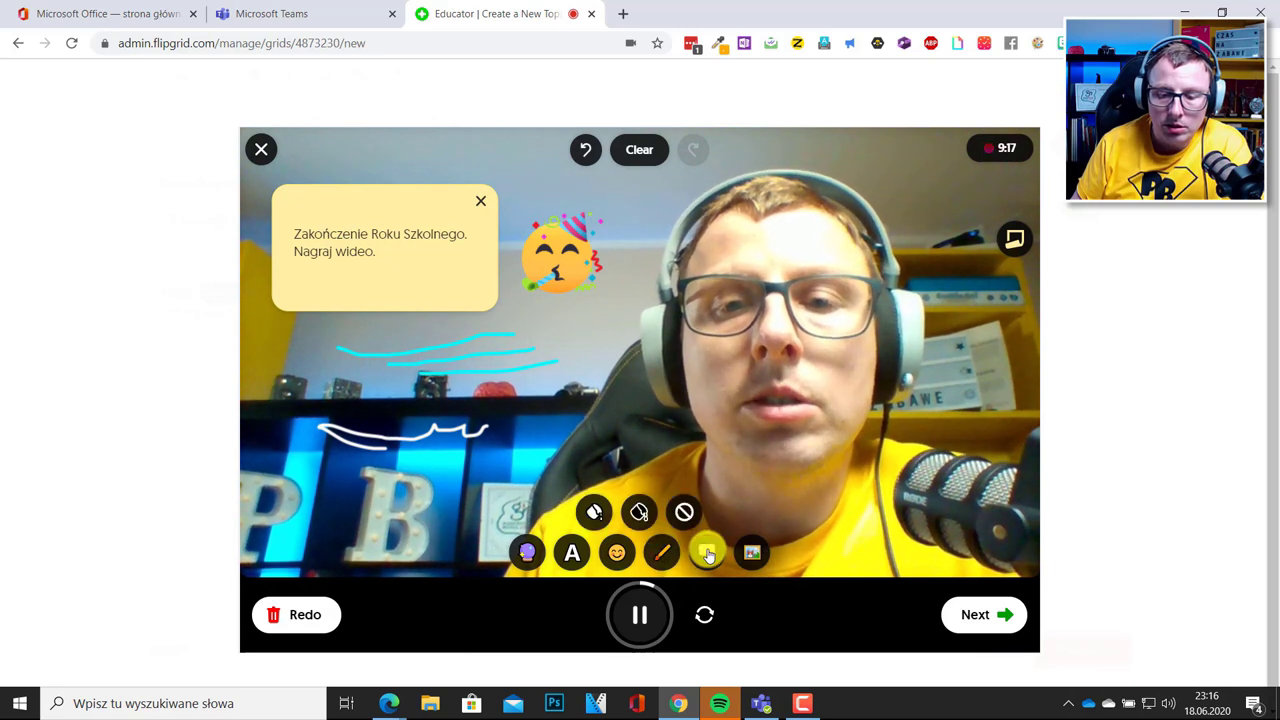
left_click(600, 515)
left_click_drag(665, 319, 772, 270)
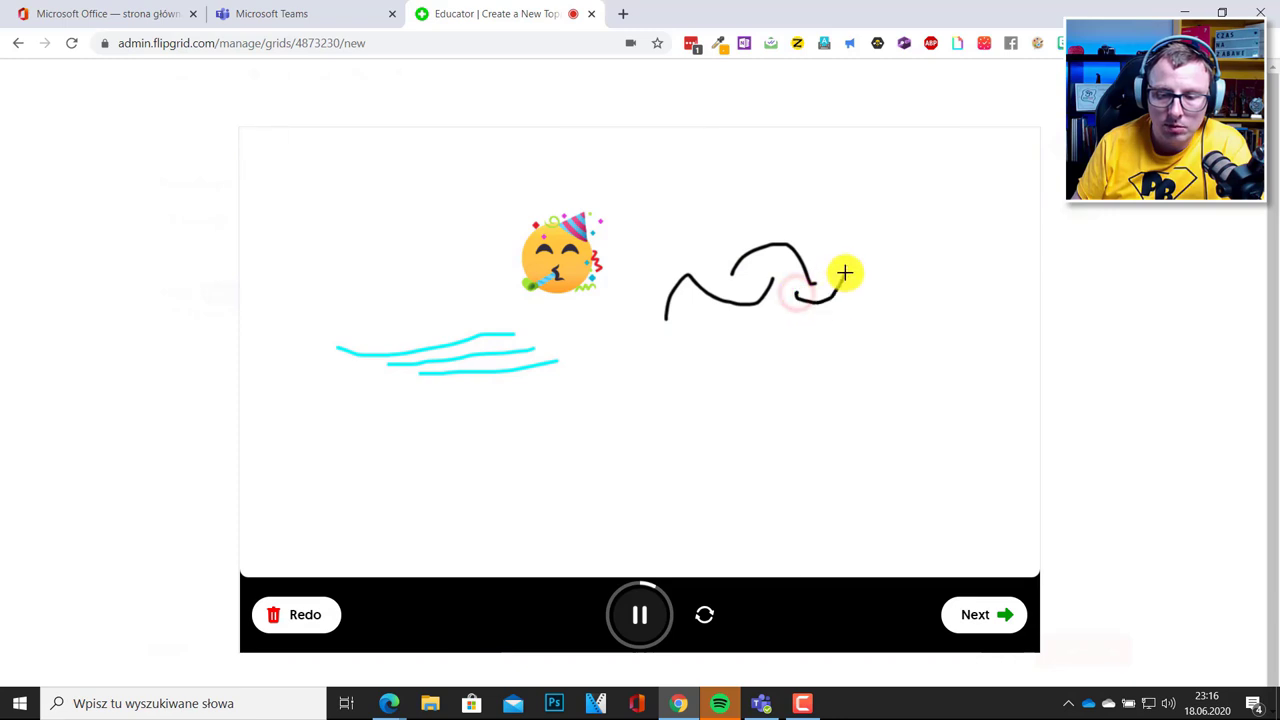
left_click_drag(830, 263, 870, 285)
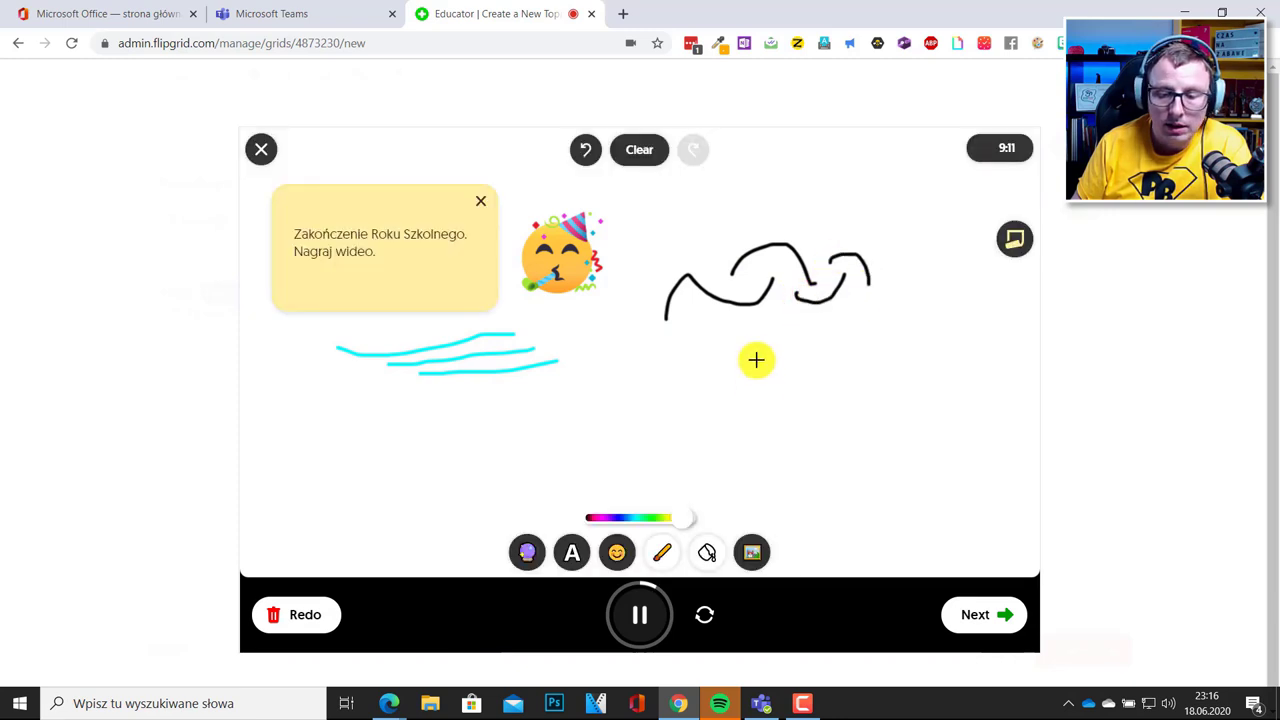
left_click(697, 514)
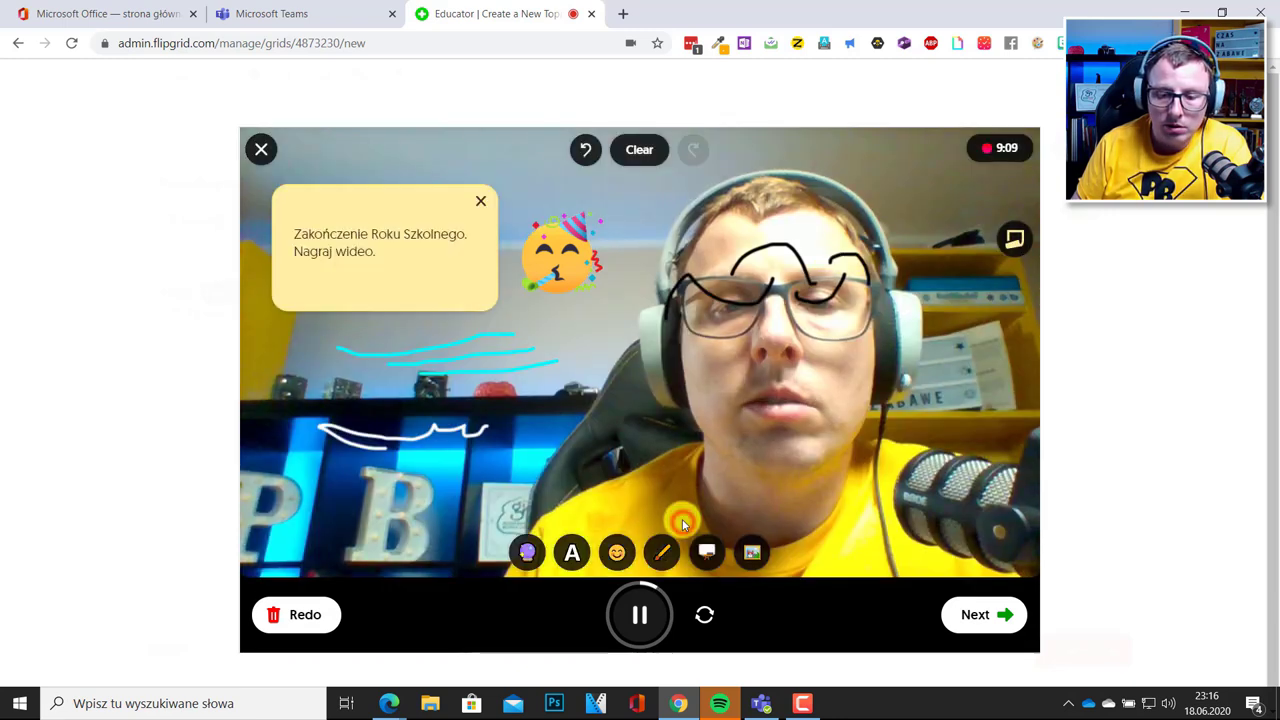
Undo the last two strokes and clear all drawings and stickers from the video.
left_click(585, 150)
left_click(585, 150)
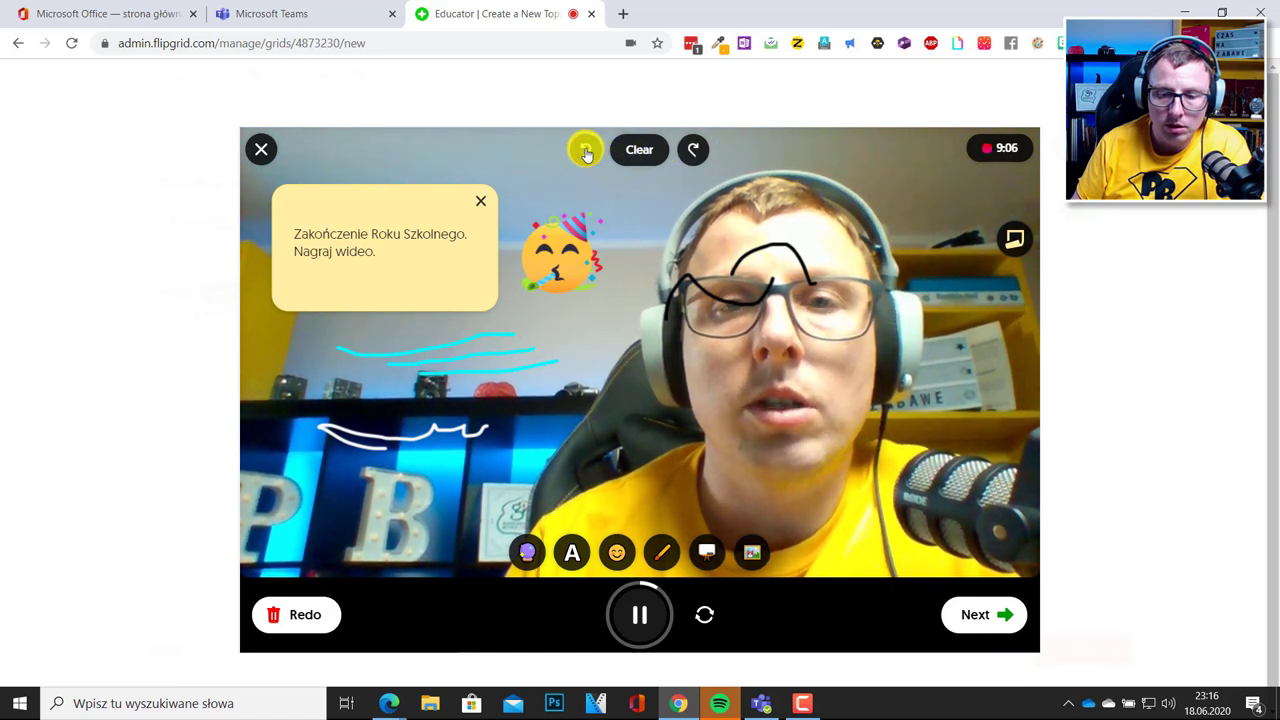
left_click(639, 149)
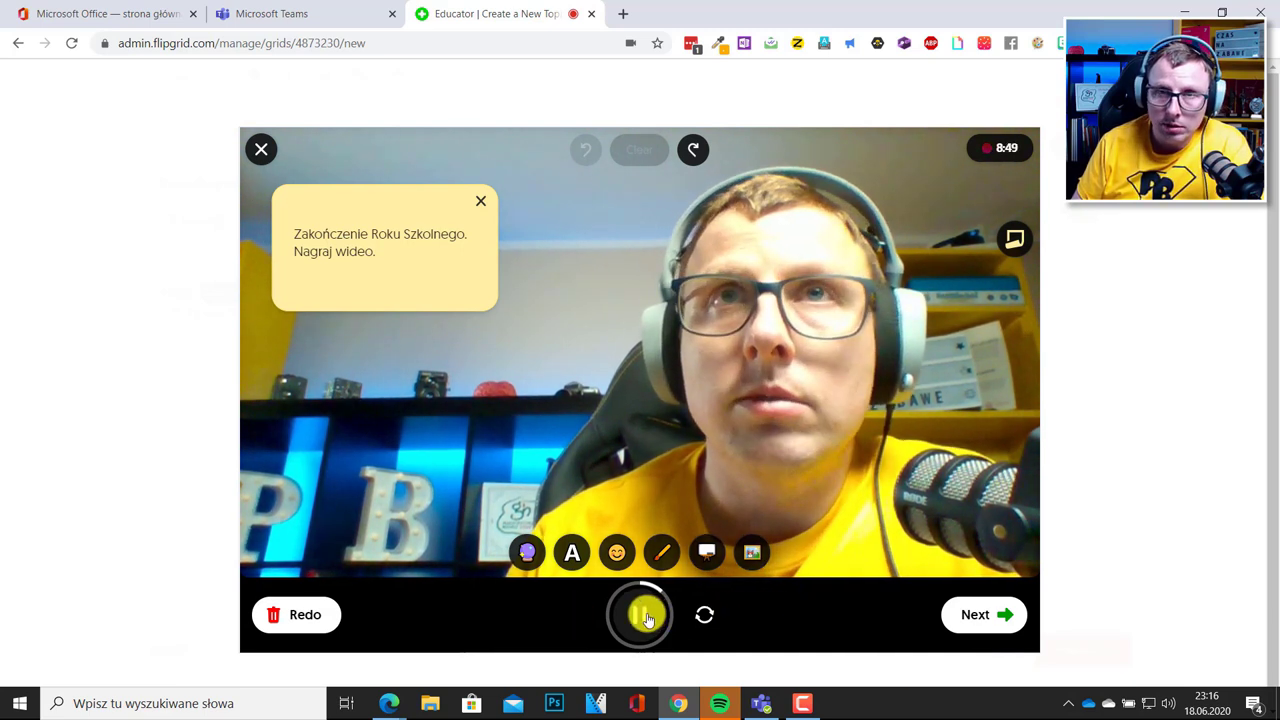
Stop recording and open the recorded clip for trimming.
left_click(1000, 622)
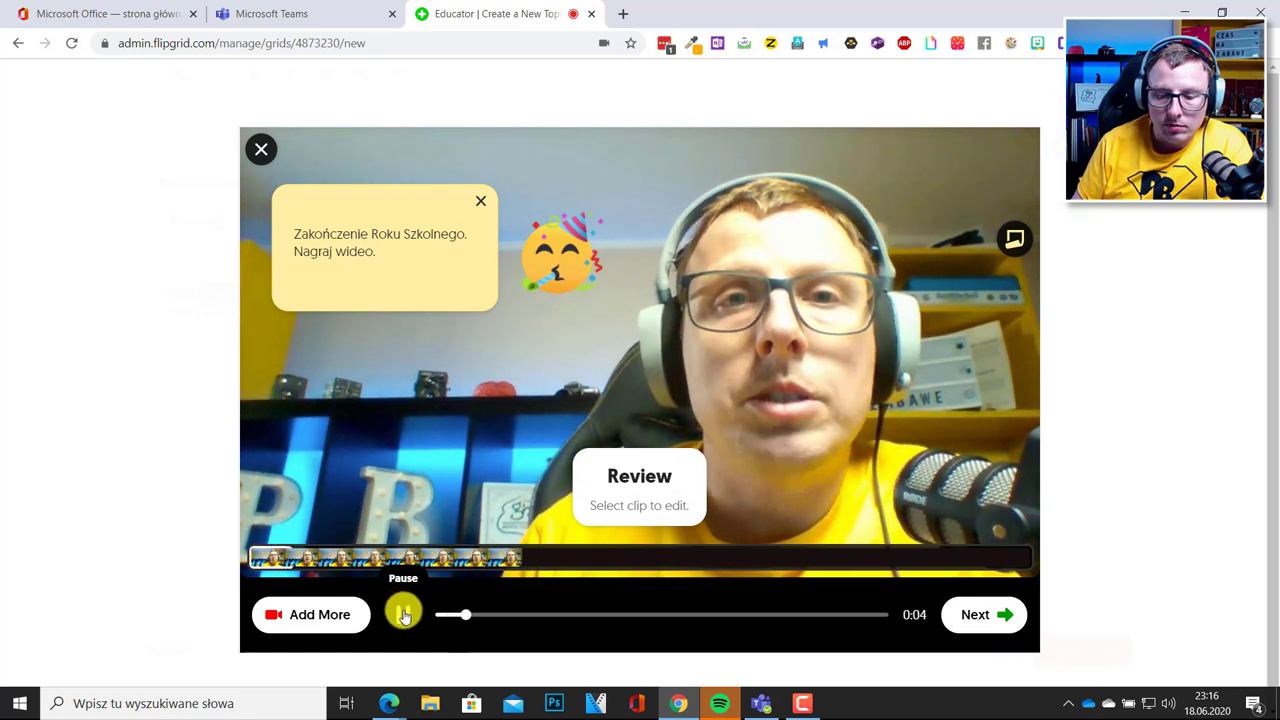
left_click(404, 614)
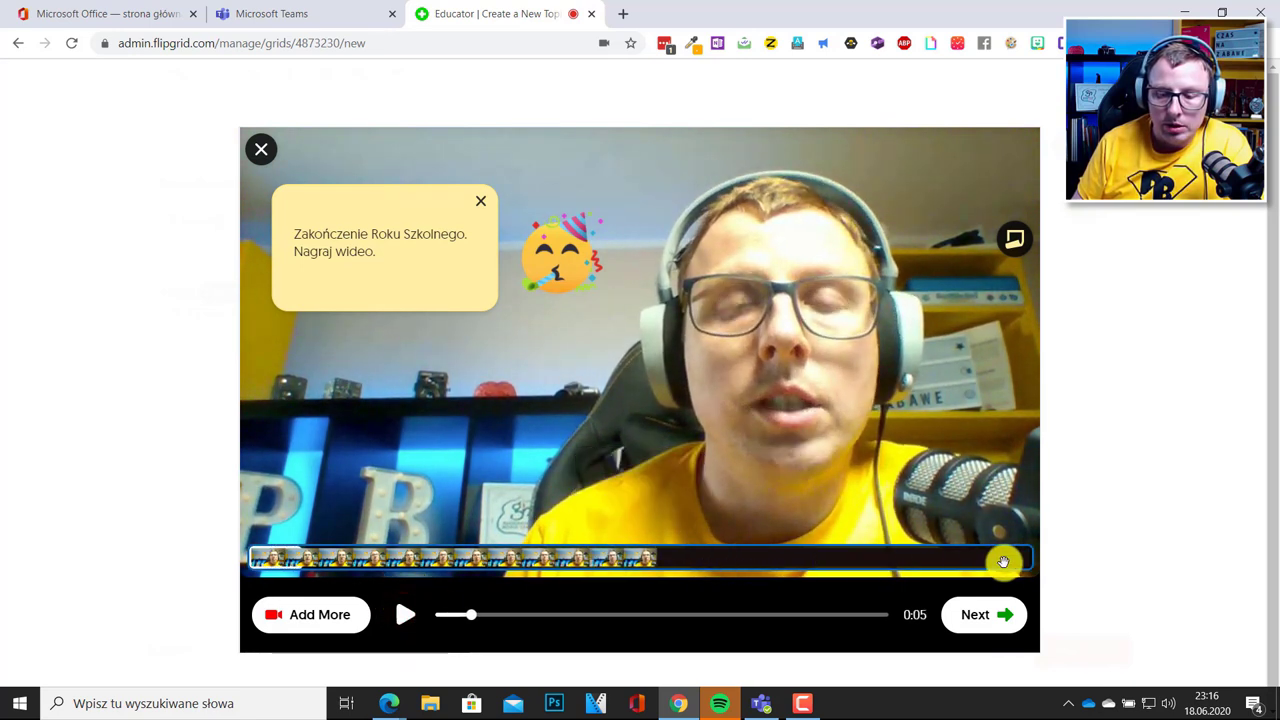
left_click(820, 561)
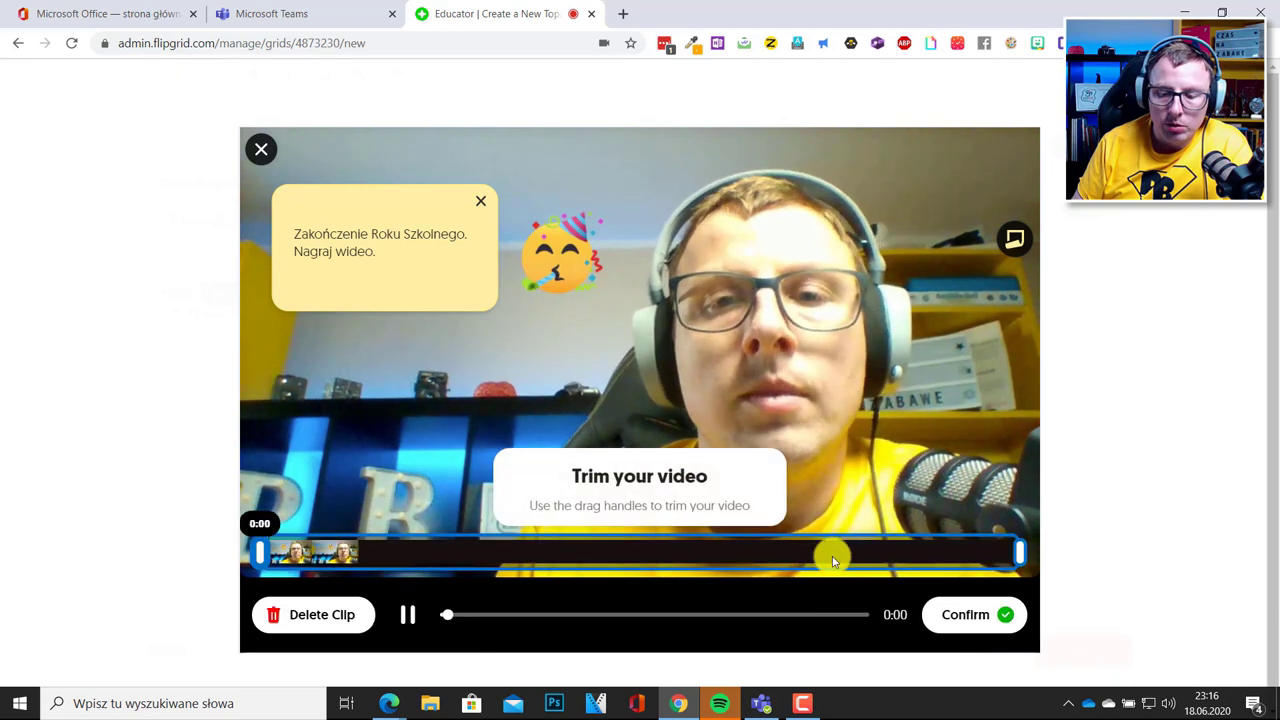
left_click(406, 612)
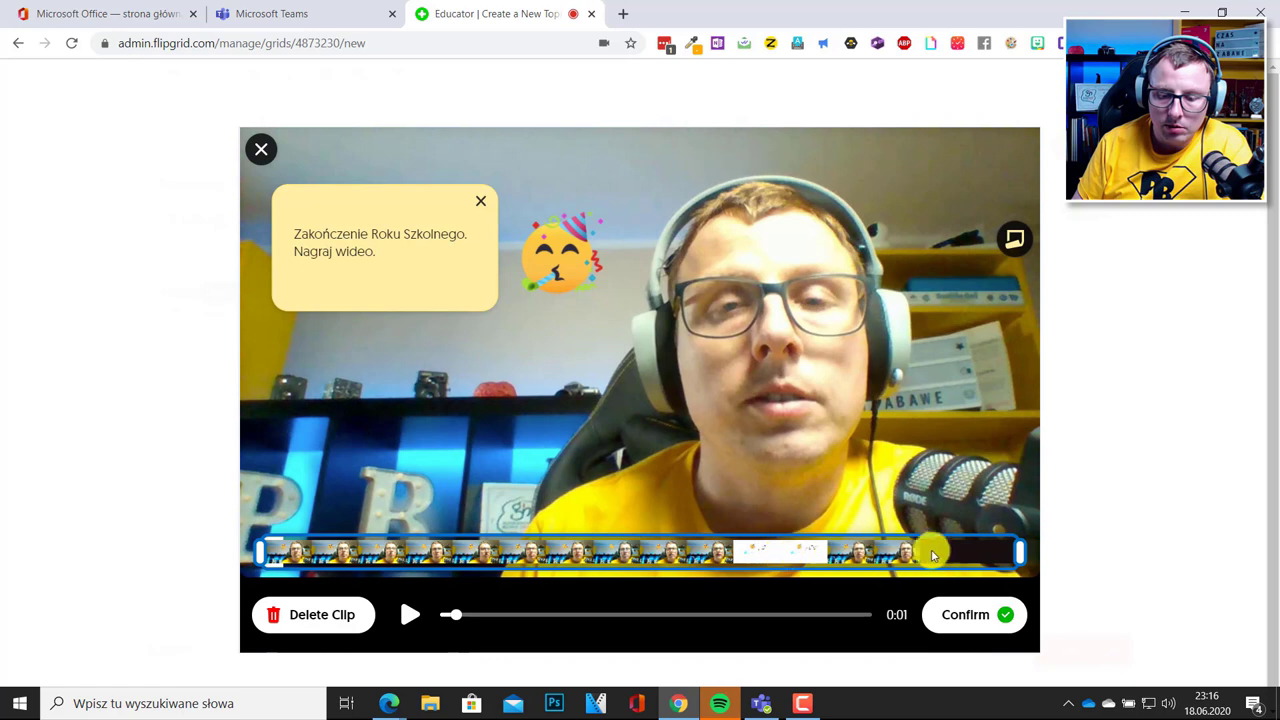
Trim a little off the clip's end, confirm it, and continue to the selfie step.
left_click_drag(1017, 549, 978, 548)
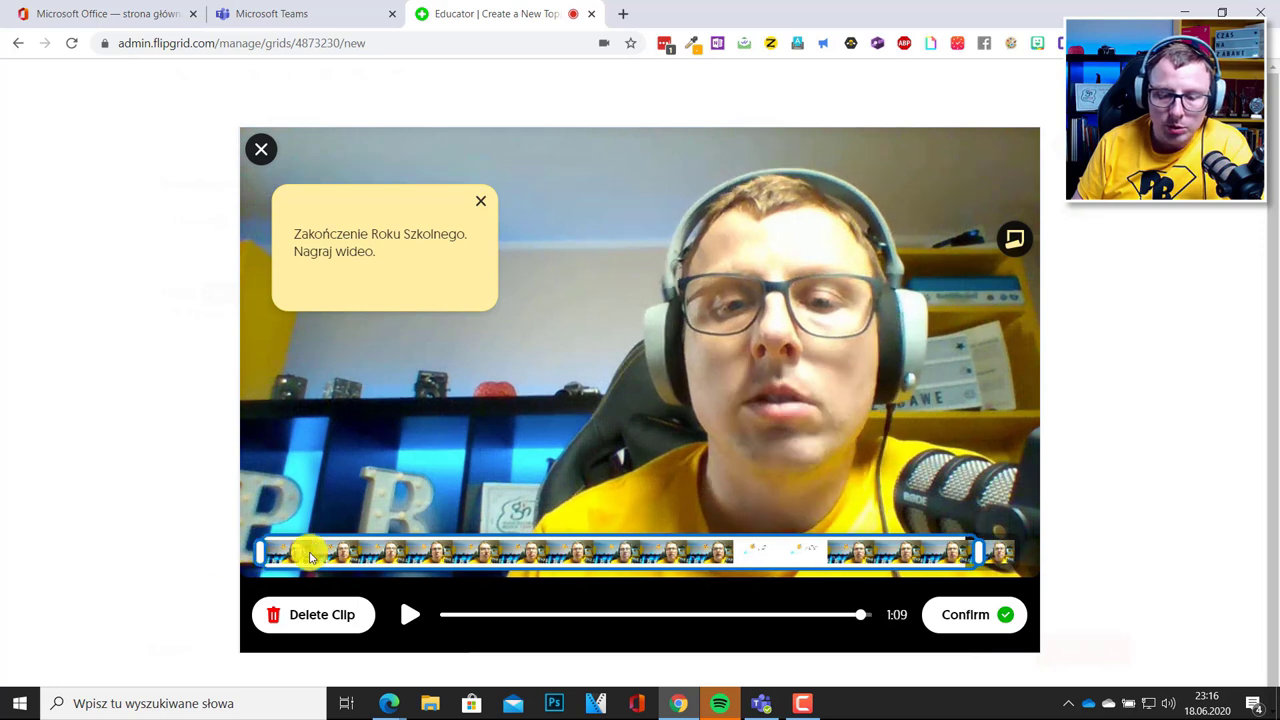
left_click(970, 615)
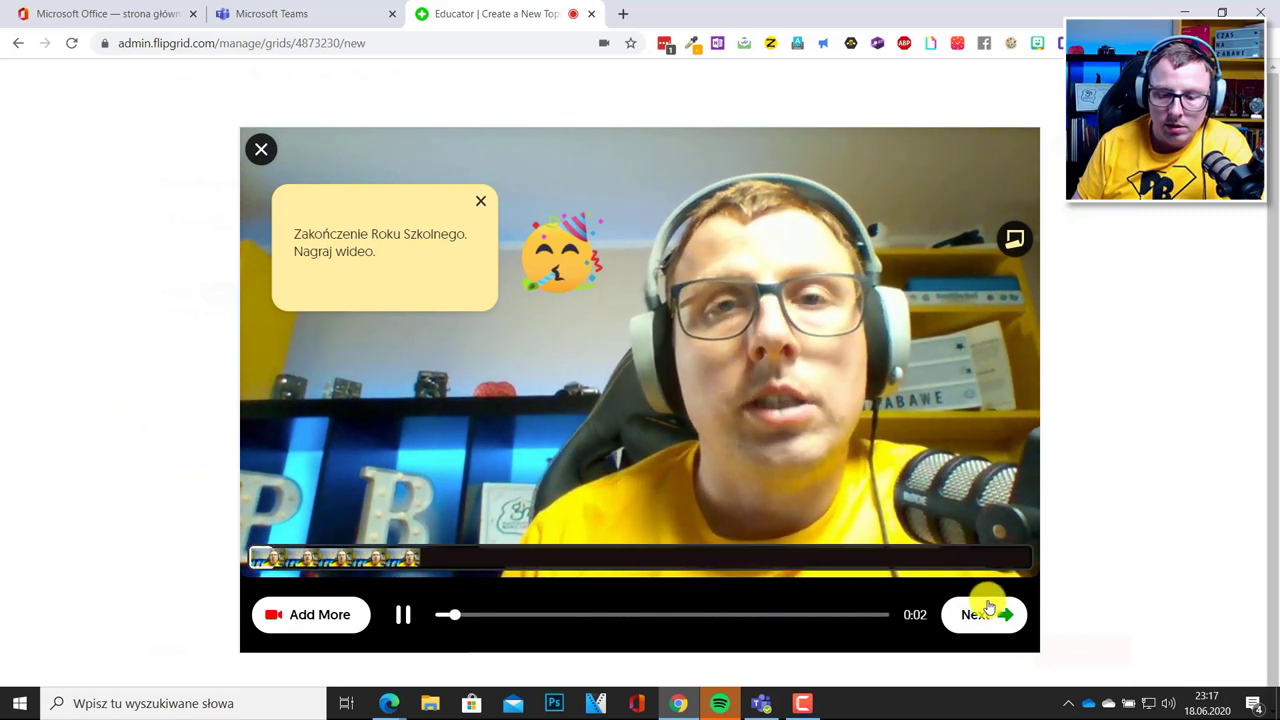
left_click(405, 612)
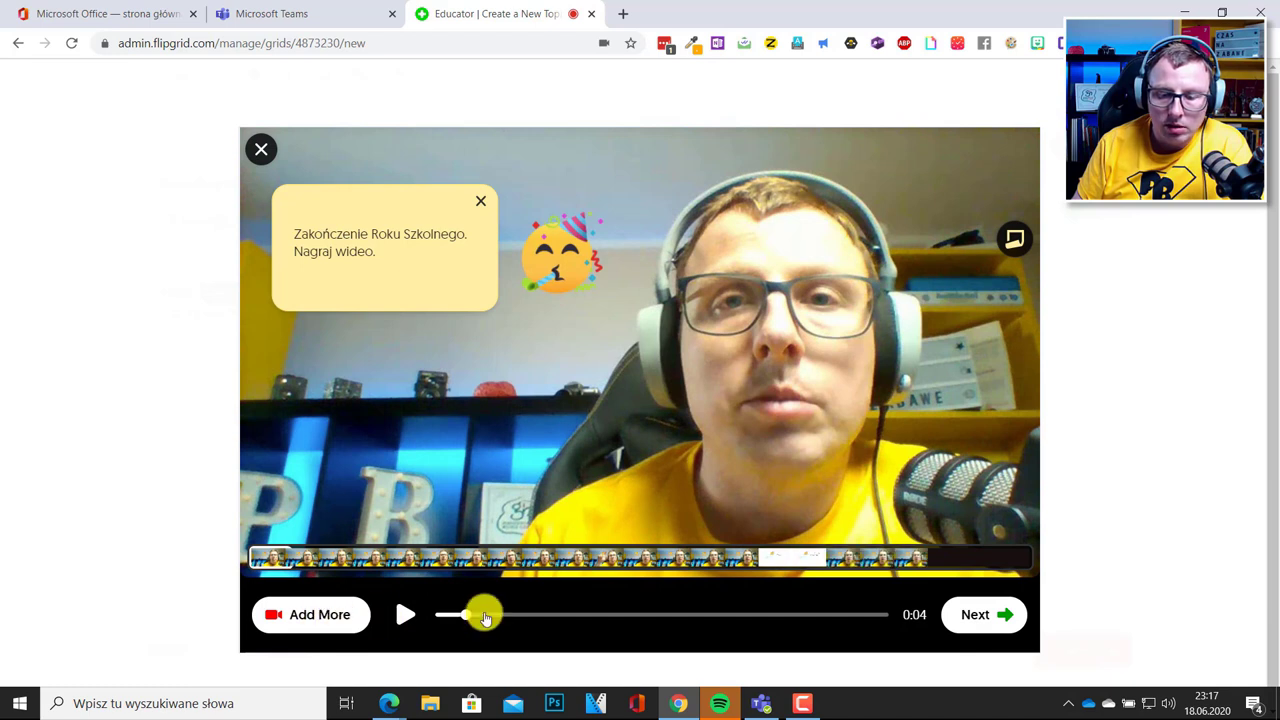
left_click(985, 615)
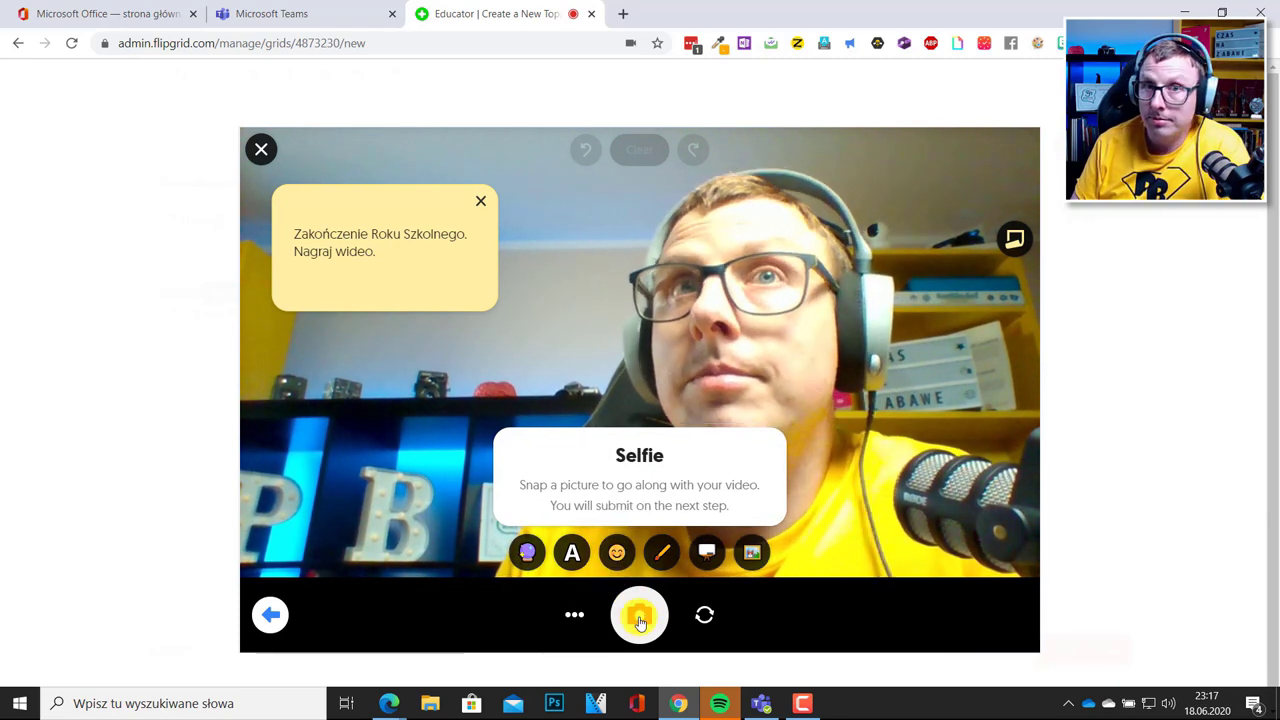
Snap the selfie, cover the face with an enlarged halo emoji, and submit the video.
left_click(640, 620)
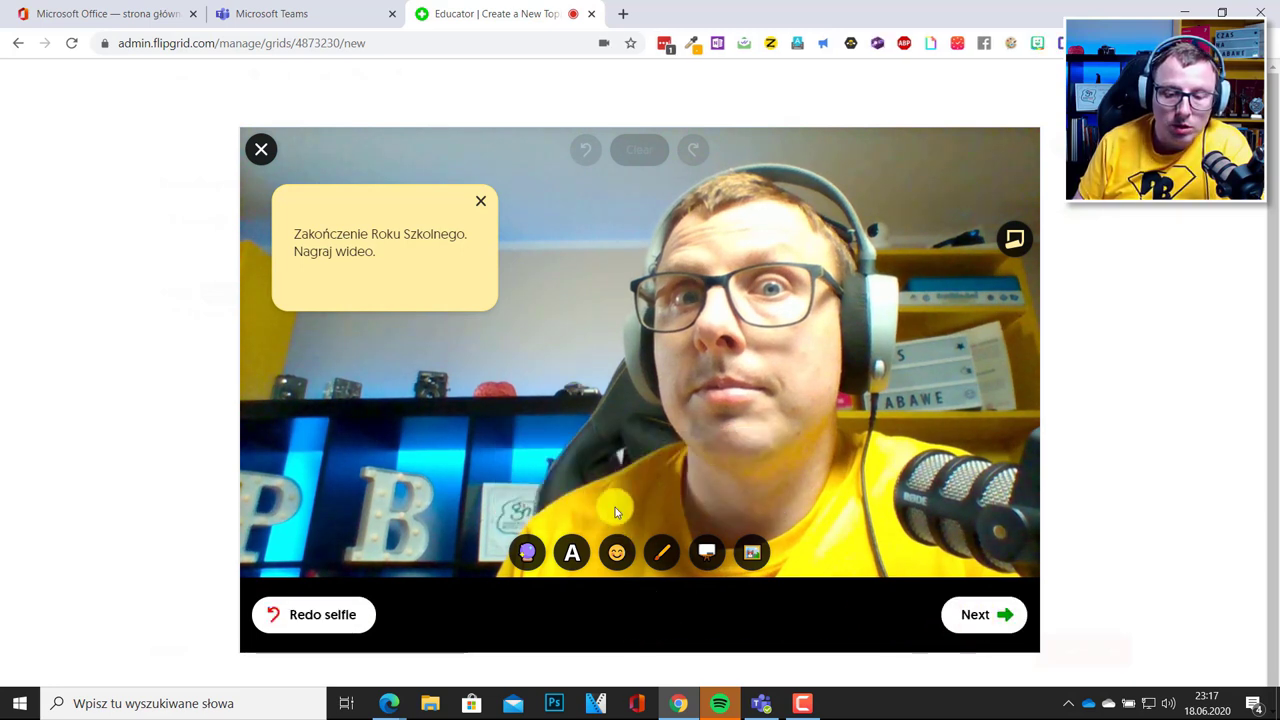
left_click(617, 552)
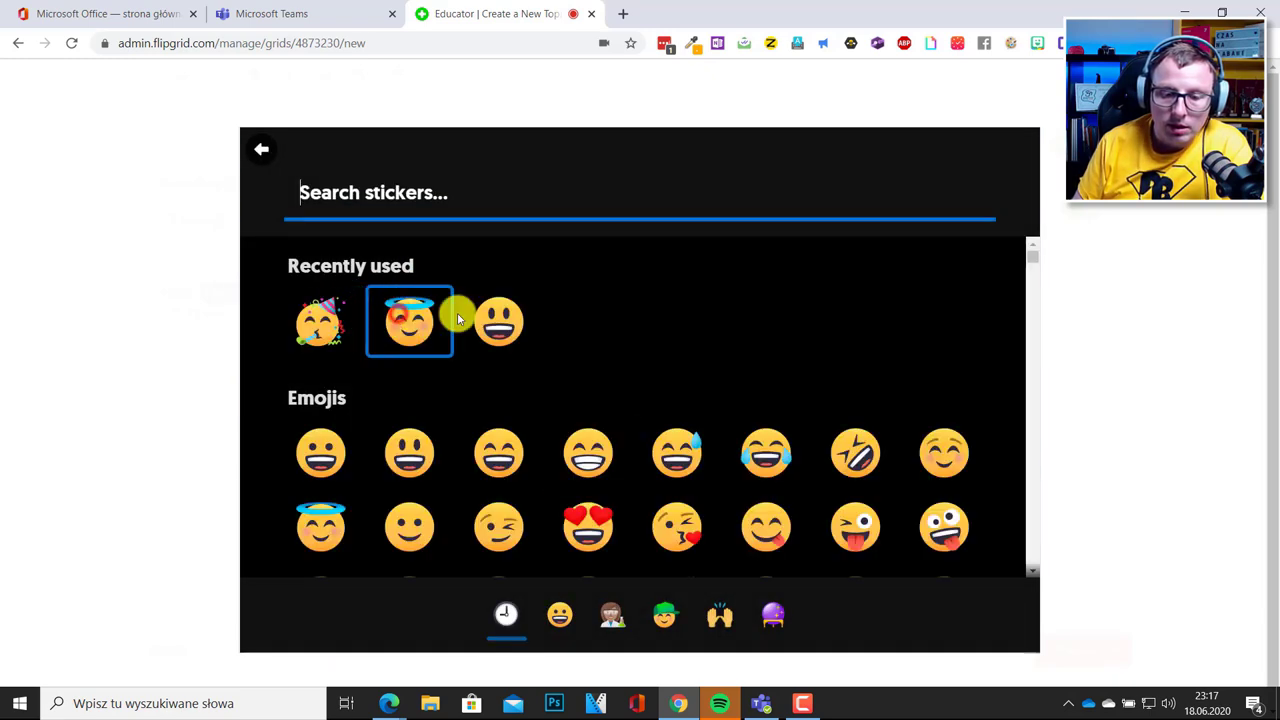
left_click(397, 320)
left_click_drag(663, 381, 764, 350)
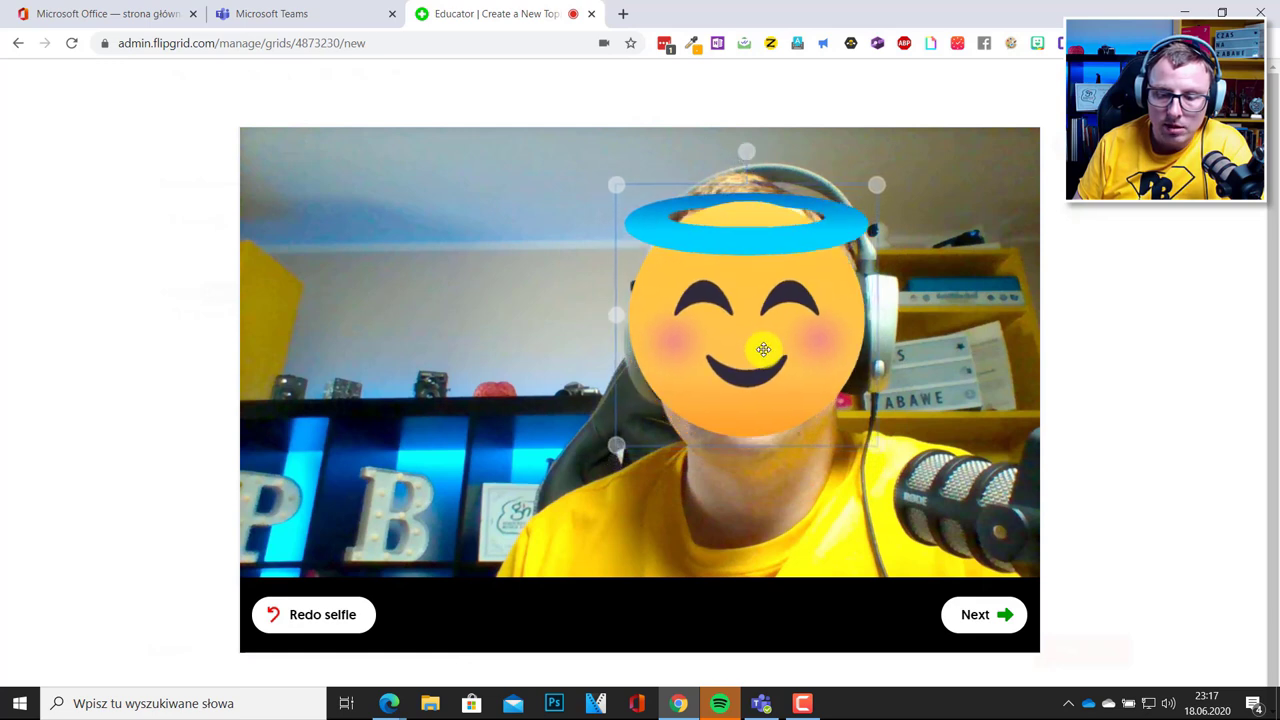
left_click(973, 617)
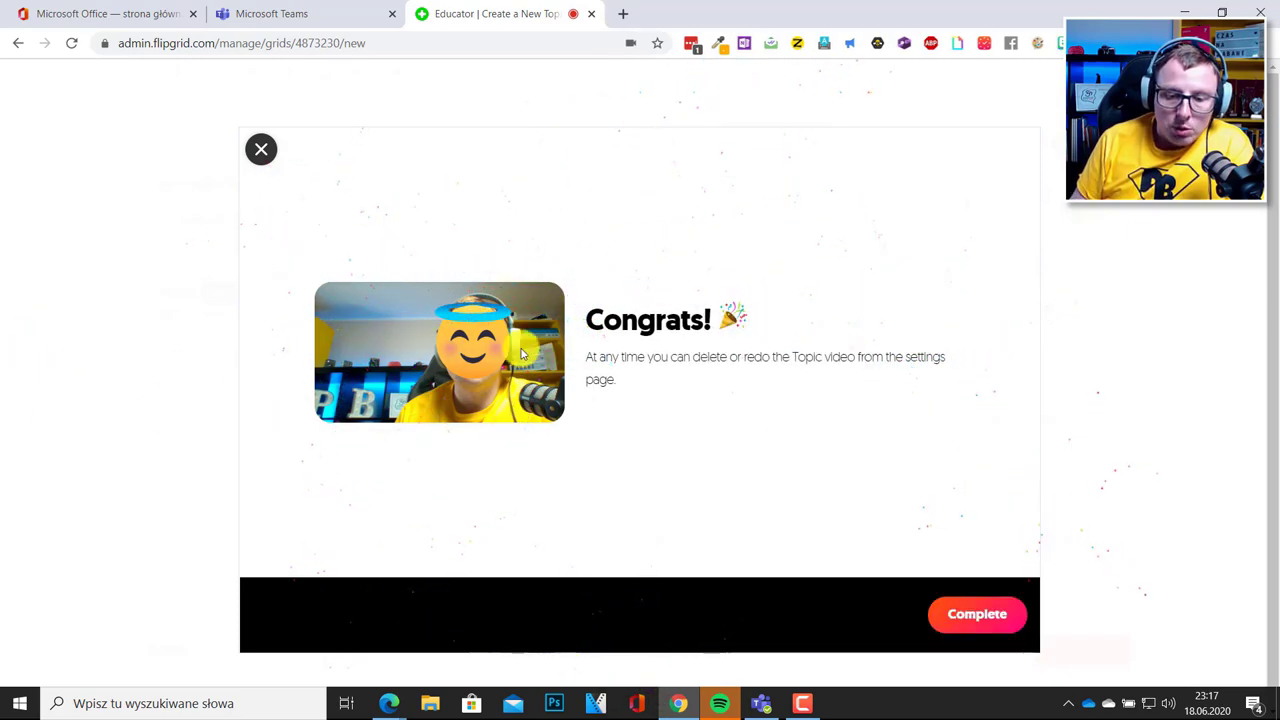
Attach the finished video as the topic's Focus and expand More Options to reach the Topic Tip field.
left_click(1008, 615)
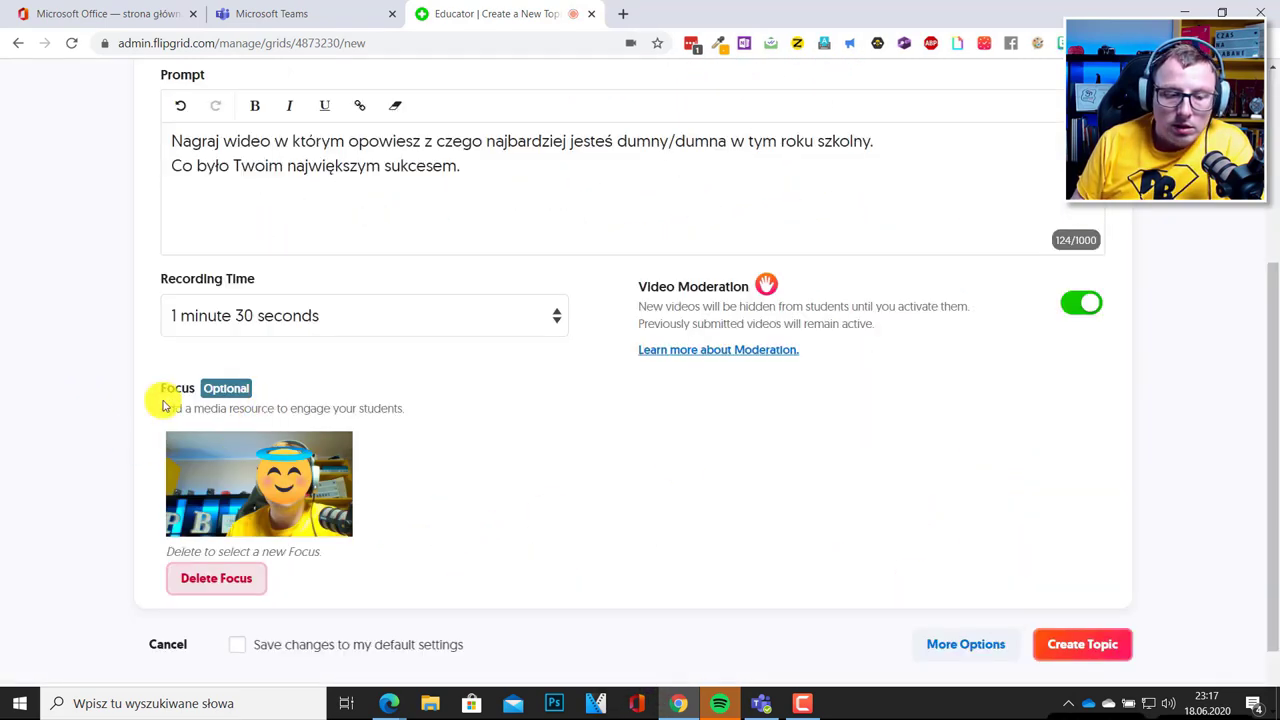
scroll(336, 466, "up", 1)
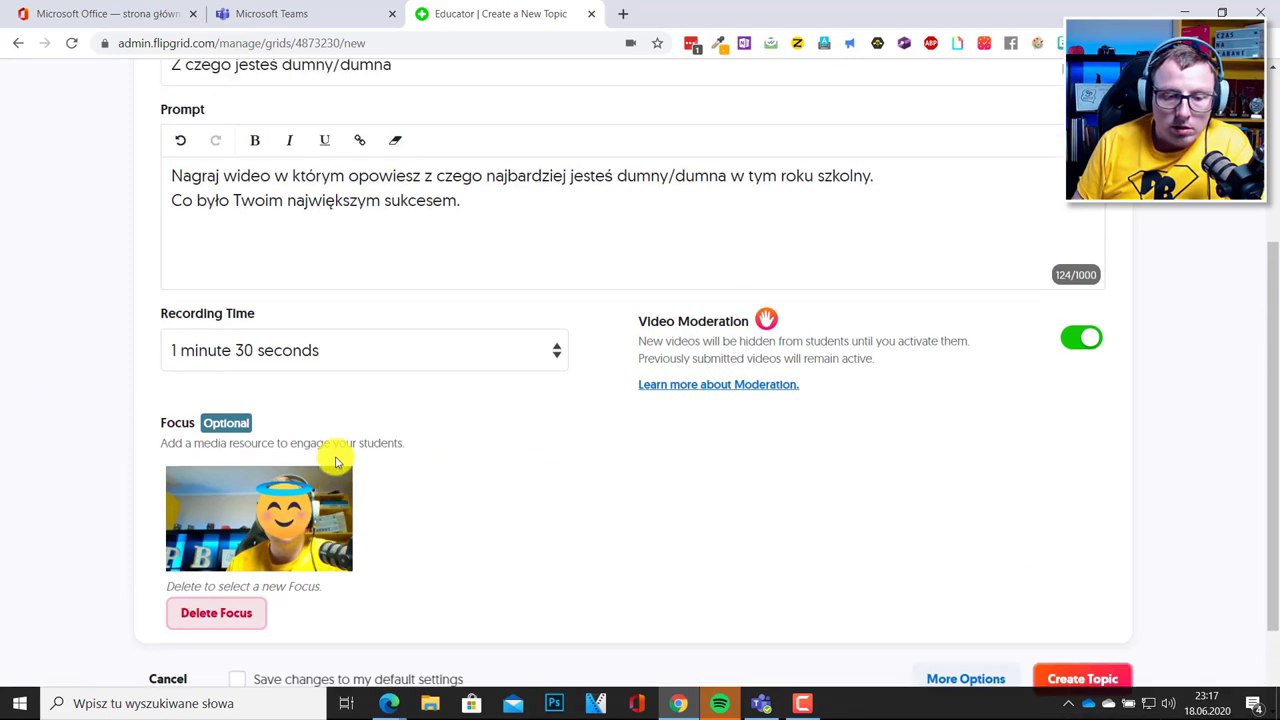
scroll(336, 466, "up", 2)
scroll(214, 320, "up", 2)
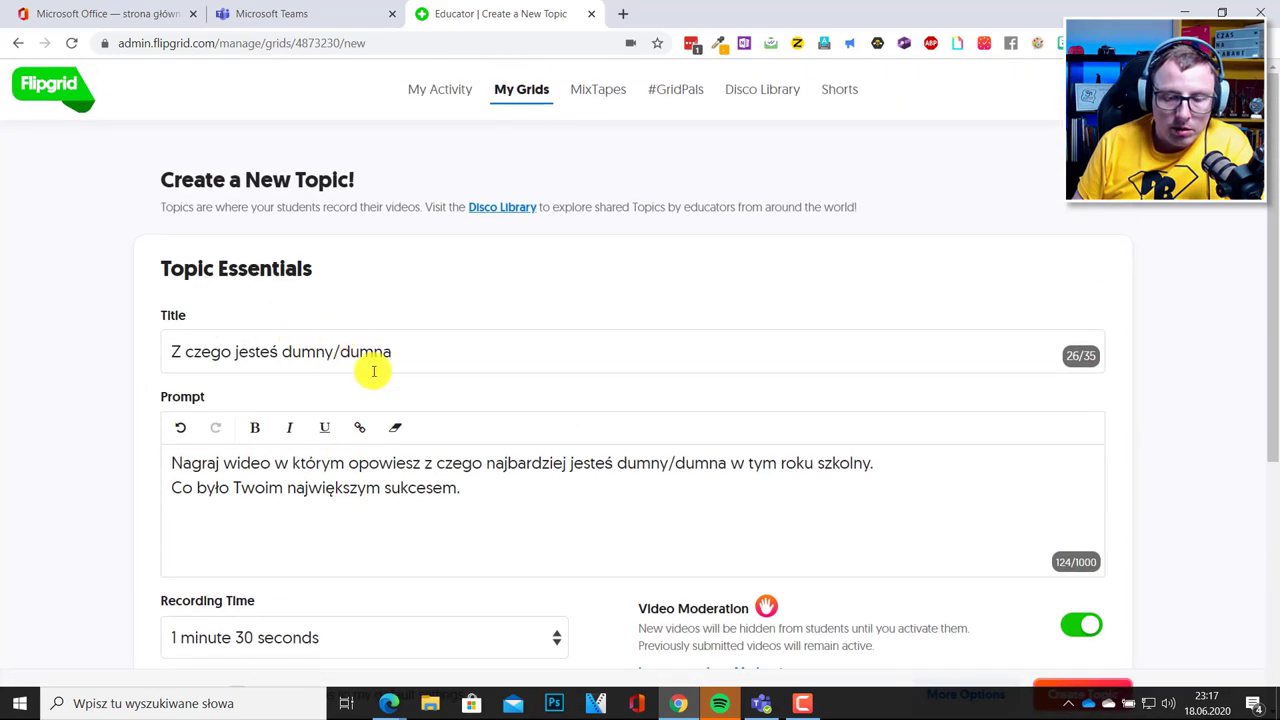
scroll(400, 430, "down", 4)
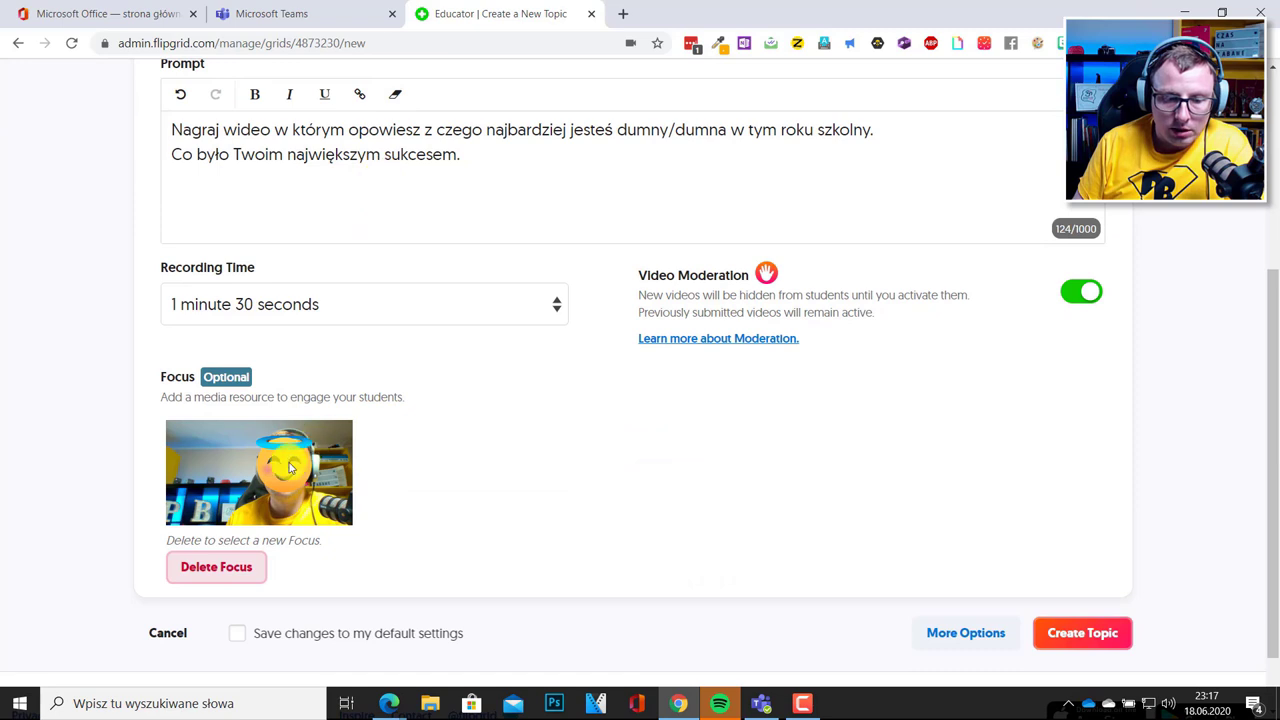
scroll(522, 524, "down", 1)
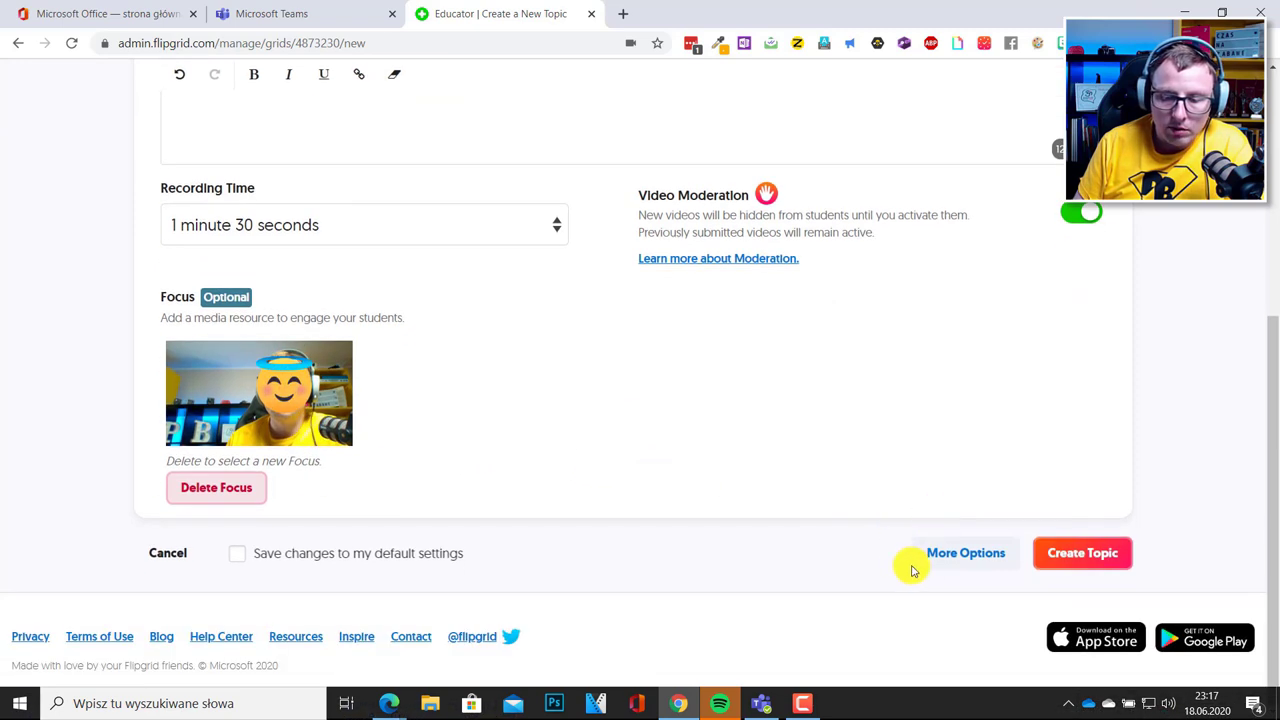
left_click(943, 555)
scroll(733, 519, "down", 3)
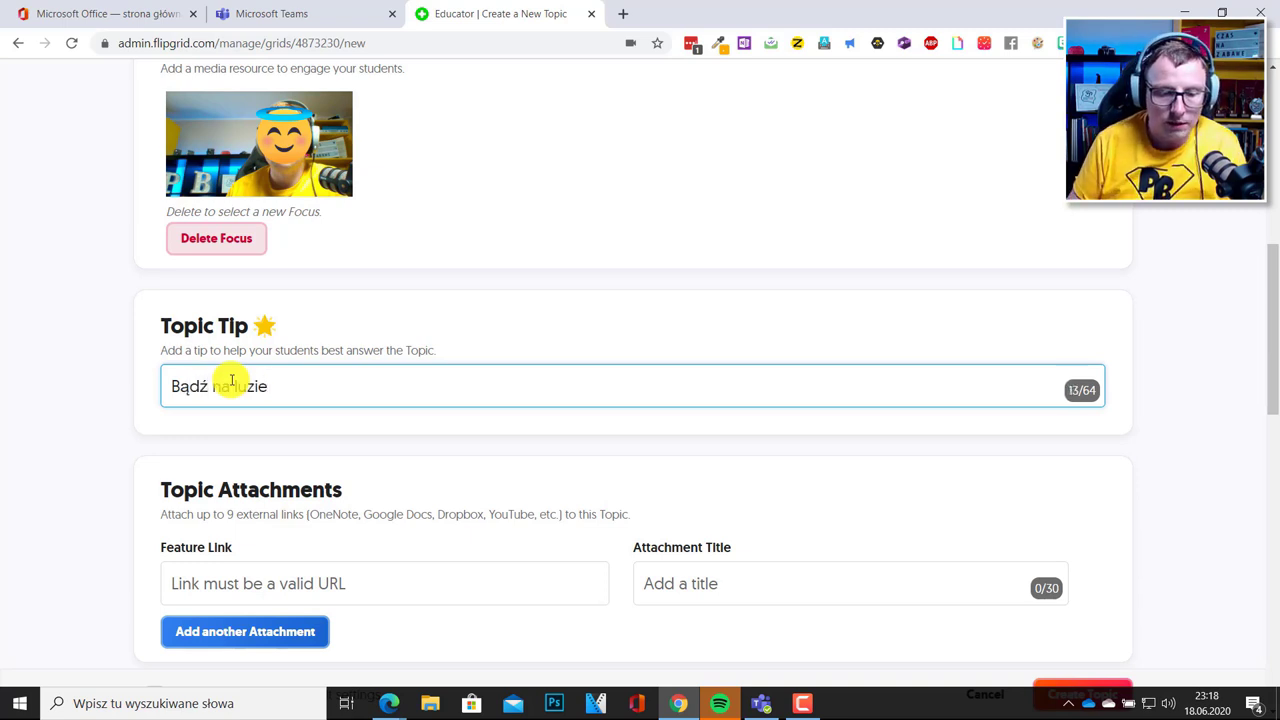
scroll(290, 430, "down", 2)
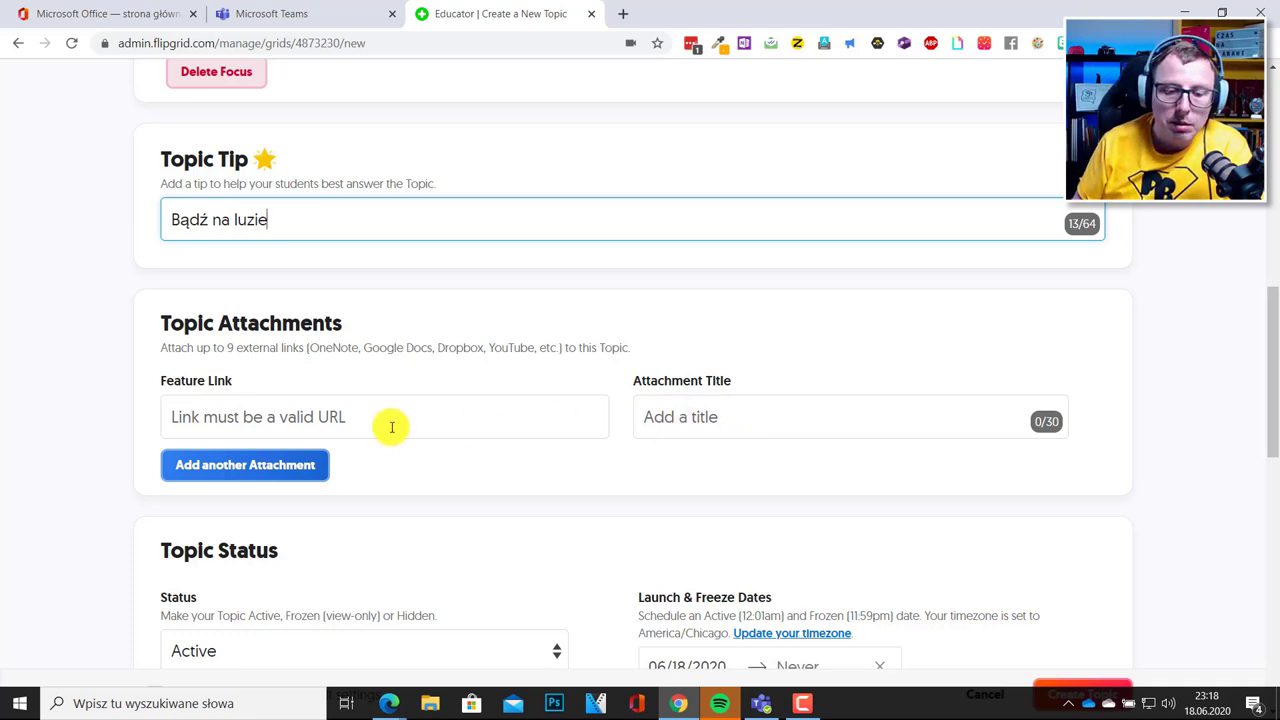
scroll(389, 425, "down", 3)
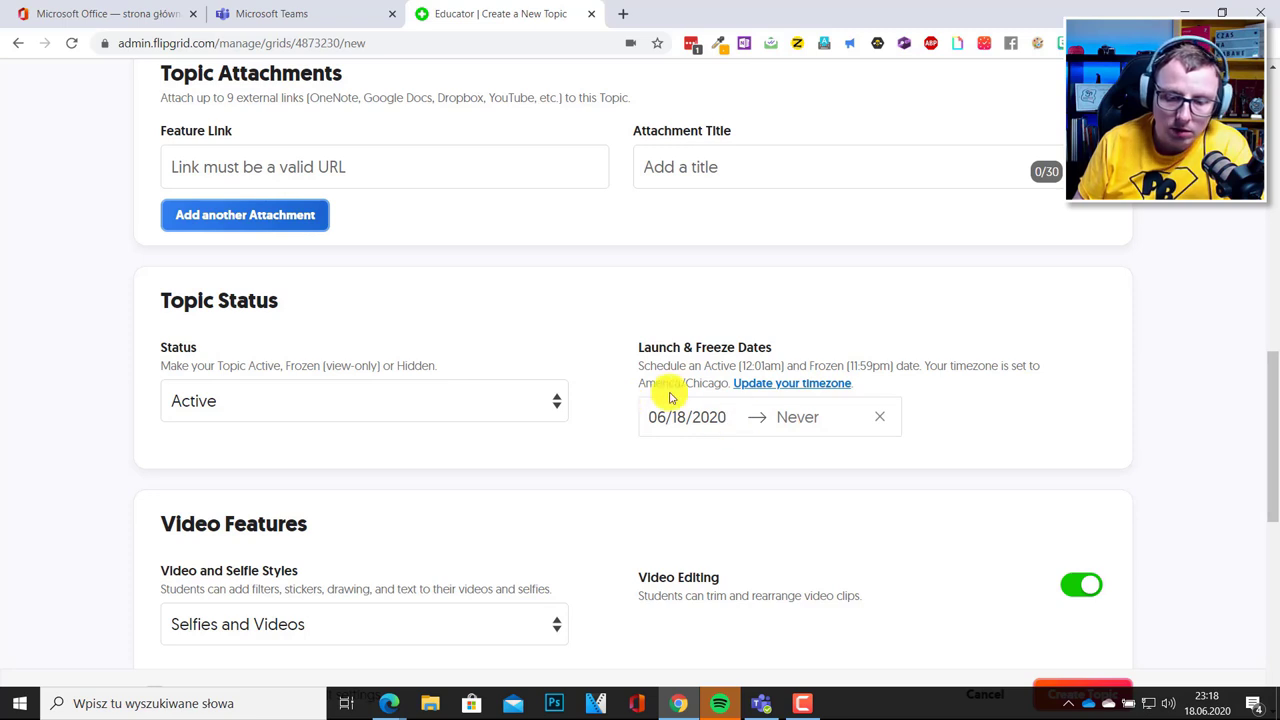
left_click(550, 405)
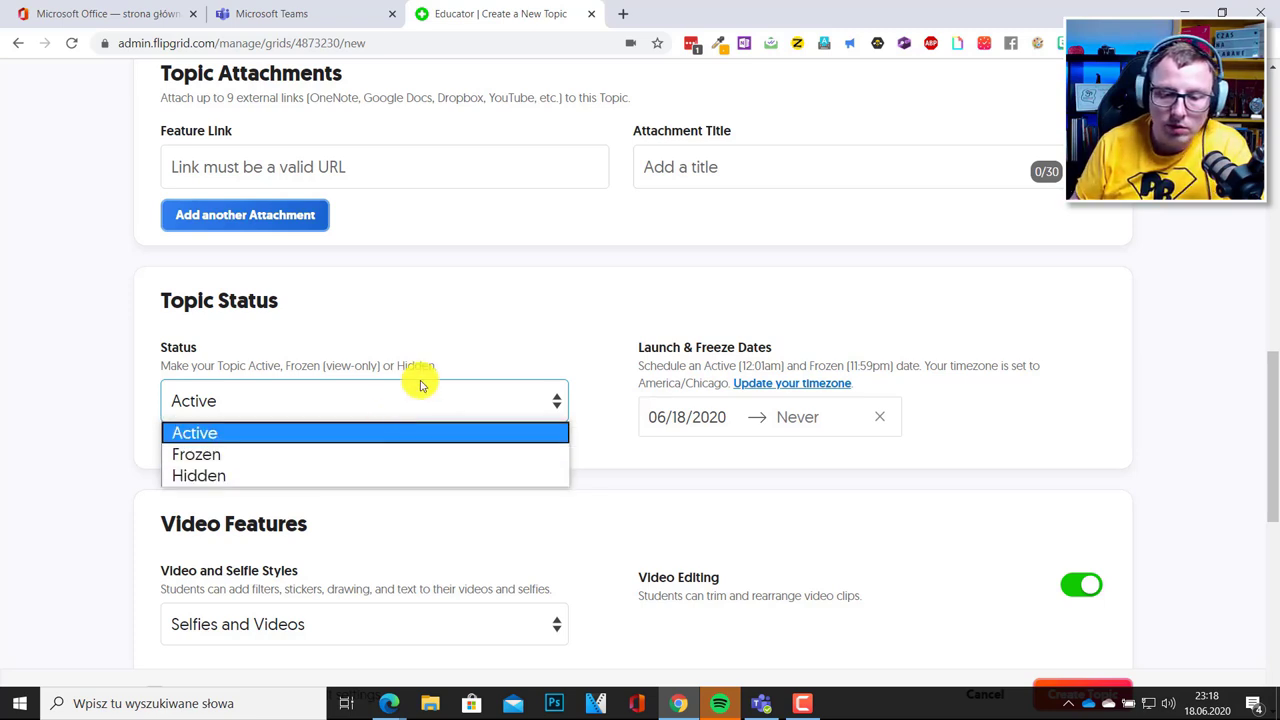
left_click(512, 334)
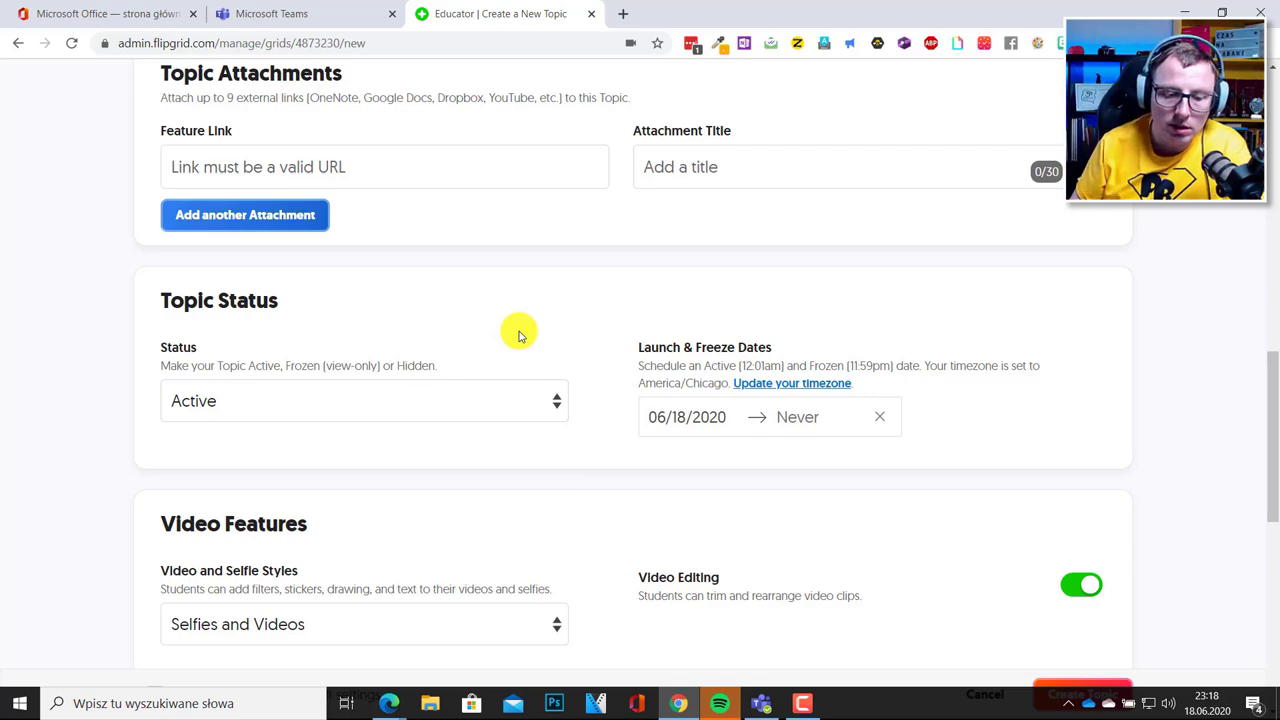
scroll(510, 338, "down", 3)
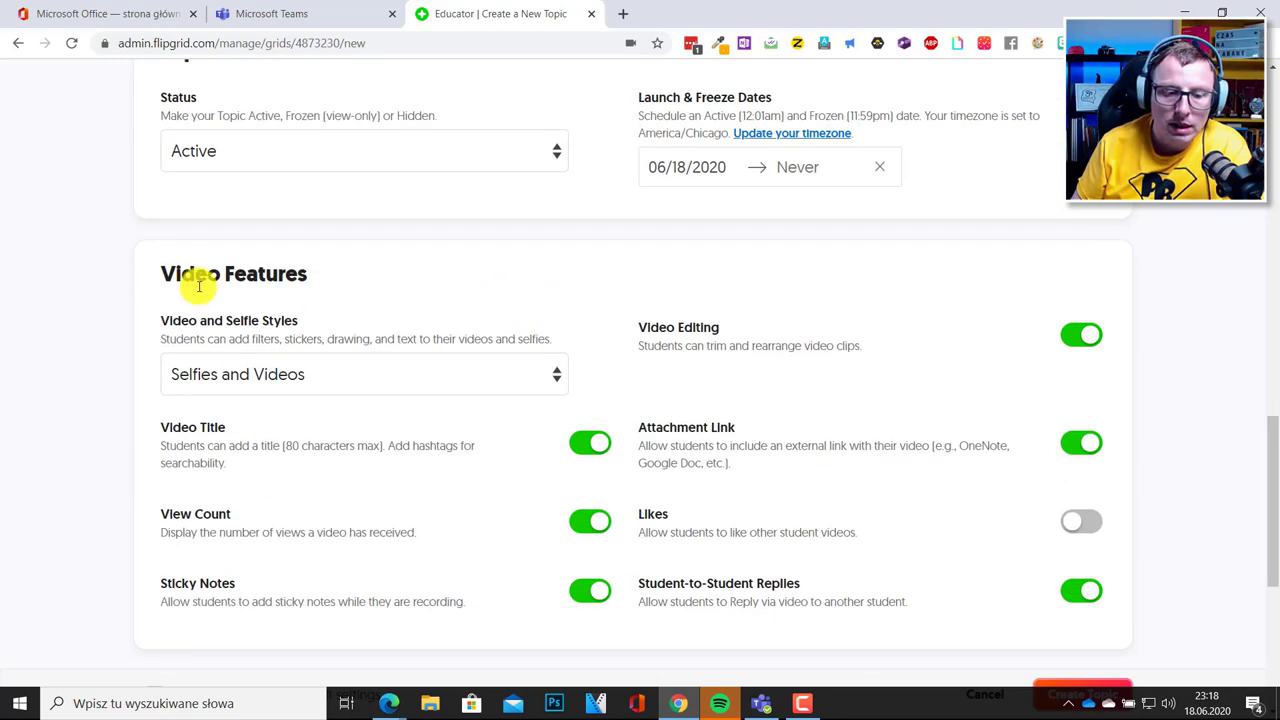
scroll(284, 222, "down", 1)
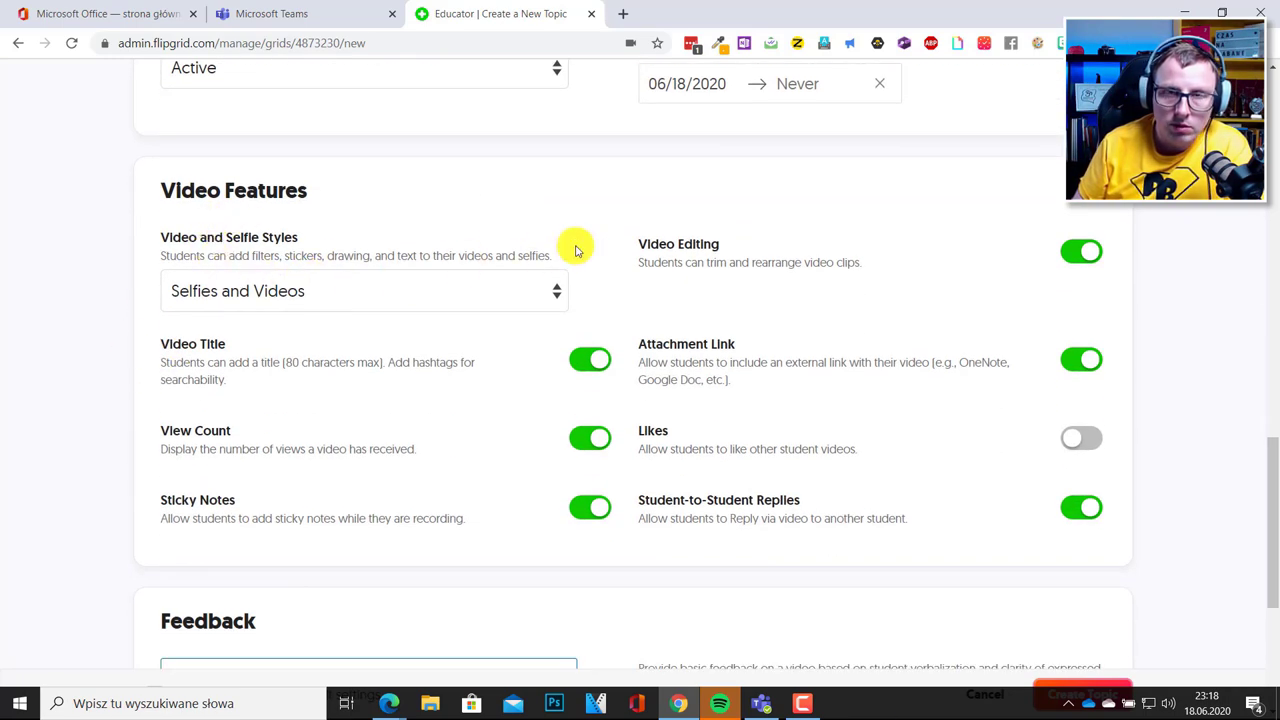
left_click(556, 288)
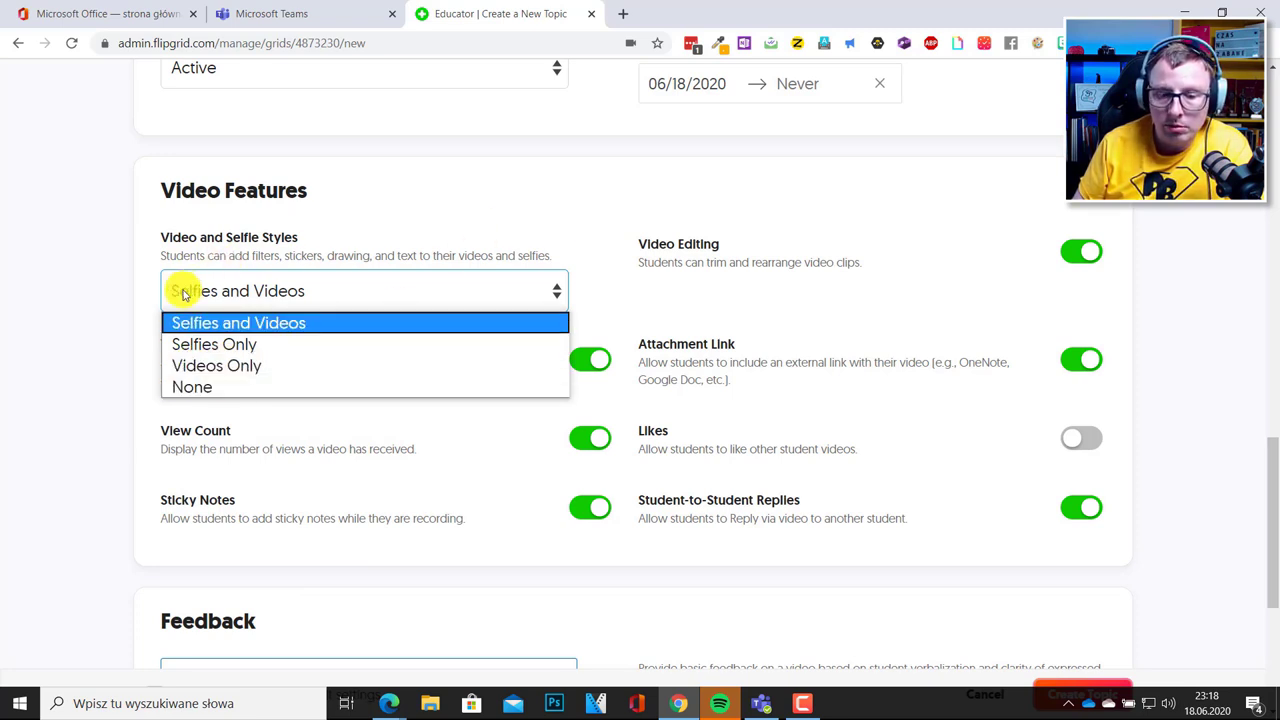
left_click(524, 212)
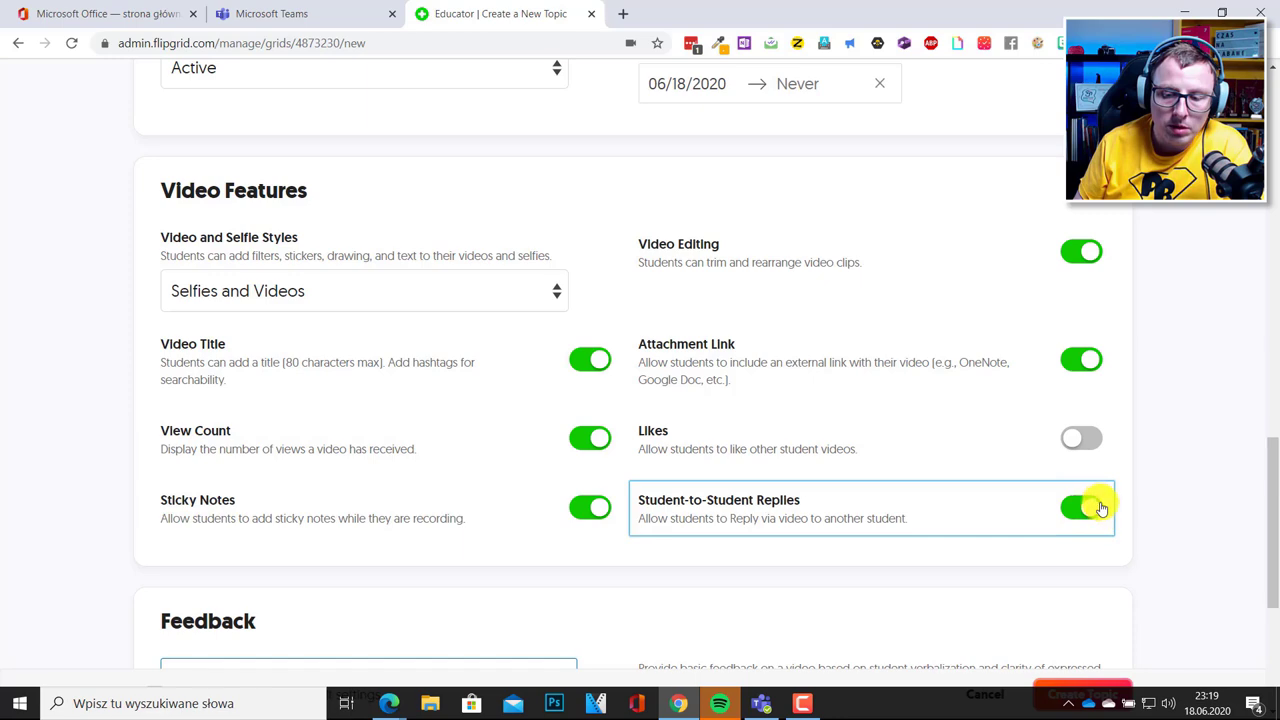
Select the Custom Feedback card and open Add Criteria to begin the Energia criterion.
scroll(1093, 455, "down", 3)
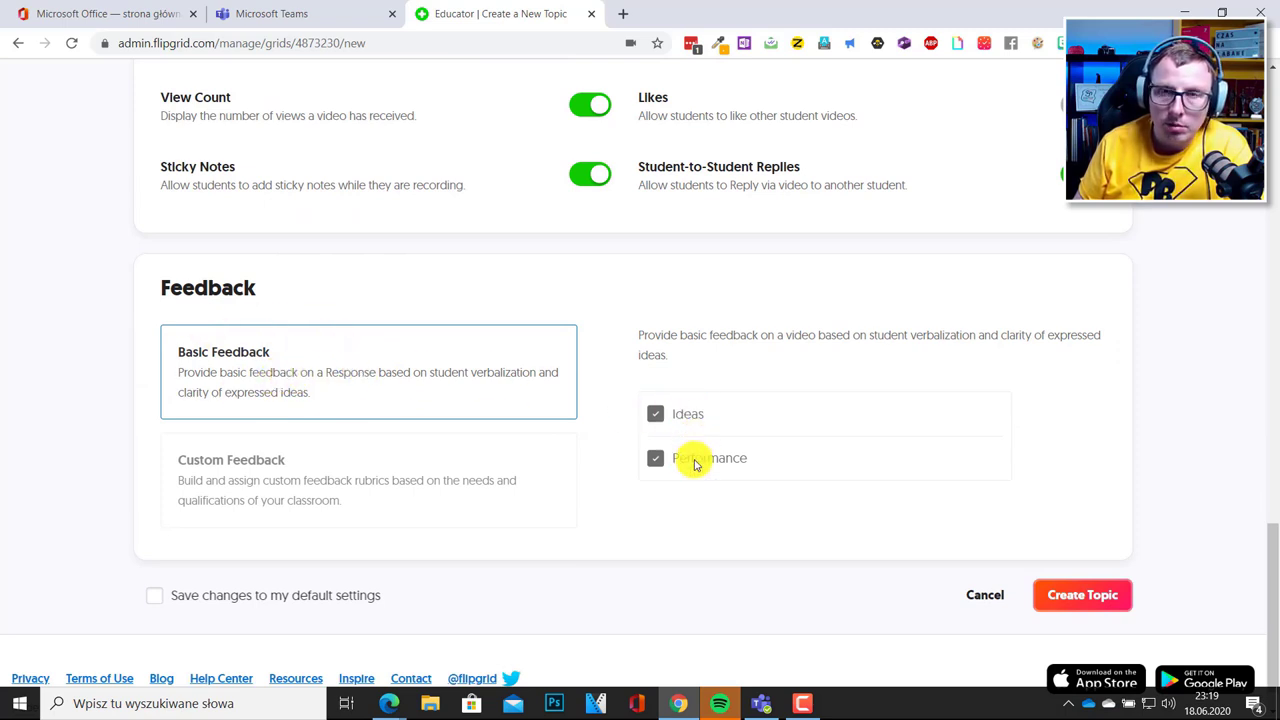
left_click(269, 484)
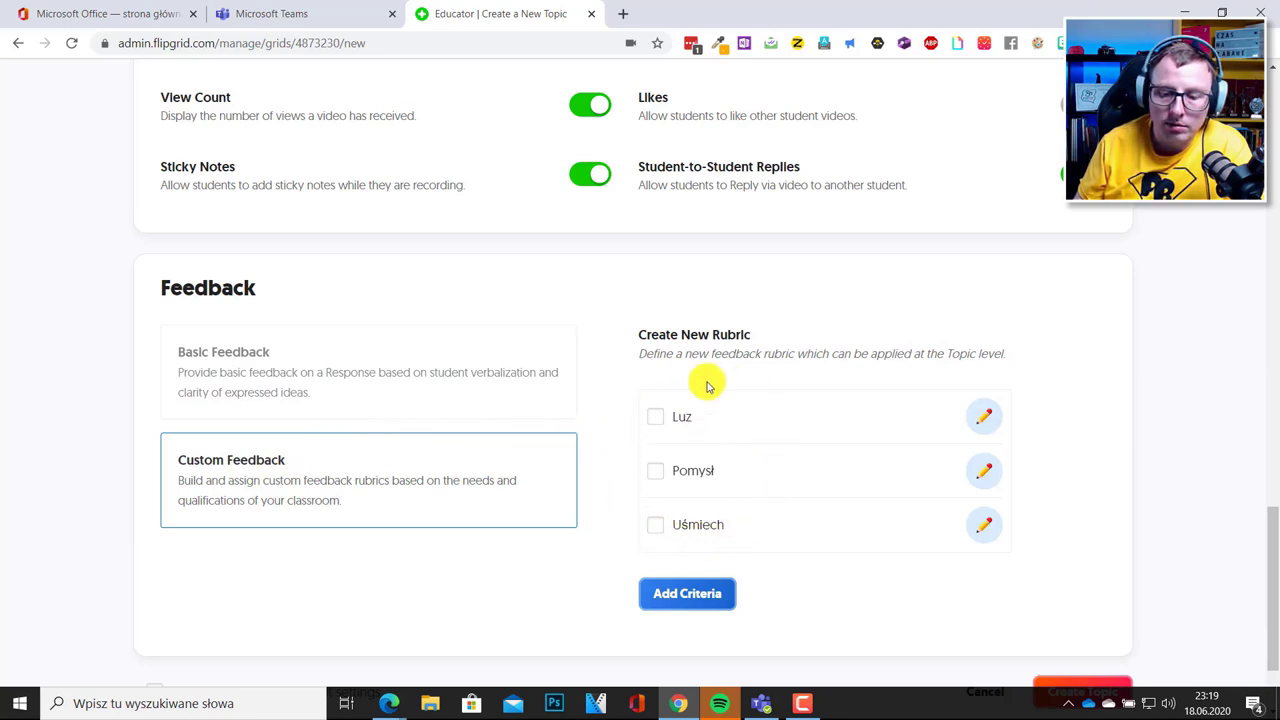
left_click(687, 598)
left_click(528, 277)
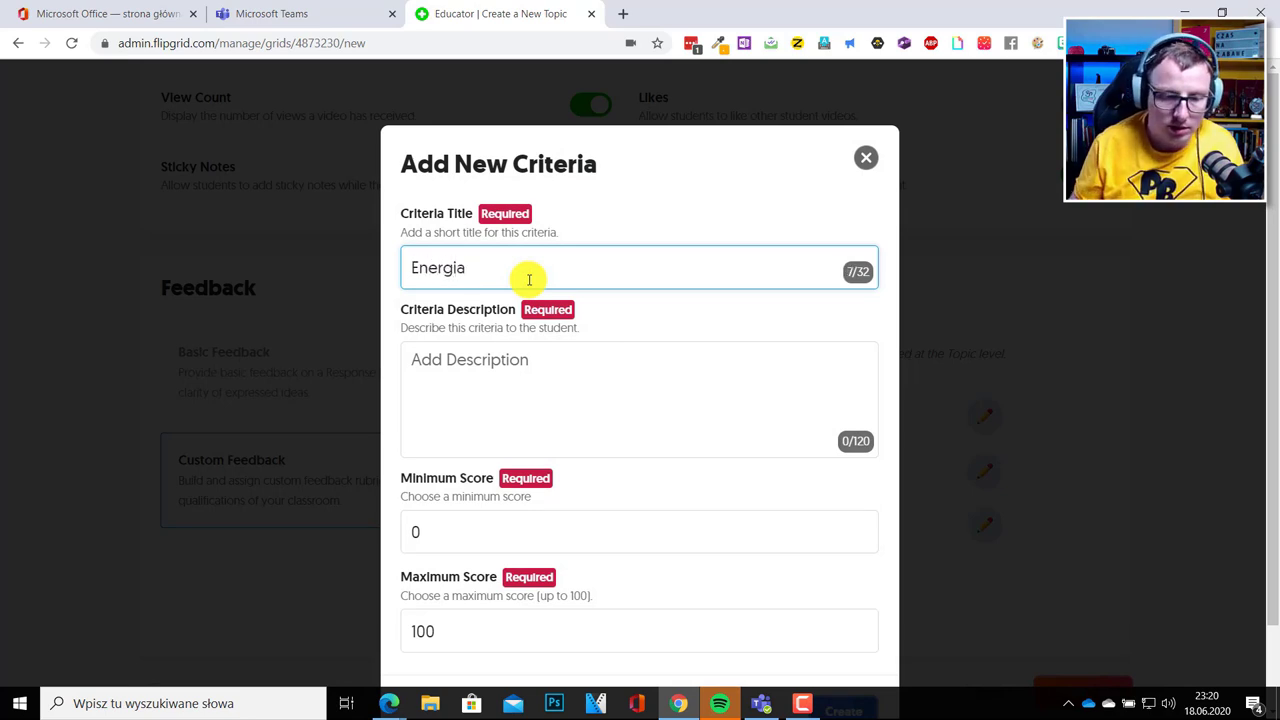
Describe Energia as 'Ile energii włożyłeś w ten film', keep scores 0–100, and create it.
left_click(484, 360)
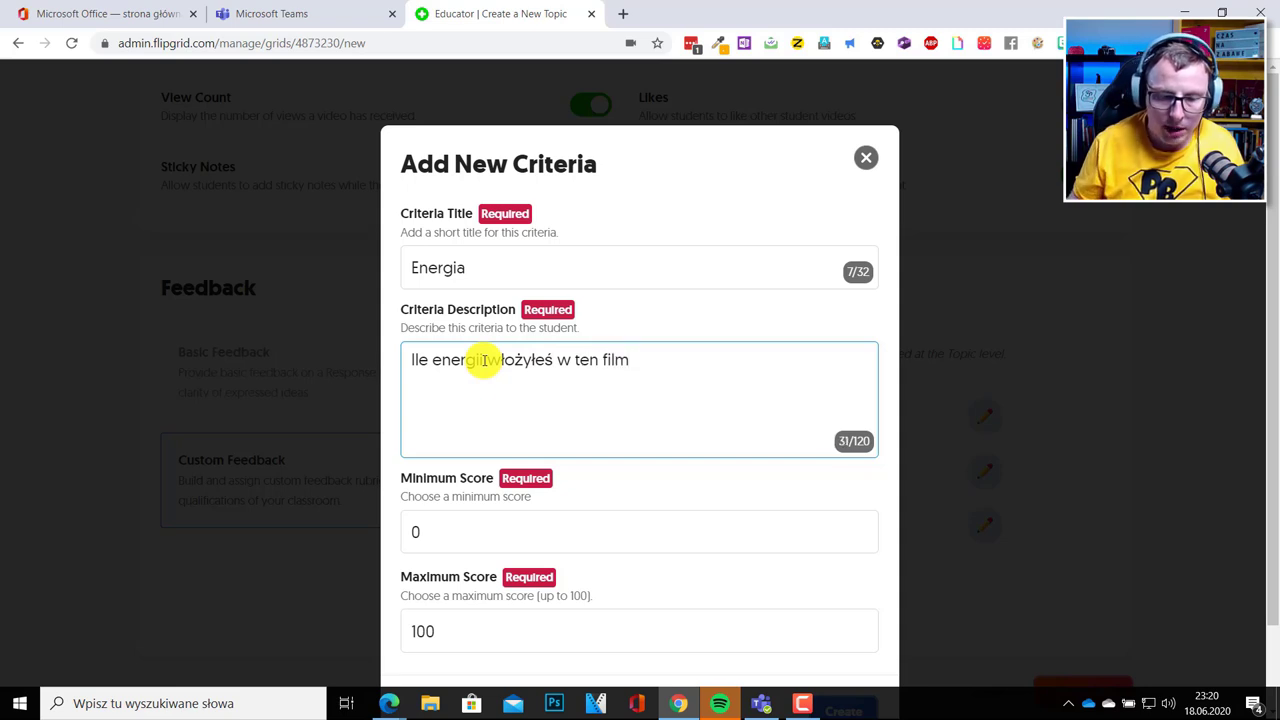
scroll(437, 443, "down", 1)
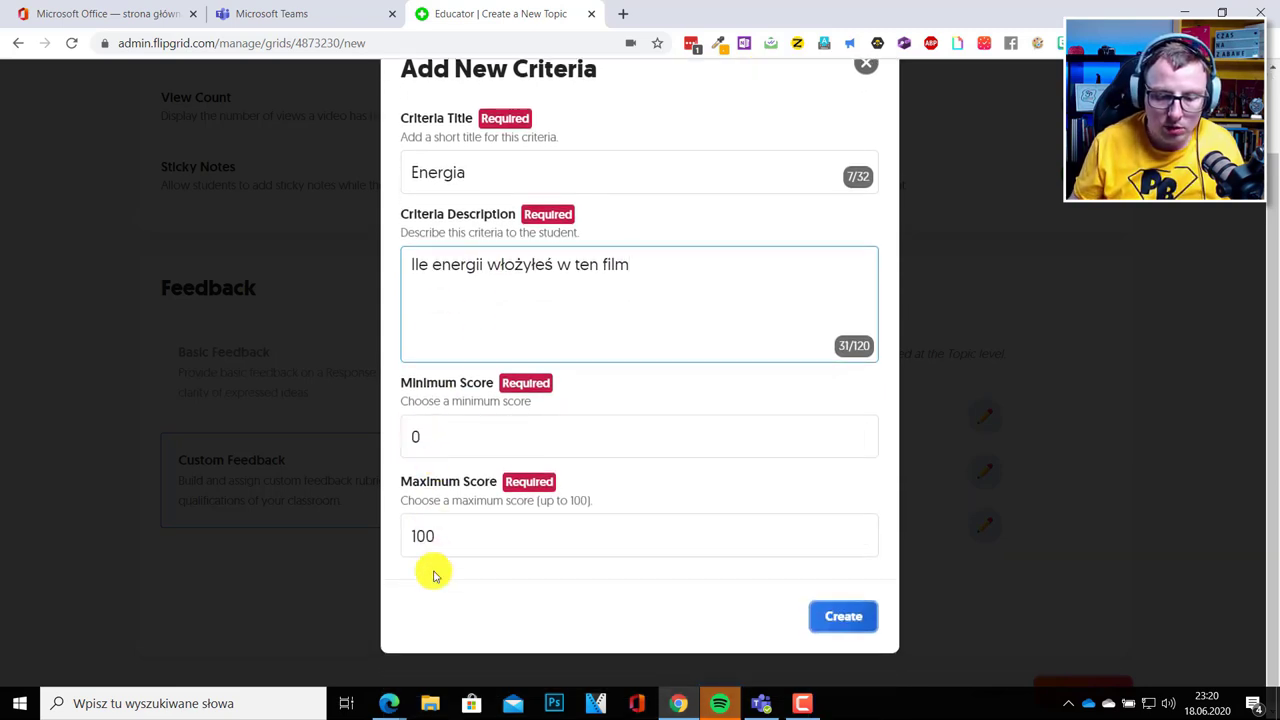
left_click(843, 616)
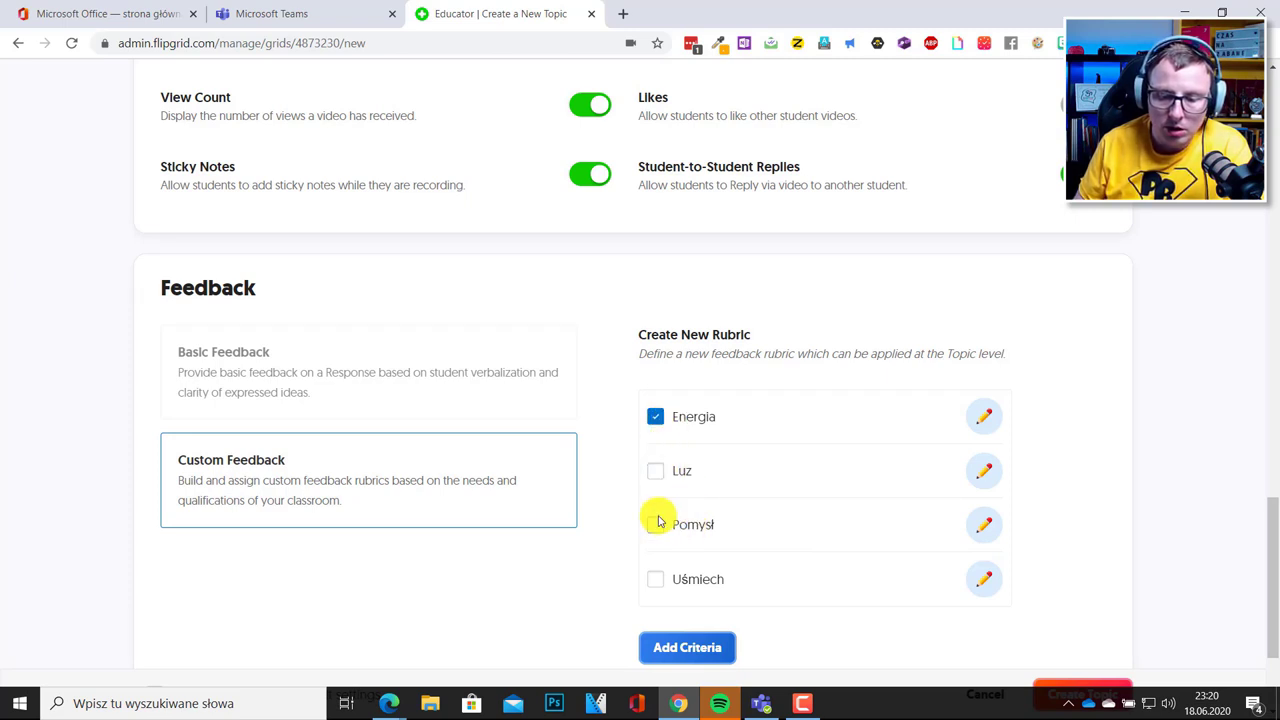
Add Luz and Uśmiech to the rubric beside Energia, leaving Pomysł out, and create the topic.
left_click(655, 471)
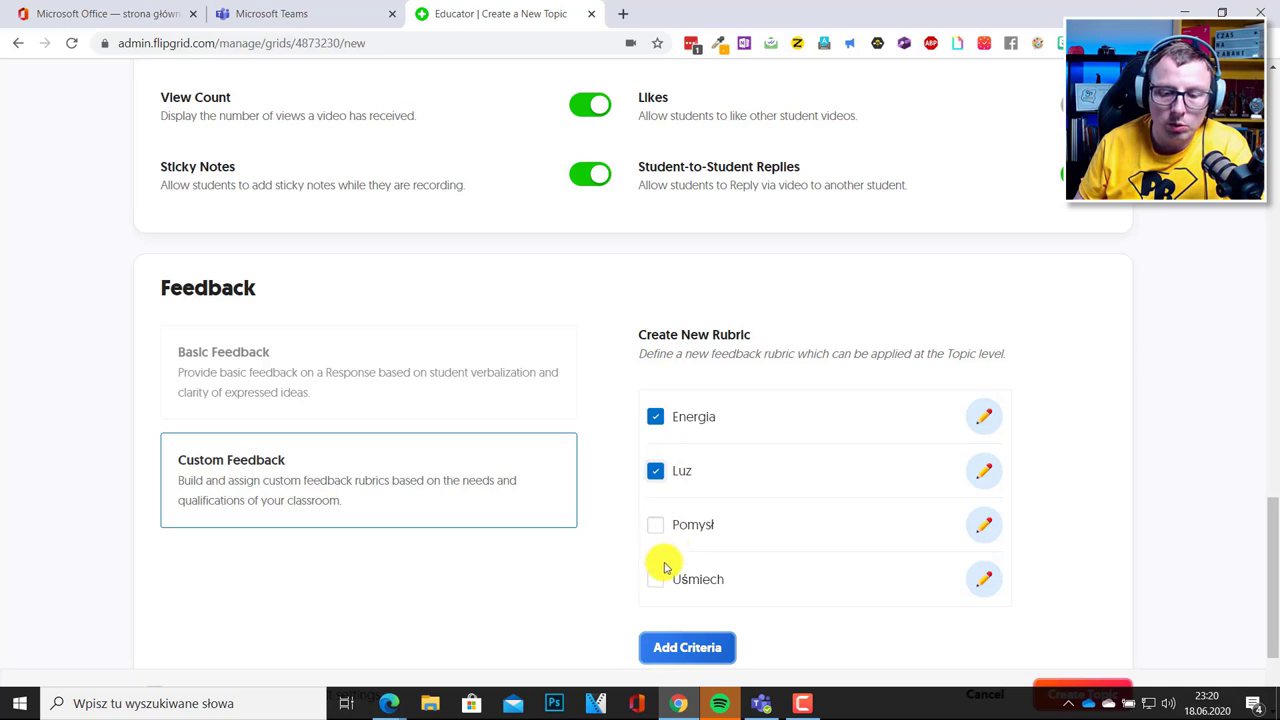
left_click(655, 581)
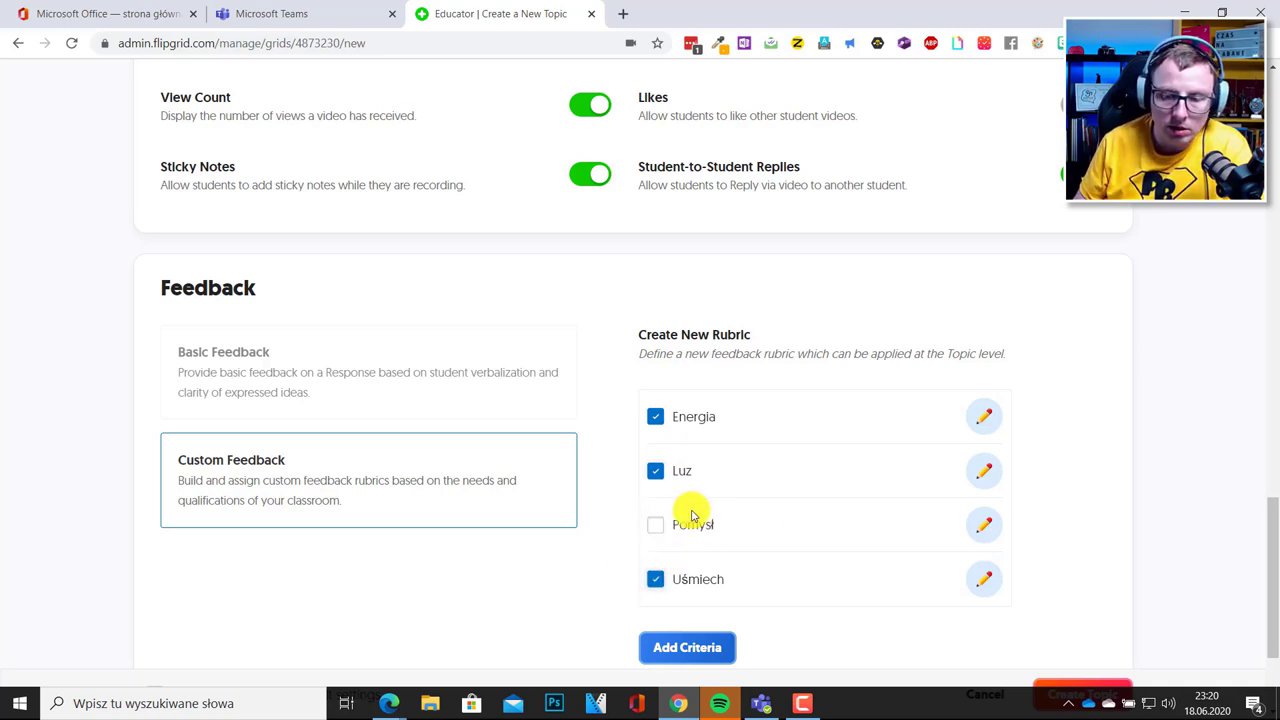
scroll(900, 366, "up", 4)
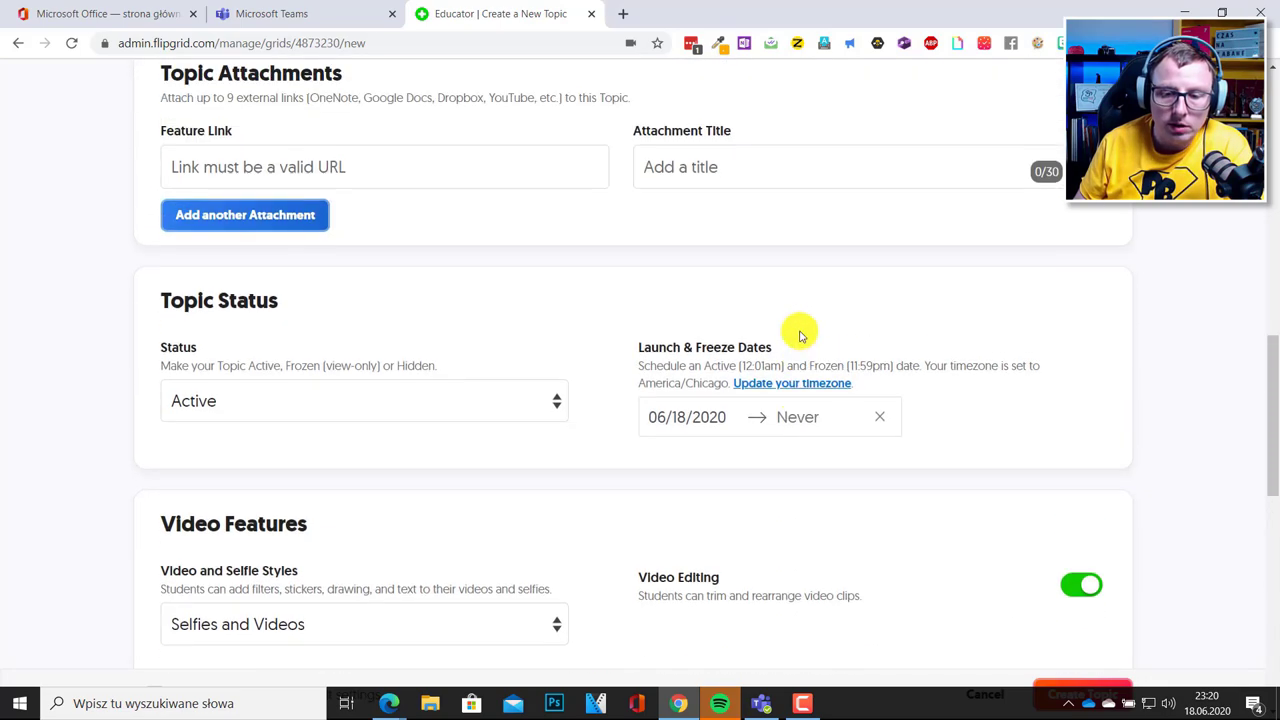
scroll(854, 429, "down", 6)
scroll(1105, 495, "up", 10)
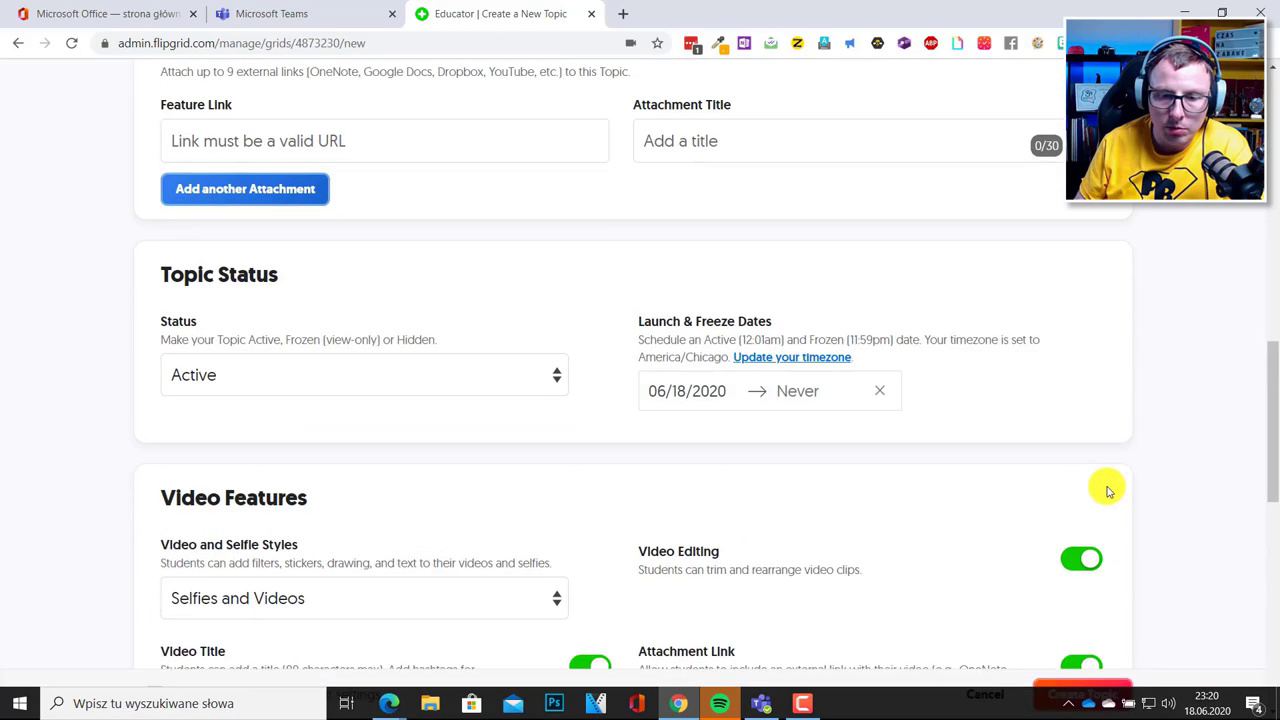
scroll(1108, 490, "up", 8)
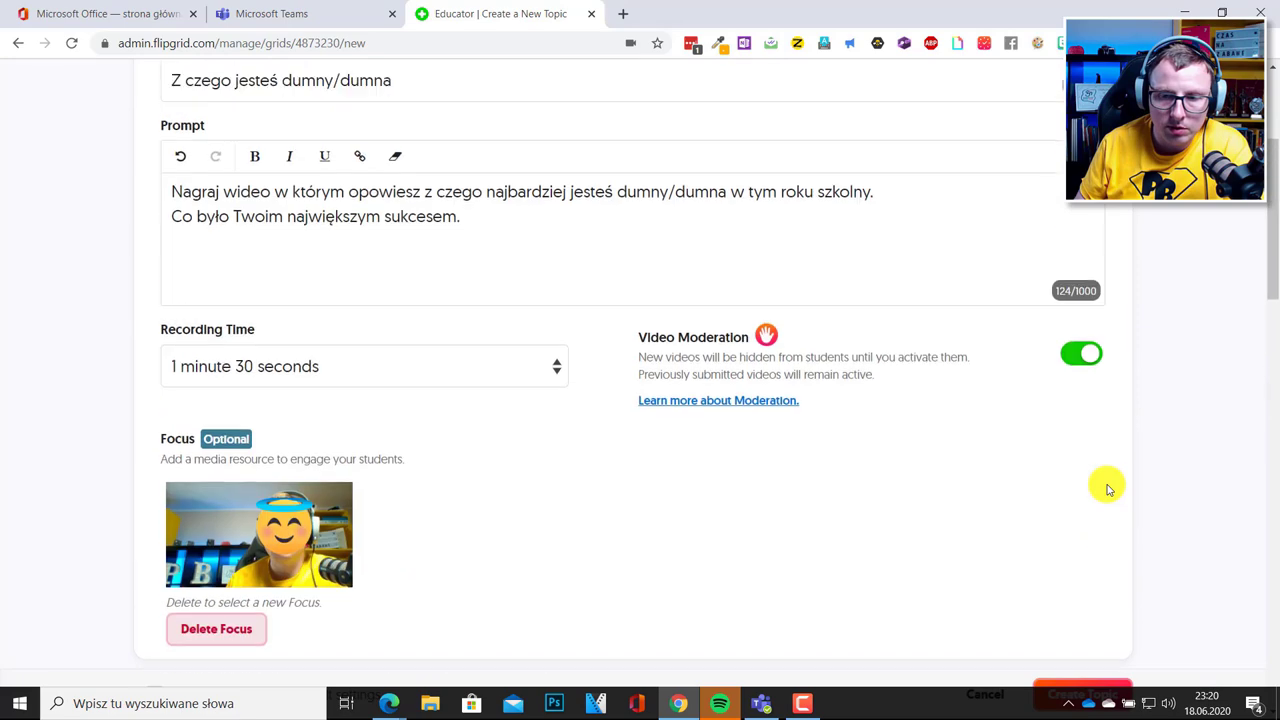
scroll(1108, 490, "down", 18)
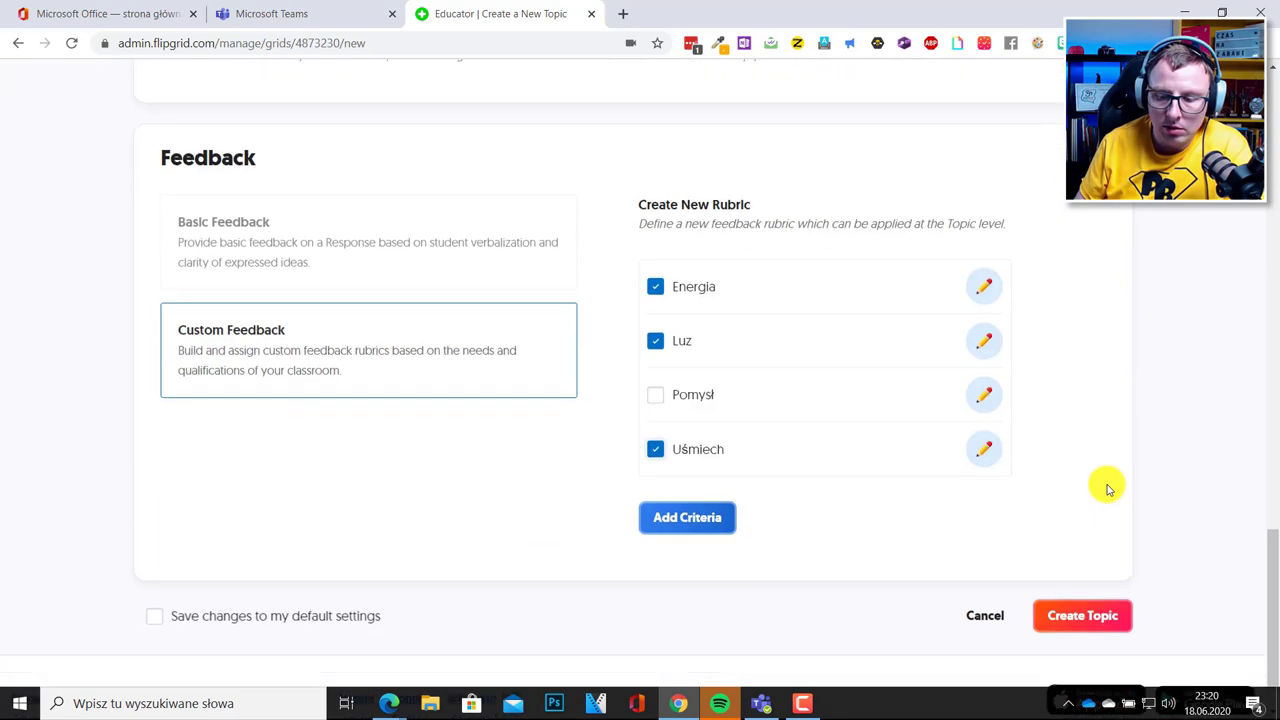
left_click(1087, 553)
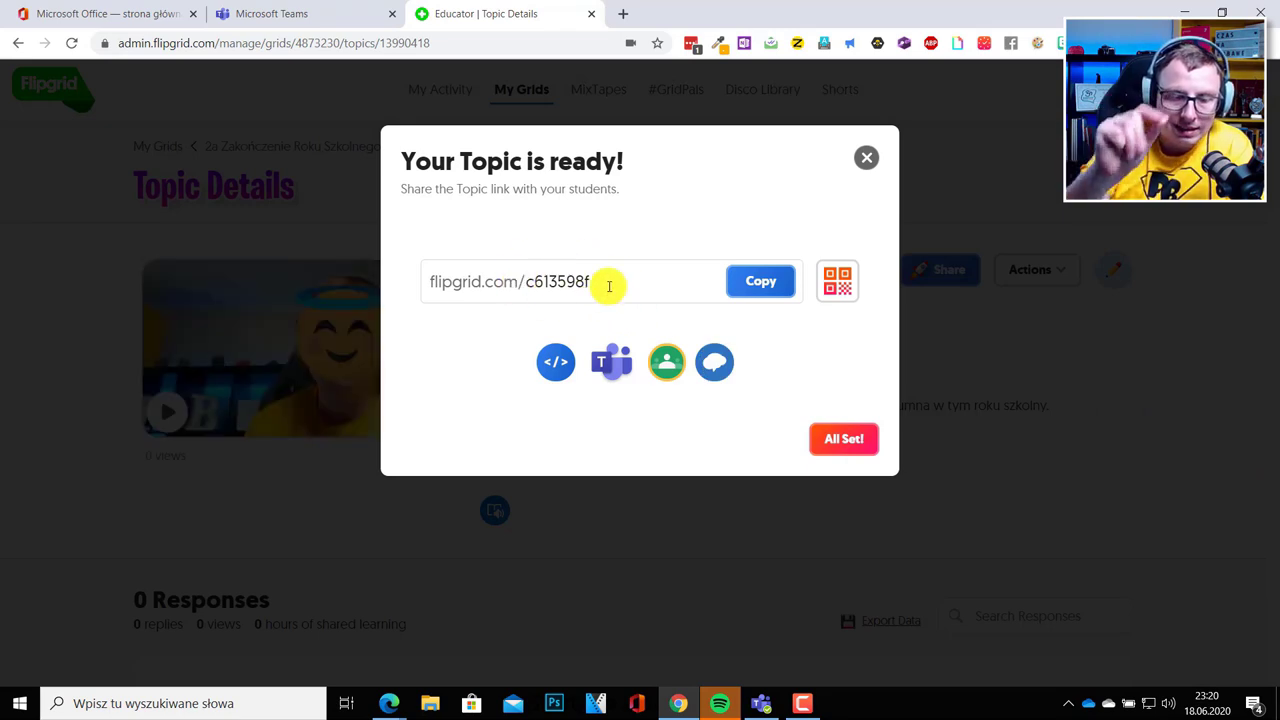
left_click(837, 280)
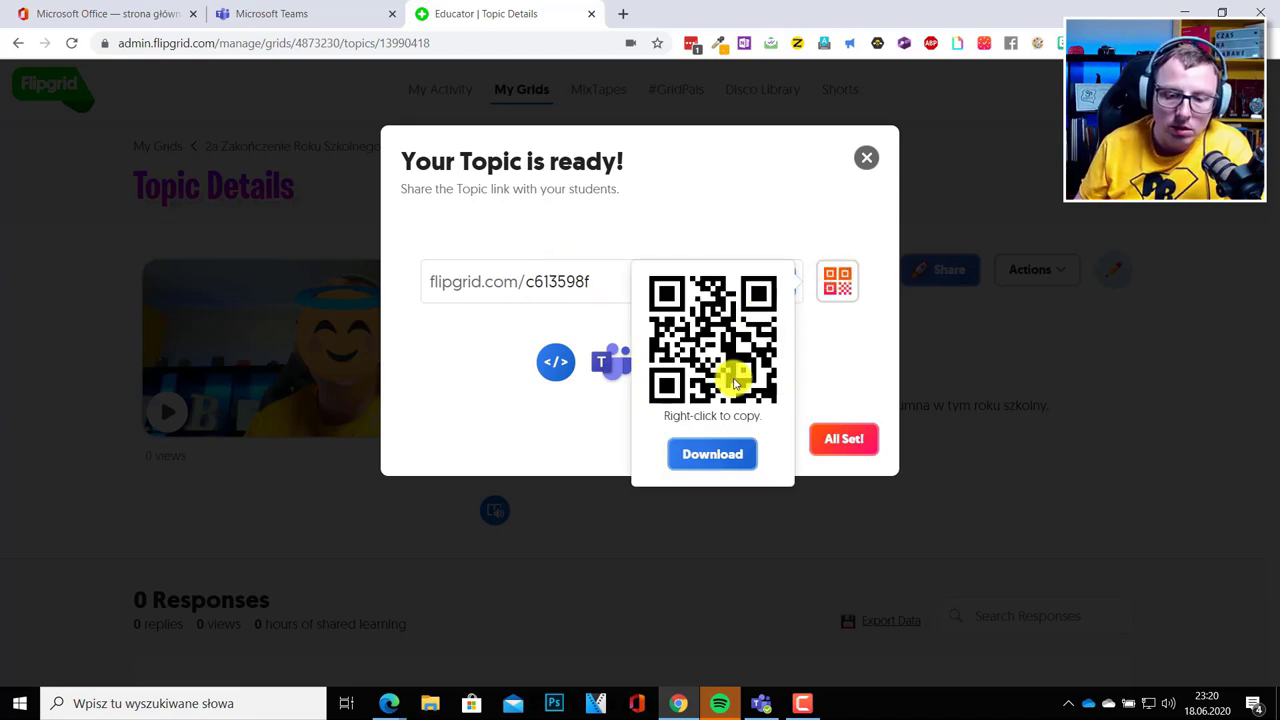
left_click(770, 232)
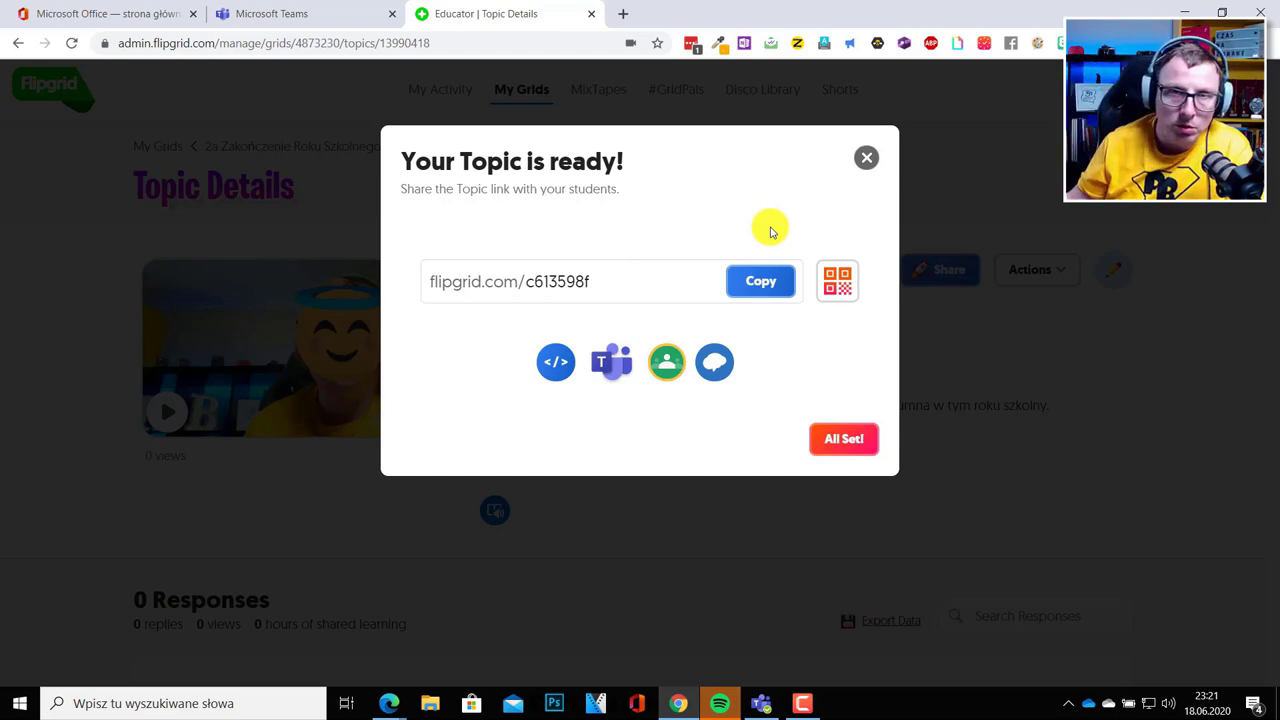
left_click(591, 281)
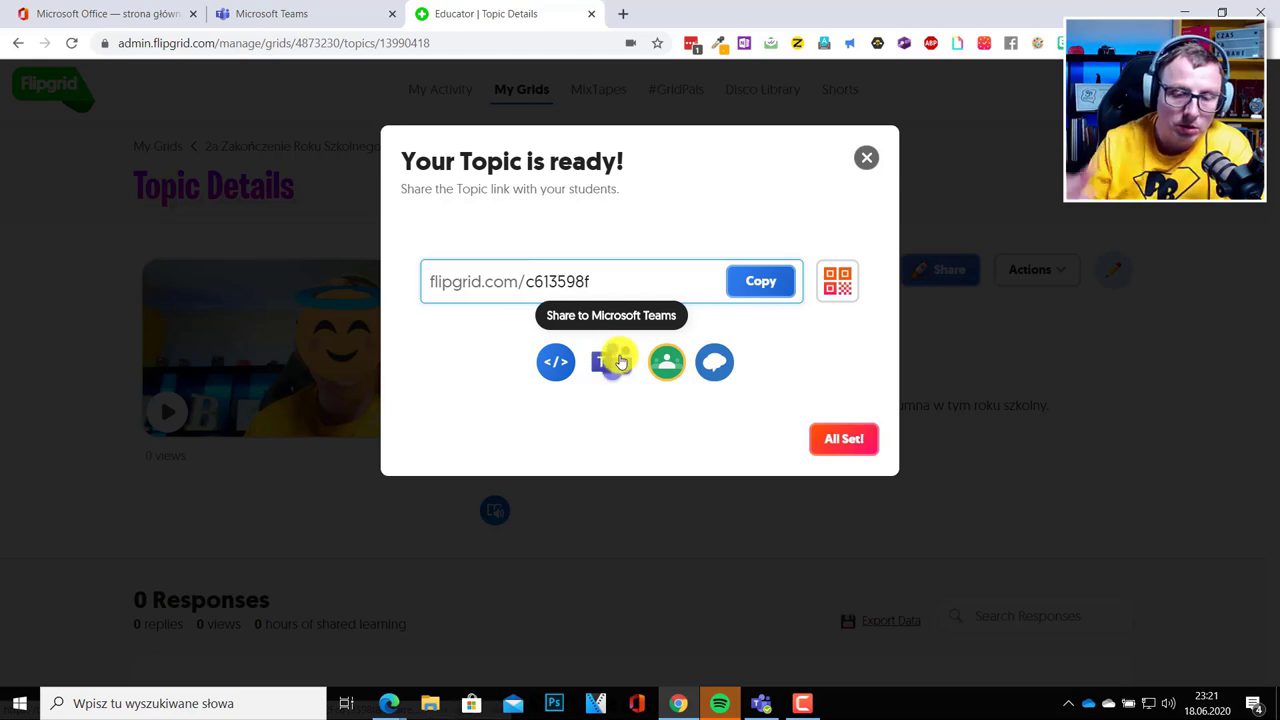
left_click(620, 361)
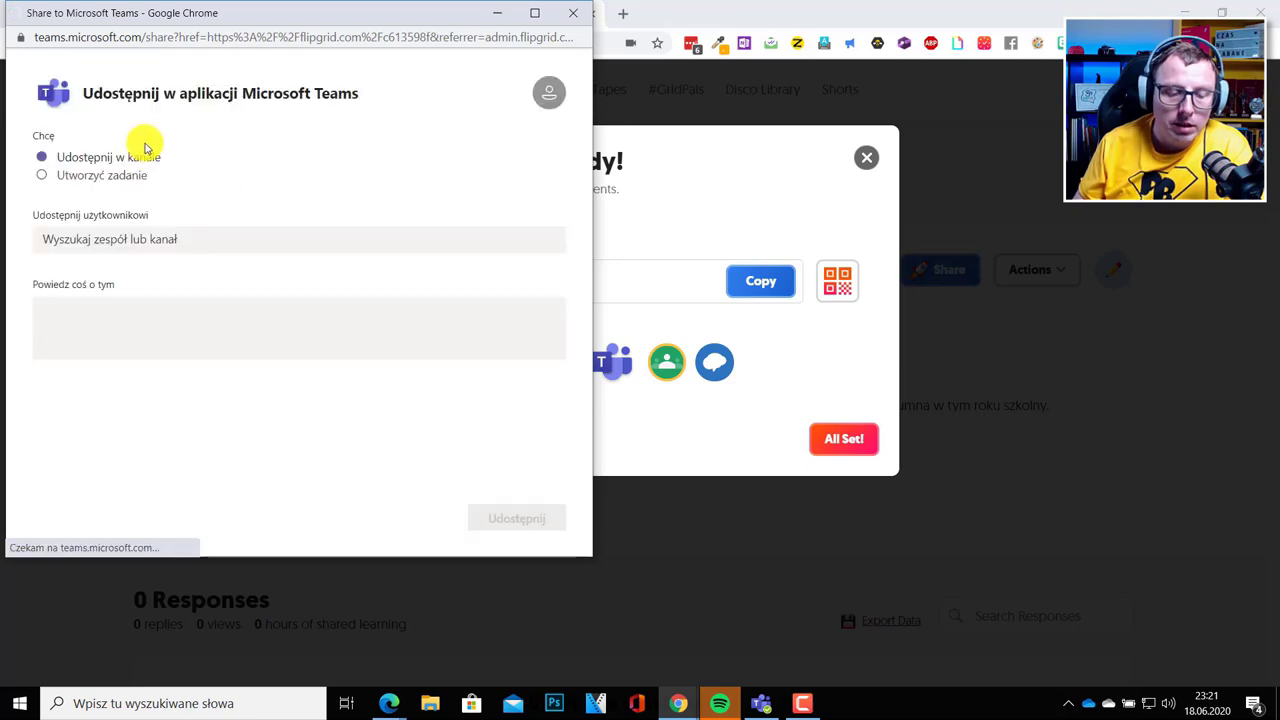
left_click(133, 239)
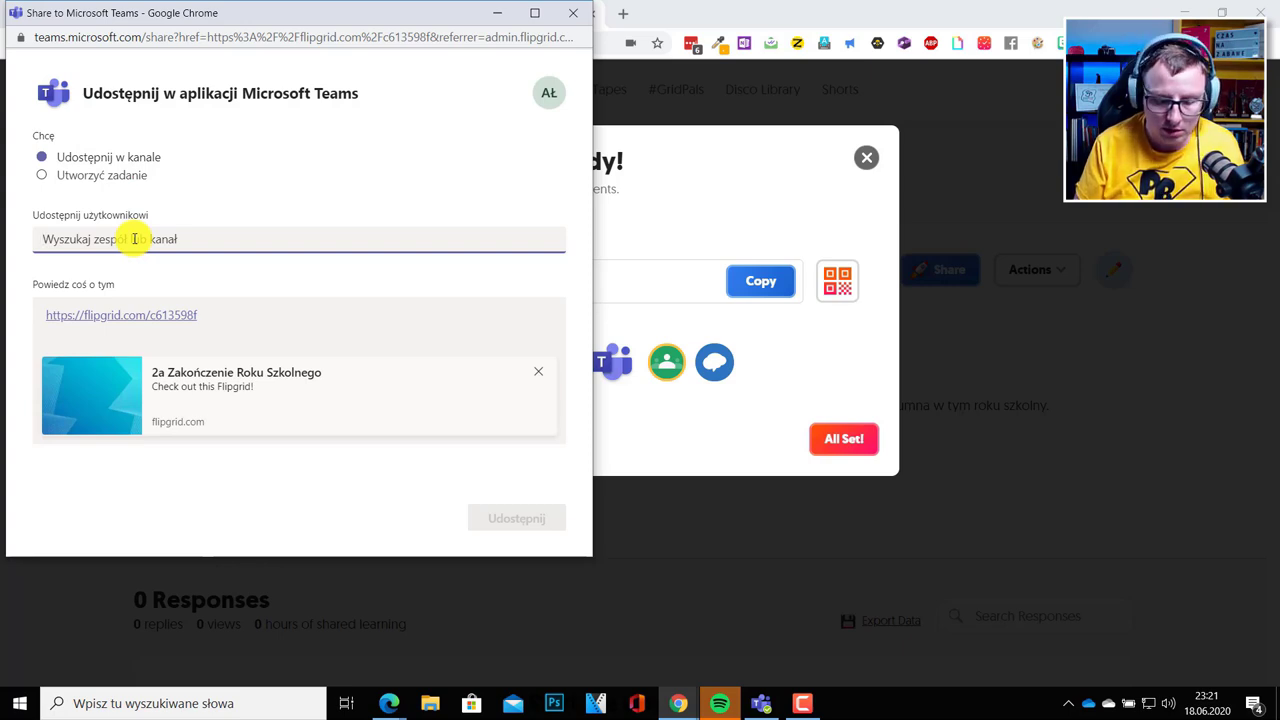
type("kla")
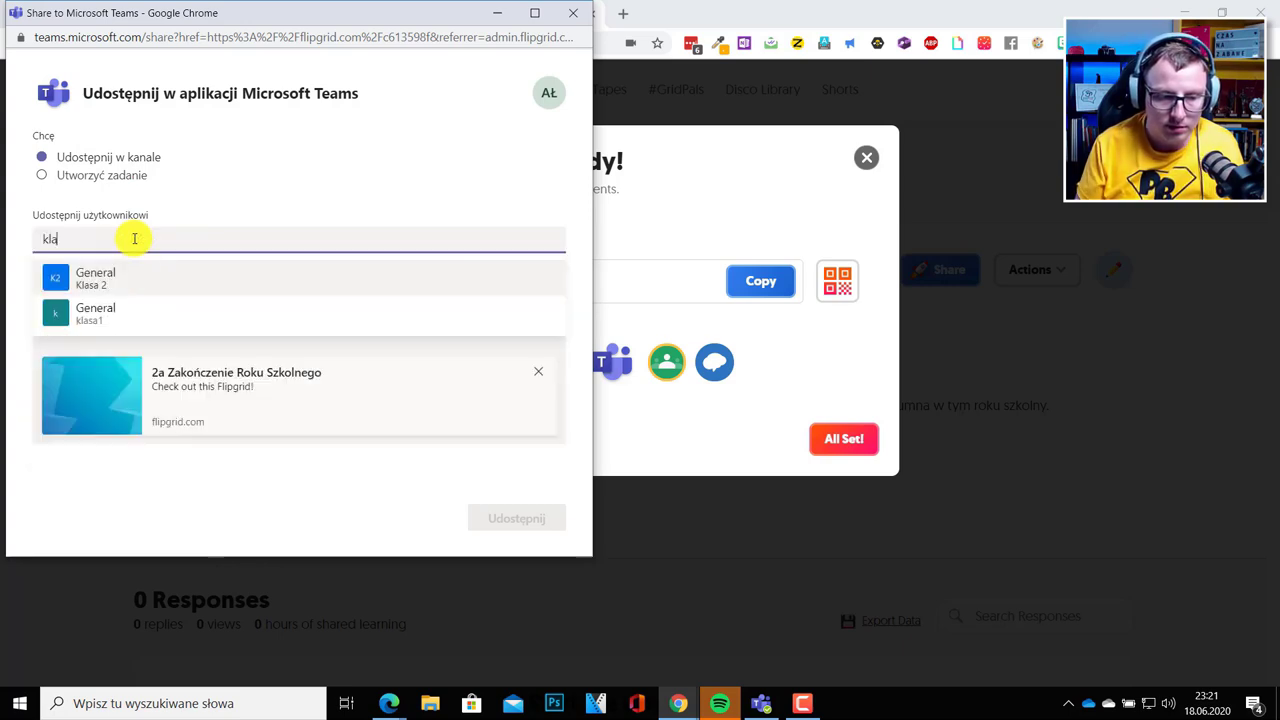
left_click(104, 272)
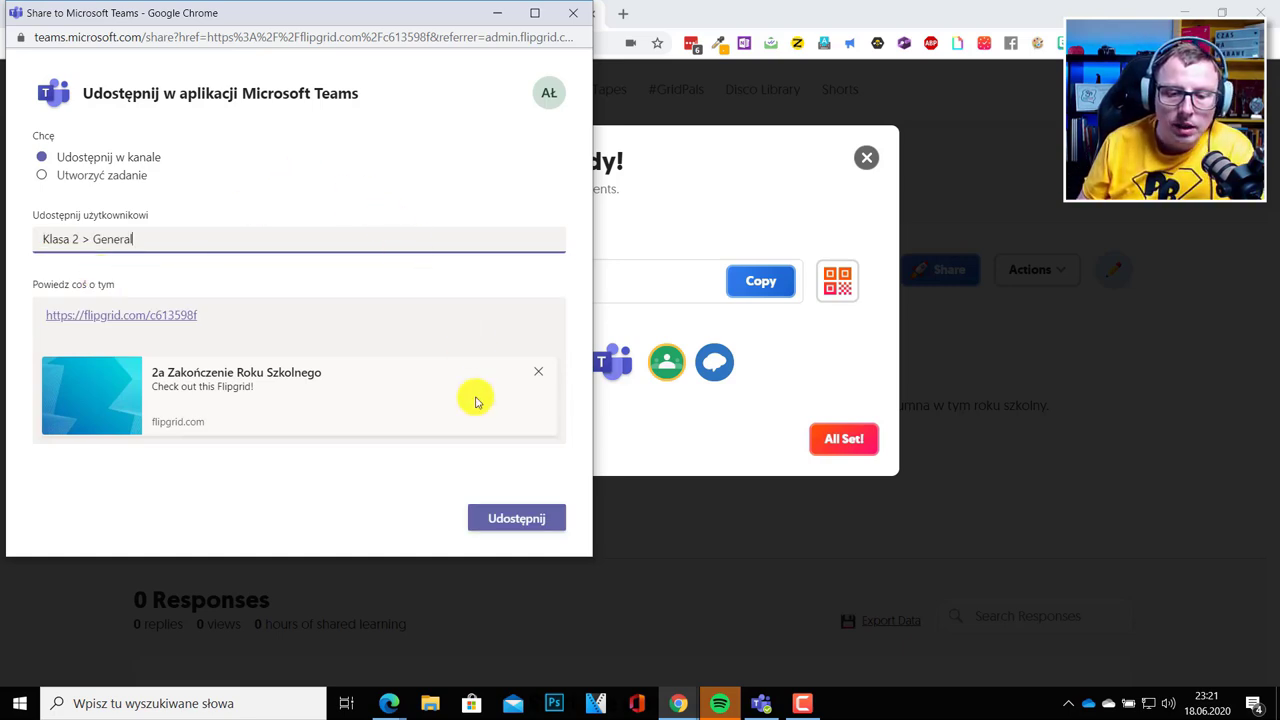
left_click(500, 517)
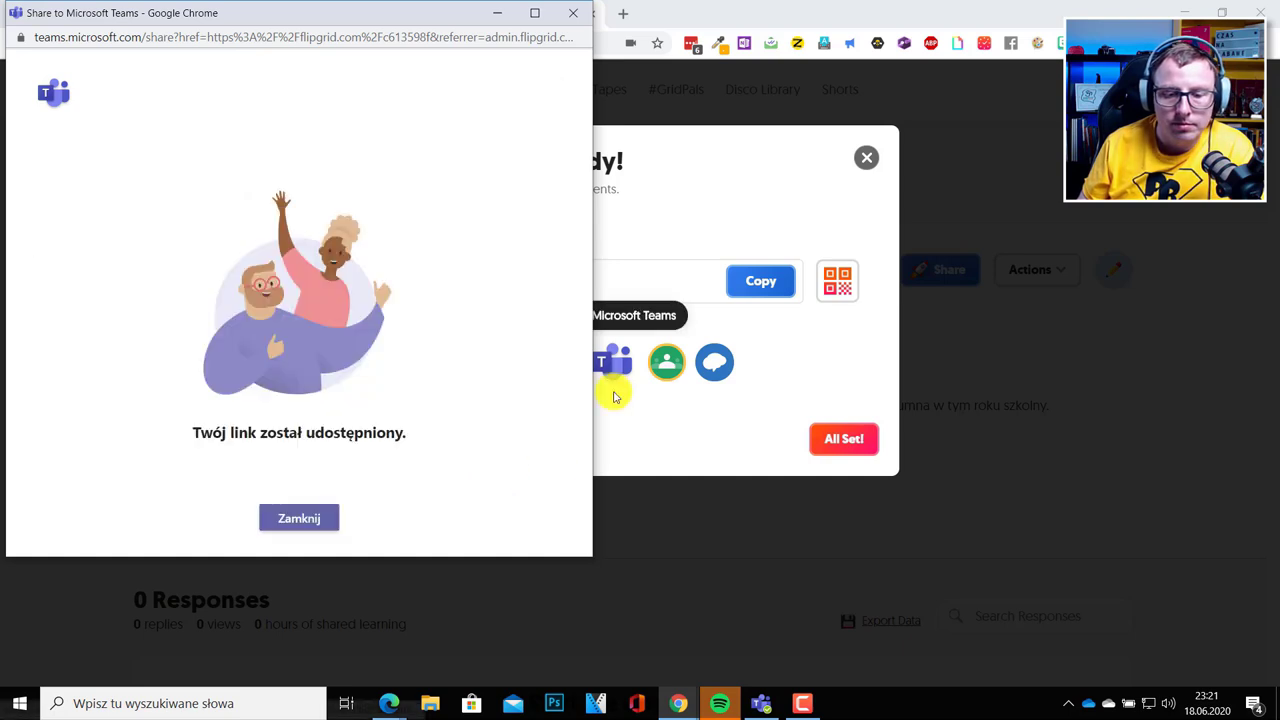
Dismiss the share and topic-ready dialogs, then open the 2a Zakończenie Roku Szkolnego grid's settings.
left_click(285, 517)
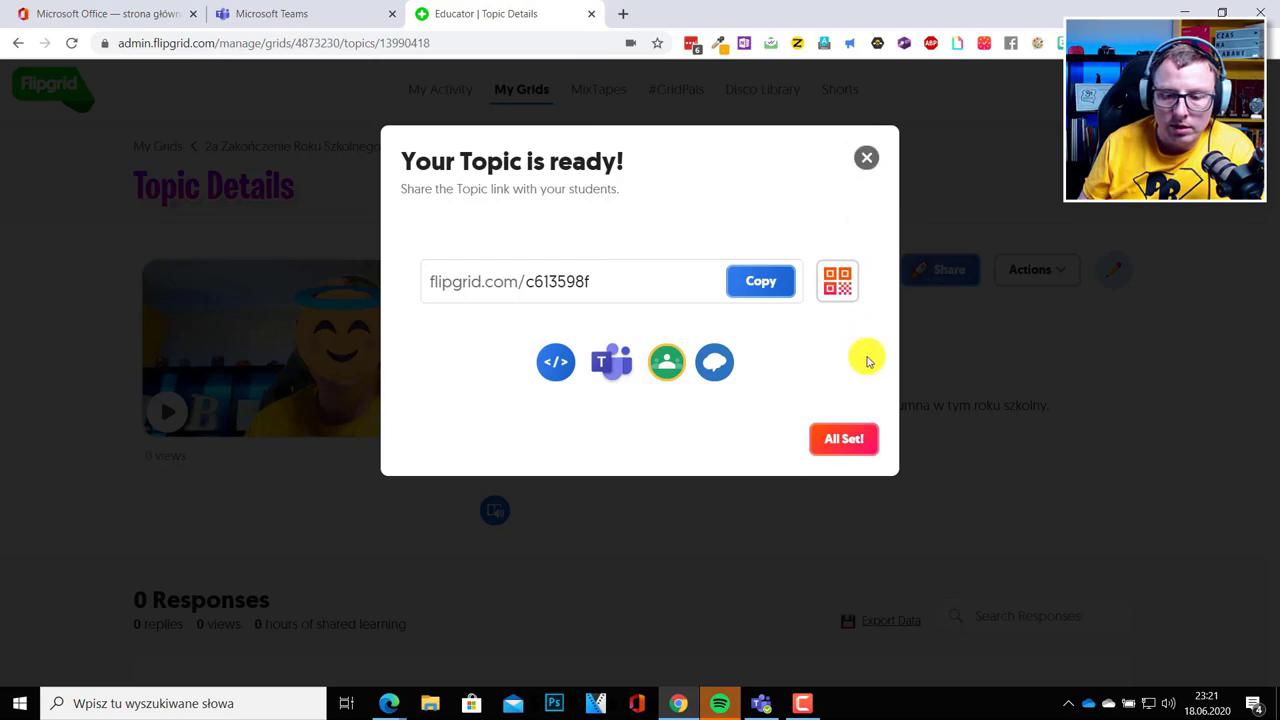
left_click(841, 438)
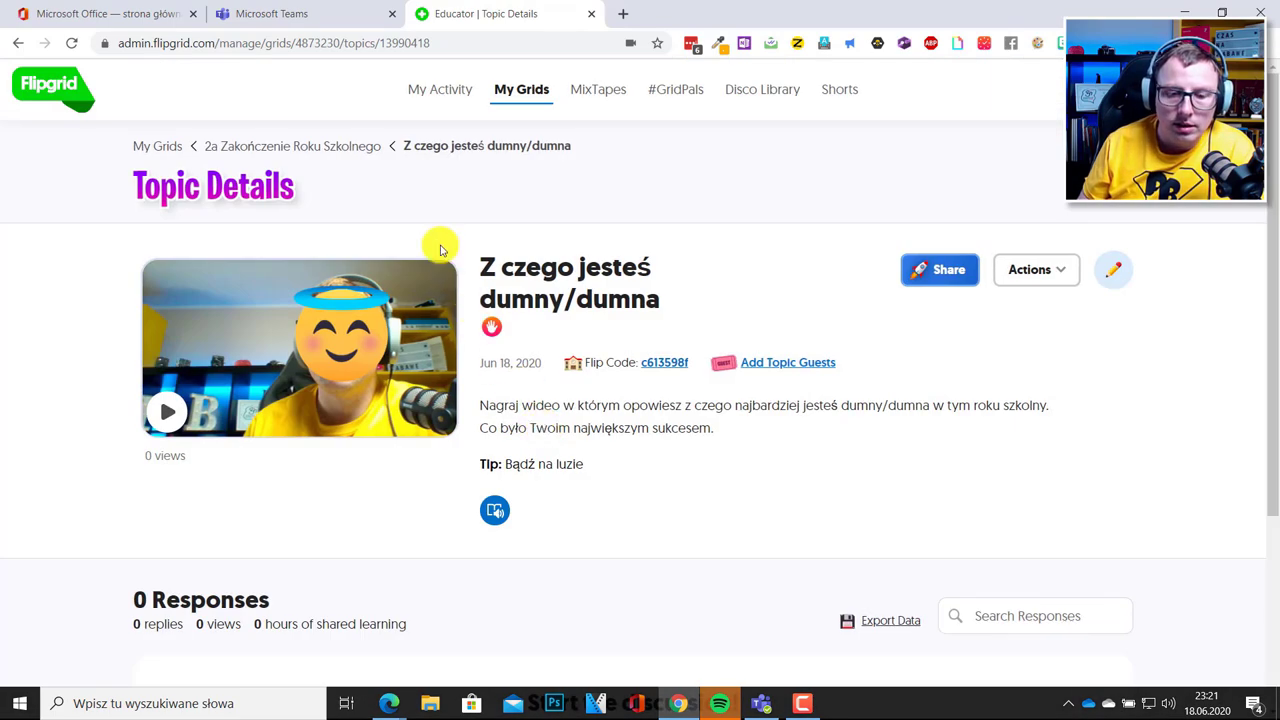
left_click(160, 145)
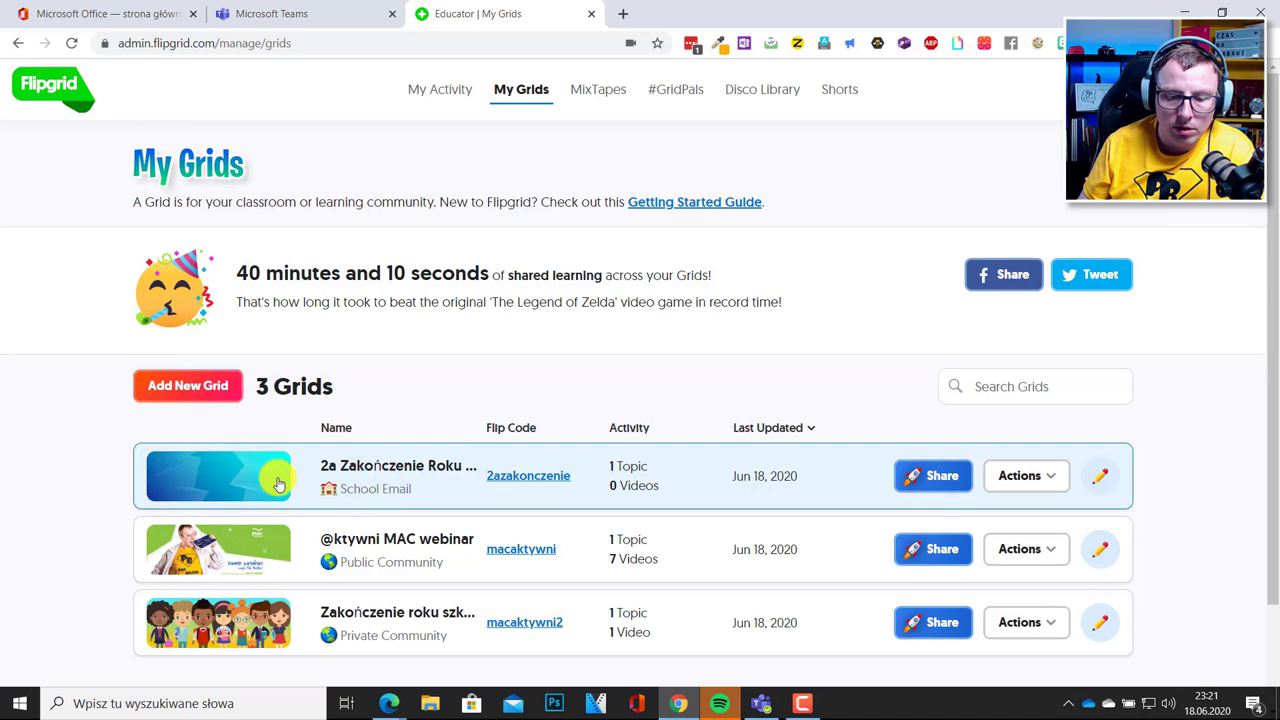
left_click(218, 481)
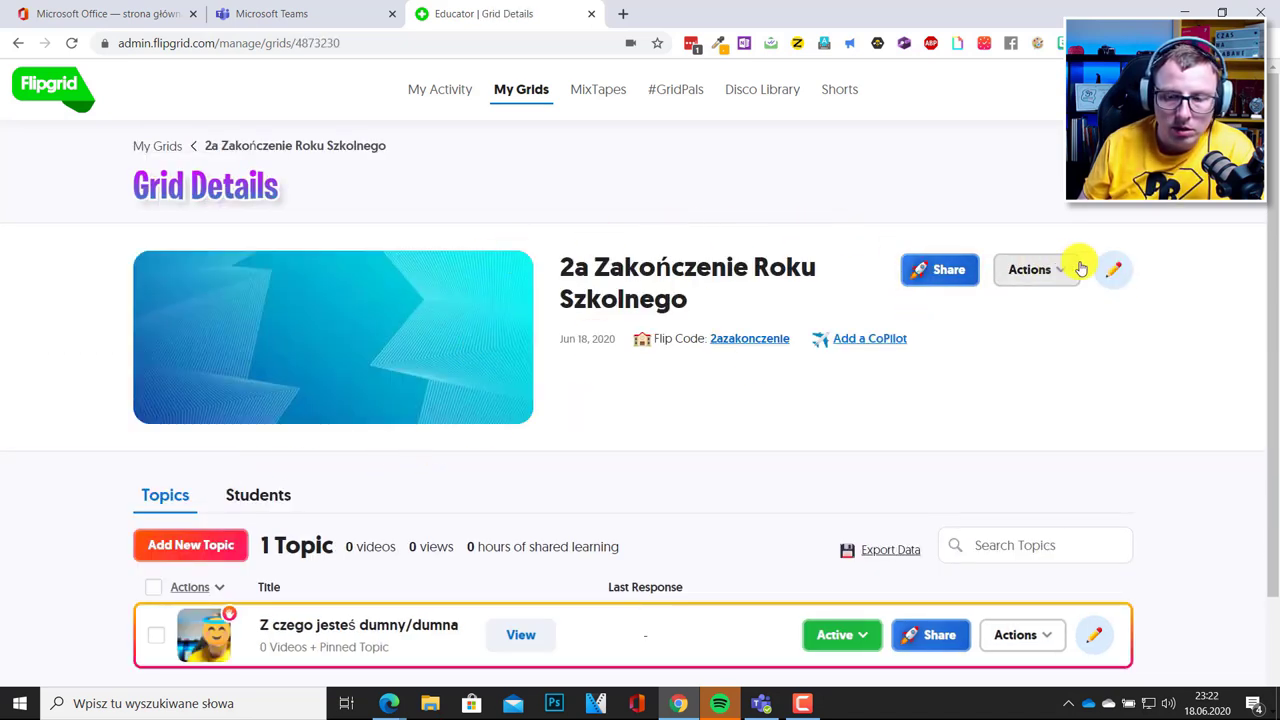
left_click(1112, 268)
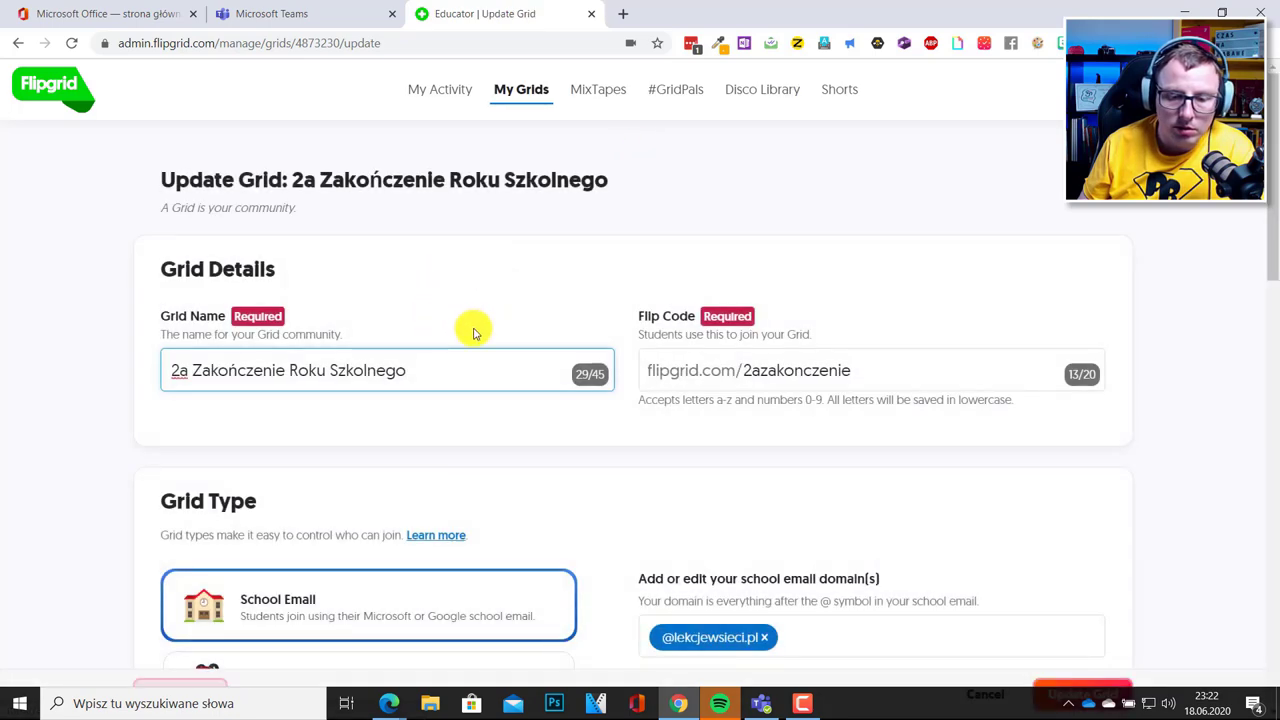
Choose the old-books shelf as the grid cover under Personalize > Featured and save with Update Grid.
scroll(529, 329, "down", 2)
scroll(557, 322, "down", 5)
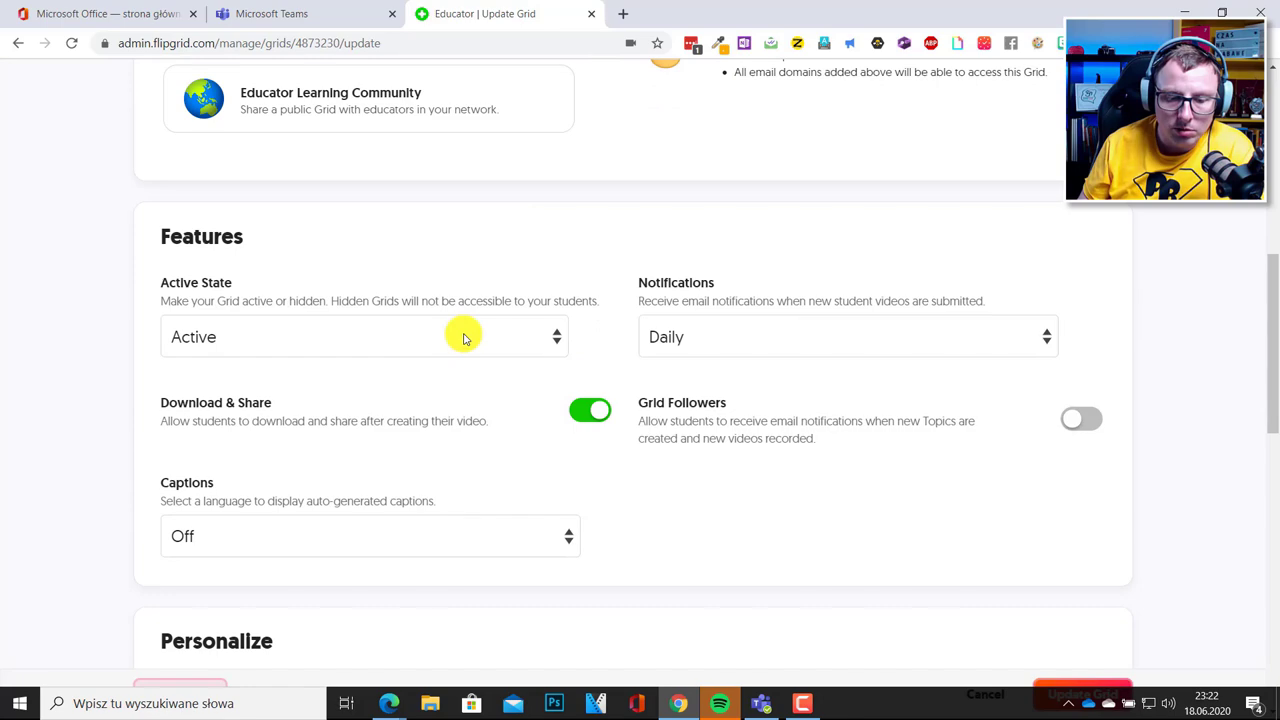
scroll(472, 423, "down", 2)
scroll(473, 425, "down", 4)
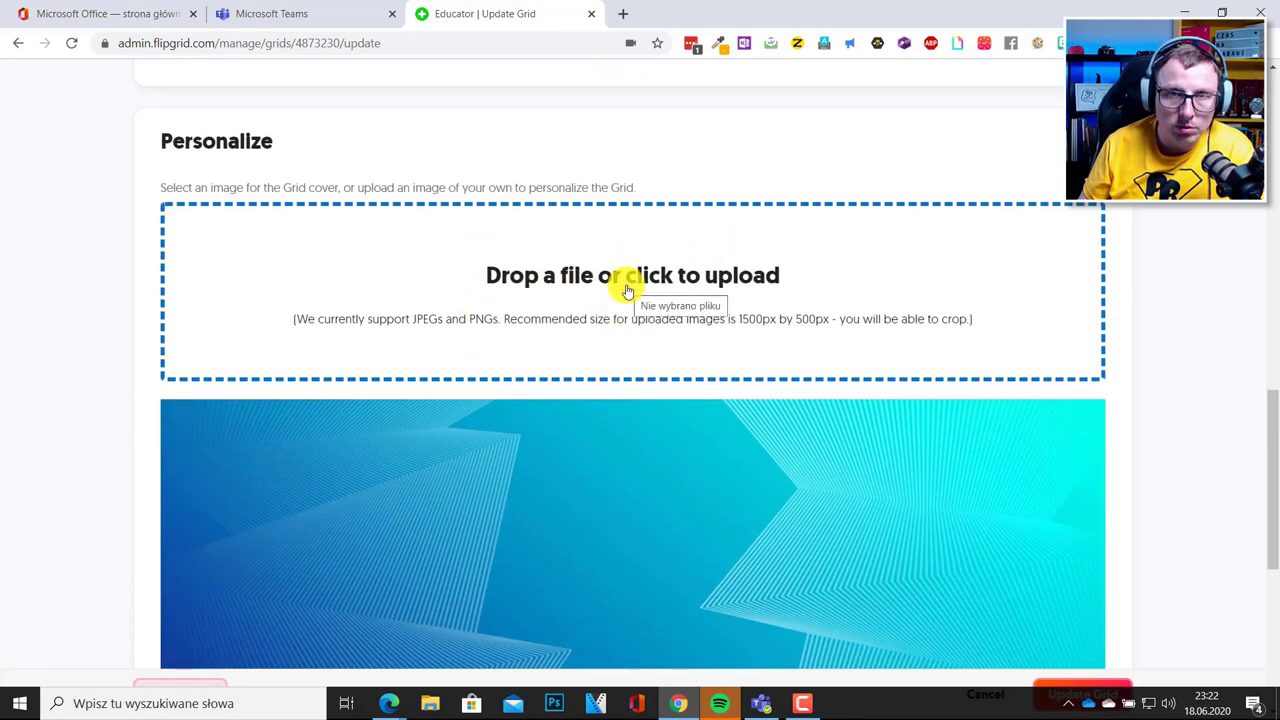
scroll(624, 260, "down", 2)
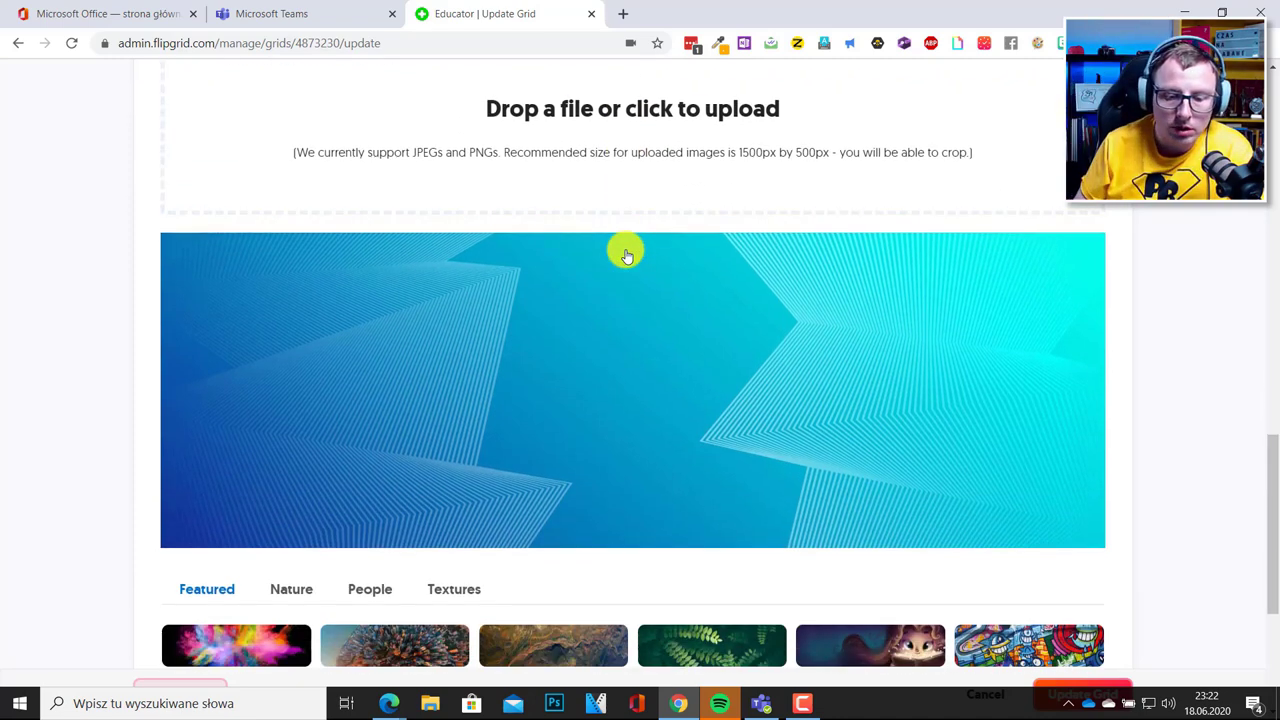
scroll(626, 256, "down", 2)
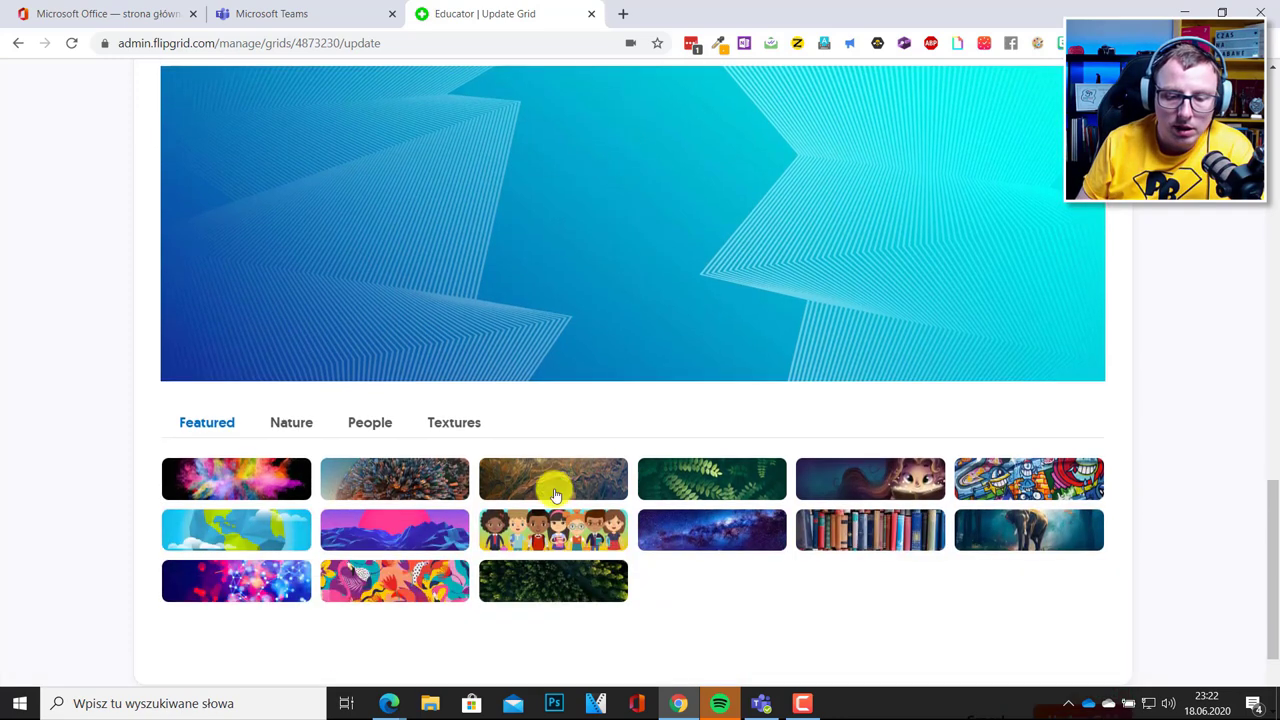
left_click(536, 530)
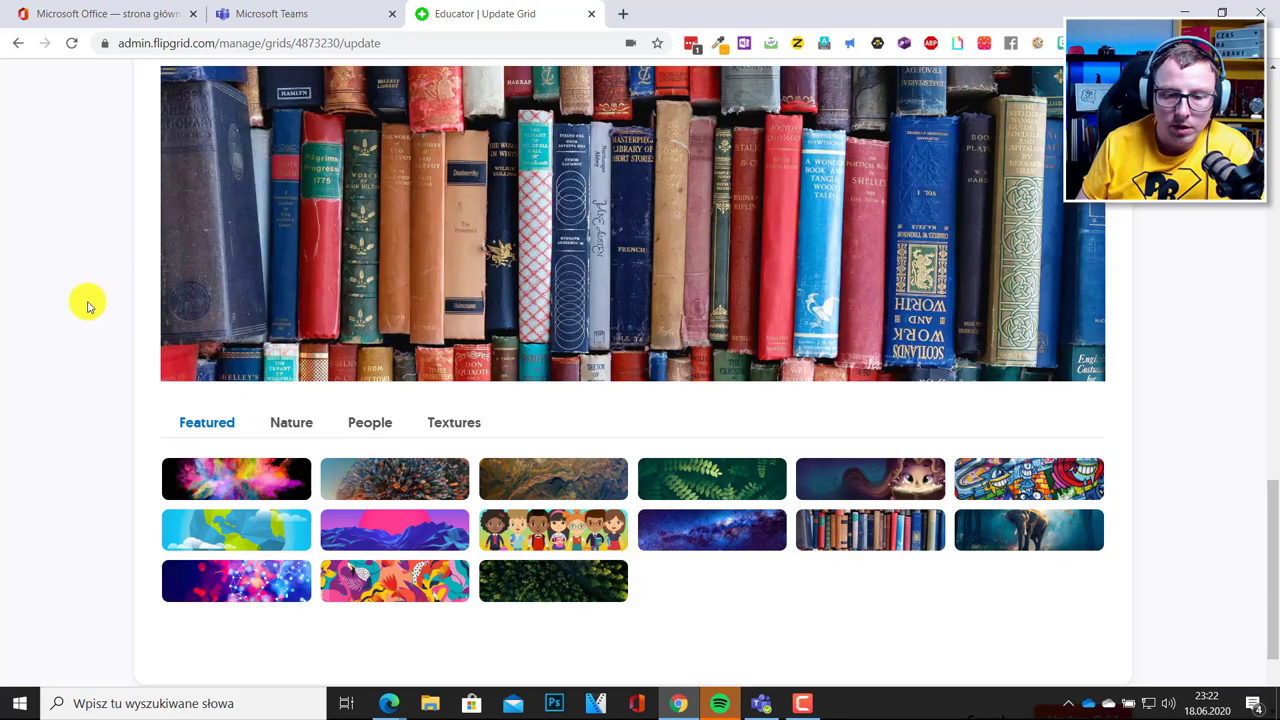
scroll(171, 349, "up", 6)
scroll(215, 327, "up", 10)
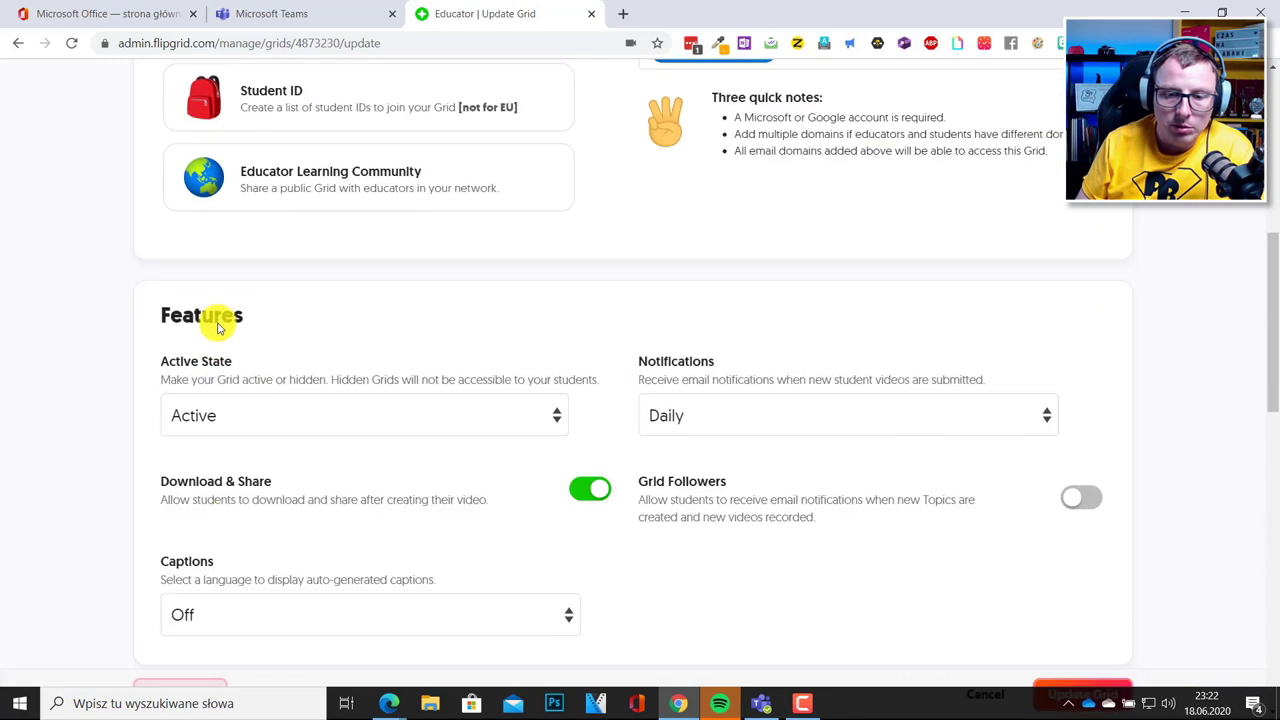
scroll(729, 400, "down", 15)
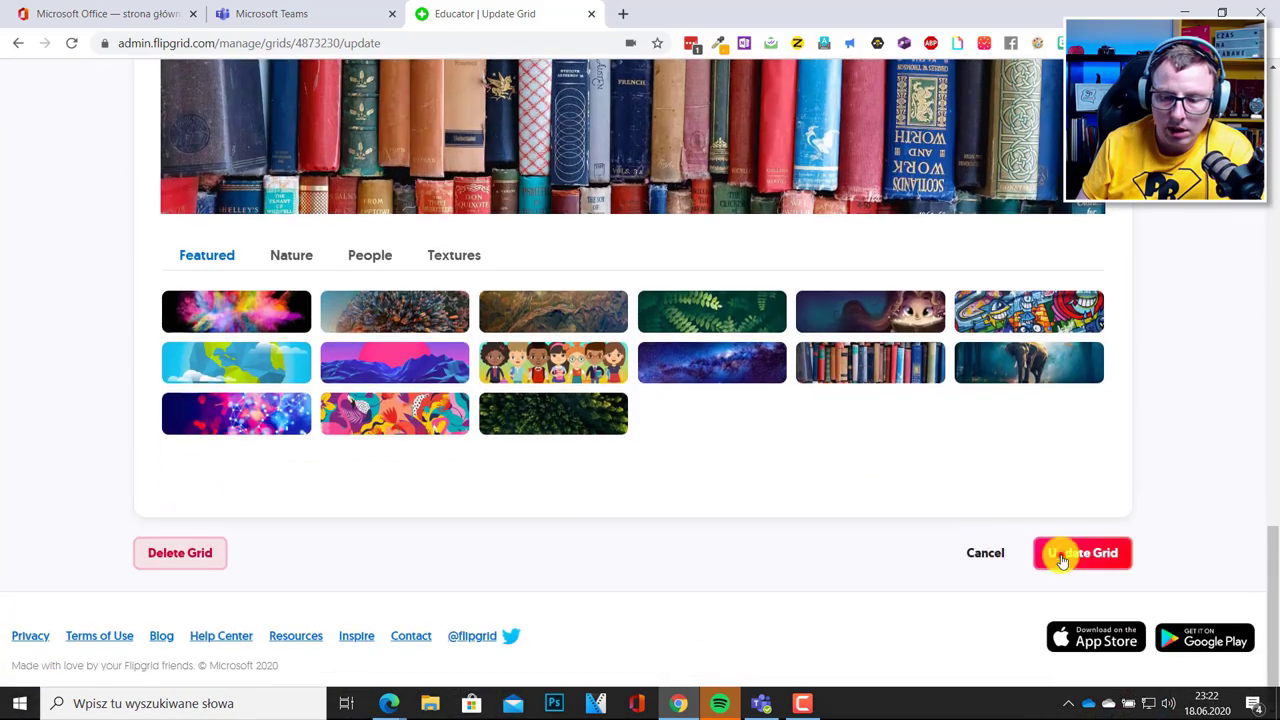
left_click(1062, 556)
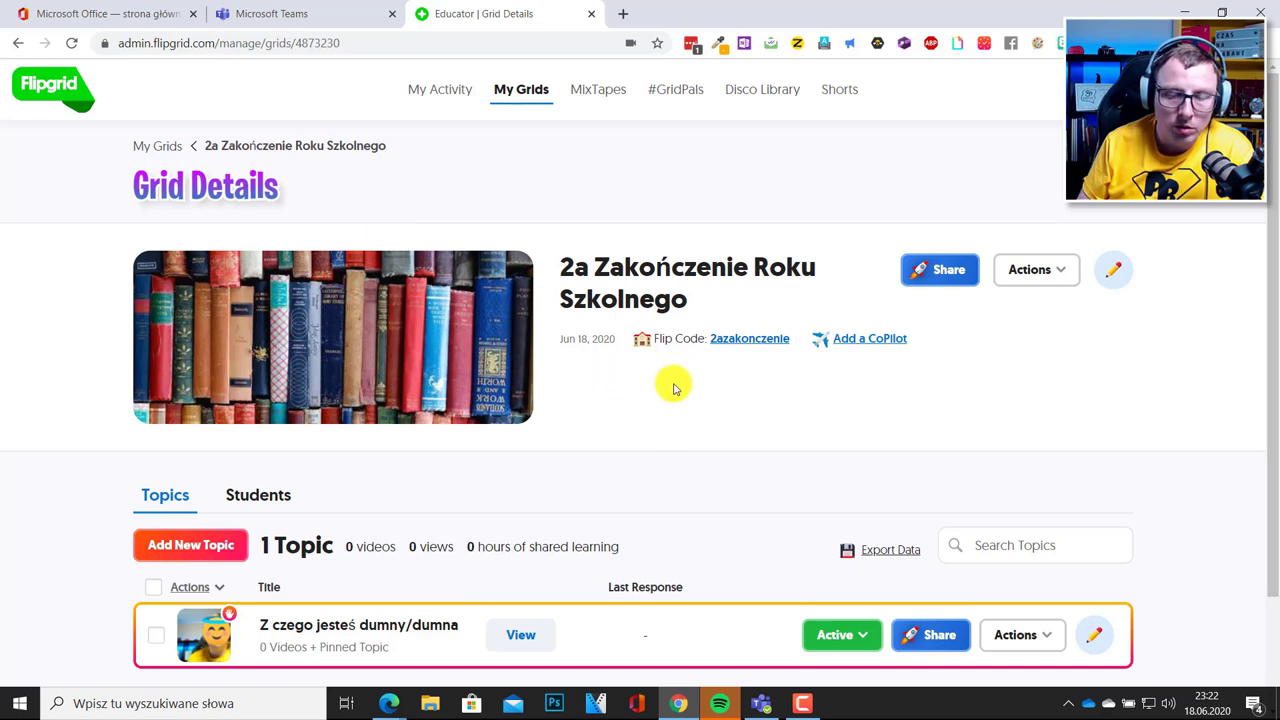
scroll(670, 390, "down", 1)
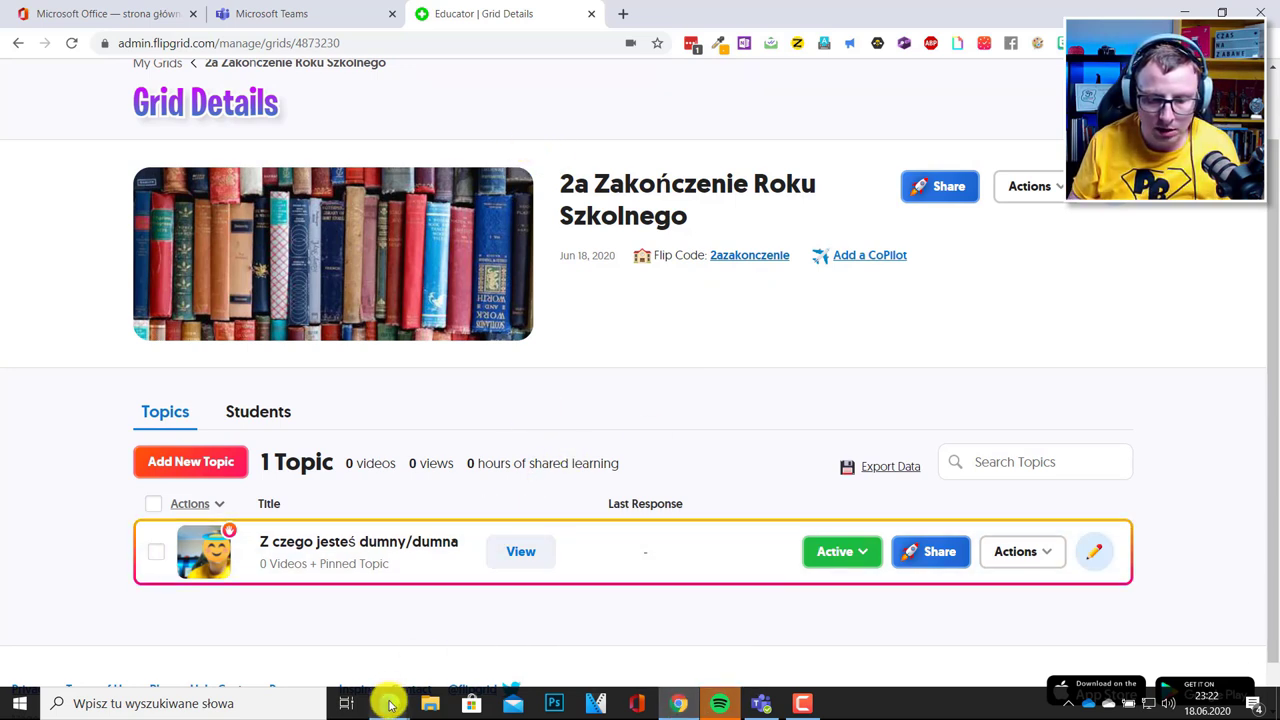
In Edge, trim the signup address down to flipgrid.com and load the public home page.
mouse_move(389, 703)
left_click(400, 614)
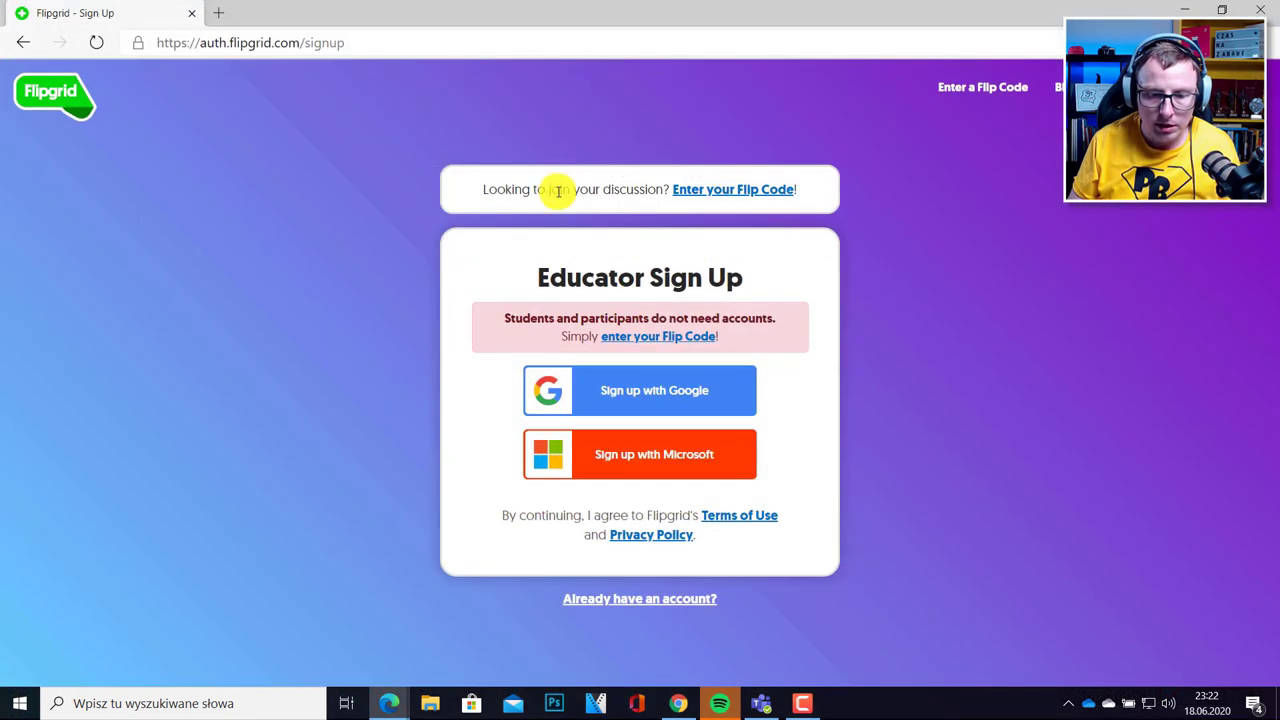
left_click(322, 40)
left_click(314, 40)
left_click_drag(362, 40, 310, 42)
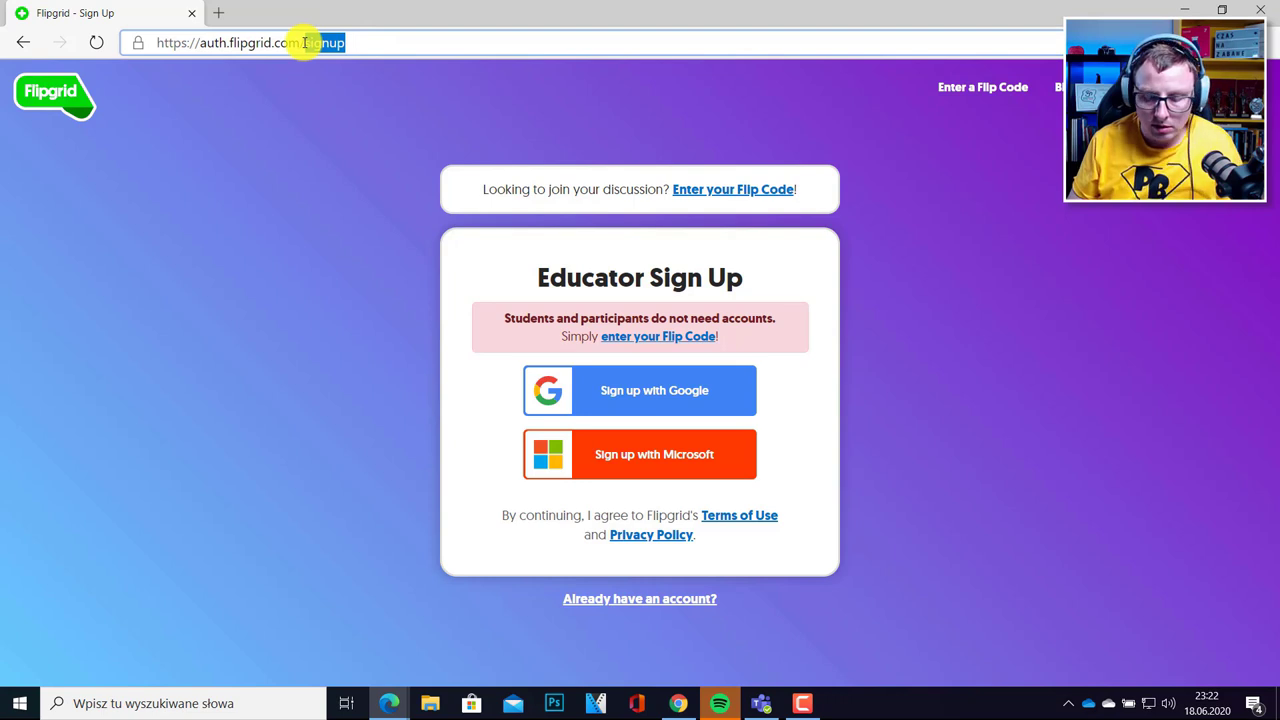
key("BackSpace")
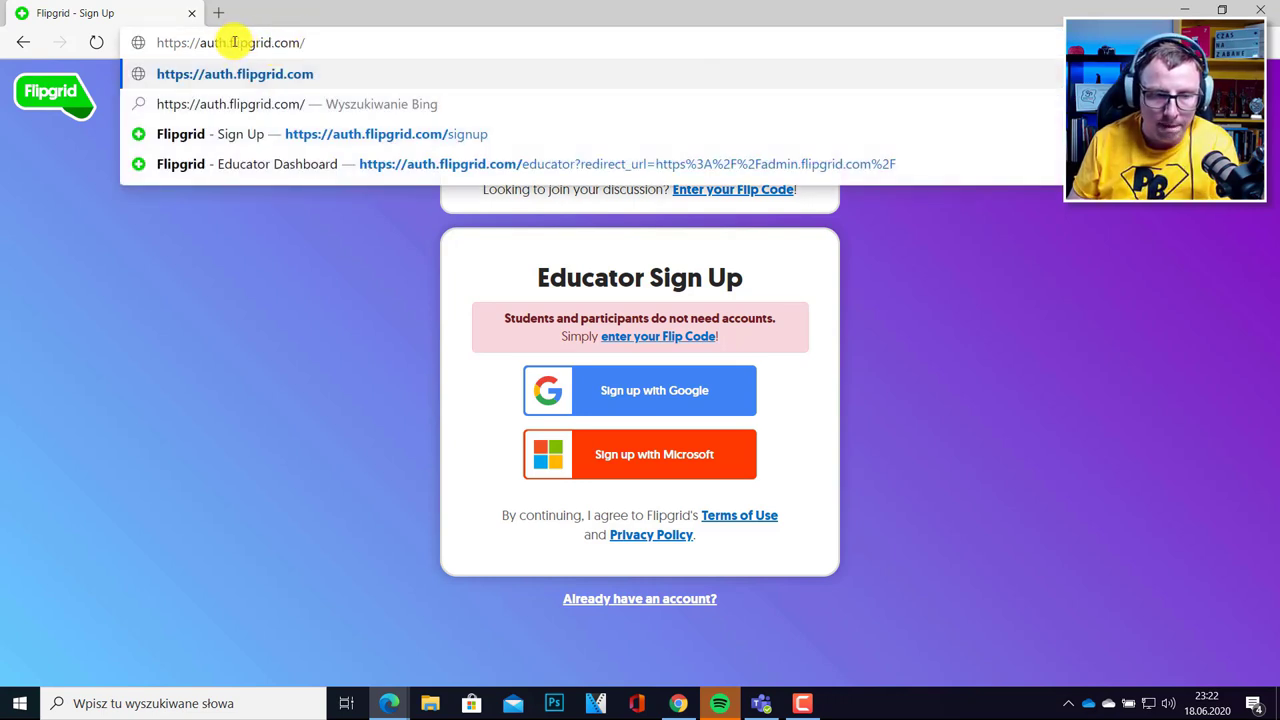
key("BackSpace")
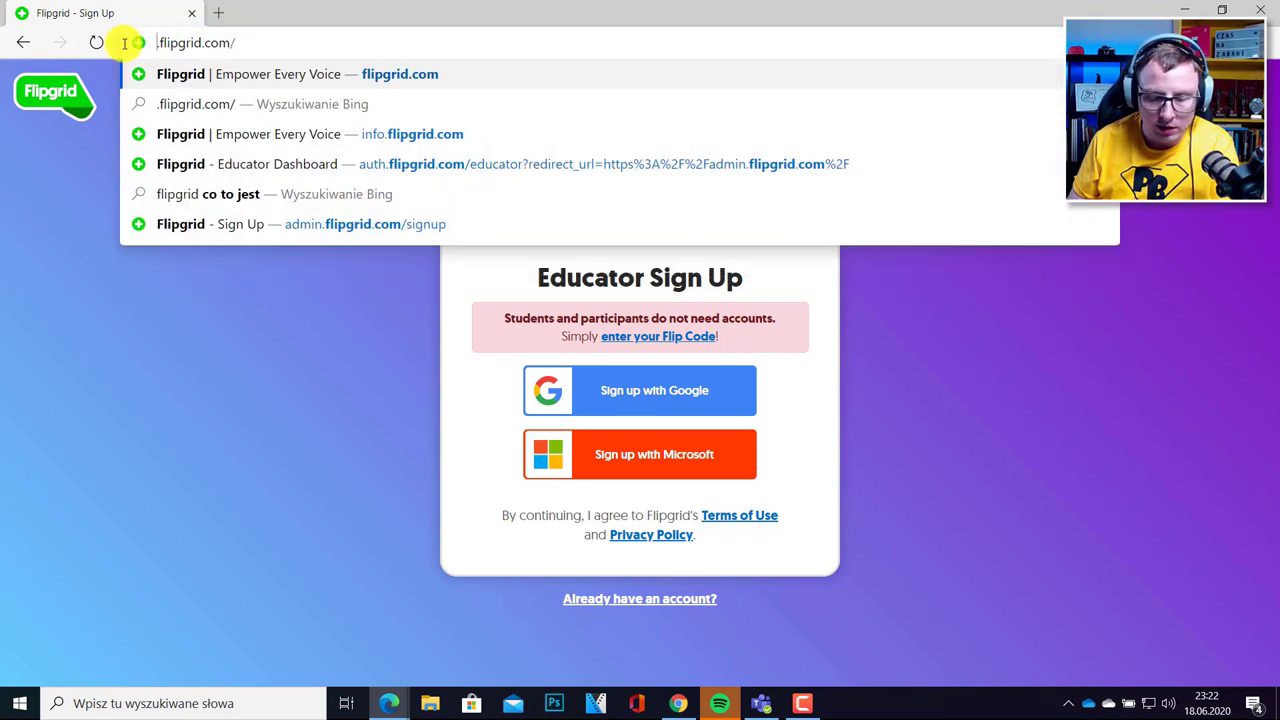
key("Return")
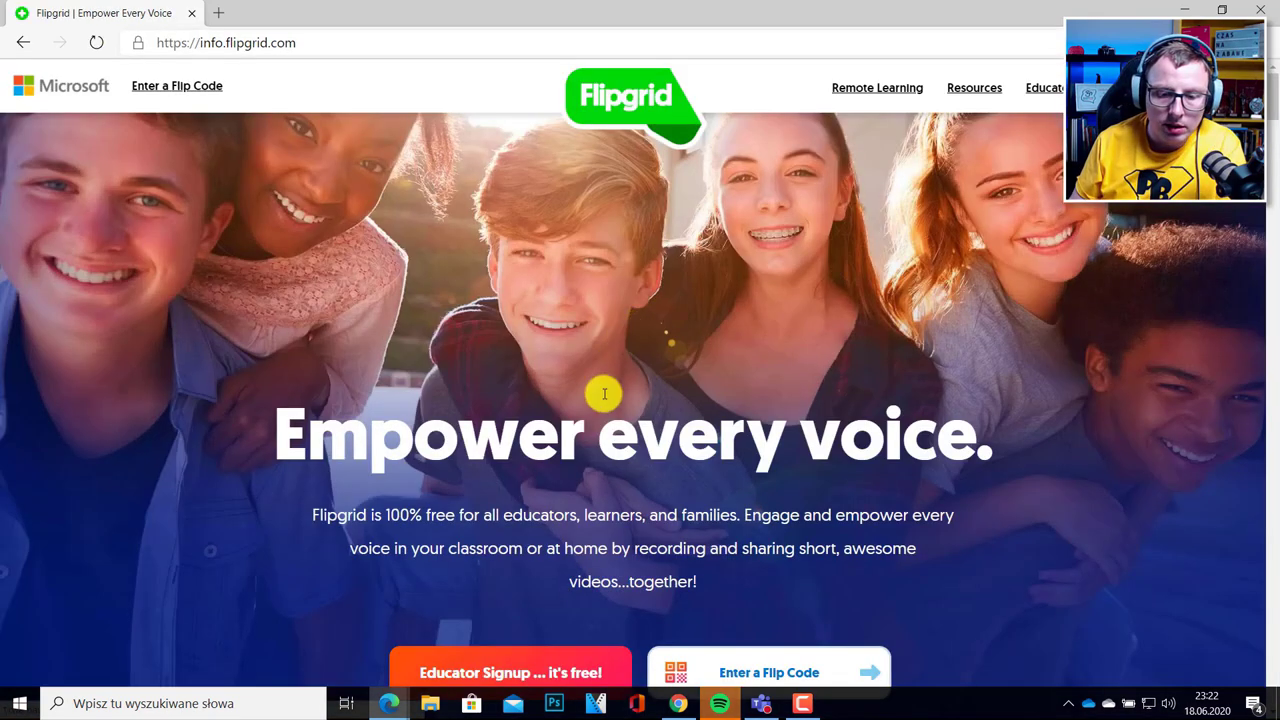
scroll(649, 349, "down", 2)
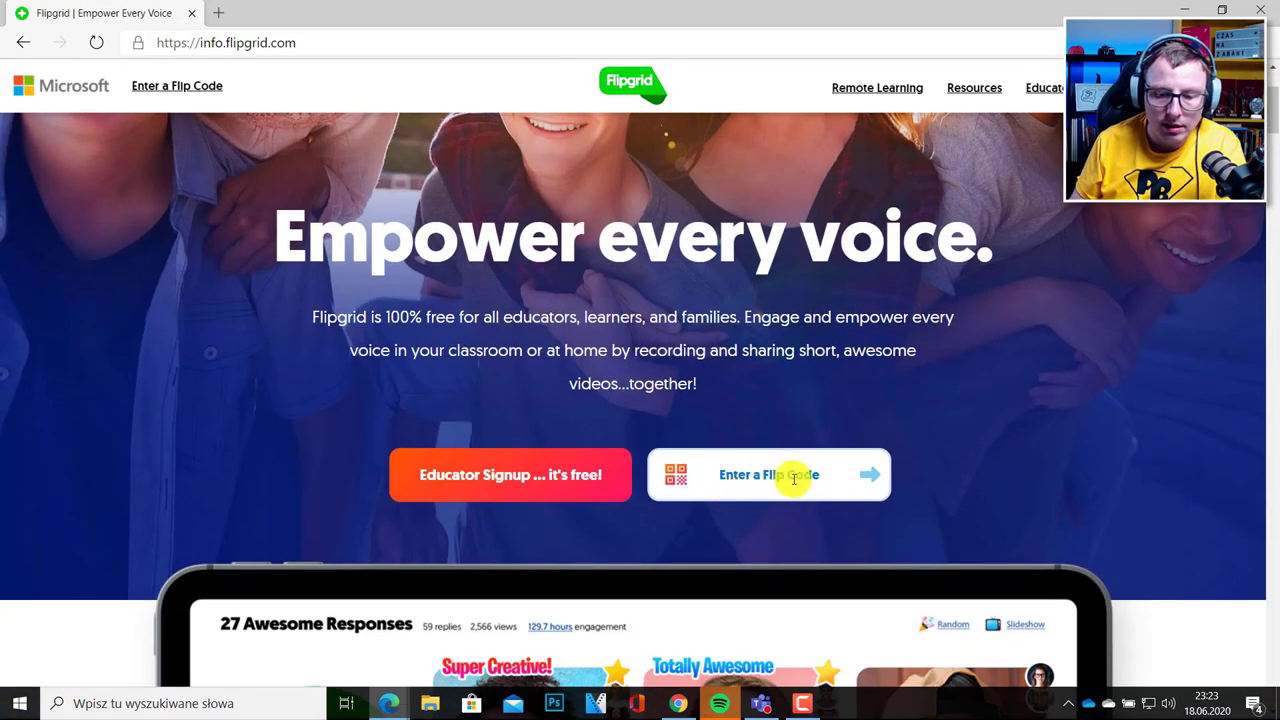
left_click(764, 484)
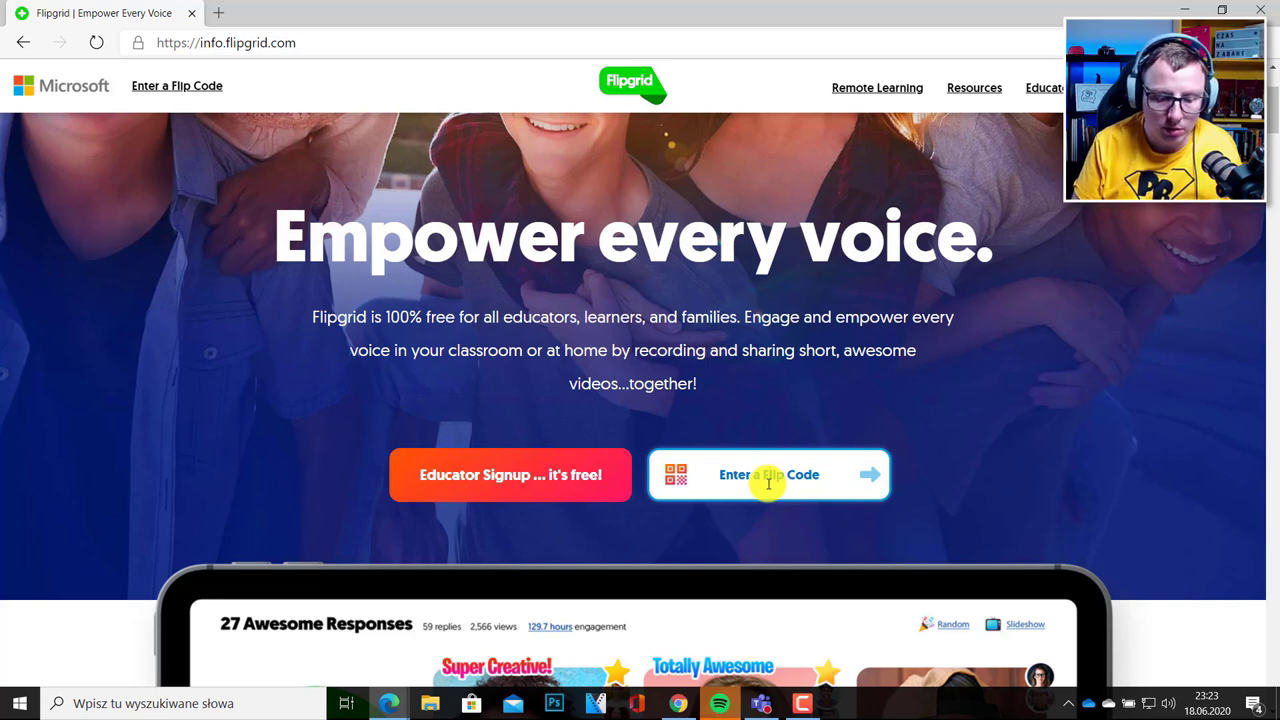
left_click(768, 484)
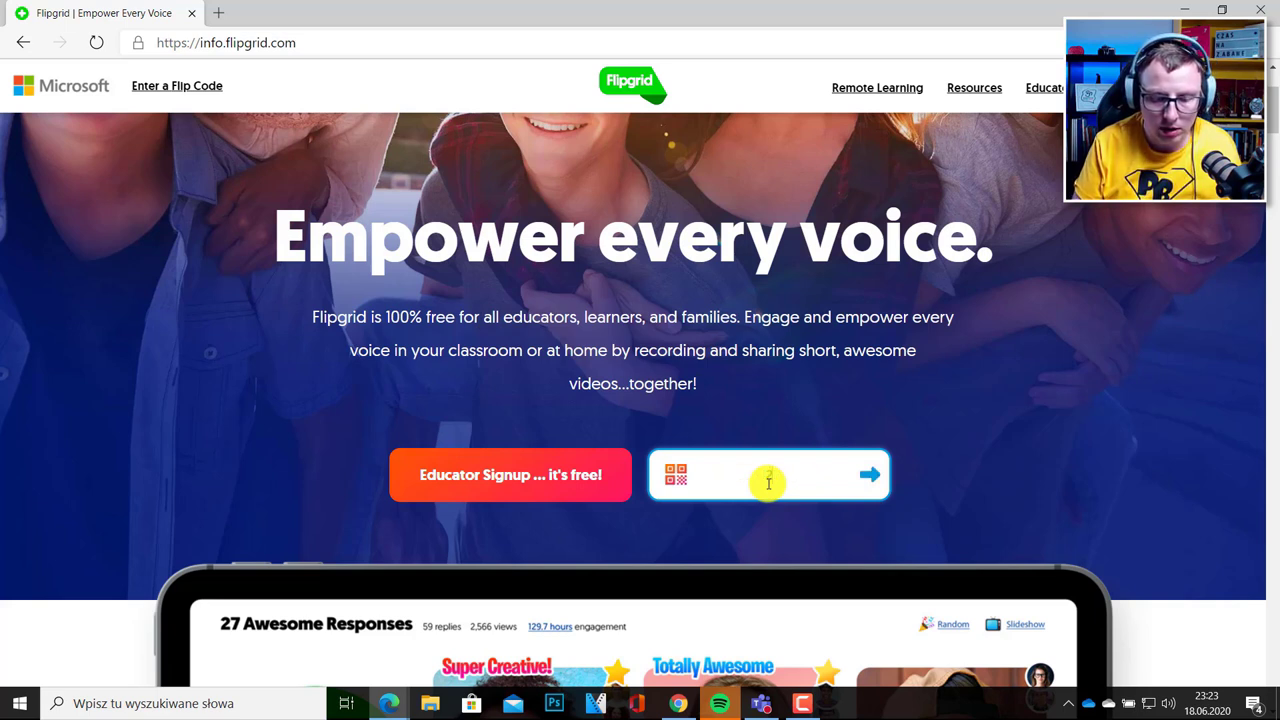
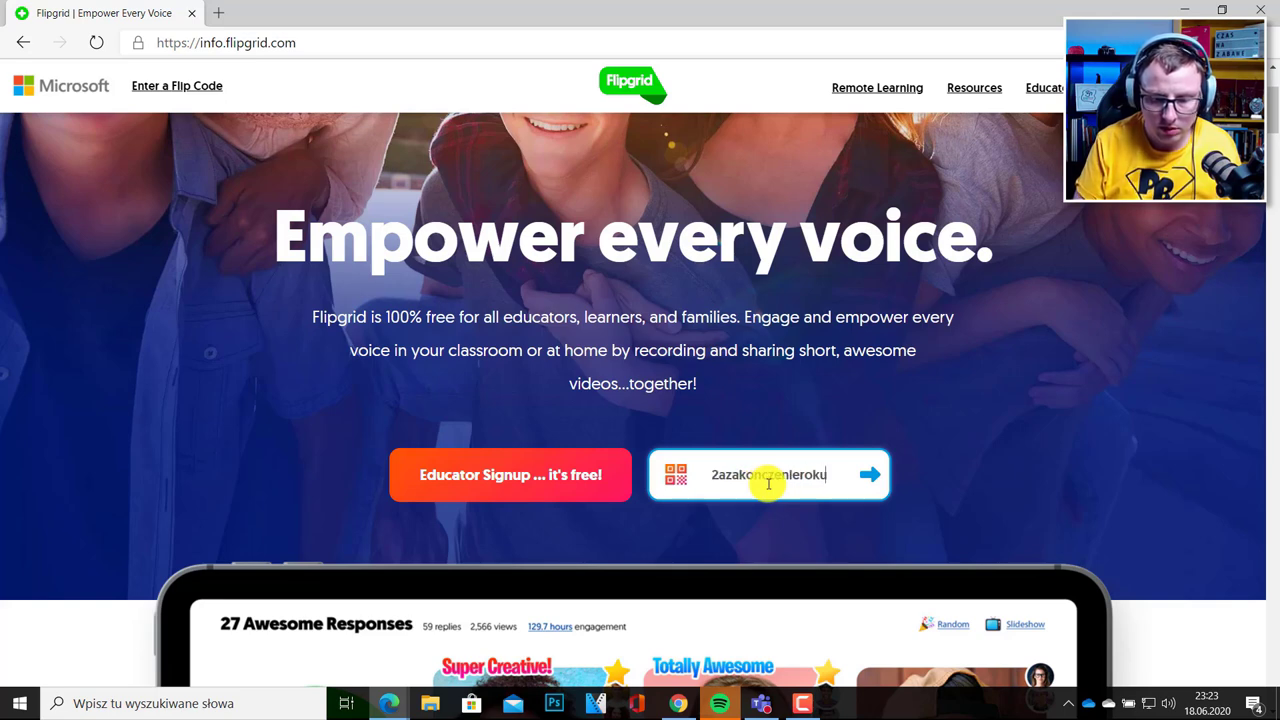